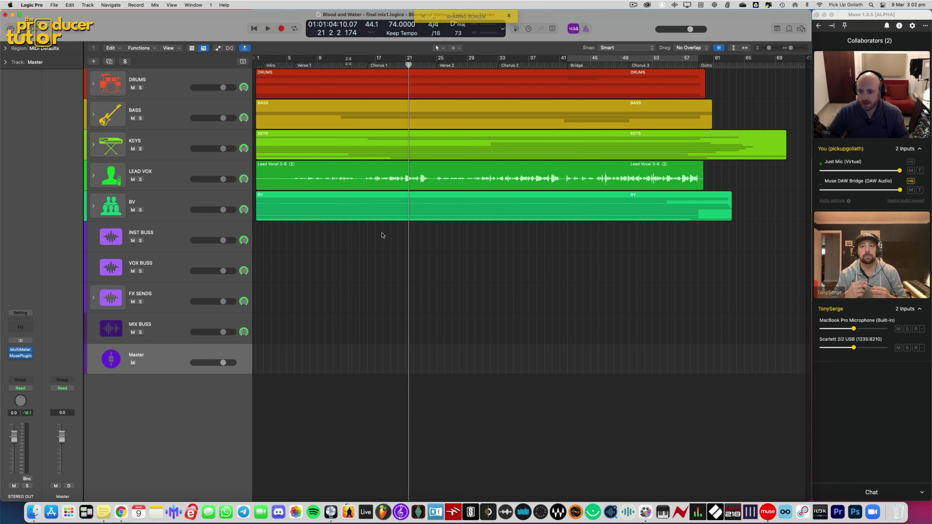
Step: Show the mixer and expand the DRUMS stack to review its channel strips, collapsing it again when done
scroll(382, 236, "up", 3)
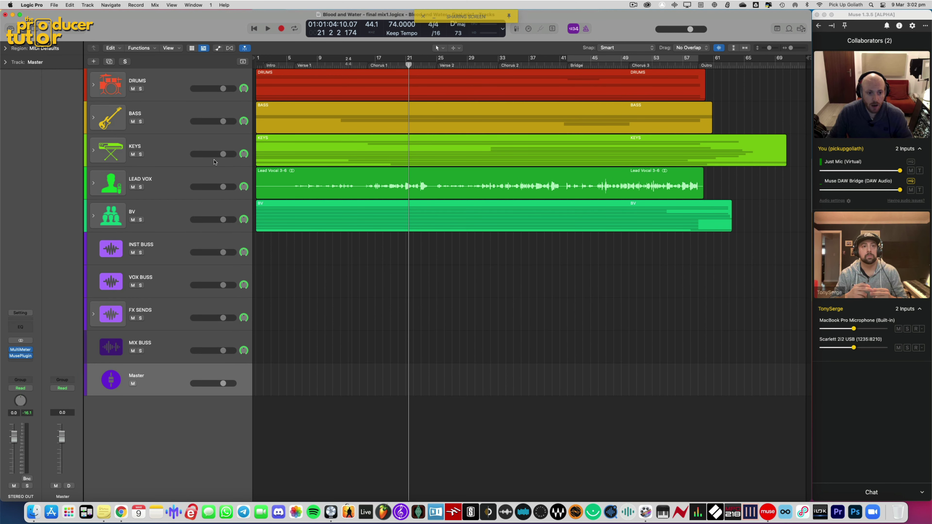
key("x")
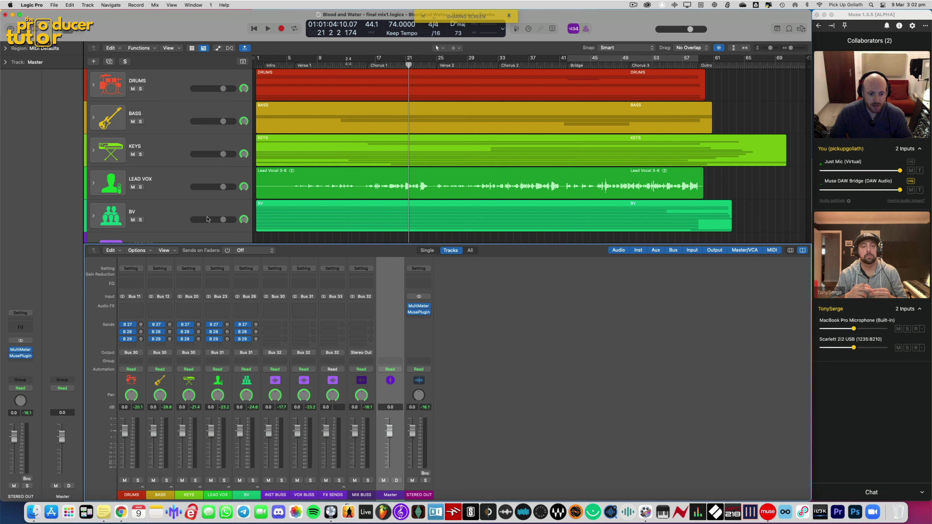
left_click(141, 487)
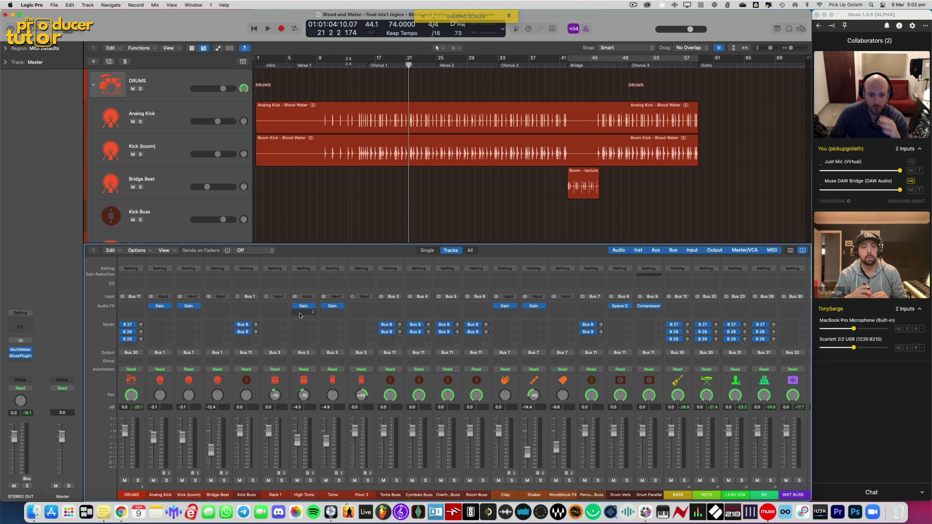
scroll(323, 318, "right", 1)
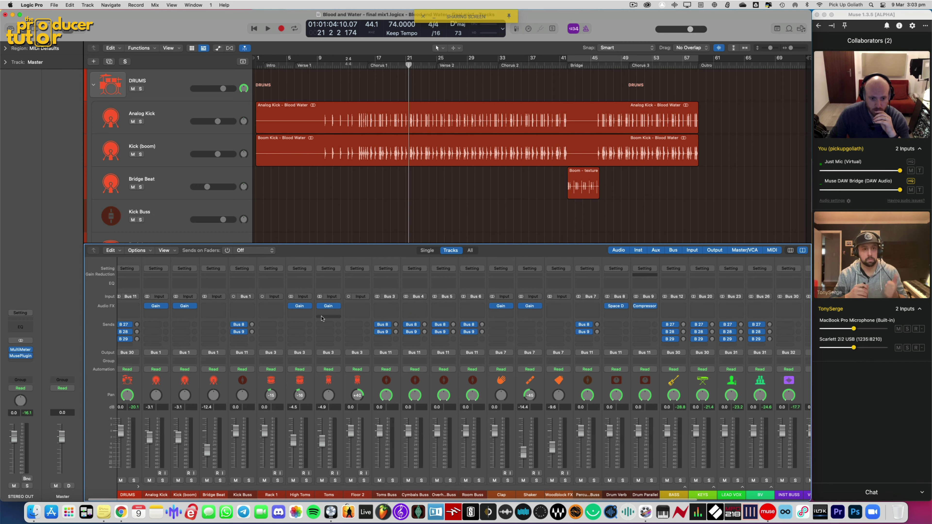
scroll(323, 319, "left", 1)
scroll(321, 318, "right", 5)
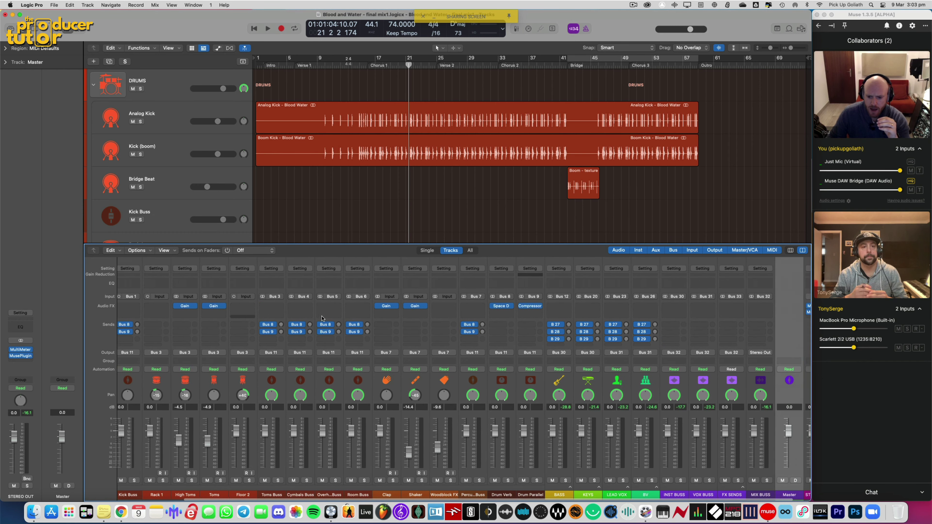
scroll(118, 477, "left", 5)
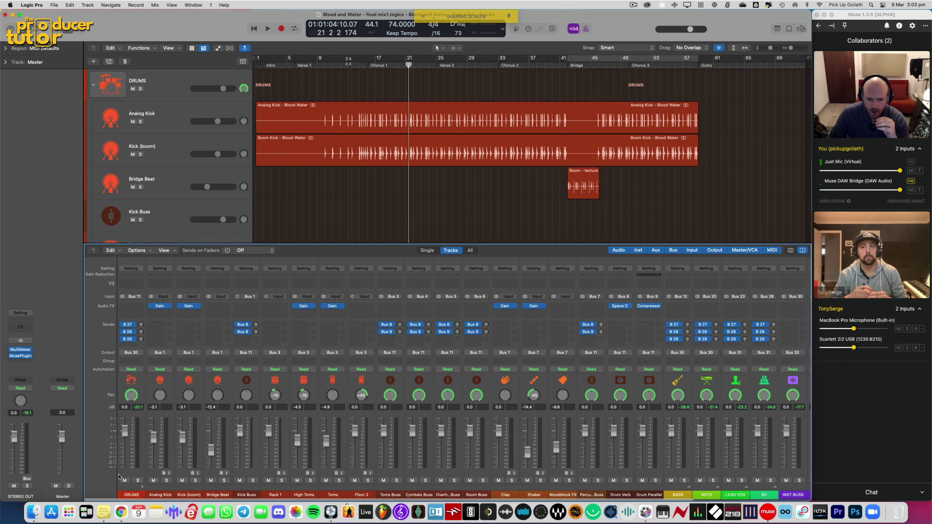
left_click(142, 487)
Step: Expand the LEAD VOX stack in the mixer and inspect the Lead Vox and Lead Vox - ending accent channels
left_click(228, 488)
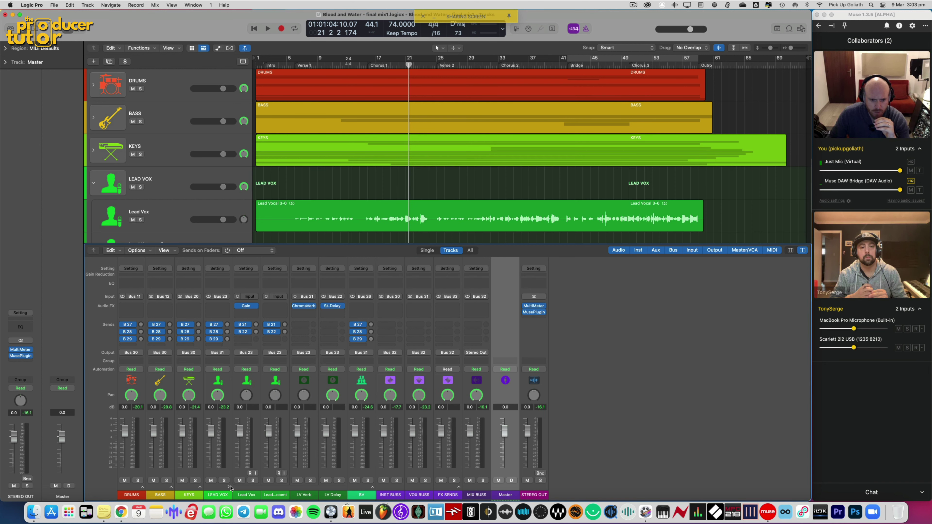
left_click(252, 385)
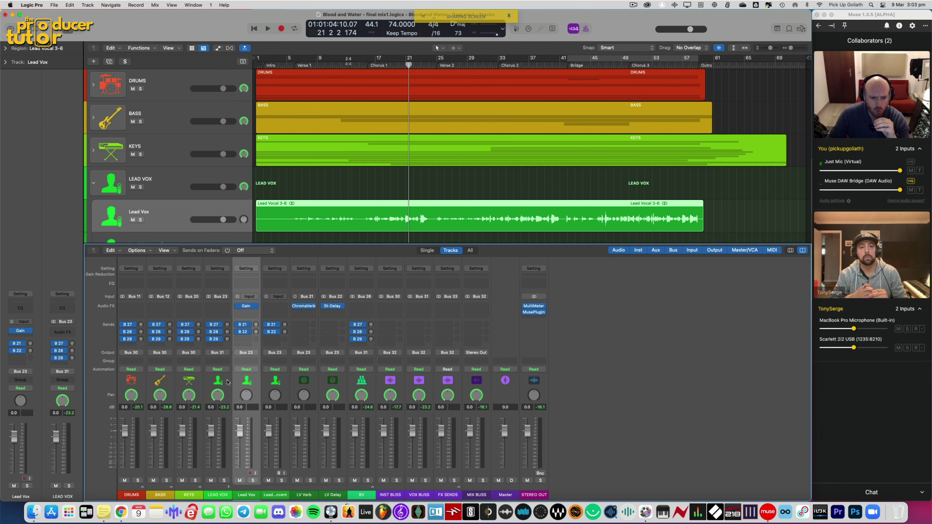
left_click(227, 383)
left_click(236, 382)
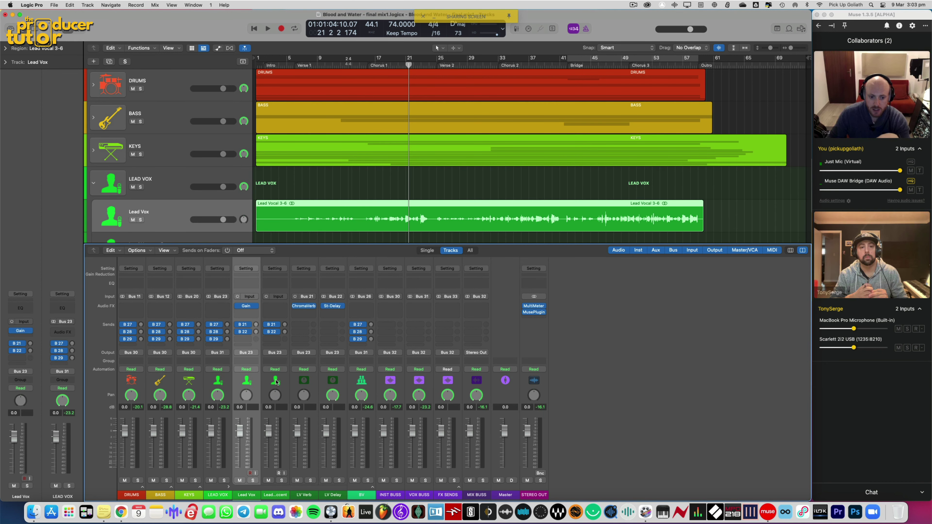
left_click(278, 382)
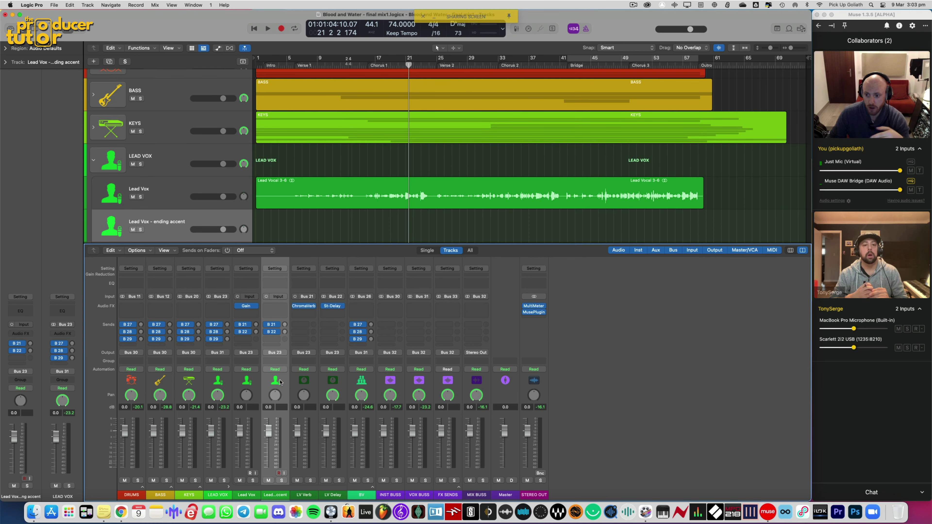
left_click(257, 381)
left_click(276, 382)
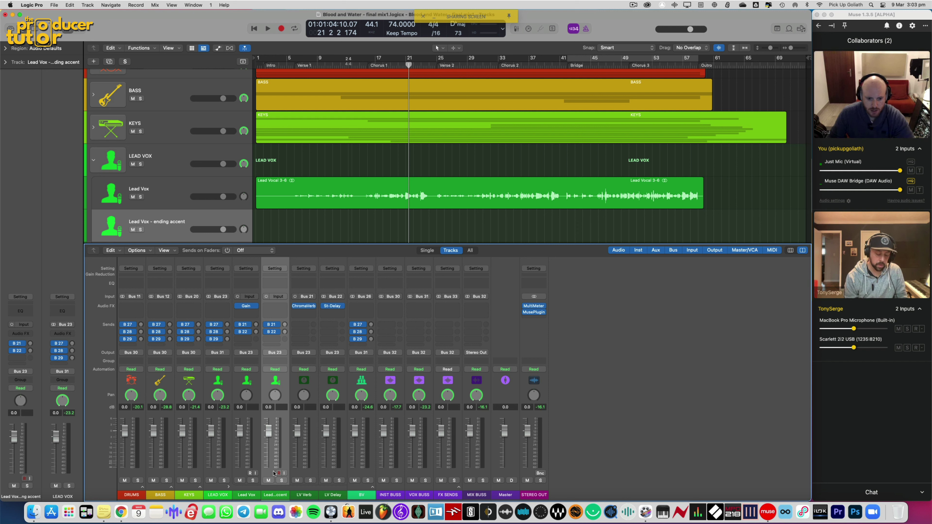
Step: Expand the BV stack to review its channel strips, and collapse both the BV and LEAD VOX stacks
left_click(372, 487)
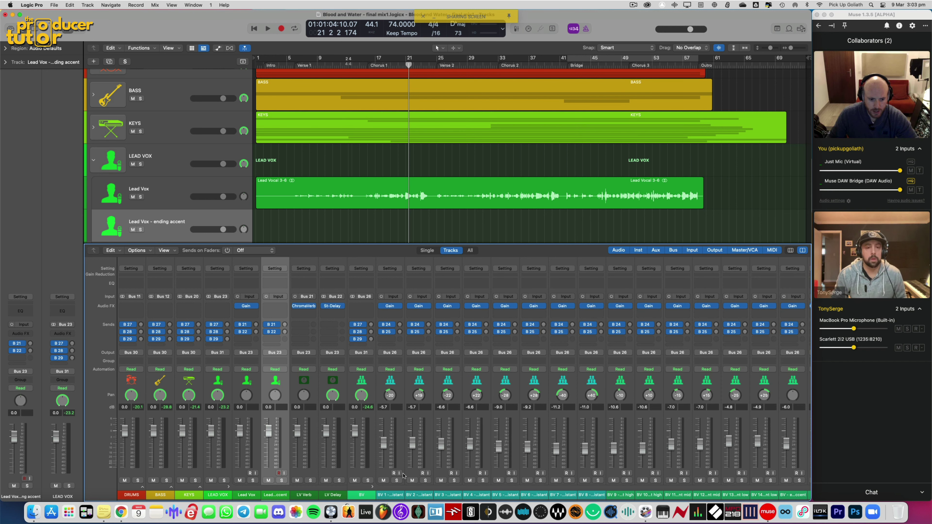
scroll(440, 359, "right", 6)
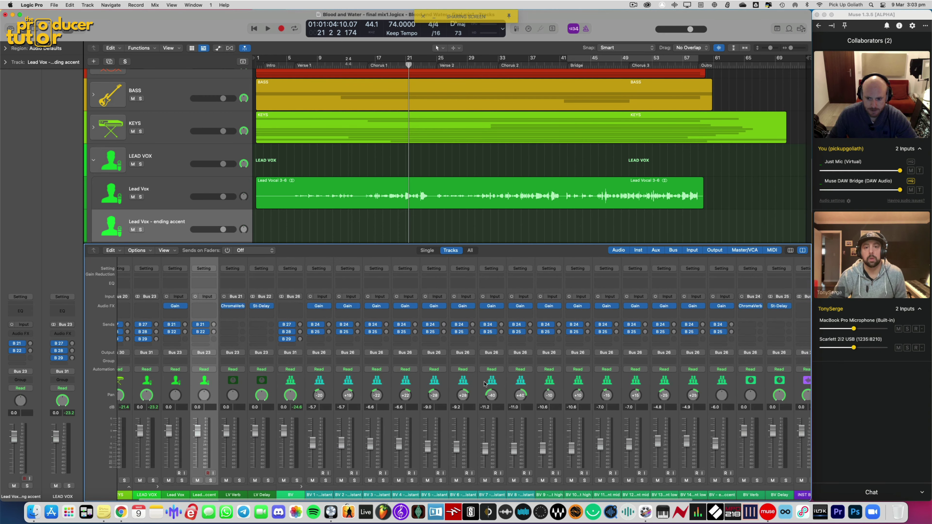
scroll(485, 384, "right", 2)
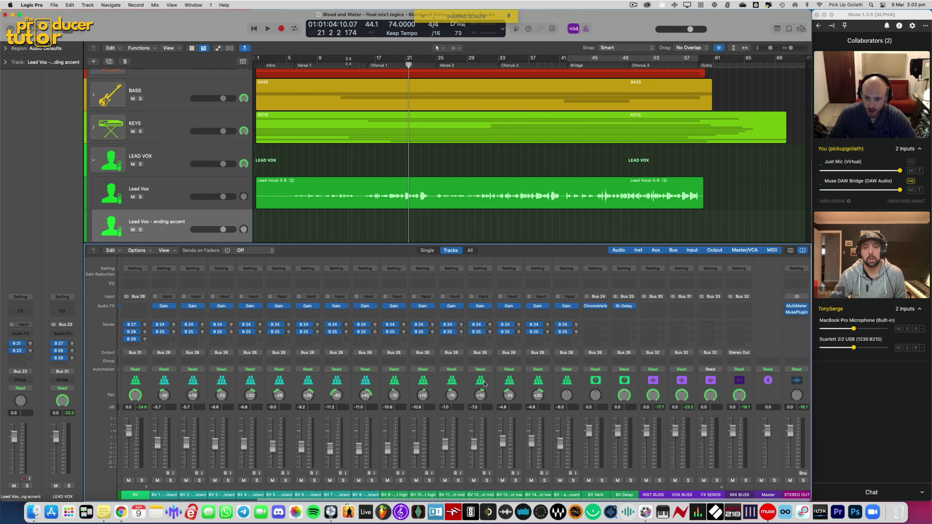
scroll(485, 384, "left", 8)
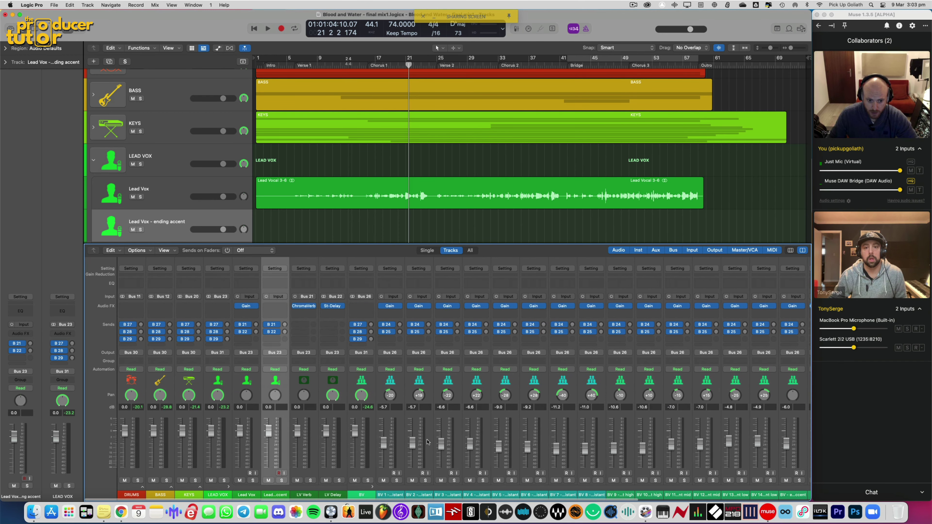
left_click(373, 487)
left_click(228, 487)
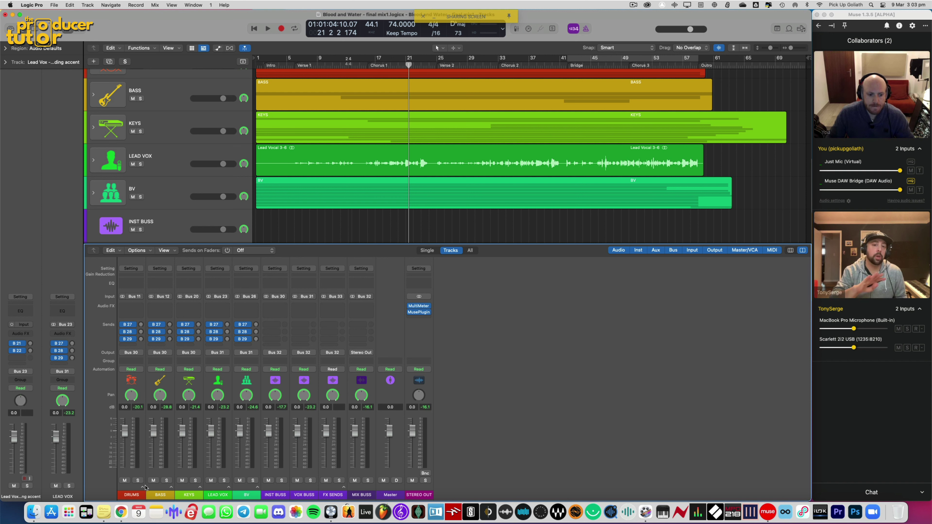
Step: Reopen the BV stack to check its background vocal channels once more and collapse it
left_click(257, 488)
scroll(585, 416, "right", 2)
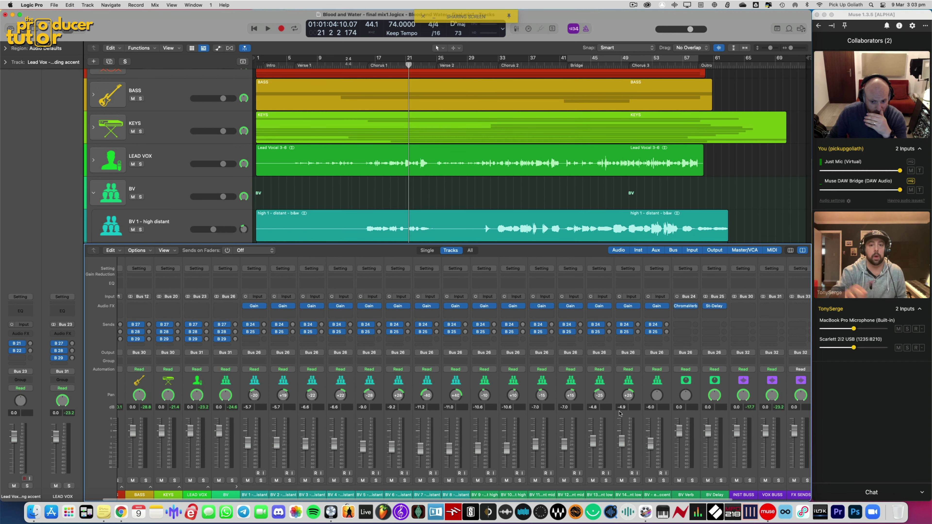
left_click(237, 487)
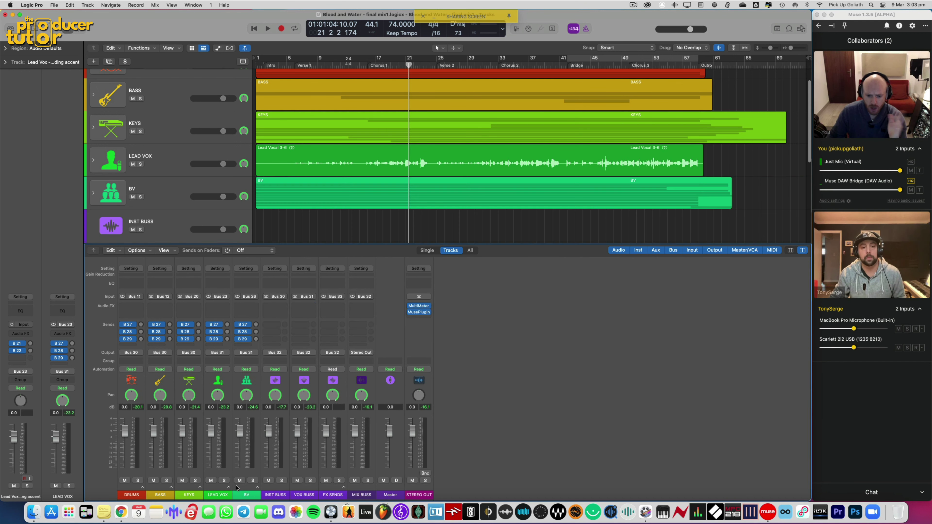
Step: Expand the DRUMS stack in the mixer and select the Analog Kick track
left_click(143, 488)
left_click(163, 383)
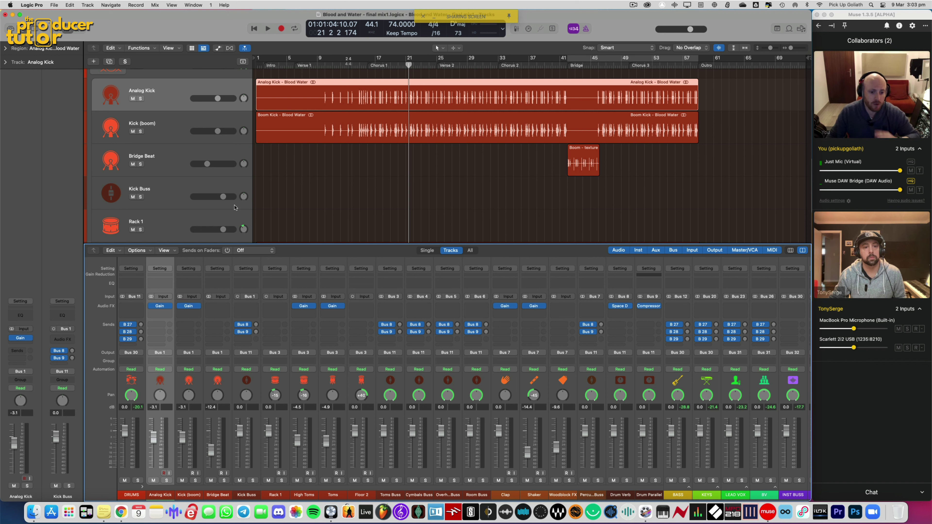
scroll(167, 115, "up", 2)
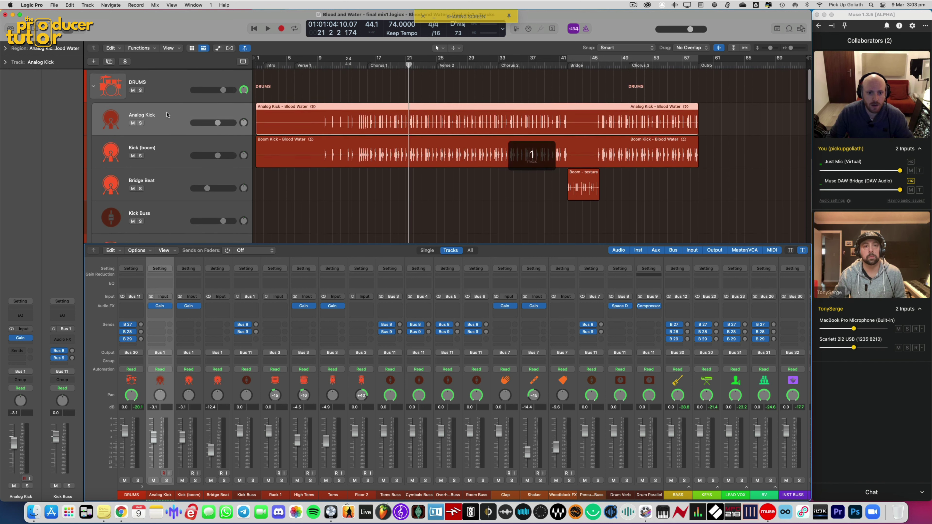
Step: Set a cycle range from bar 16 to bar 25 over Chorus 1 and audition the Analog Kick soloed
left_click(368, 63)
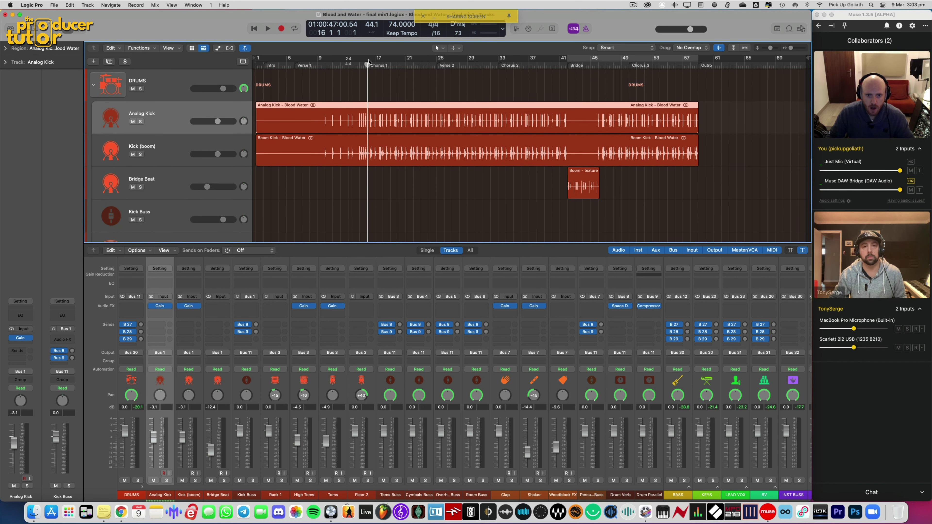
left_click_drag(369, 62, 437, 59)
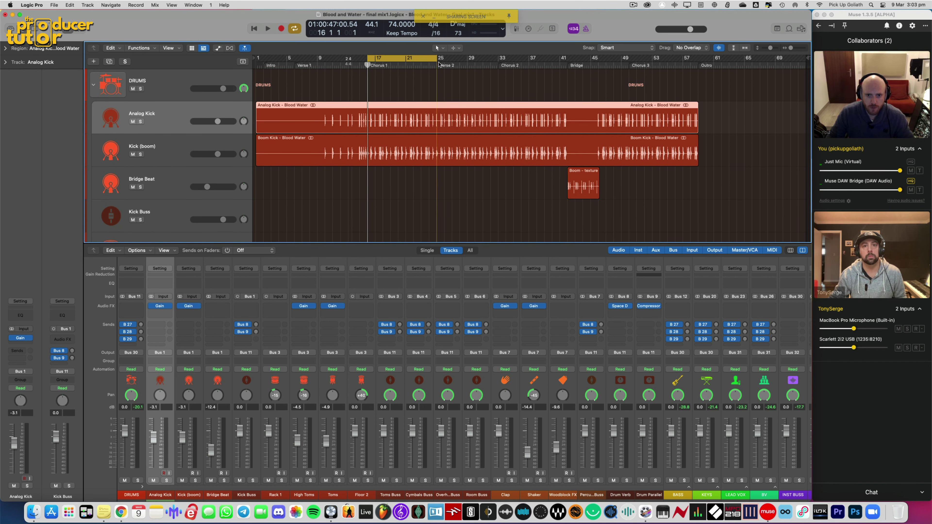
left_click(167, 480)
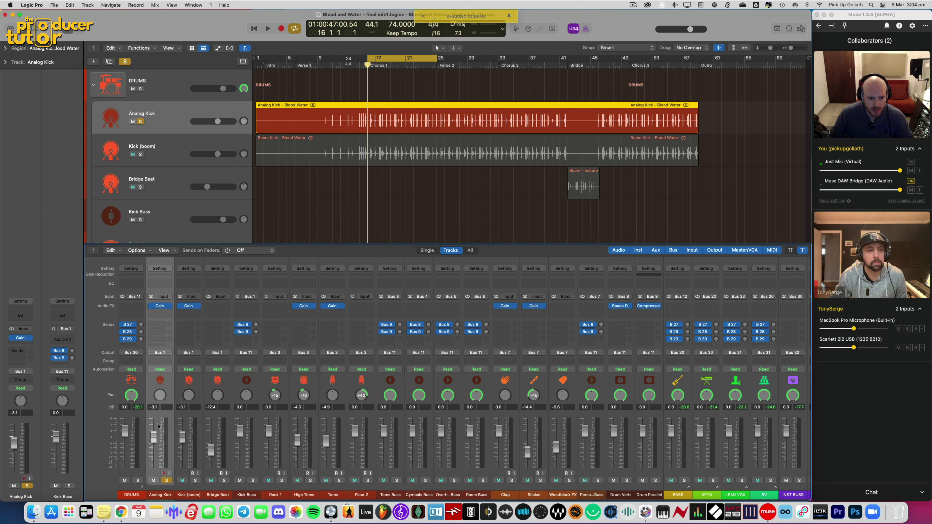
key("space")
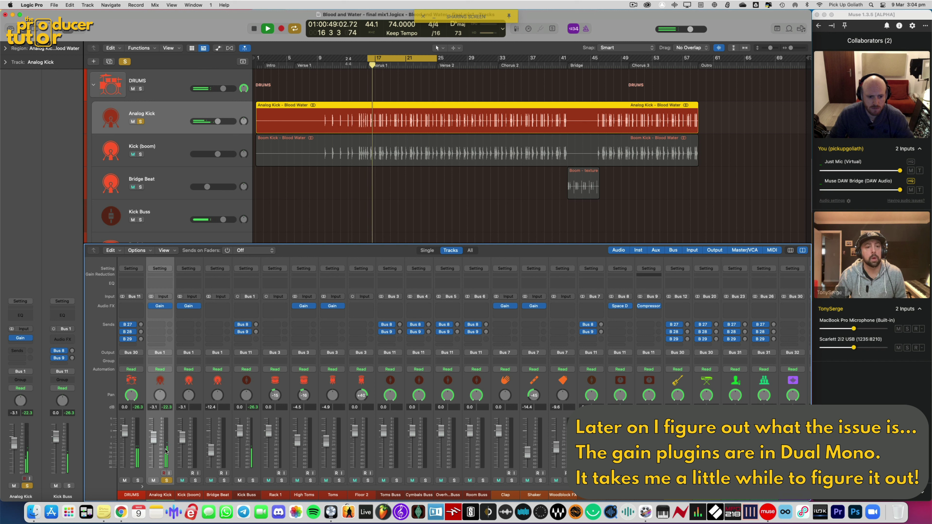
key("space")
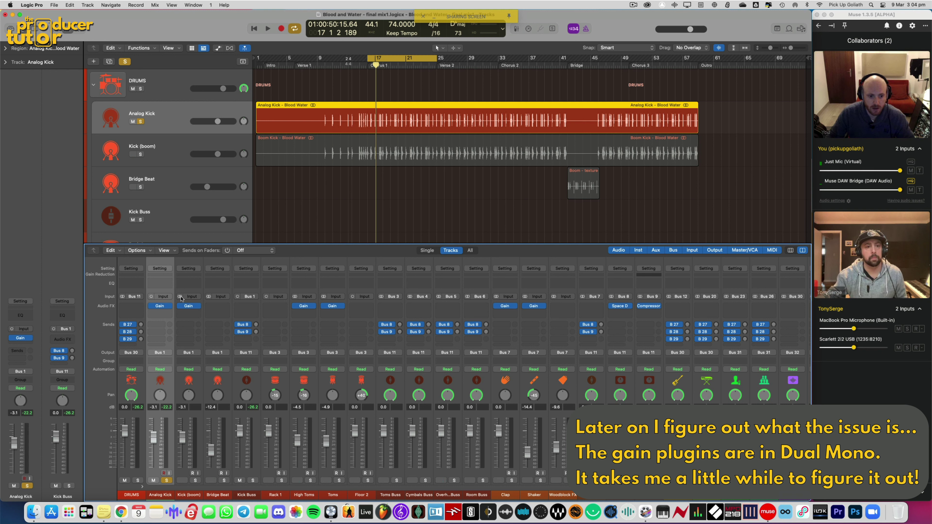
Step: Replace the Gain plug-ins on Analog Kick and Kick (boom) with the Mono version and close their windows
left_click(169, 306)
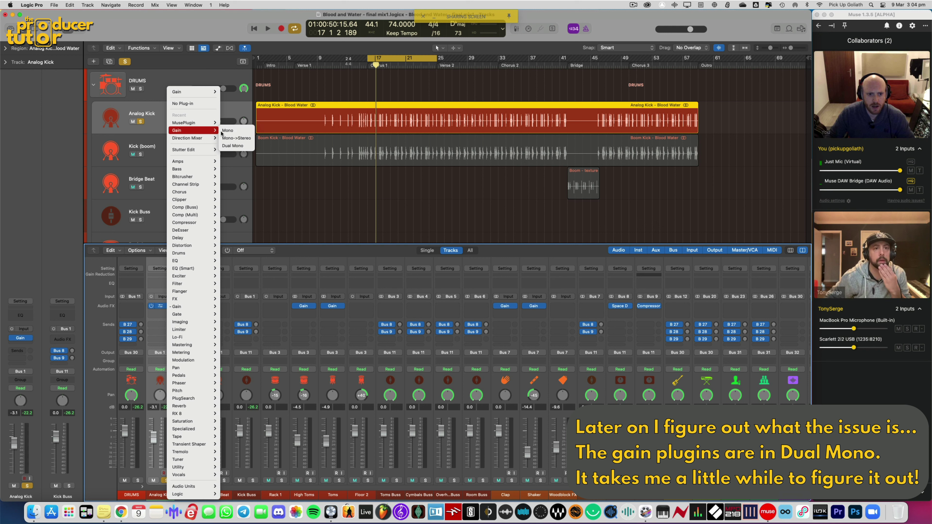
left_click(235, 131)
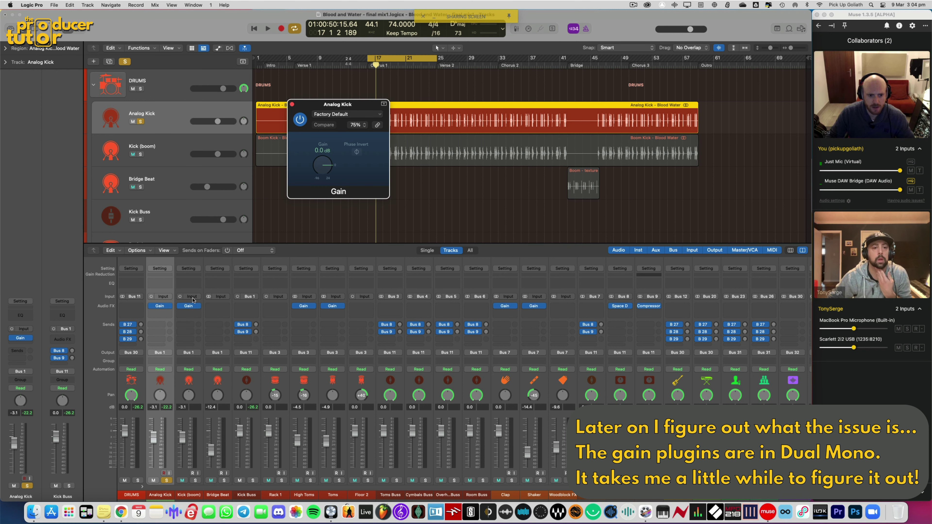
left_click(198, 307)
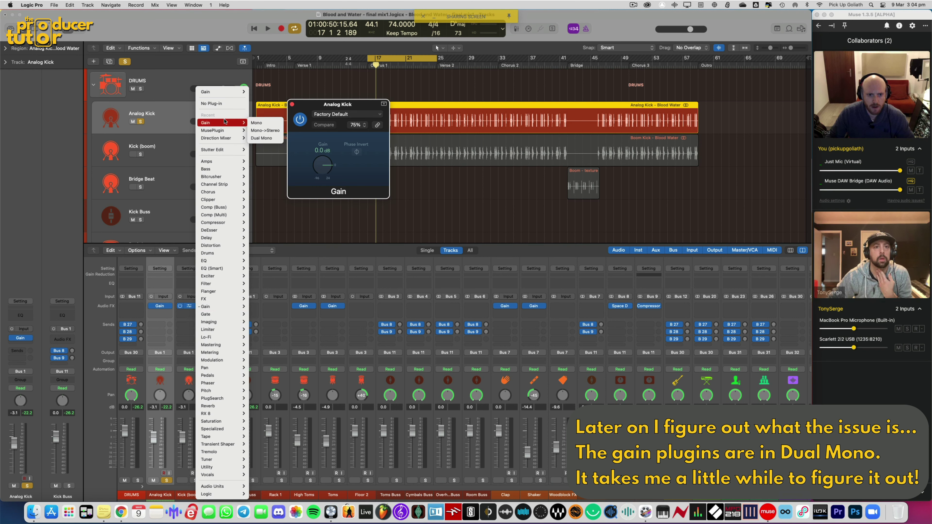
mouse_move(225, 123)
left_click(265, 123)
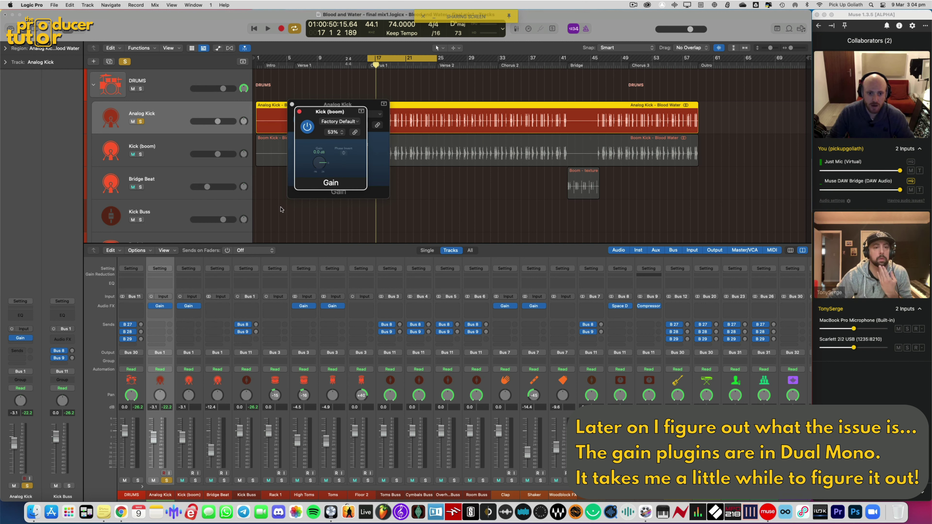
left_click(299, 111)
left_click(292, 104)
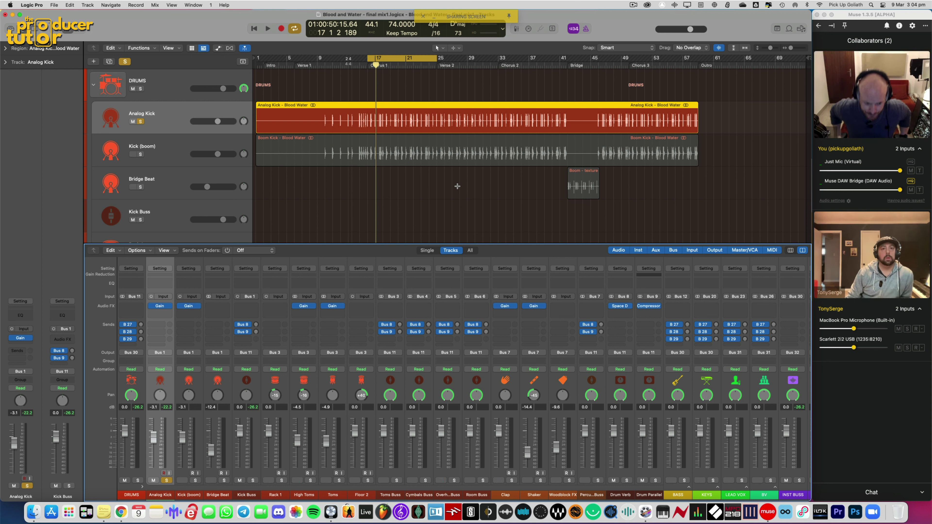
Step: Insert the stereo Waves VU Meter (s) plug-in on the MIX BUSS channel and move its window aside
left_click(478, 210)
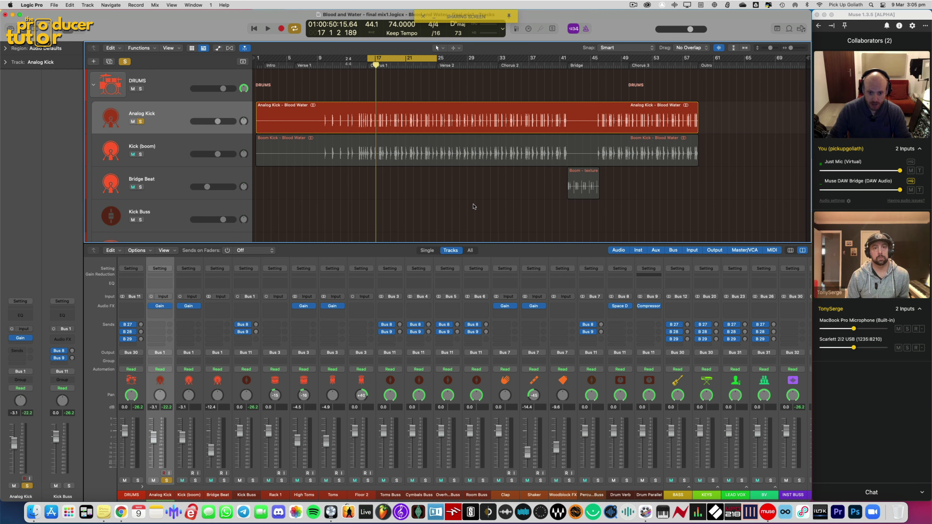
scroll(670, 315, "right", 10)
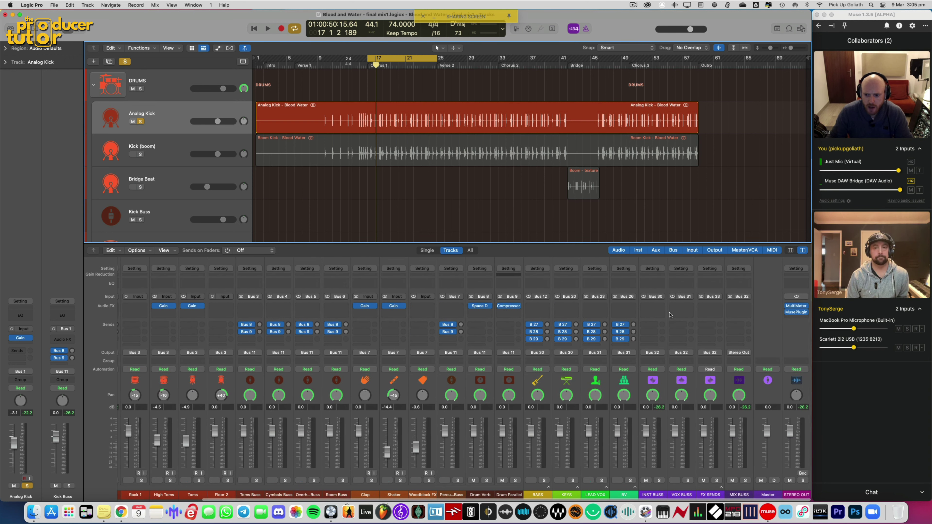
left_click(755, 311)
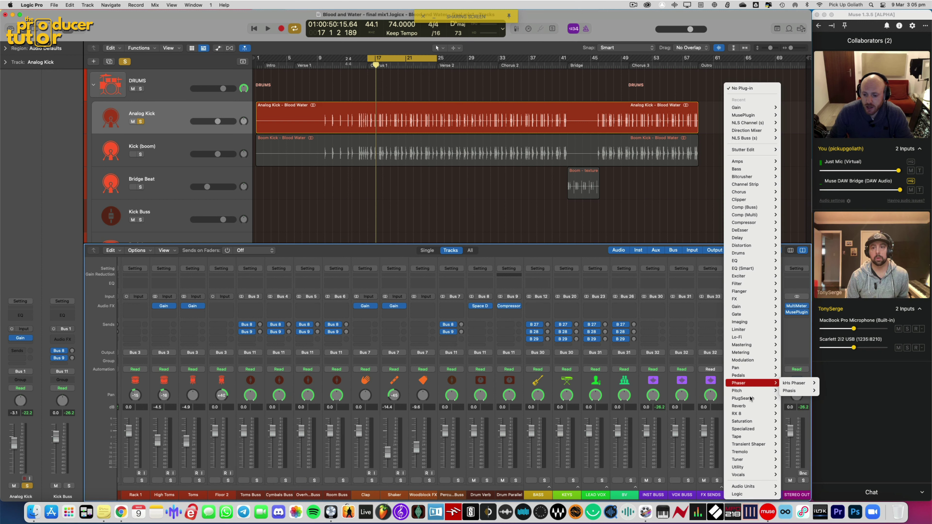
mouse_move(746, 486)
mouse_move(792, 487)
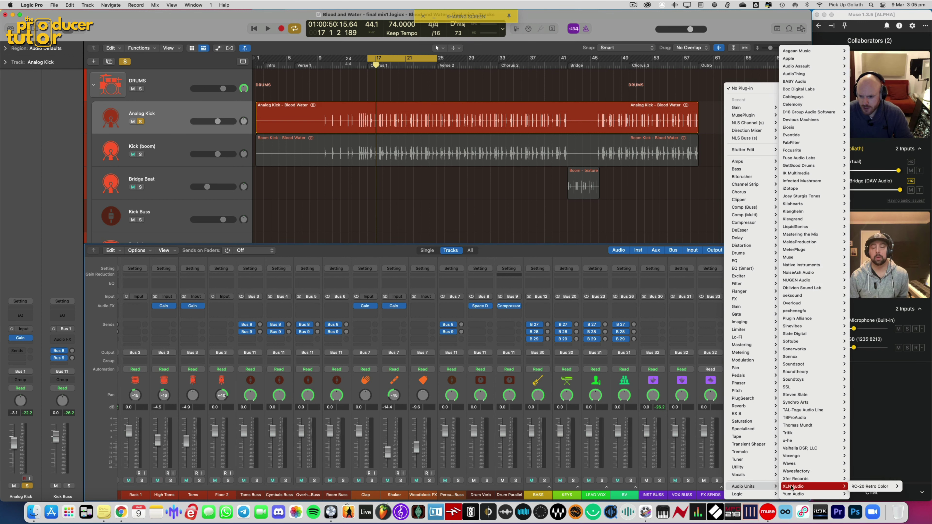
mouse_move(795, 464)
scroll(885, 464, "down", 3)
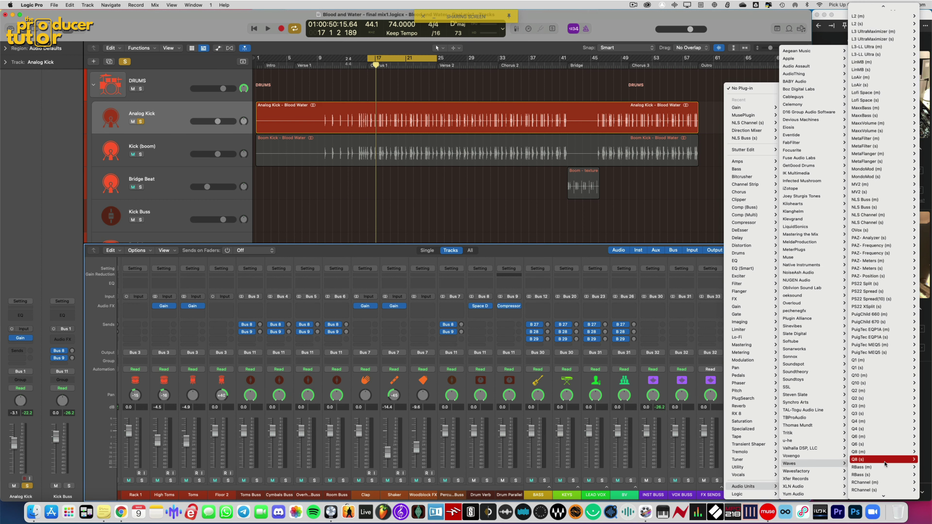
scroll(885, 464, "down", 10)
mouse_move(881, 479)
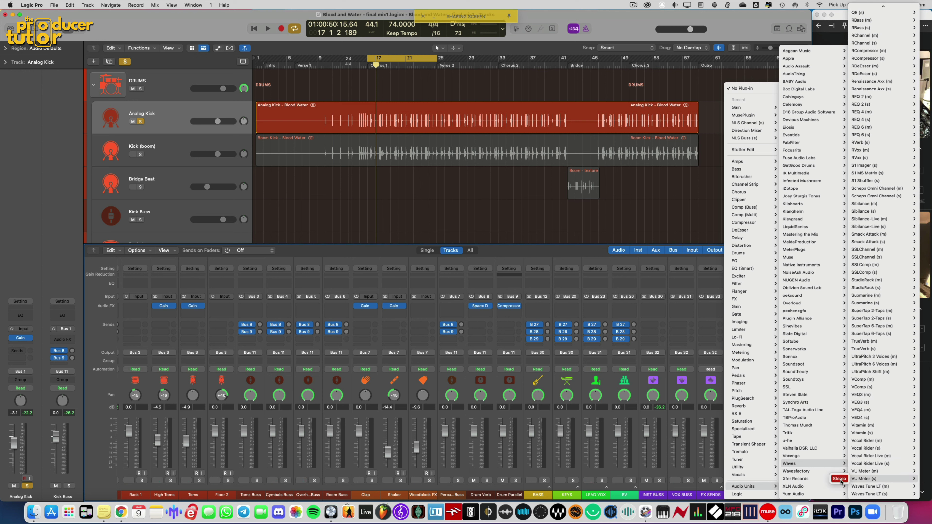
left_click(840, 479)
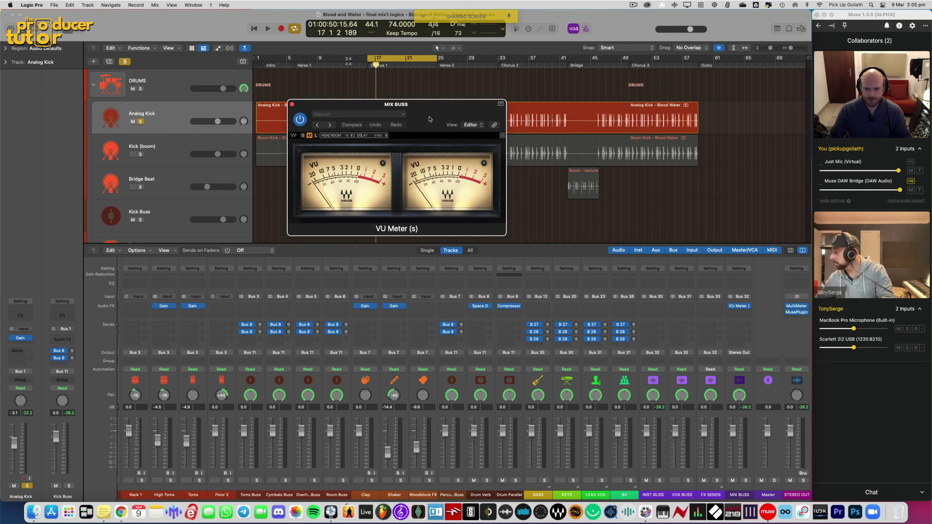
left_click_drag(429, 118, 532, 110)
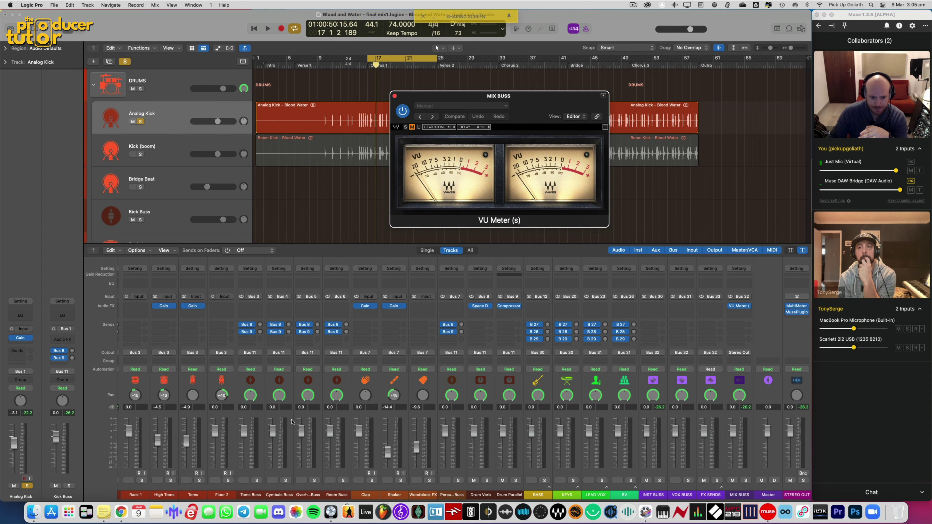
Step: Set the Analog Kick's Gain plug-in to +10.0 dB during playback against the VU meter and close its window
scroll(257, 441, "left", 5)
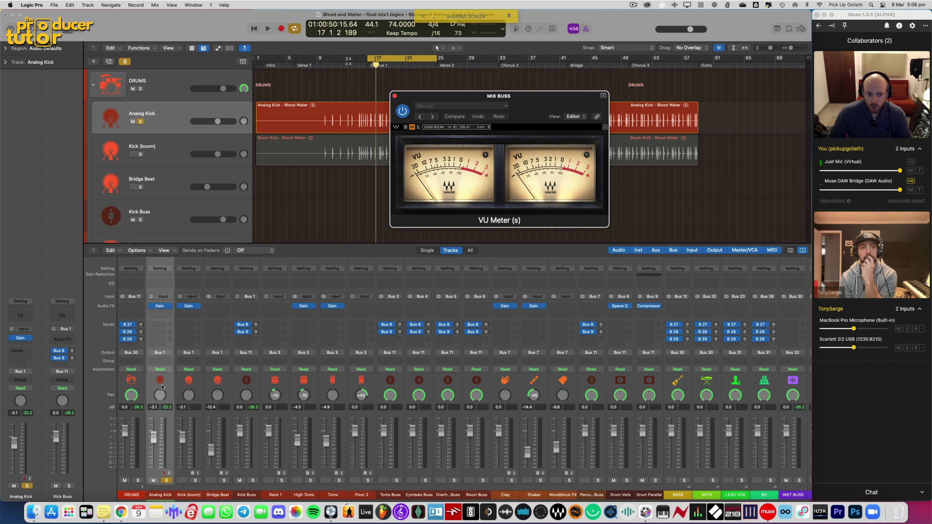
left_click(159, 306)
left_click_drag(344, 108, 312, 115)
key("space")
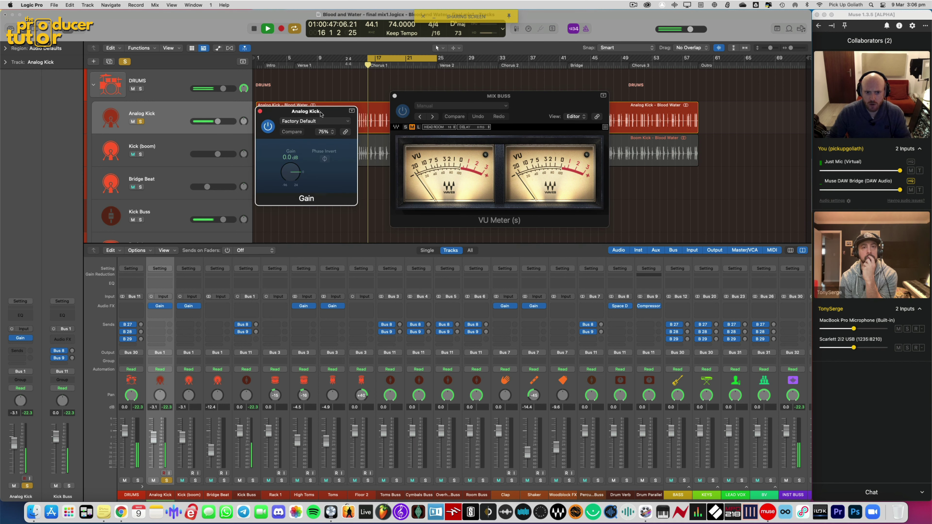
left_click_drag(294, 173, 294, 163)
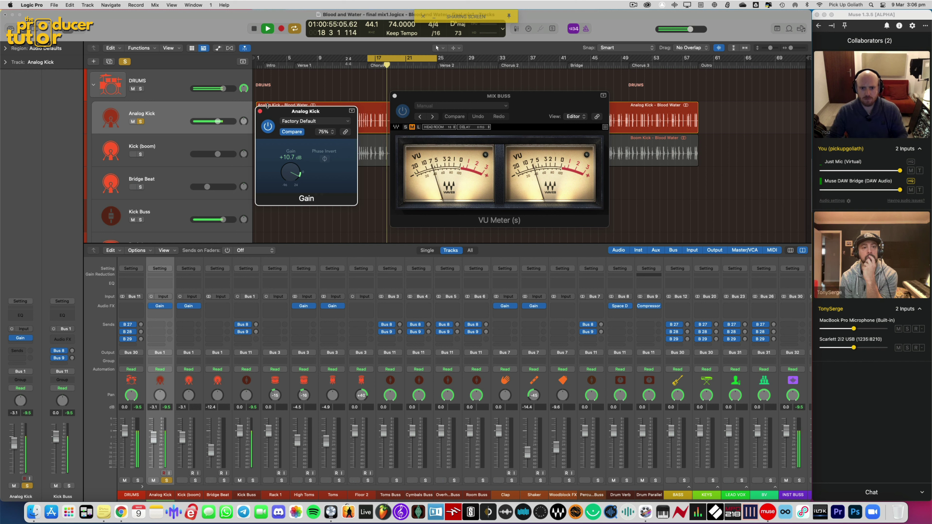
left_click_drag(292, 176, 292, 176)
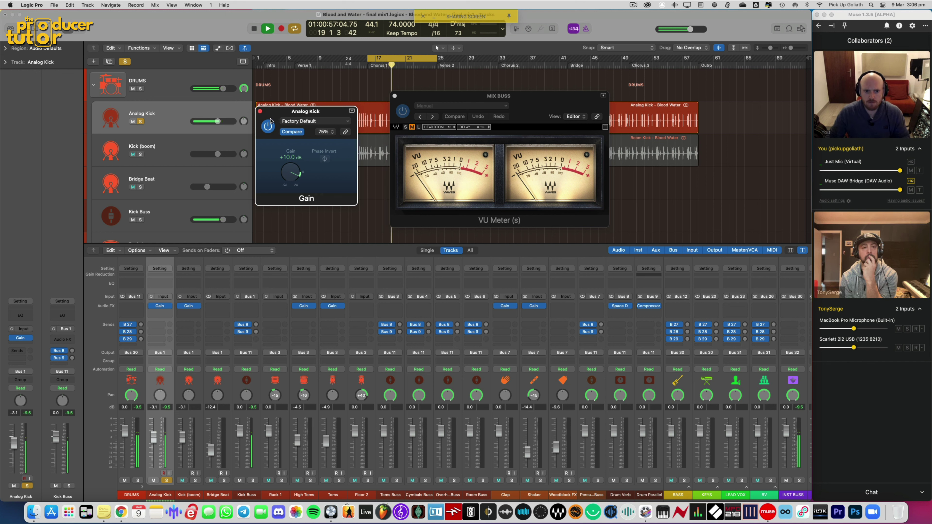
key("space")
key("super+w")
Step: Solo Kick (boom) instead of Analog Kick and open its Gain plug-in beside the VU meter
left_click(196, 481)
left_click(167, 480)
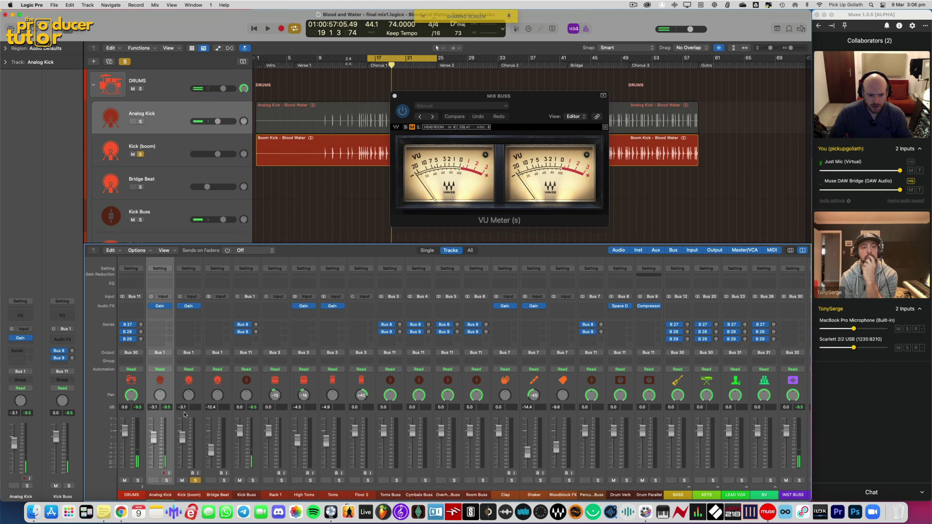
left_click(195, 388)
left_click(196, 303)
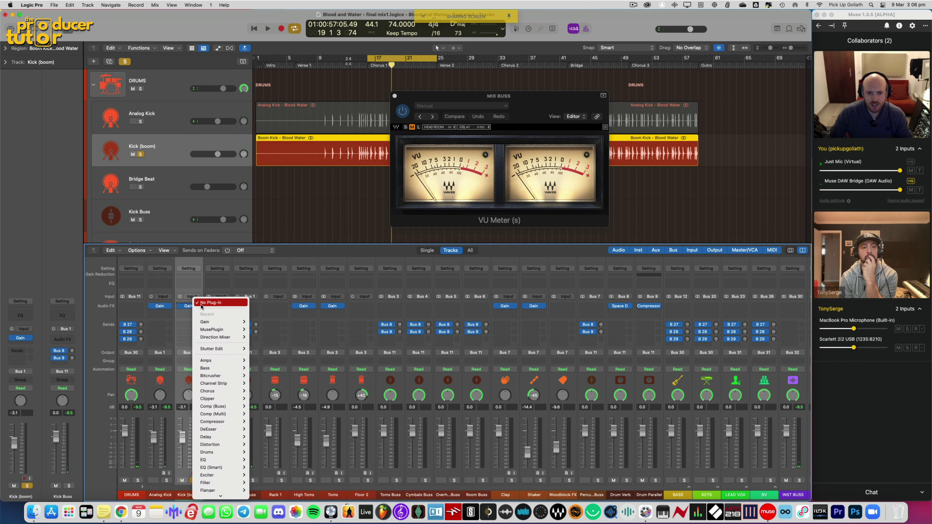
left_click(189, 306)
left_click(188, 306)
left_click_drag(352, 117, 307, 121)
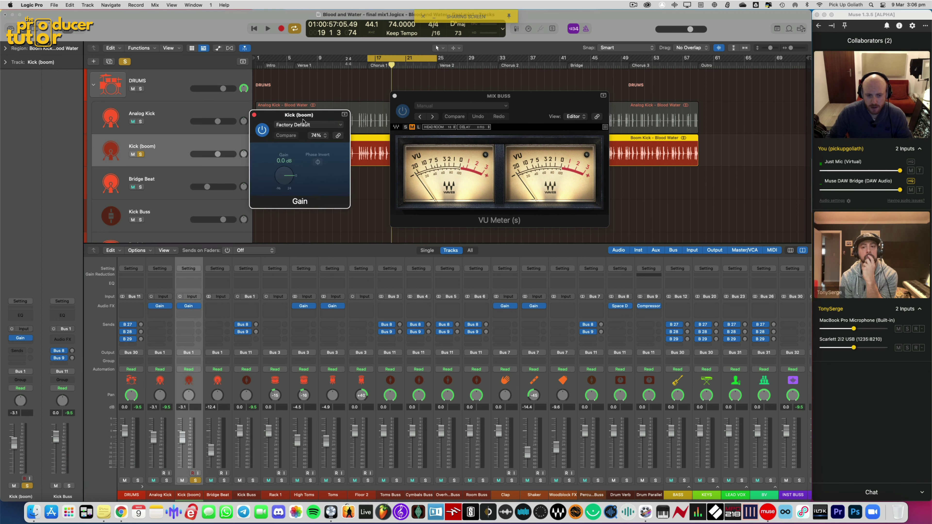
Step: Raise the Kick (boom) gain during playback, close its Gain window and turn off the solo
key("space")
left_click_drag(285, 181, 287, 172)
key("space")
left_click(254, 115)
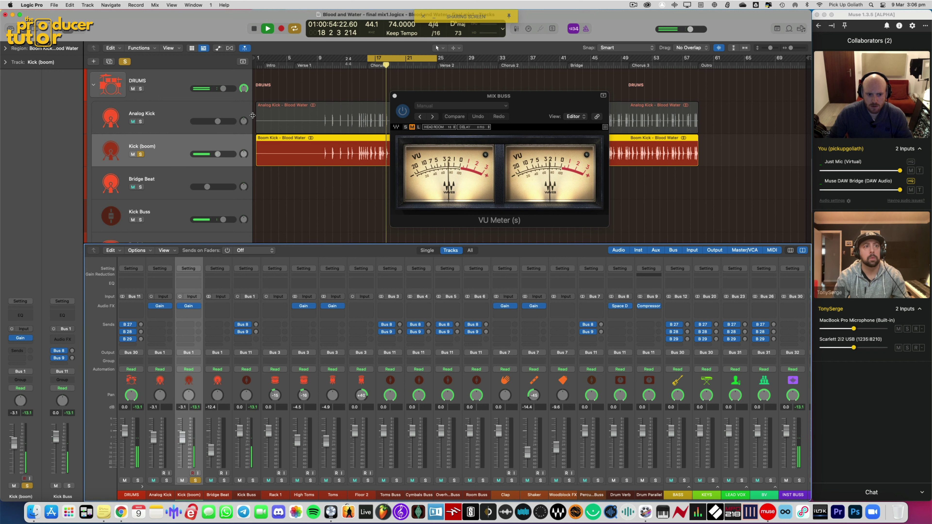
key("s")
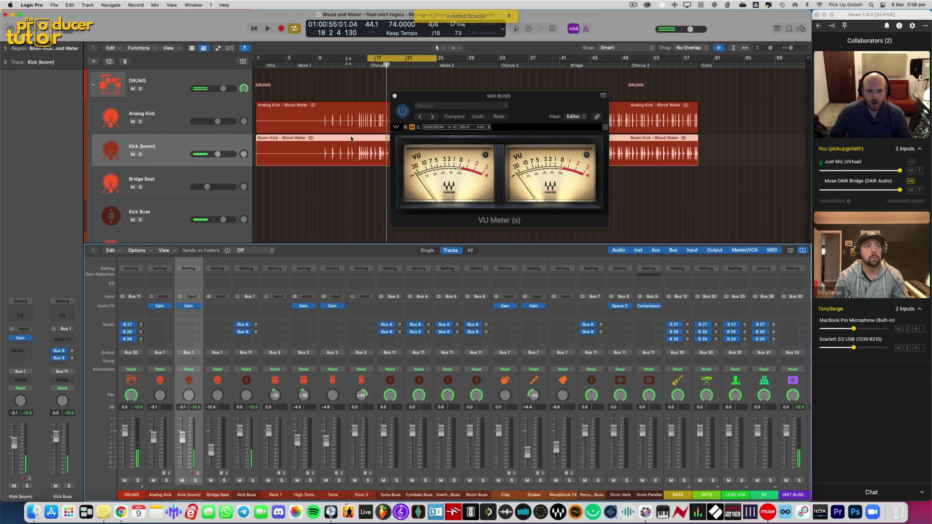
Step: Set the cycle range over Chorus 3 and close the VU Meter window
scroll(360, 121, "down", 5)
left_click_drag(429, 98, 336, 105)
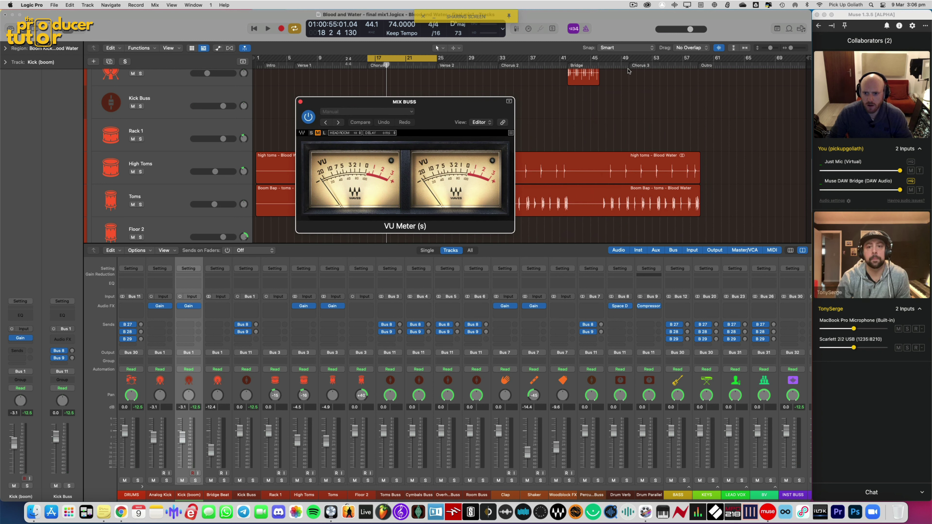
left_click_drag(629, 58, 698, 59)
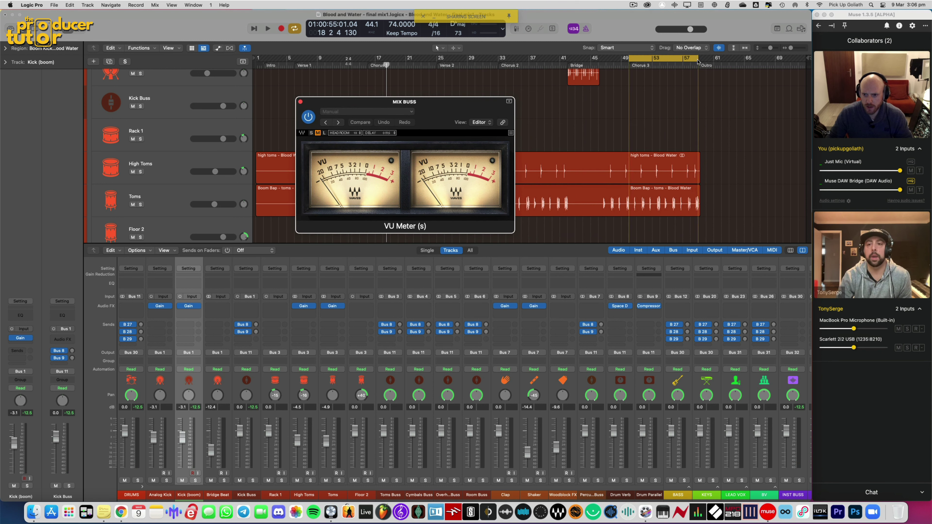
left_click(653, 141)
left_click(301, 102)
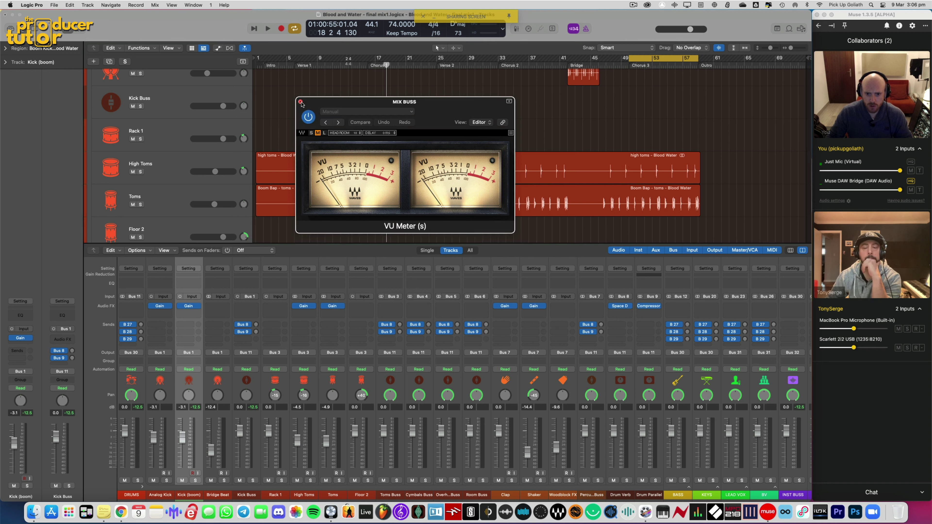
Step: Solo the Bridge Beat track and play it with the cycle range over the Bridge
scroll(516, 108, "up", 5)
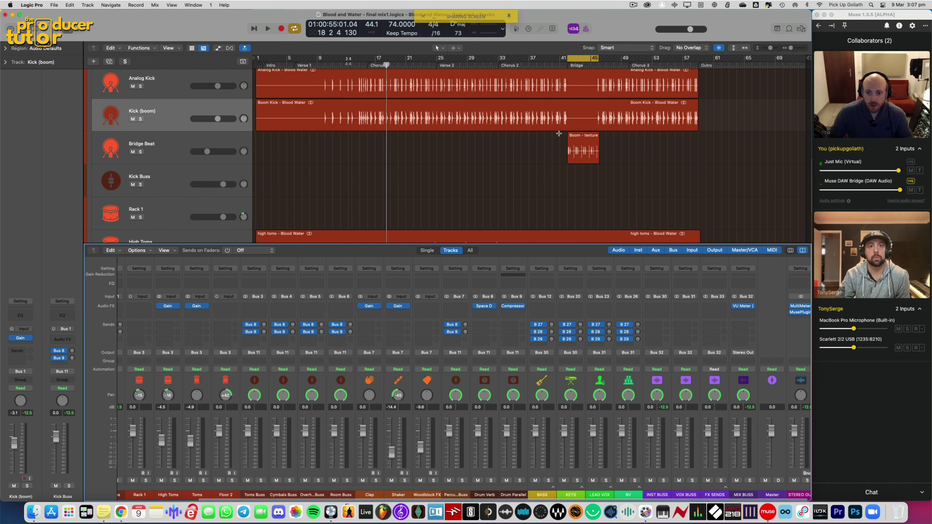
left_click(141, 152)
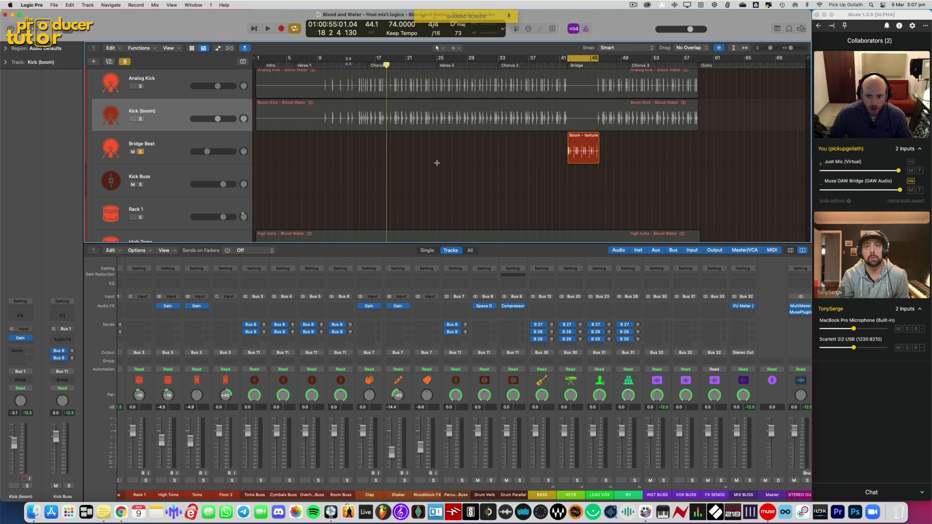
key("space")
scroll(244, 386, "left", 5)
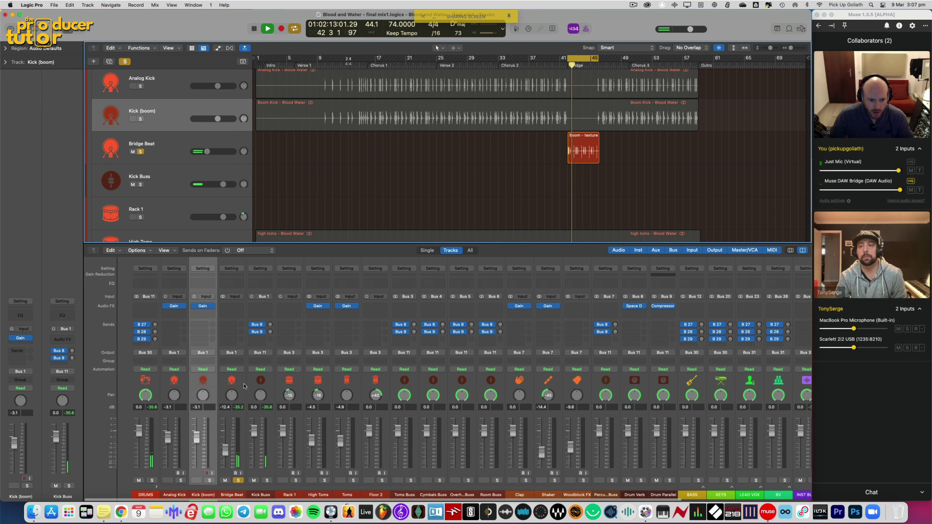
Step: Insert a Gain plug-in on the Bridge Beat channel
left_click(217, 306)
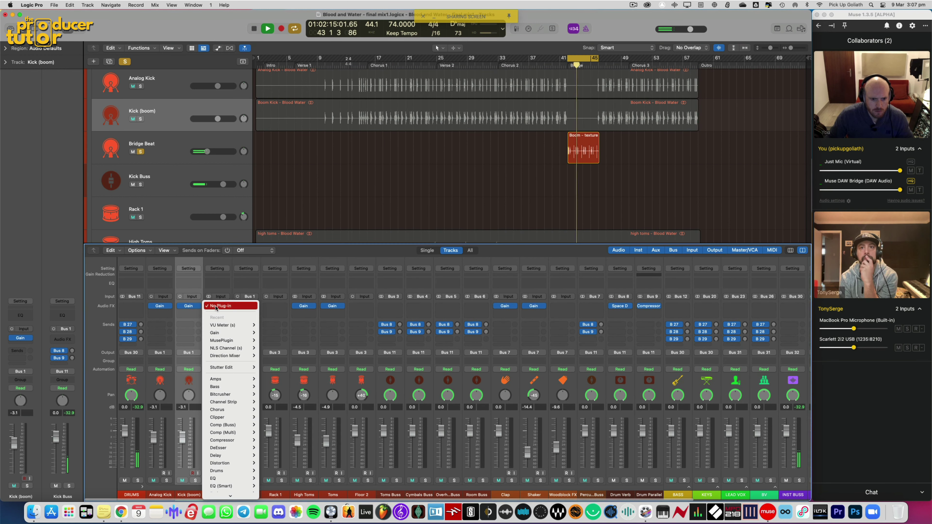
mouse_move(214, 333)
left_click(271, 333)
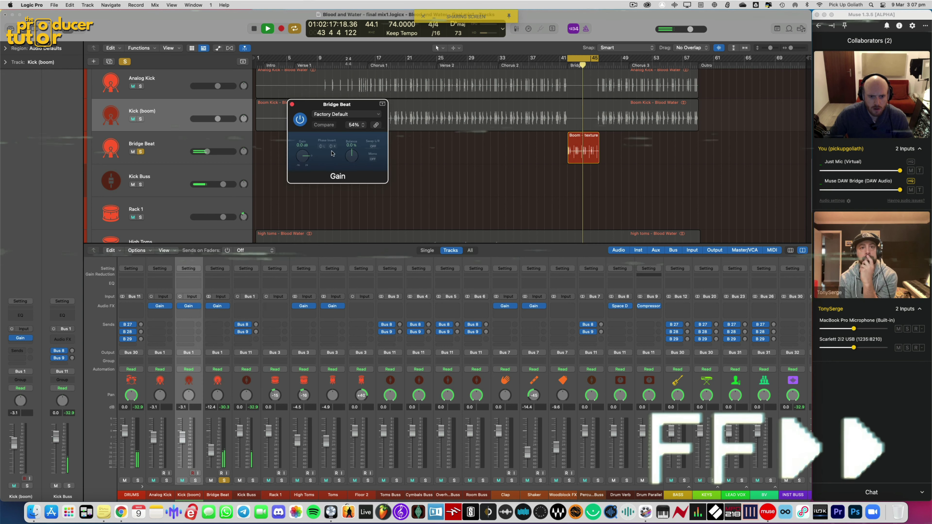
Step: Reopen the MIX BUSS VU Meter beside the Gain window and set the Bridge Beat gain to +11.5 dB during playback
scroll(440, 349, "right", 5)
left_click(738, 306)
left_click_drag(423, 106, 564, 131)
left_click_drag(304, 157, 304, 147)
key("space")
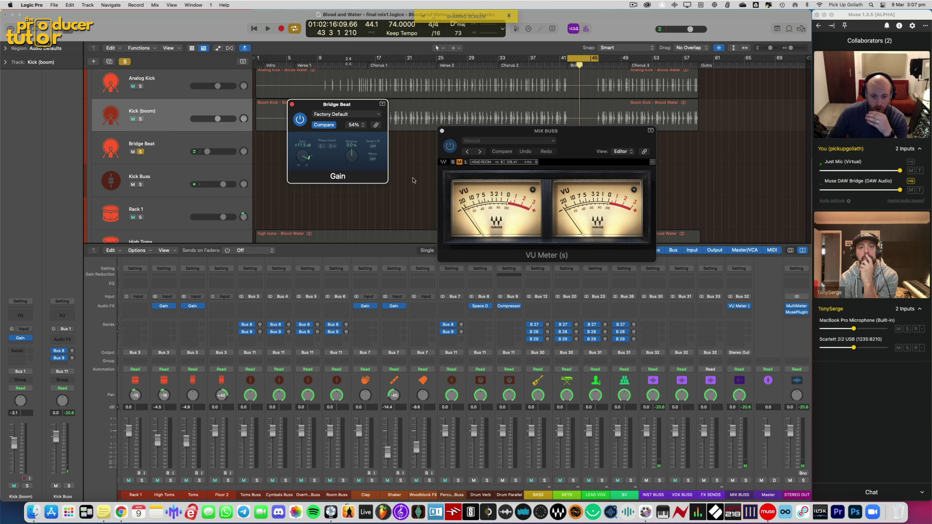
left_click_drag(459, 131, 433, 121)
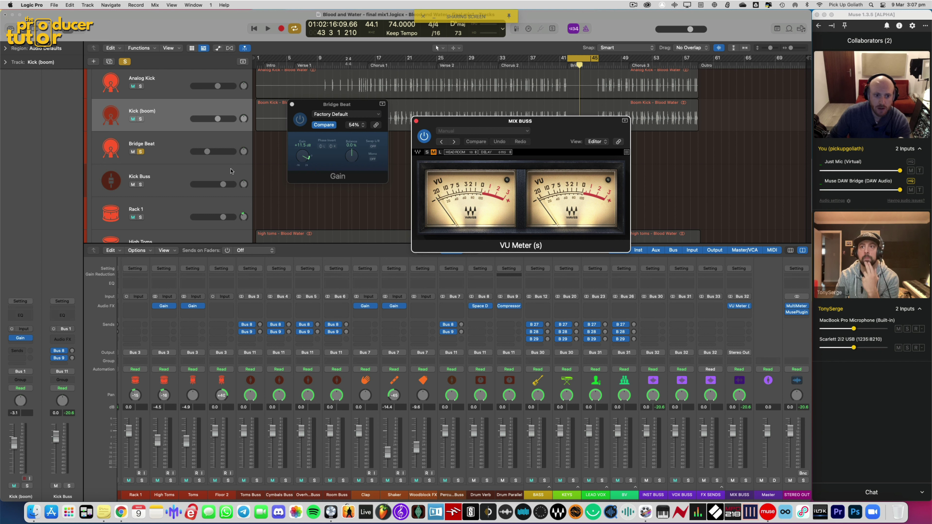
Step: Select the Bridge Beat track and set a short cycle range across the start of the Bridge
left_click(168, 152)
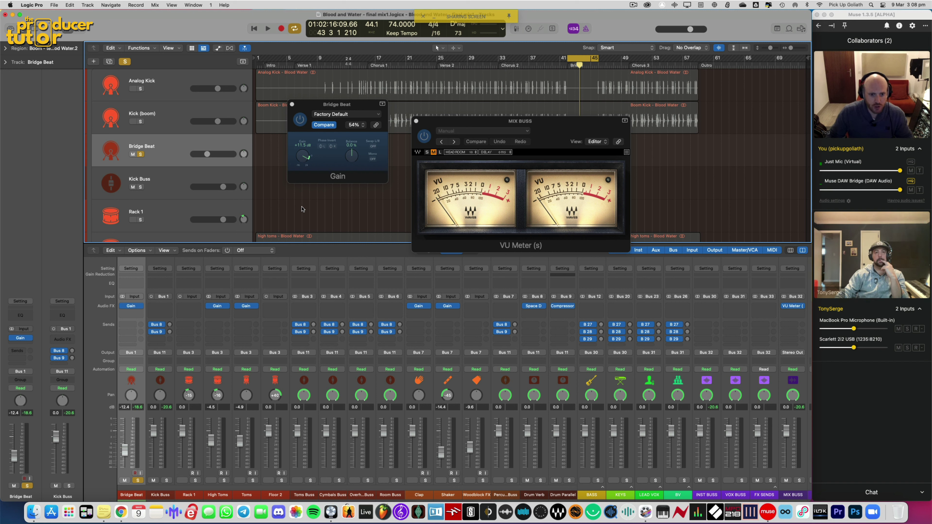
scroll(209, 402, "left", 3)
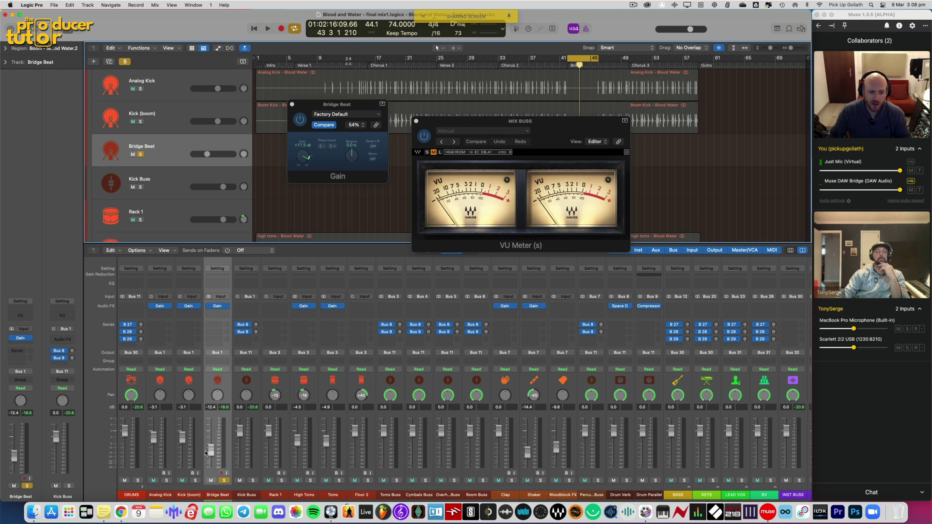
left_click_drag(555, 120, 602, 158)
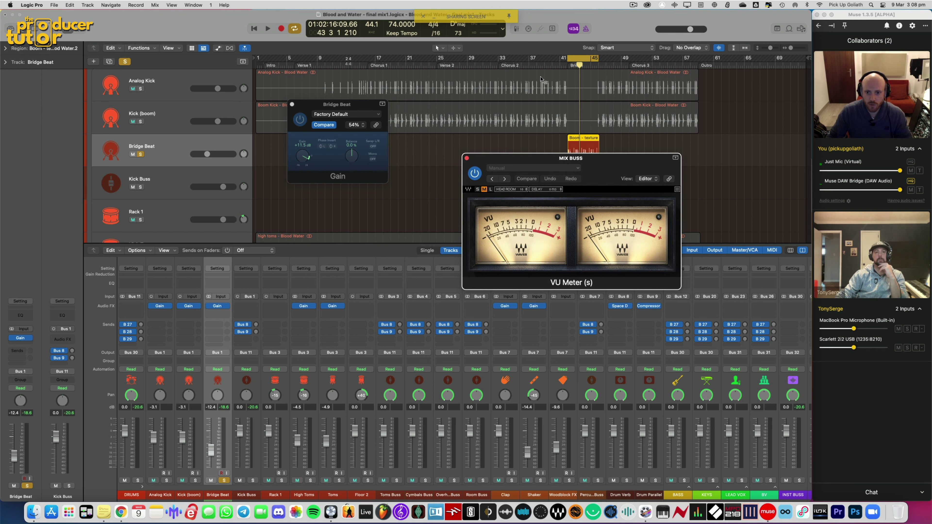
left_click_drag(561, 59, 574, 62)
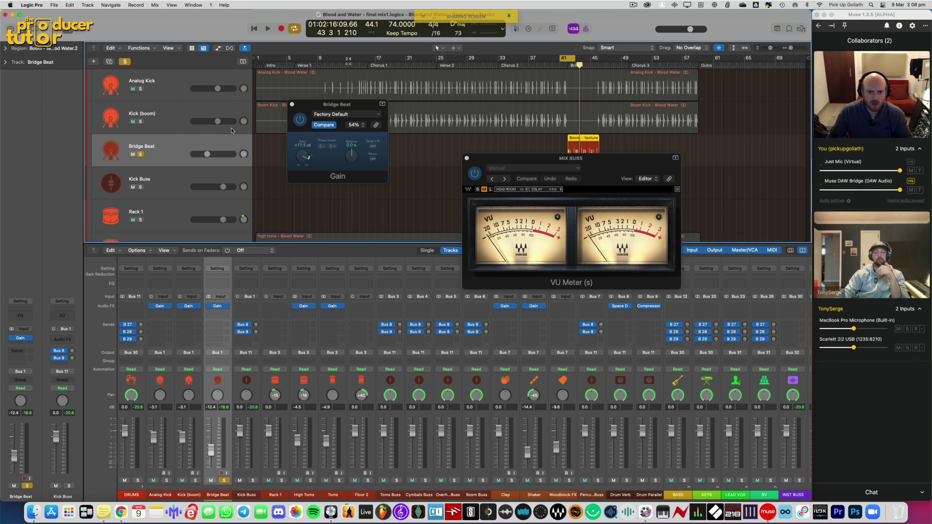
Step: Solo Analog Kick and Kick (boom) along with Bridge Beat, close the VU Meter and start playback
left_click(140, 88)
left_click(141, 121)
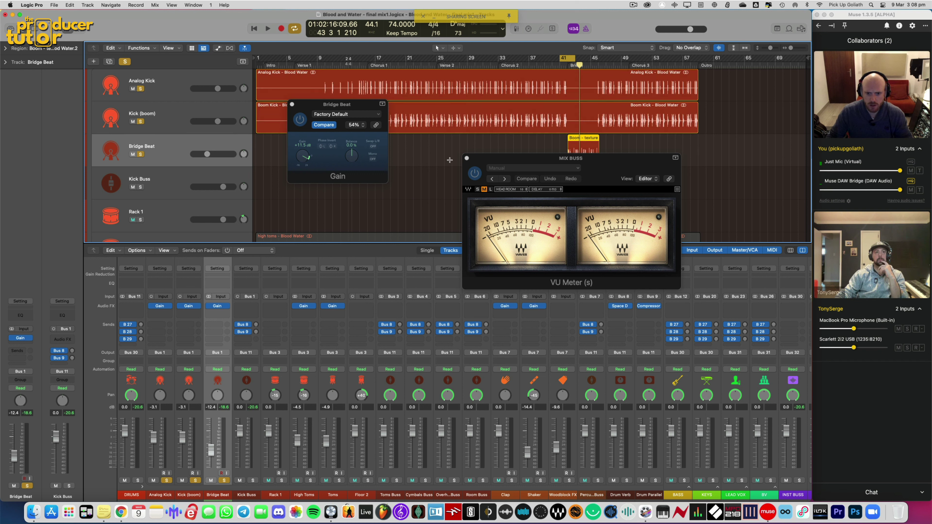
left_click(467, 158)
key("space")
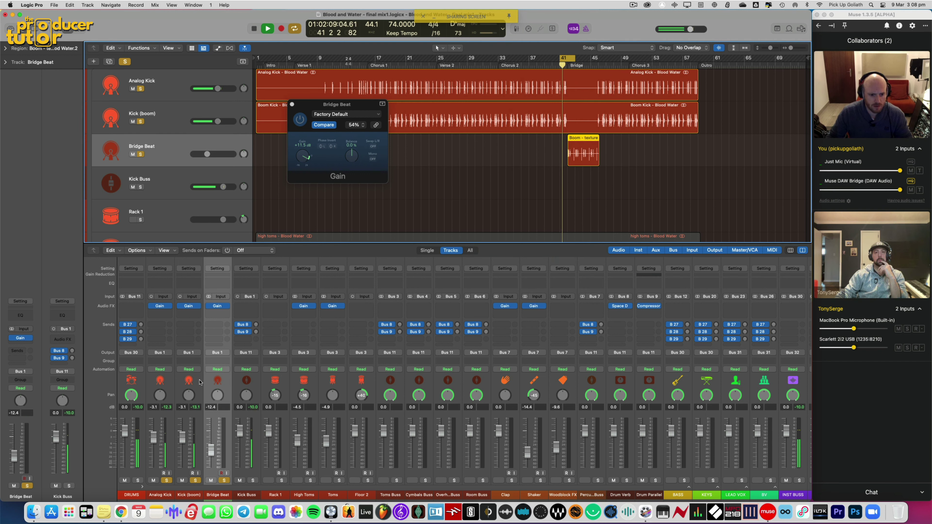
Step: Set the Bridge Beat gain to +11.2 dB, stop playback and close the Gain window
left_click(305, 157)
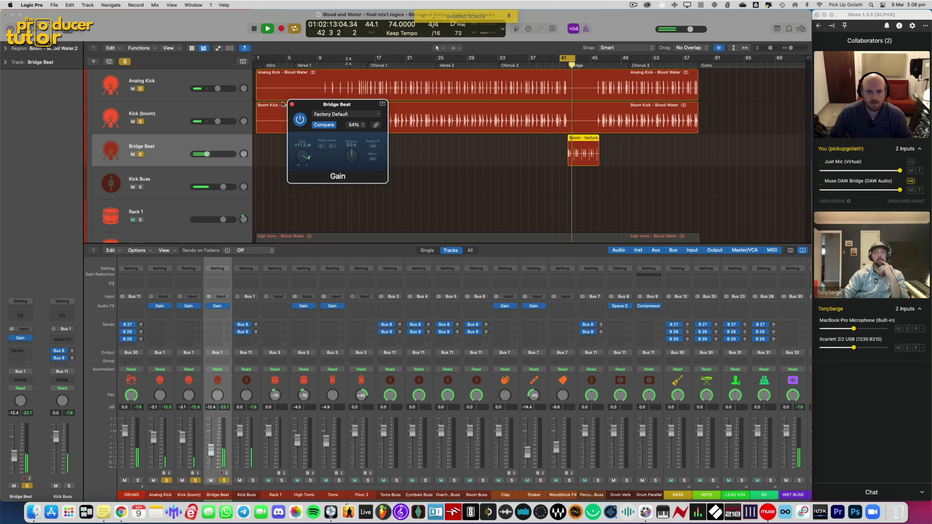
key("space")
left_click(292, 105)
left_click(323, 139)
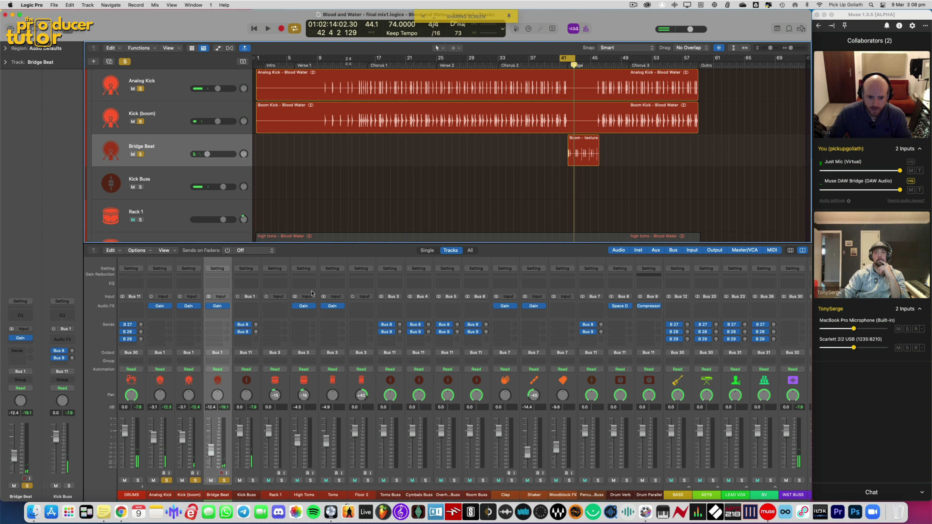
Step: Delete the empty Rack 1 and Floor 2 tracks from the drum group
scroll(363, 169, "down", 3)
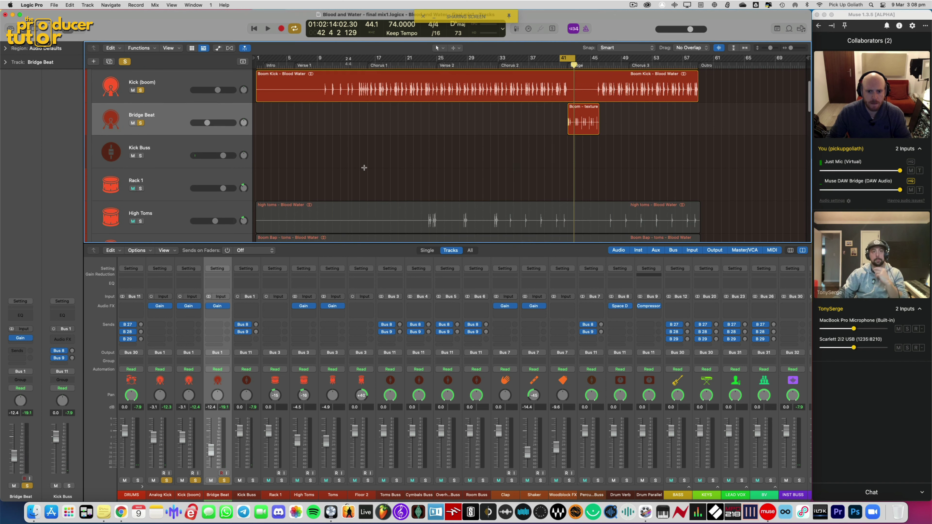
left_click(365, 170)
scroll(391, 150, "down", 3)
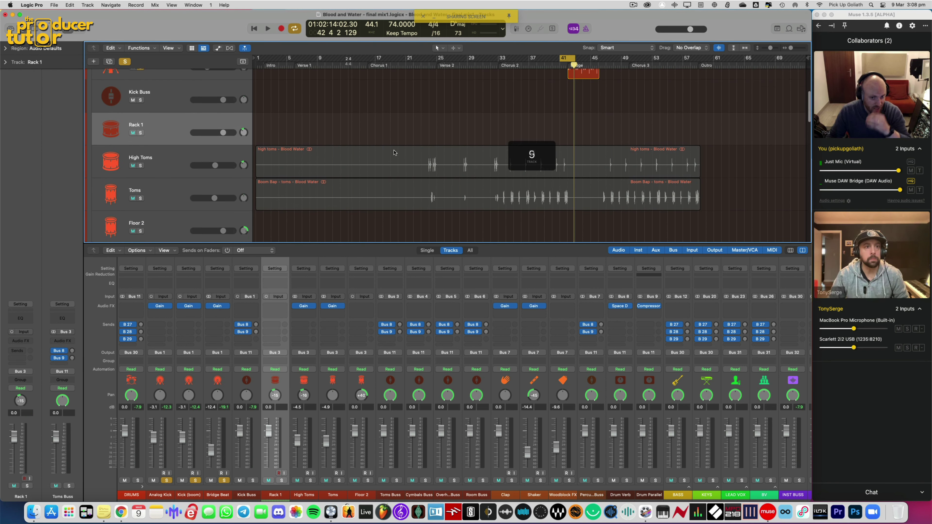
scroll(394, 152, "up", 1)
left_click(180, 154)
left_click(176, 142)
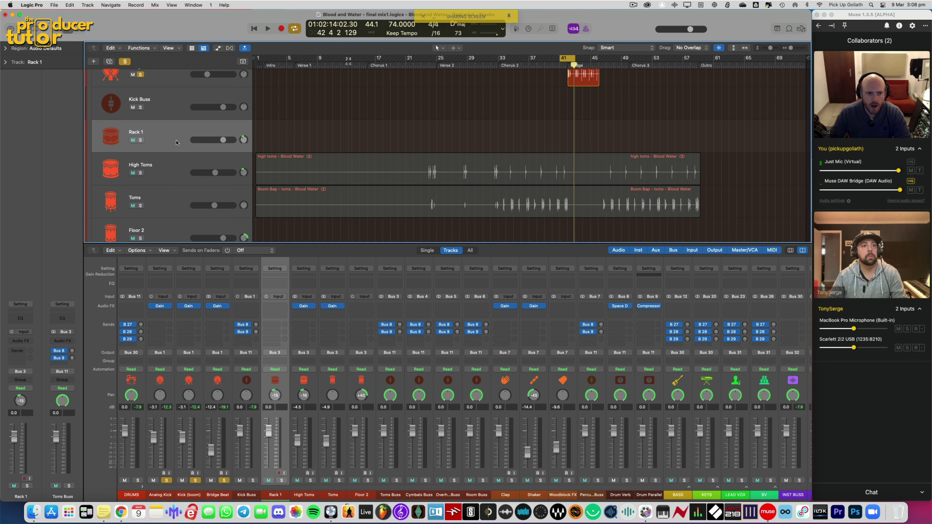
key("super+BackSpace")
scroll(173, 158, "down", 2)
left_click(168, 169)
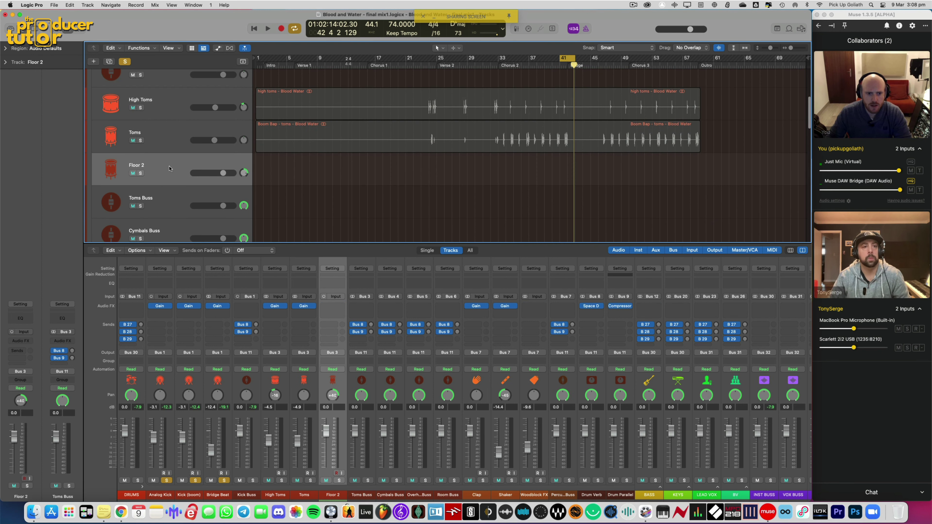
key("super+BackSpace")
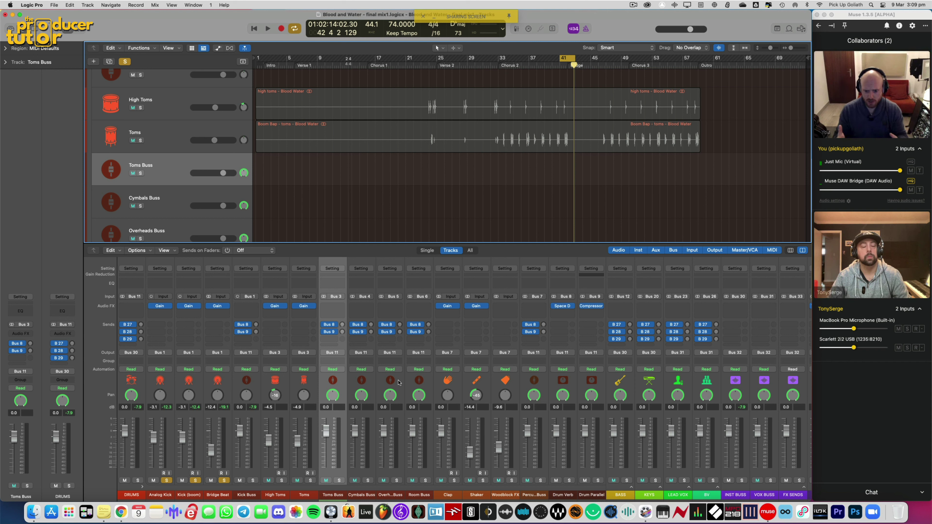
Step: Delete the unused Cymbals Buss and Overheads Buss tracks
left_click(170, 202)
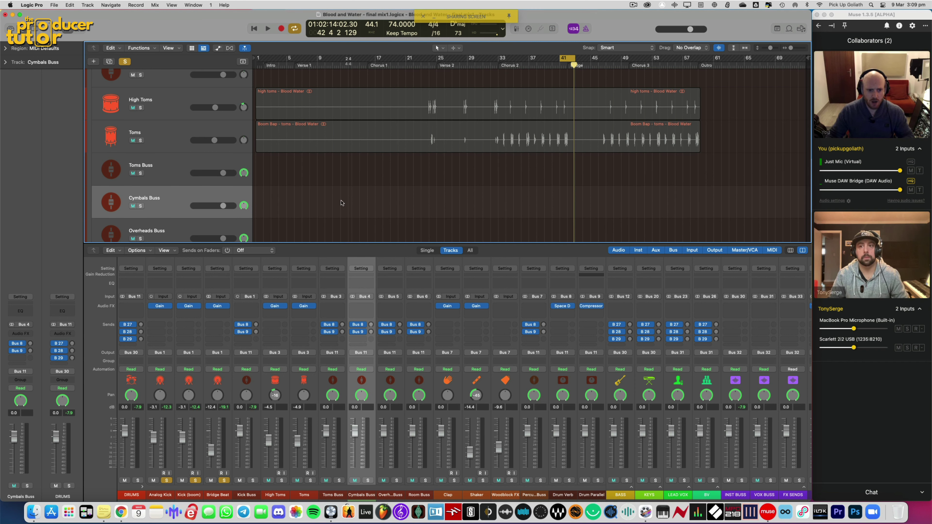
scroll(323, 206, "down", 1)
key("super+BackSpace")
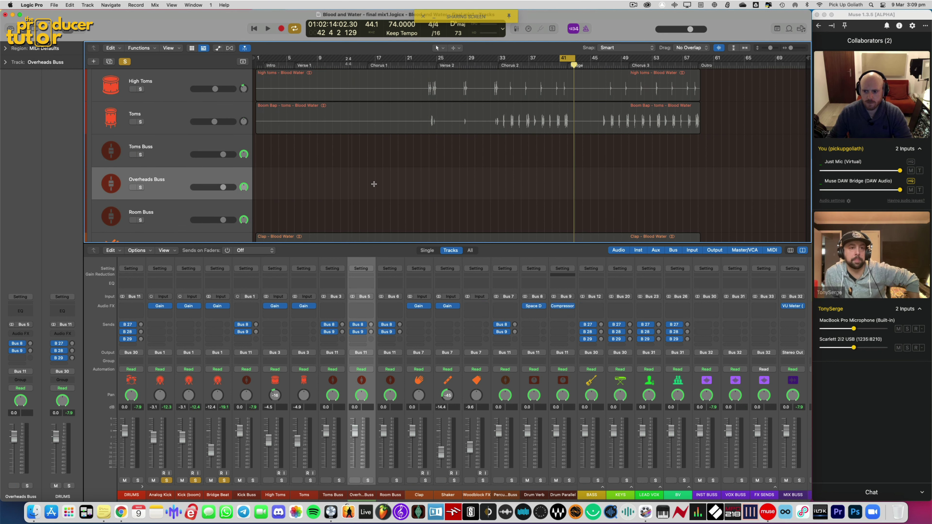
key("super+BackSpace")
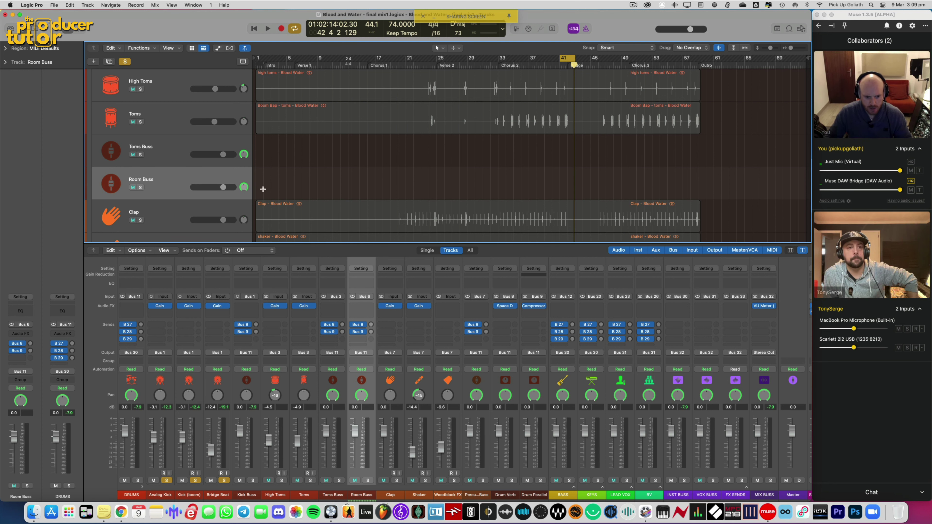
Step: Set a one-bar cycle range at bar 47, just before Chorus 3, enlarge the track view and solo High Toms
scroll(279, 194, "up", 2)
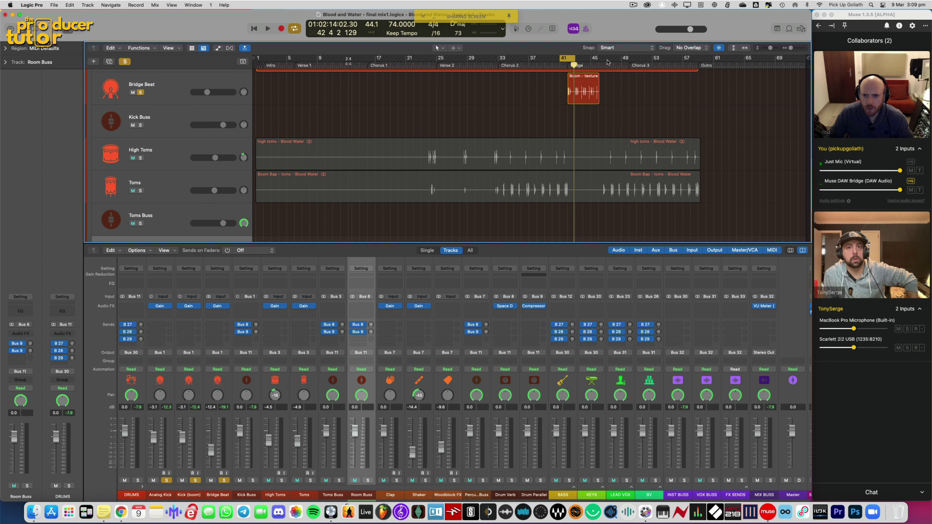
mouse_move(608, 60)
left_mouse_down()
mouse_move(627, 61)
mouse_move(615, 62)
left_mouse_up()
left_click(615, 59)
key("super+Right")
key("super+Right")
key("super+Right")
key("super+Right")
key("super+Down")
left_click(141, 113)
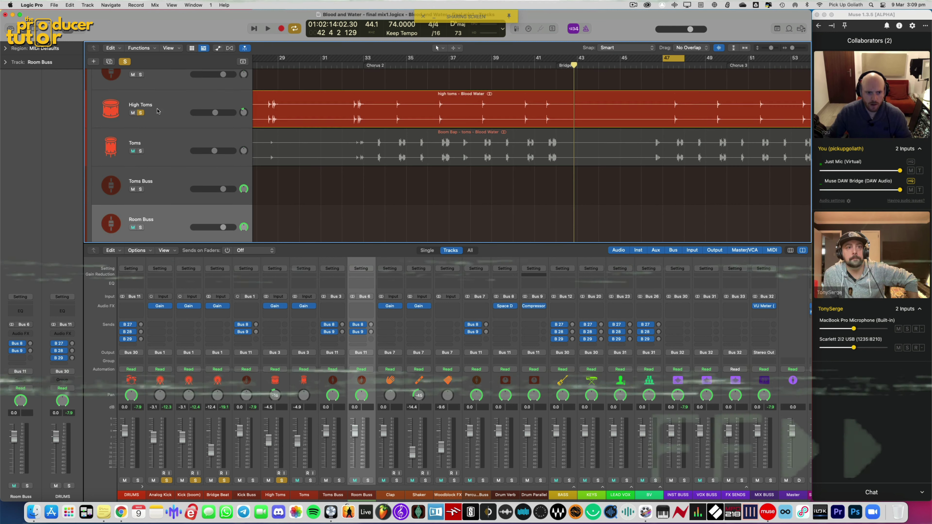
Step: Open the MIX BUSS VU Meter and the High Toms Gain plug-in, and set the gain to +15.8 dB during playback
left_click(158, 111)
scroll(752, 312, "right", 2)
left_click(733, 306)
key("space")
left_click(244, 306)
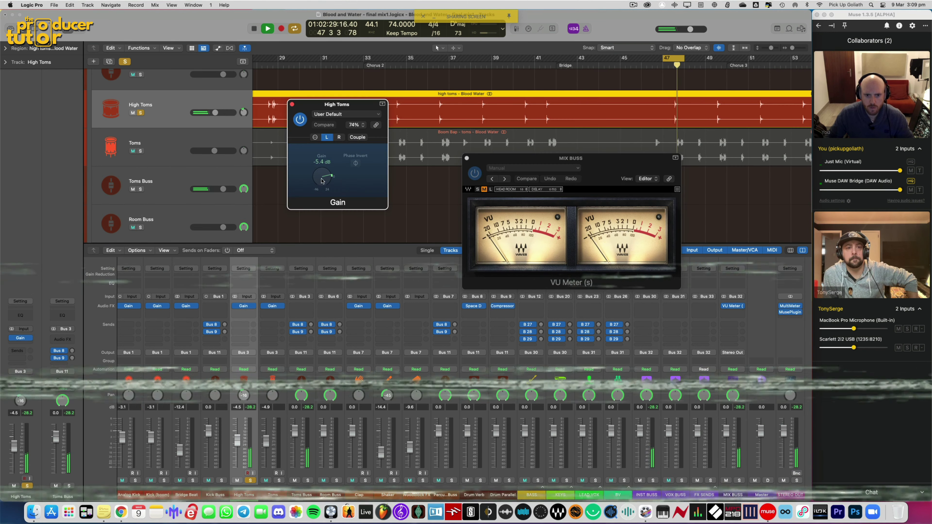
left_click_drag(321, 181, 322, 177)
key("space")
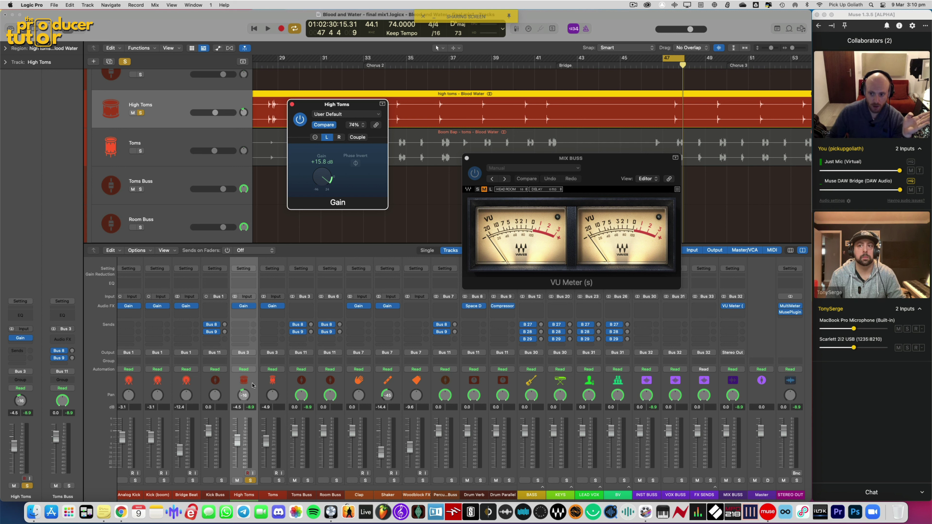
Step: Centre the High Toms pan and change its pan mode from Balance to Stereo Pan
left_click(245, 397)
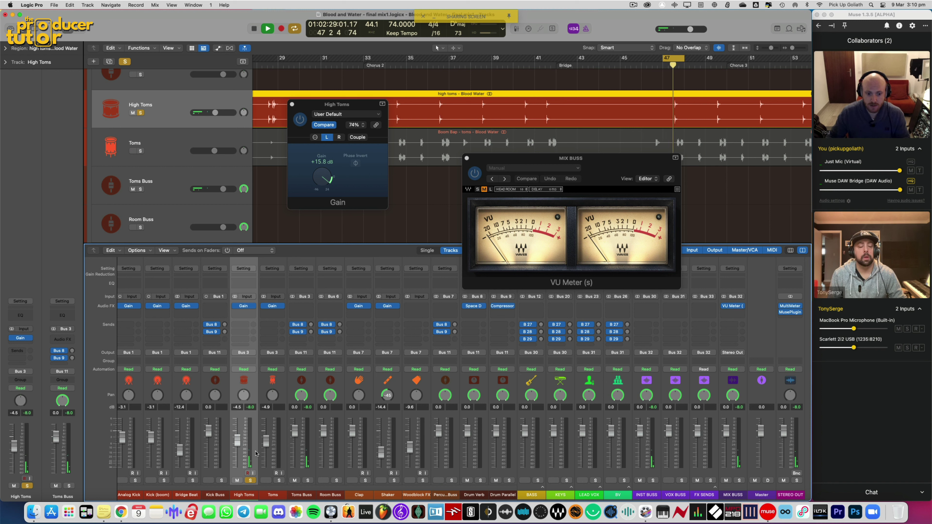
key("space")
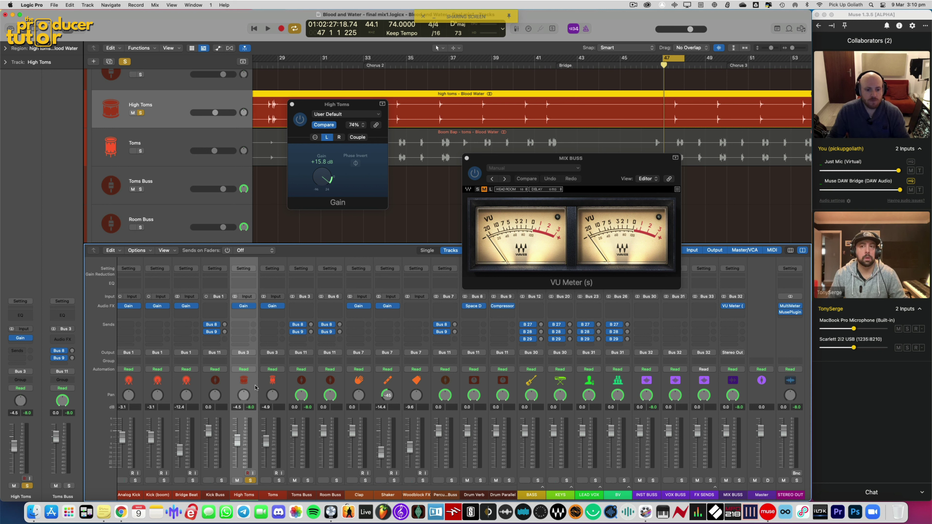
right_click(243, 398)
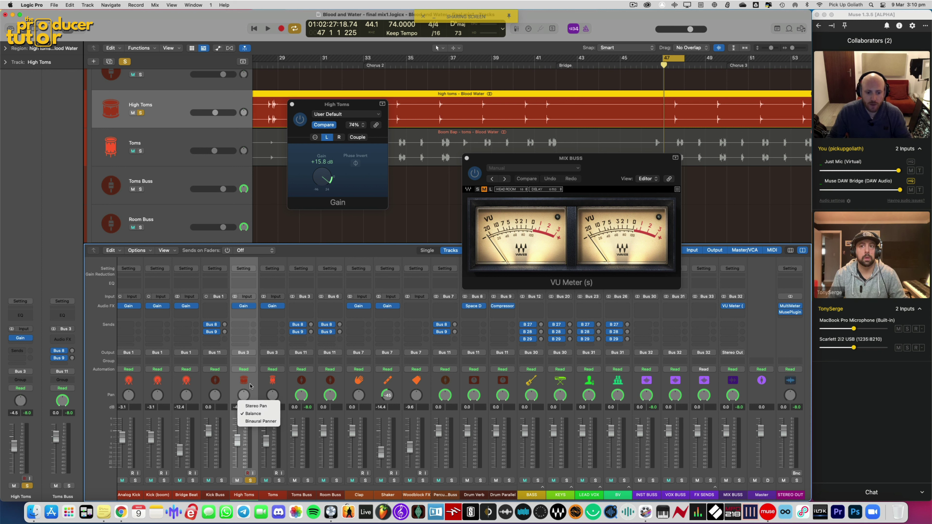
left_click(250, 386)
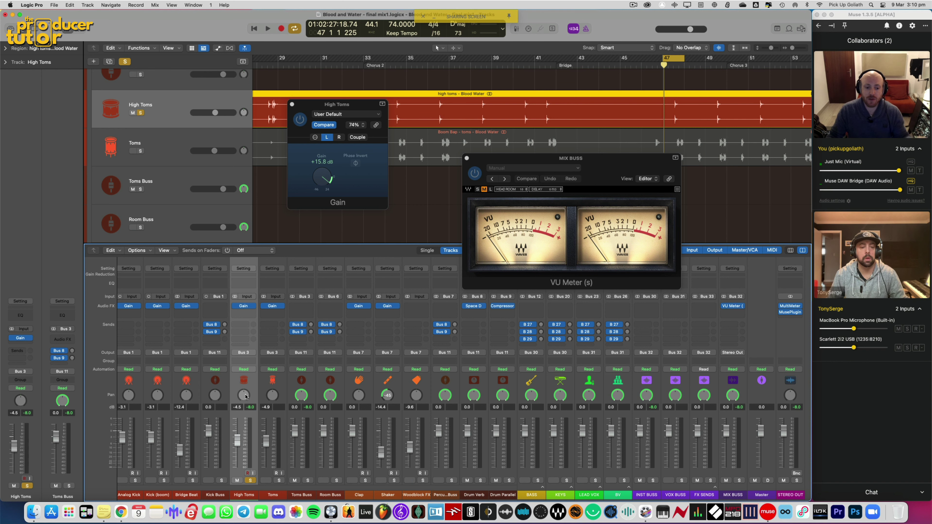
right_click(245, 396)
left_click(254, 403)
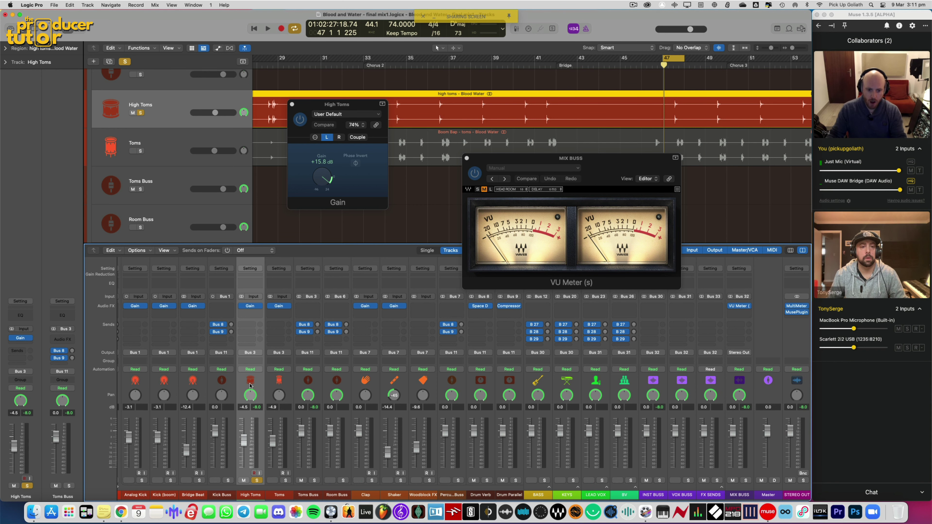
Step: Change the Toms pan mode to Stereo Pan and select the Toms and High Toms channels together
right_click(276, 399)
left_click(286, 413)
right_click(278, 397)
left_click(285, 388)
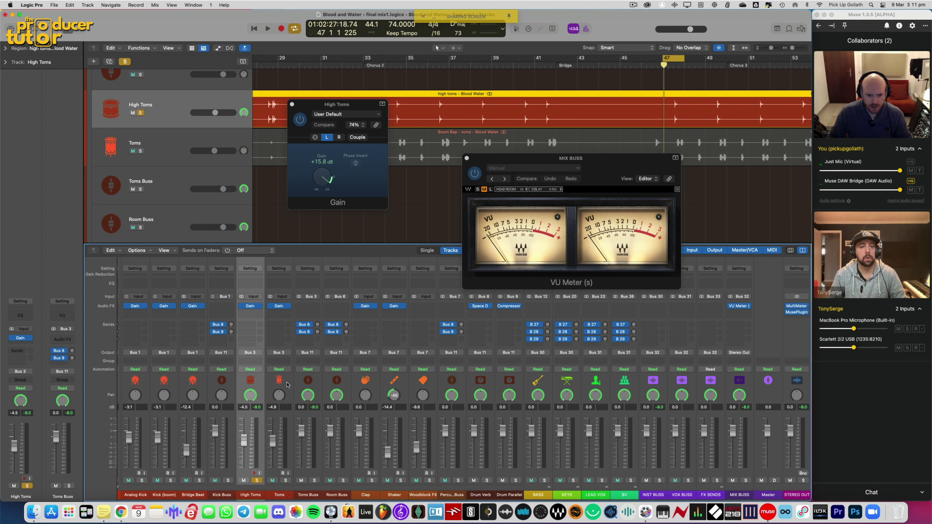
left_click(287, 385)
left_click(254, 384, "shift")
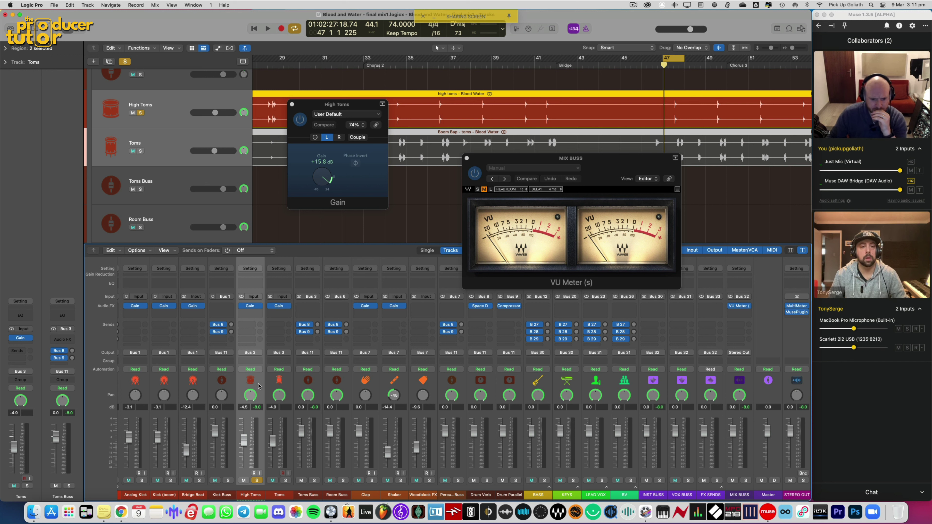
Step: Close the High Toms Gain window, solo Toms instead of High Toms and open the Toms Gain plug-in
left_click(292, 104)
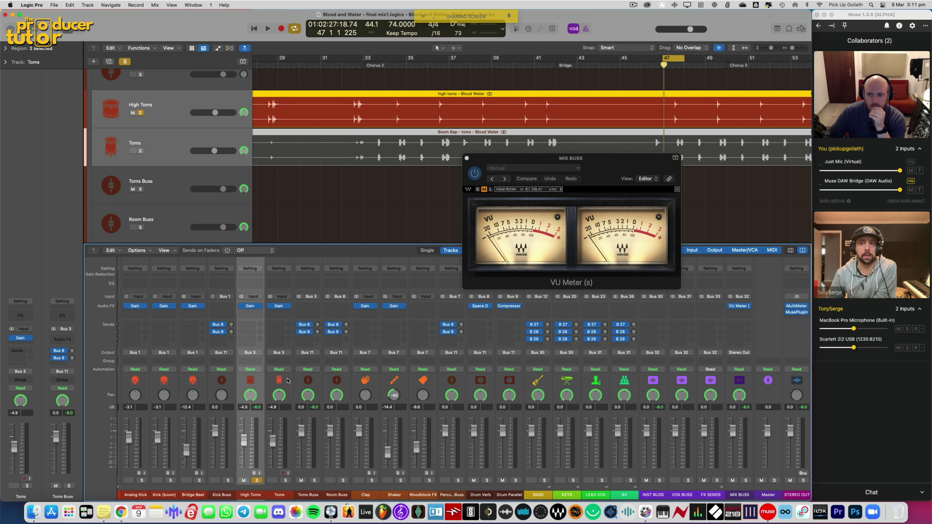
left_click(285, 481)
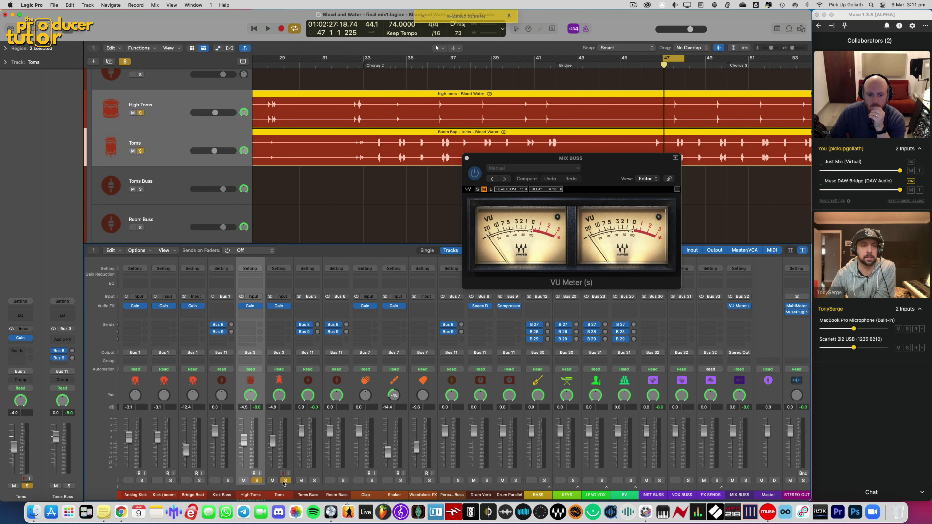
left_click(256, 481)
left_click(279, 307)
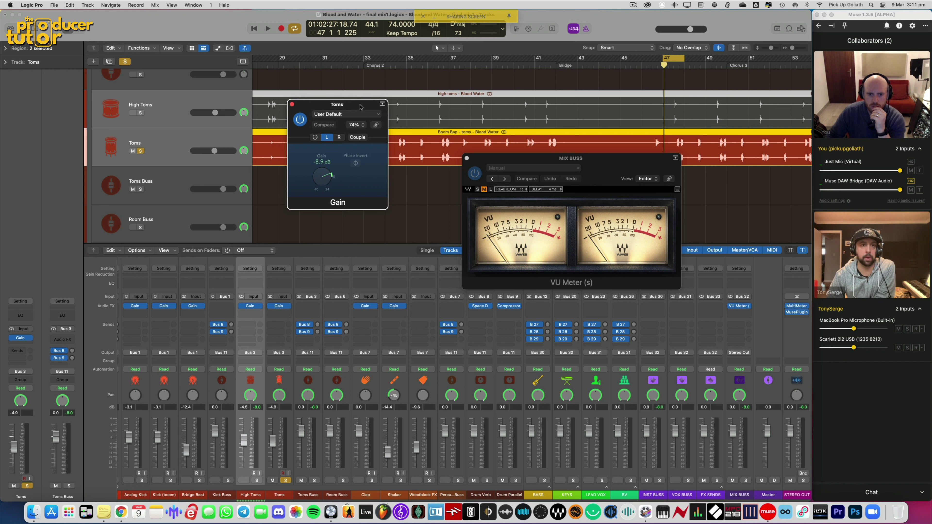
left_click_drag(361, 105, 359, 113)
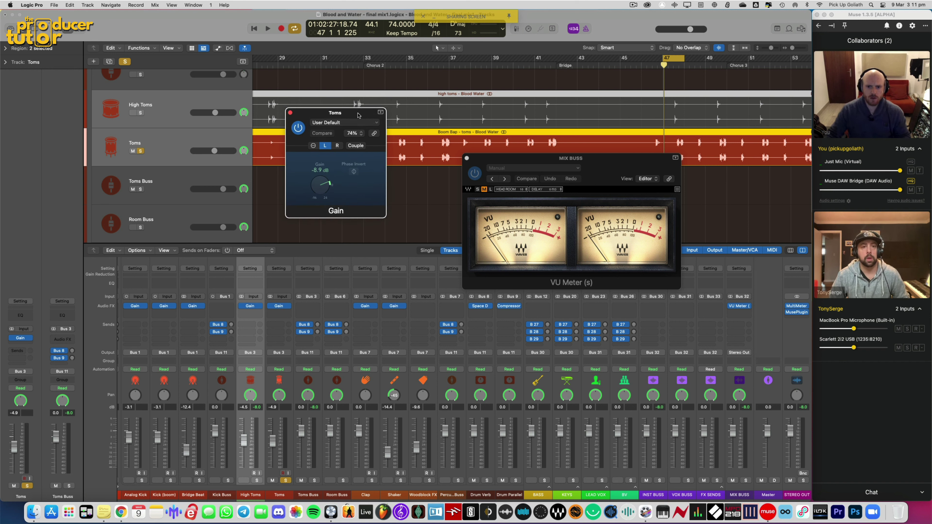
left_click_drag(359, 115, 364, 117)
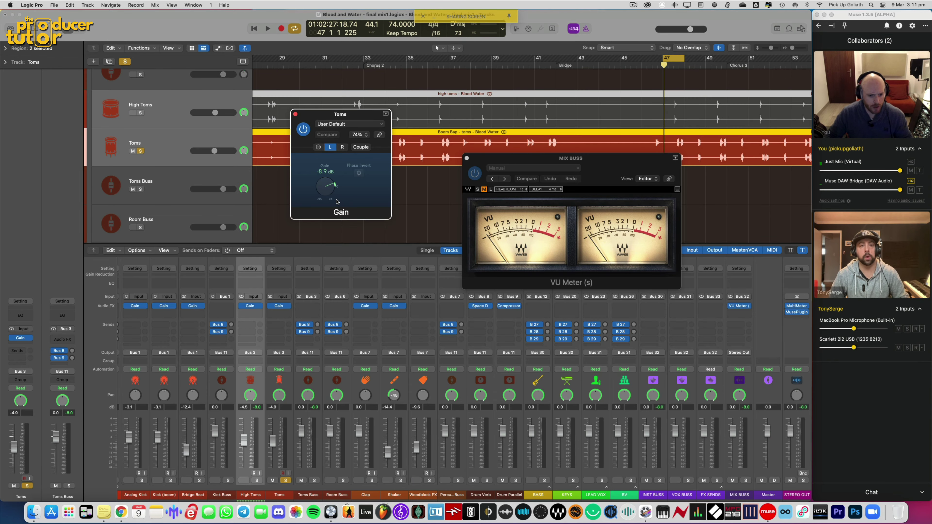
Step: Adjust the Toms gain against the VU Meter during playback, close its Gain window and stop playback
key("space")
left_click_drag(325, 187, 326, 191)
left_click(295, 114)
key("space")
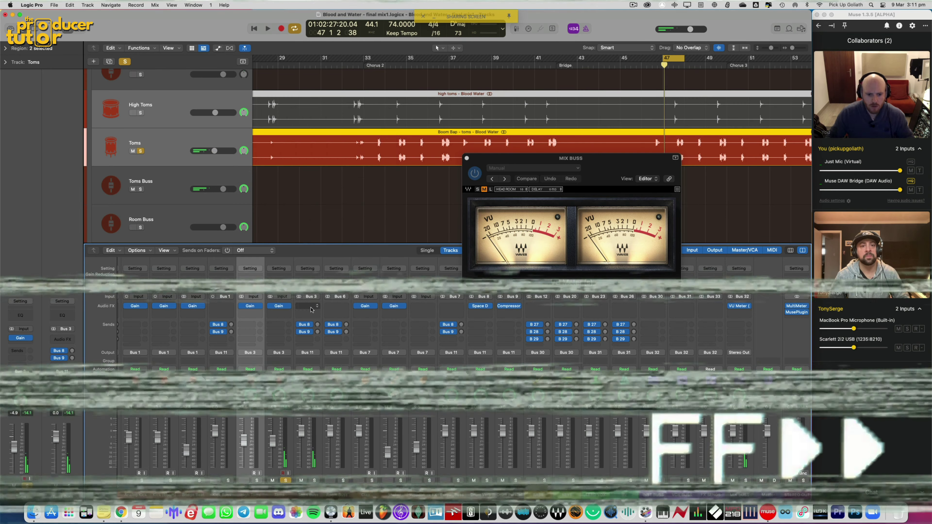
Step: Solo only the Clap track, set its gain to -1.8 dB during playback and close its Gain window
key("v")
left_click(523, 162)
scroll(523, 162, "down", 8)
left_click(140, 120, "alt")
left_click(365, 306)
key("space")
left_click_drag(326, 174, 324, 171)
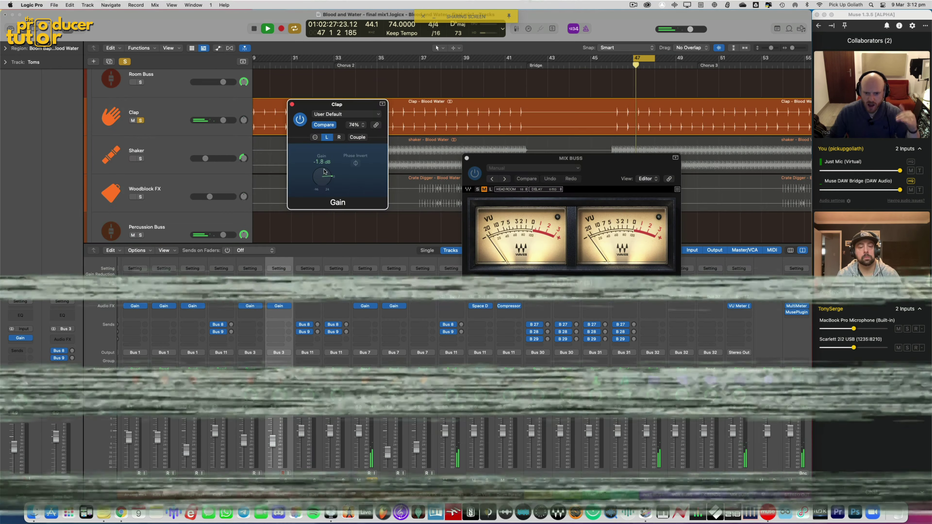
left_click(292, 104)
Step: Solo only the Shaker track, check its Gain plug-in and centre its pan
left_click(140, 158, "alt")
left_click(394, 306)
left_click(292, 104)
left_click(397, 395)
key("space")
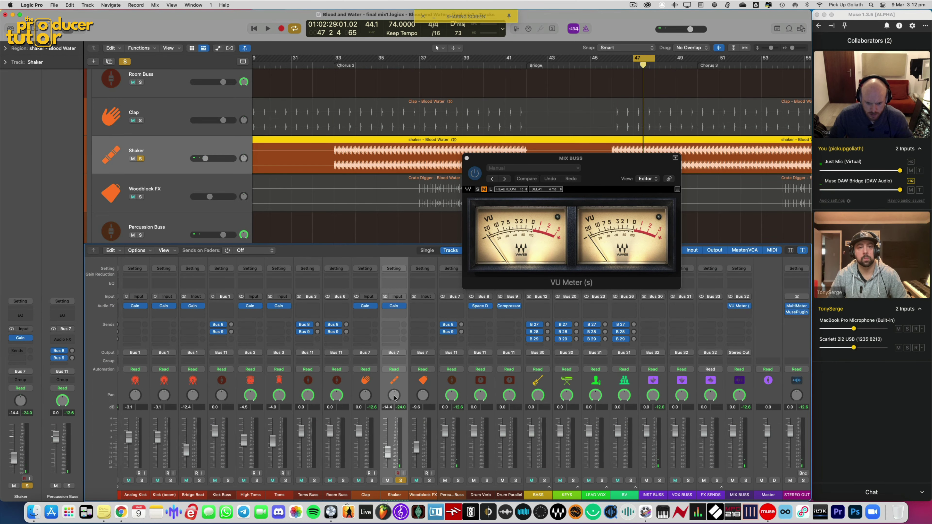
Step: Change the Shaker pan mode to Stereo Pan, pan it to about -20 and check it in playback
key("space")
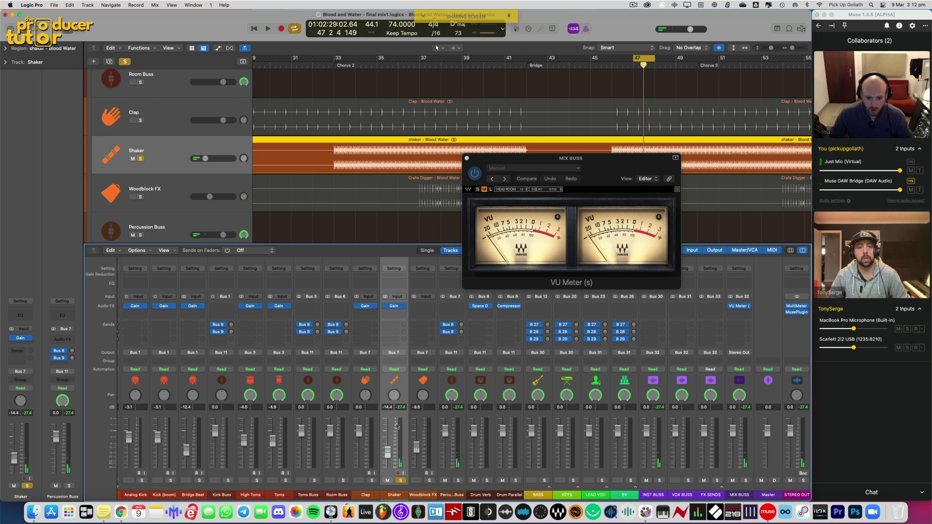
right_click(394, 395)
left_click(398, 406)
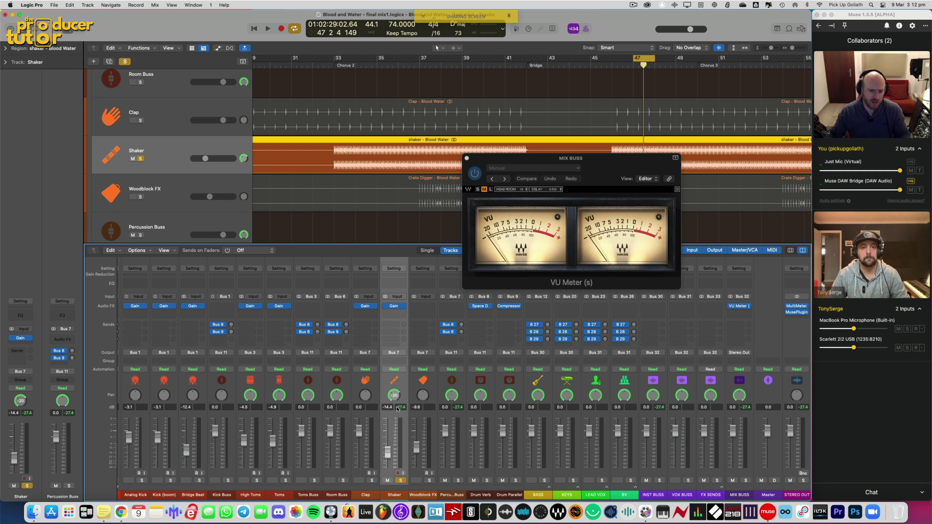
key("space")
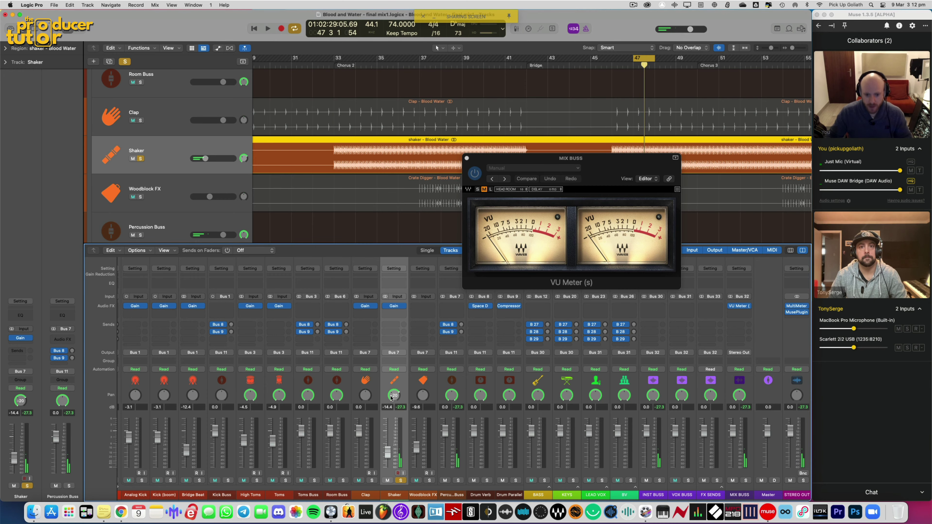
Step: Set the cycle range to bars 54–56 near the end of Chorus 3 and solo Woodblock FX instead of Shaker
left_click_drag(532, 165, 601, 278)
scroll(602, 121, "right", 5)
left_click_drag(588, 58, 630, 58)
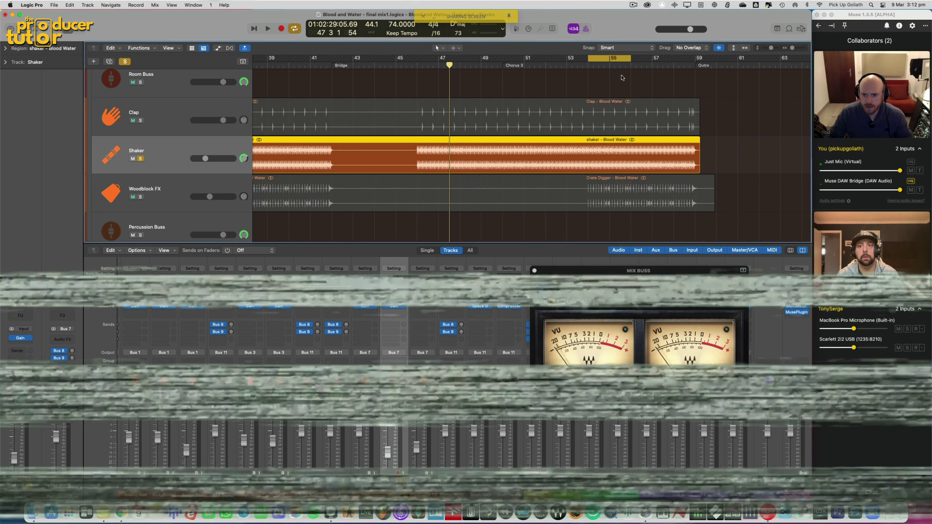
left_click(140, 158)
left_click(140, 197)
Step: Insert a Gain plug-in on Woodblock FX and set its gain to +9.2 dB during playback
key("space")
left_click(422, 306)
left_click_drag(302, 160, 316, 173)
left_click(355, 125)
left_click(356, 141)
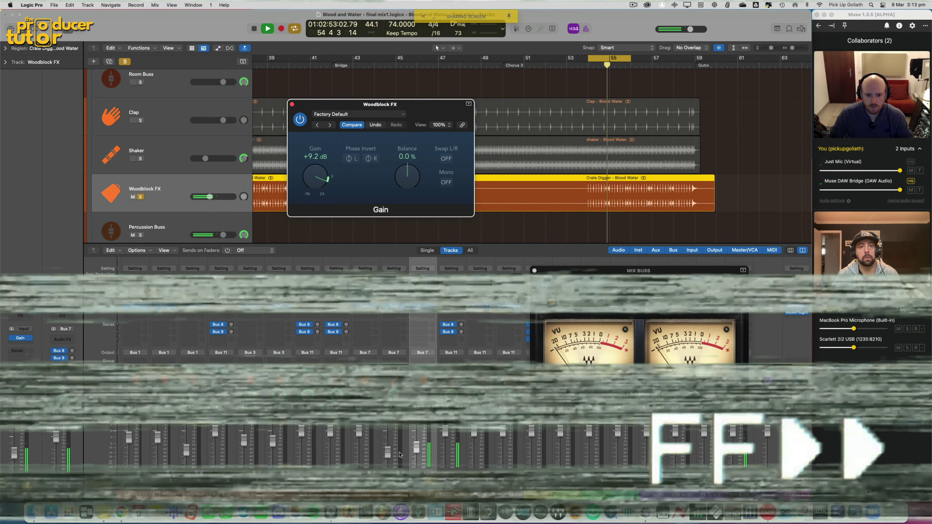
Step: Solo Shaker and Clap along with Woodblock FX, stop playback and close the VU Meter and Gain windows
left_click(401, 481)
left_click(372, 482)
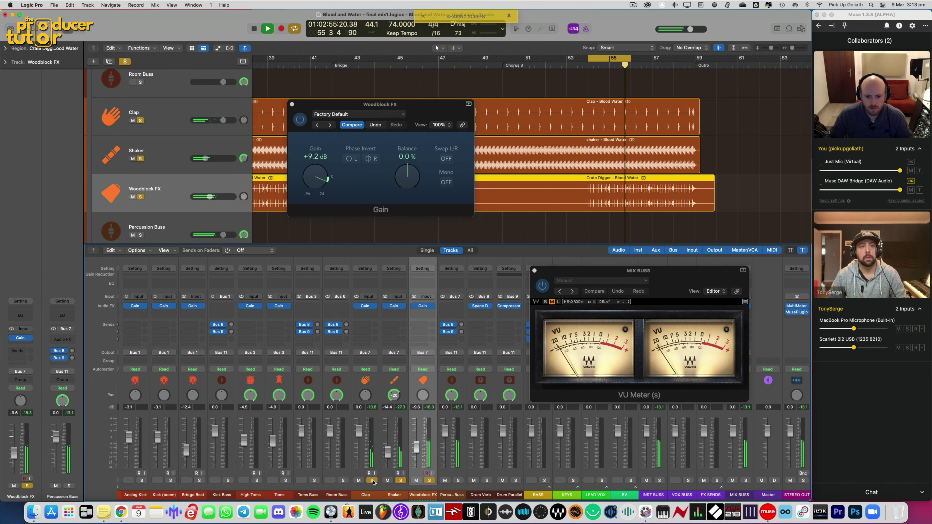
key("space")
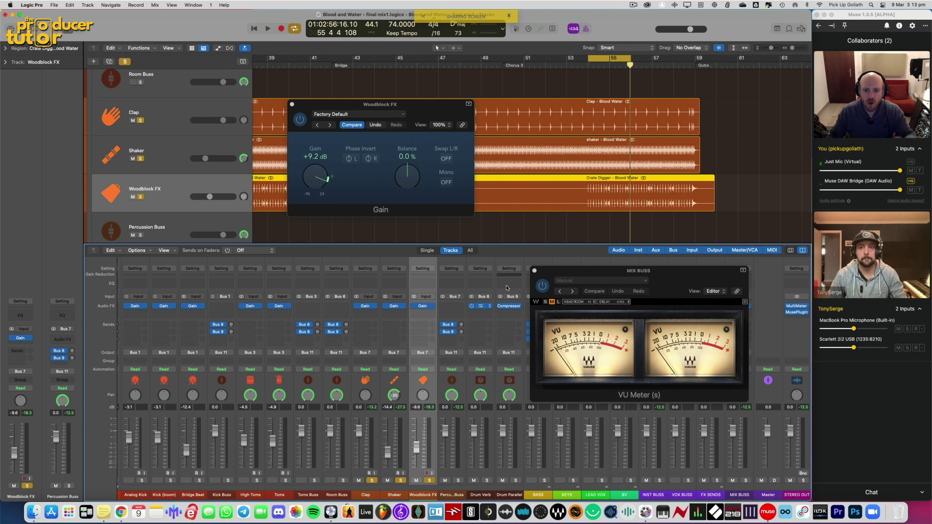
left_click(535, 271)
left_click(292, 105)
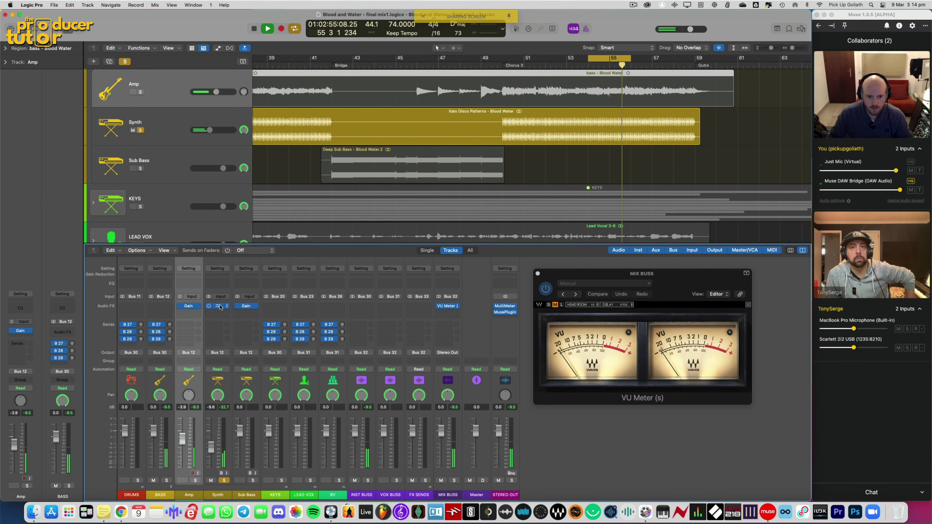
Step: Raise the Synth track's Gain plug-in to about +17 dB during playback, close its window and stop playback
left_click(217, 306)
left_click_drag(329, 195, 337, 171)
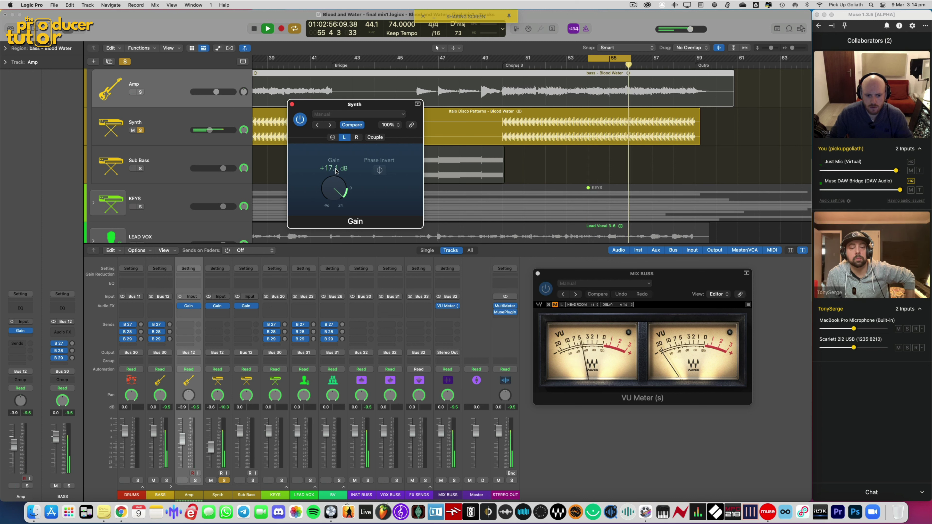
left_click(292, 105)
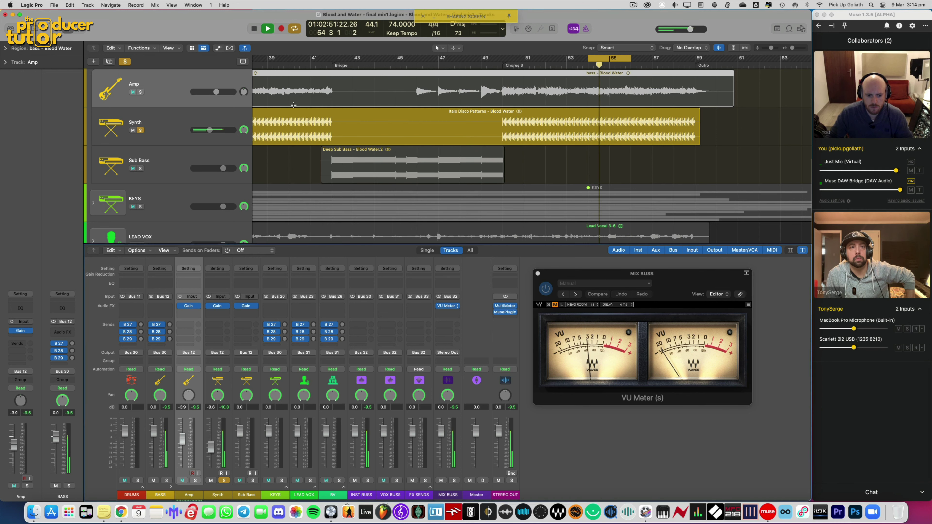
key("space")
Step: Solo Sub Bass instead of Synth and set its Gain plug-in to +4.7 dB while cycling bars 46–50
left_click(216, 391)
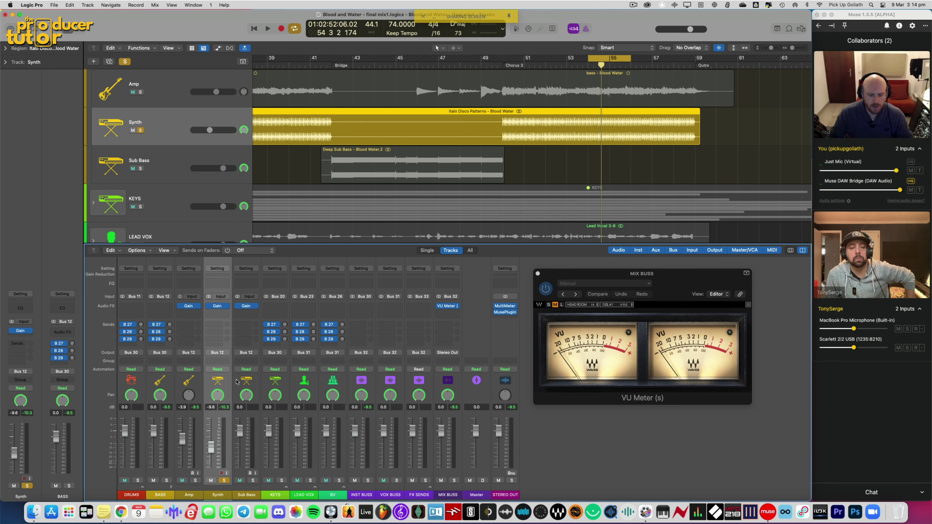
left_click(238, 416)
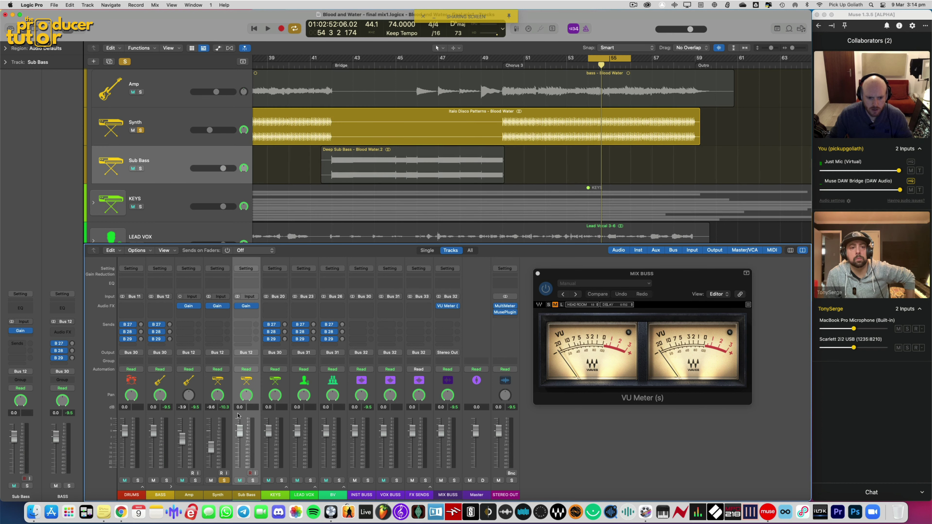
left_click(253, 481)
left_click_drag(416, 62, 504, 62)
left_click(223, 482)
key("space")
left_click(246, 307)
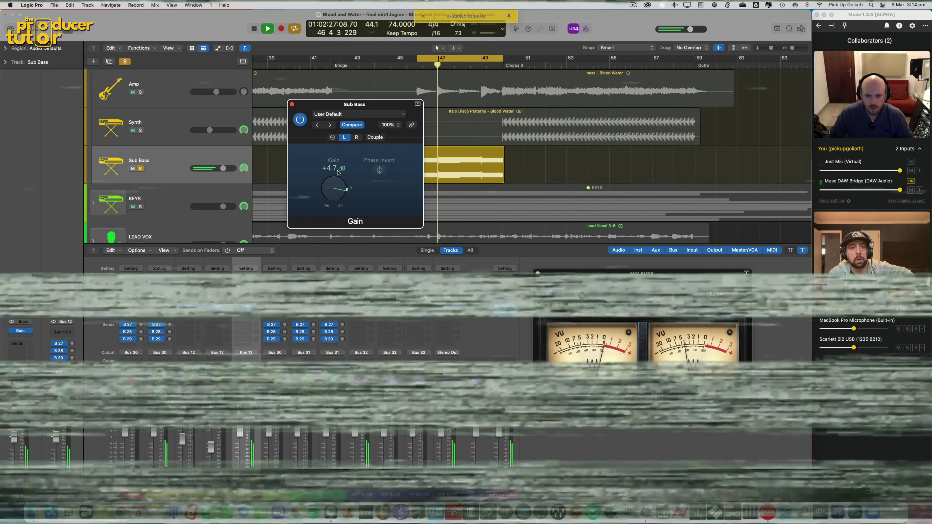
left_click(289, 102)
Step: Expand the KEYS track stack and solo the Vintage Piano track
left_click(93, 203)
scroll(602, 147, "down", 10)
left_click(141, 127)
Step: Cycle bars 59–61 and set the Vintage Piano's Gain plug-in to +12.6 dB
left_click_drag(576, 58, 619, 58)
left_click(246, 307)
left_click_drag(334, 188, 334, 179)
Step: Solo Piano instead of Vintage Piano, play a cycle over bars 50–54 and close the Vintage Piano's Gain window
left_click(140, 127)
left_click(141, 166)
left_click_drag(383, 58, 469, 58)
key("space")
key("space")
left_click(292, 105)
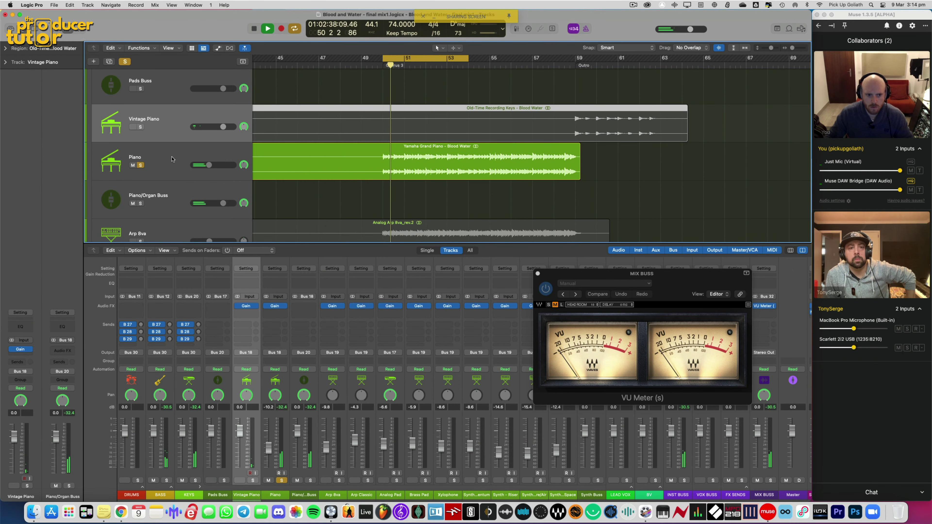
left_click(172, 158)
Step: Set the Piano's dual-mono Gain plug-in to +1.3 dB during playback and stop
left_click(274, 306)
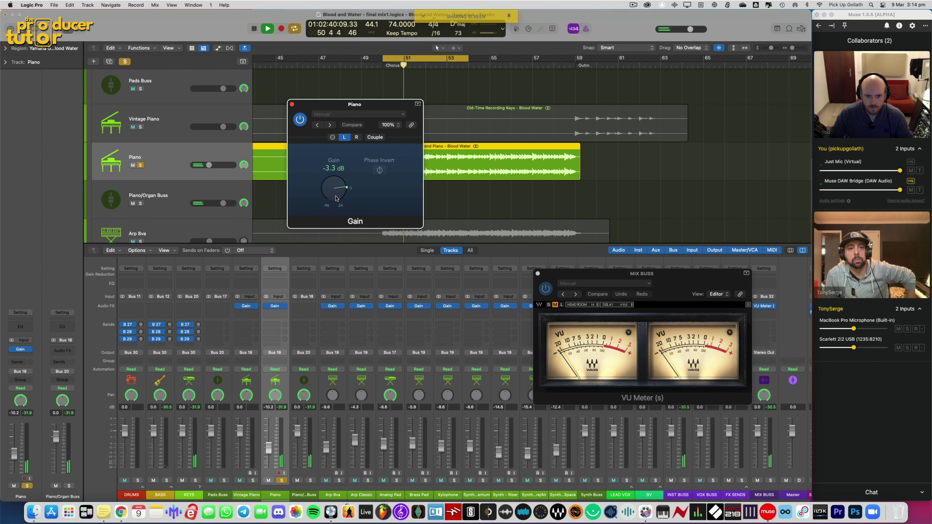
mouse_move(334, 192)
left_mouse_down()
mouse_move(342, 177)
mouse_move(333, 200)
mouse_move(338, 187)
mouse_move(343, 203)
left_mouse_up()
key("space")
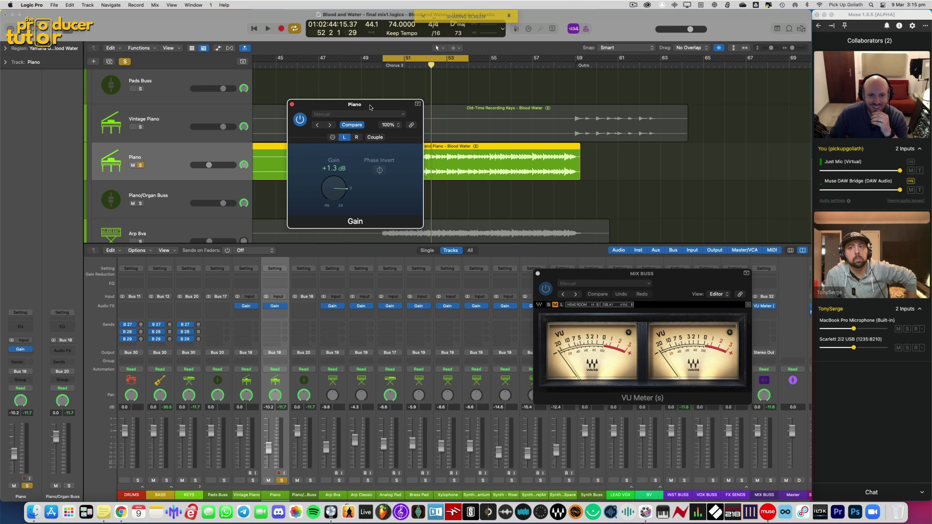
Step: Examine the dual-mono channel configuration and left-channel view of the Piano's Gain plug-in and close its window
left_click_drag(370, 108, 409, 212)
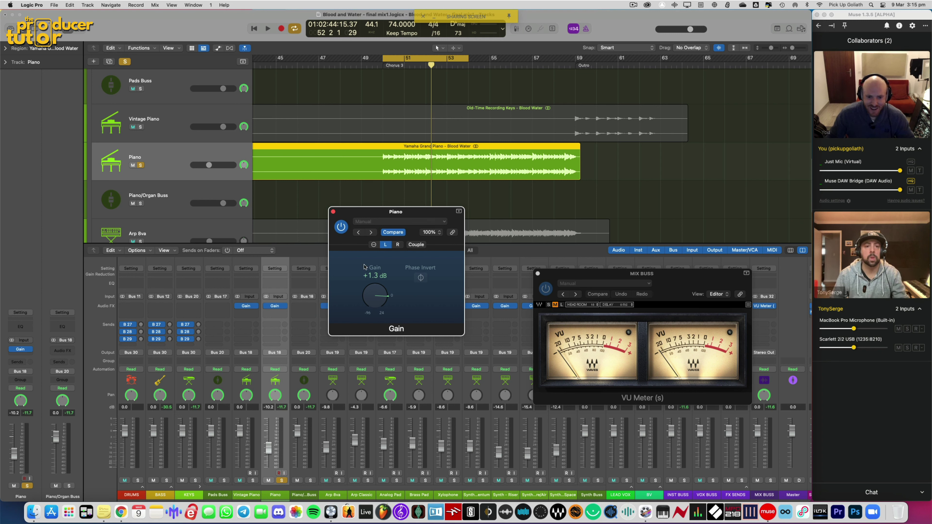
left_click_drag(376, 261, 379, 253)
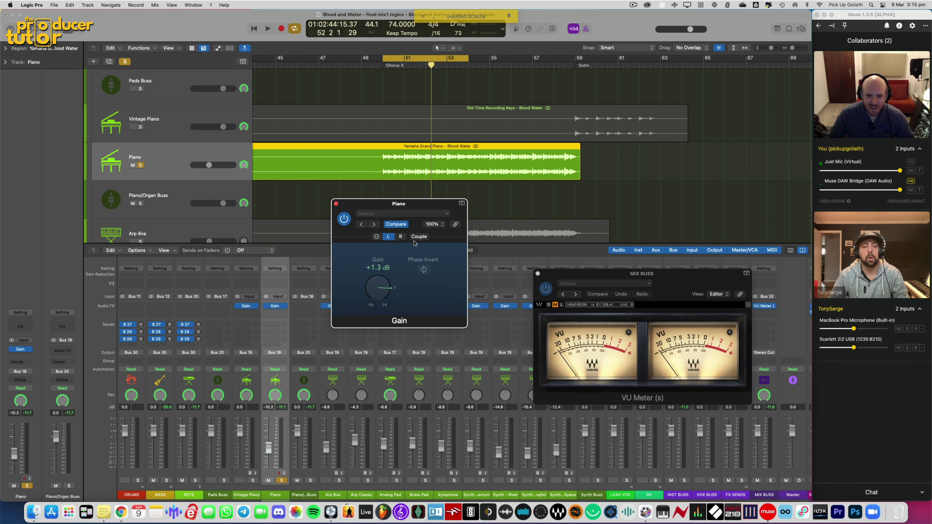
left_click(377, 237)
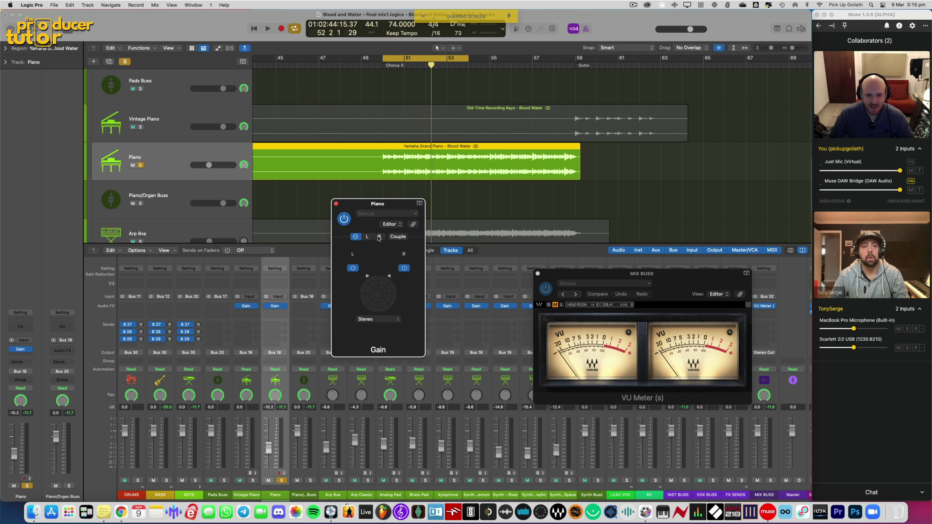
left_click(369, 237)
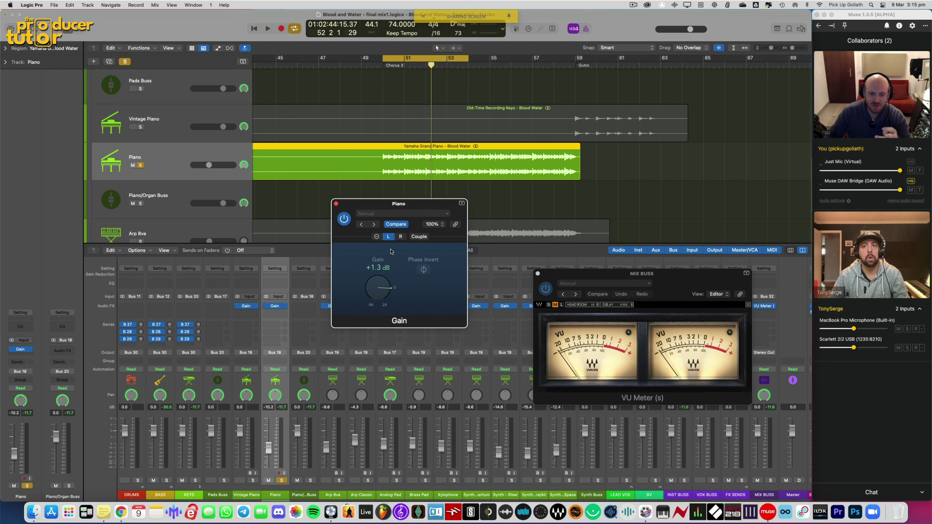
left_click(376, 237)
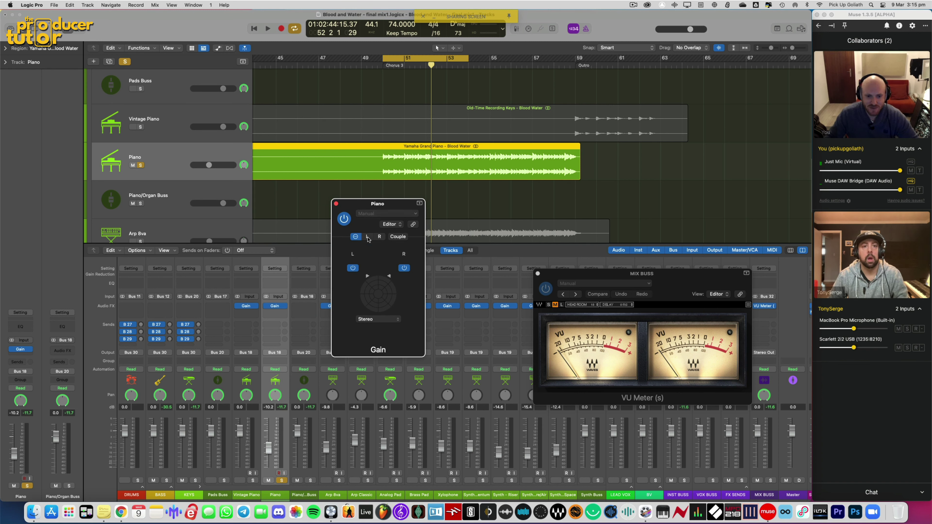
left_click(337, 204)
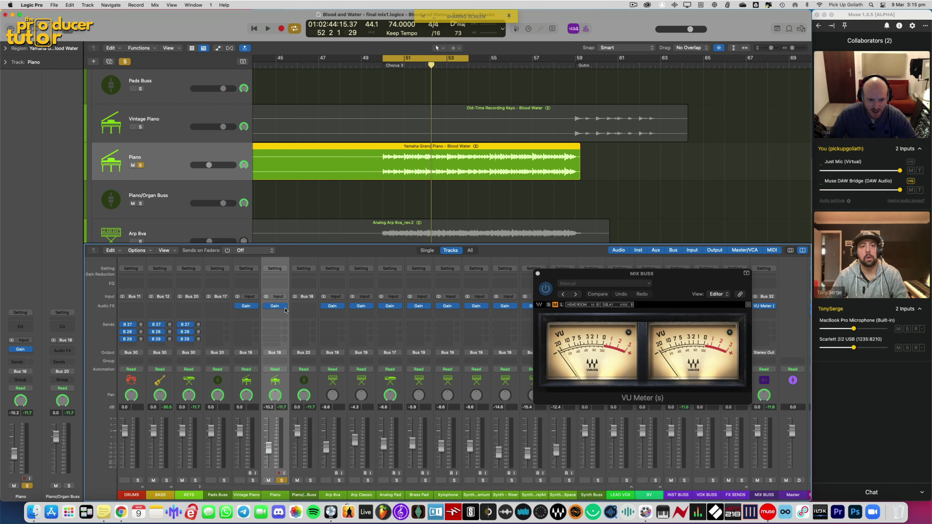
Step: Replace the Piano's dual-mono Gain with a stereo Gain plug-in and reposition the Gain and VU Meter windows
left_click(285, 306)
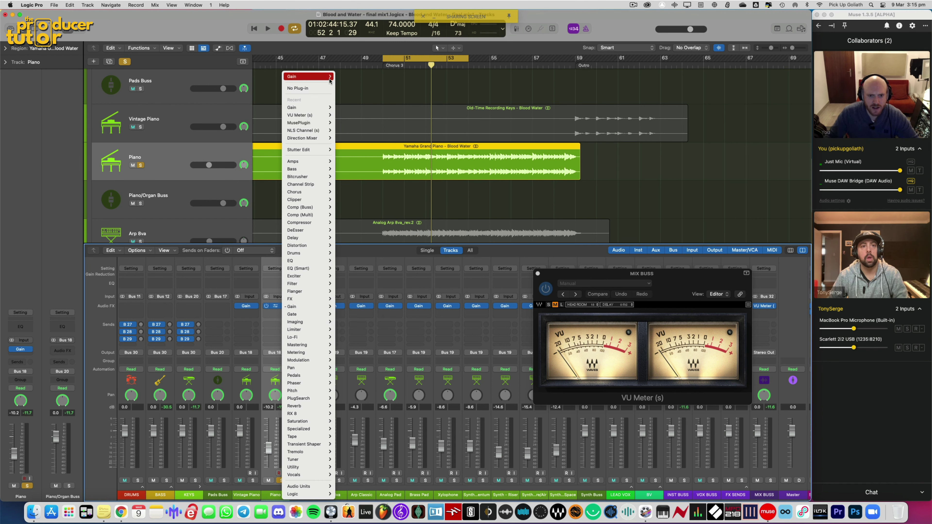
left_click(323, 88)
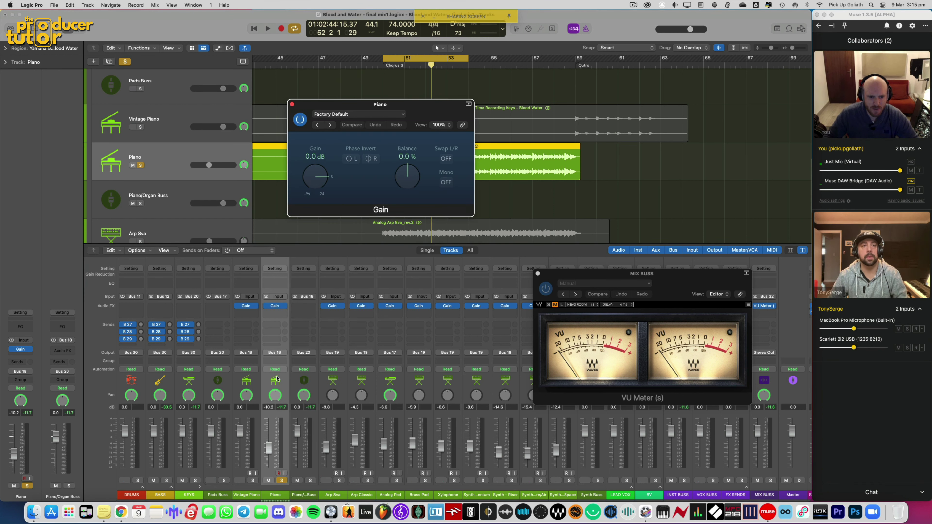
left_click_drag(605, 277, 564, 282)
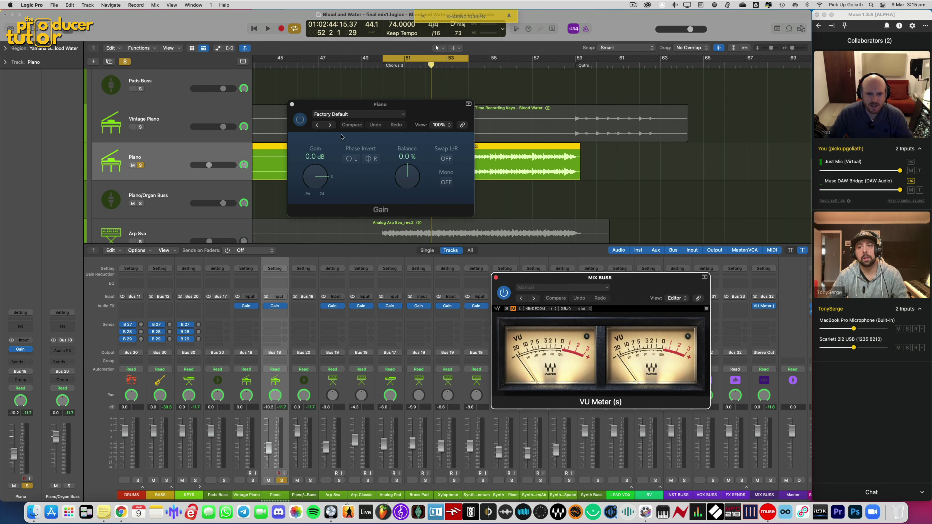
left_click_drag(356, 109, 354, 137)
Step: Set the Piano's stereo Gain to +20.1 dB during playback, stop and close the plug-in window
key("space")
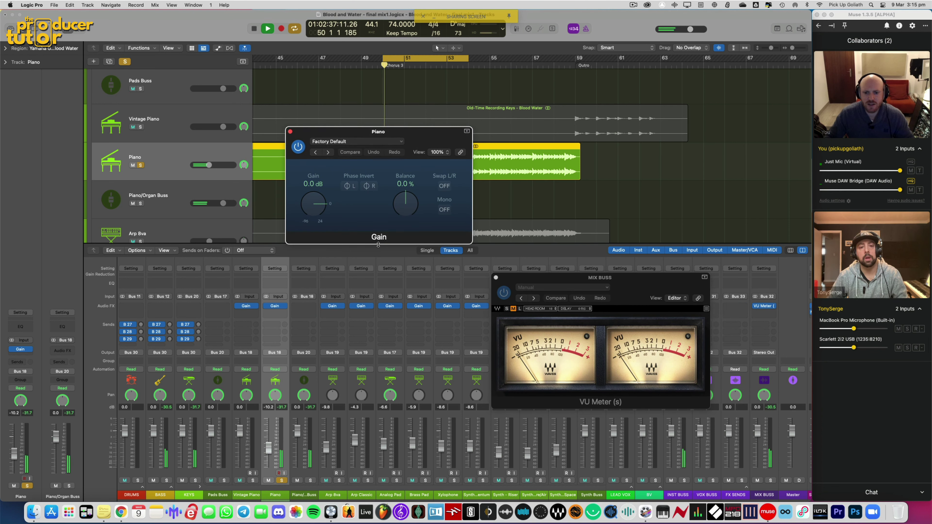
left_click_drag(311, 210, 320, 191)
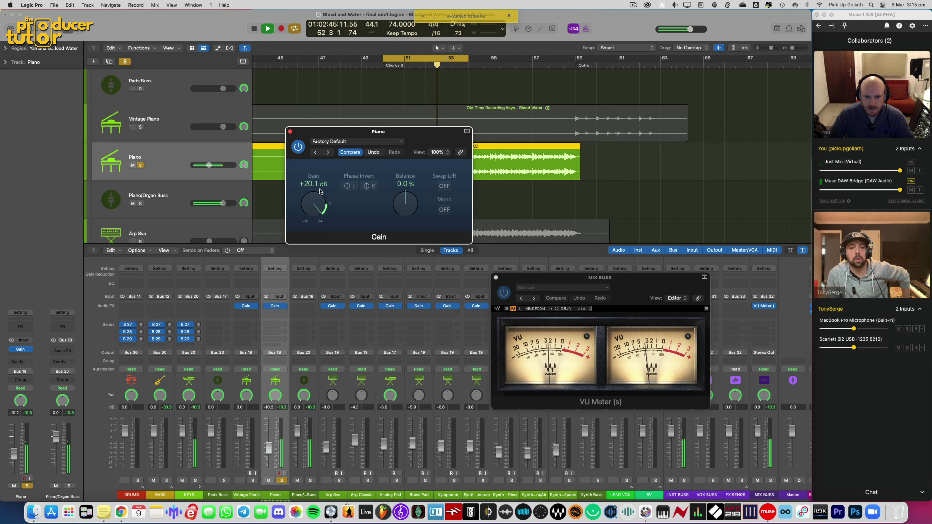
key("space")
left_click(291, 132)
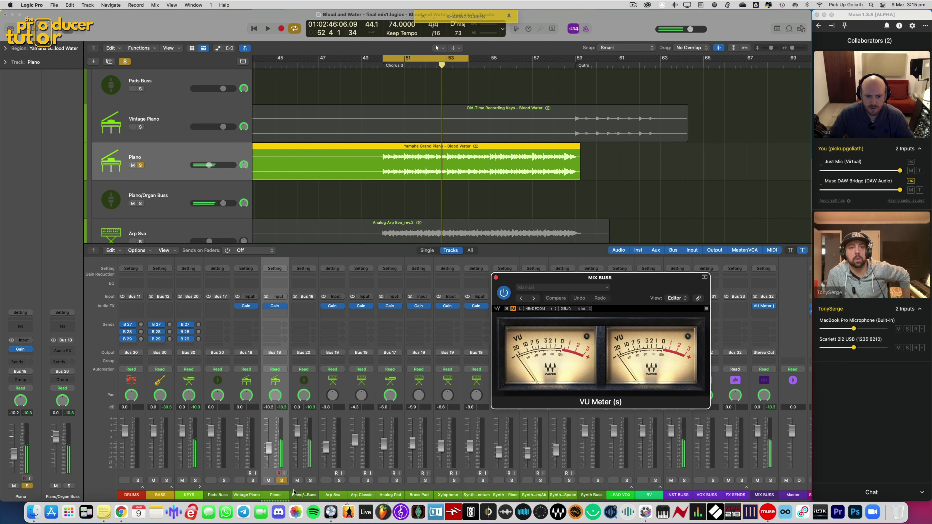
Step: Solo Vintage Piano instead of Piano and replace its dual-mono Gain with a stereo Gain plug-in
left_click(253, 481)
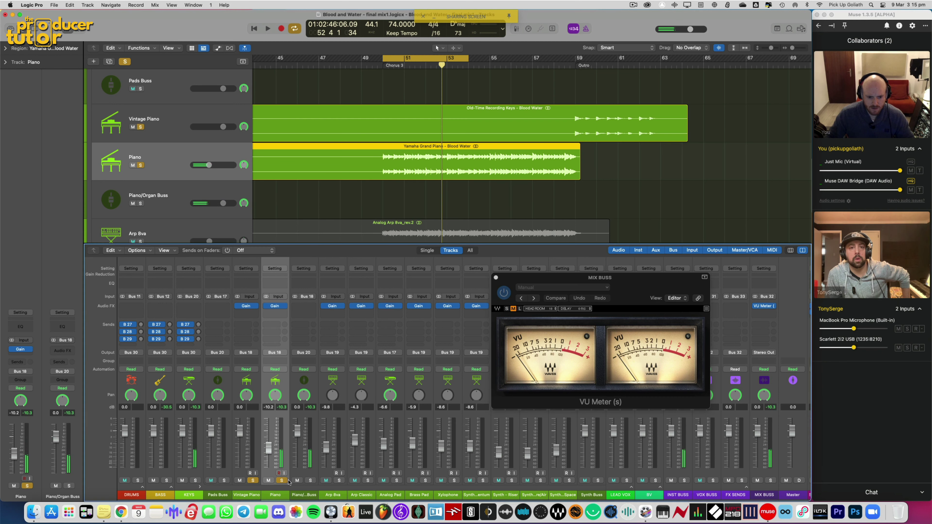
left_click(247, 305)
key("space")
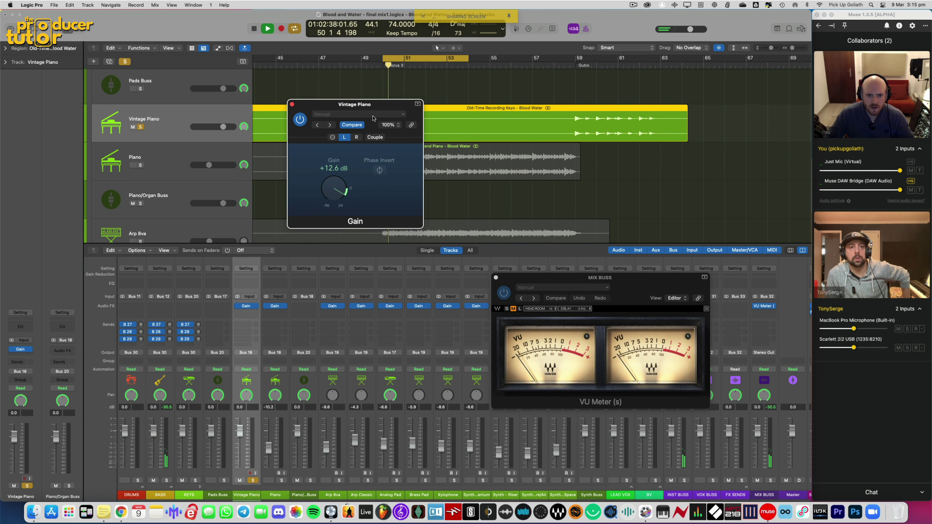
left_click(257, 304)
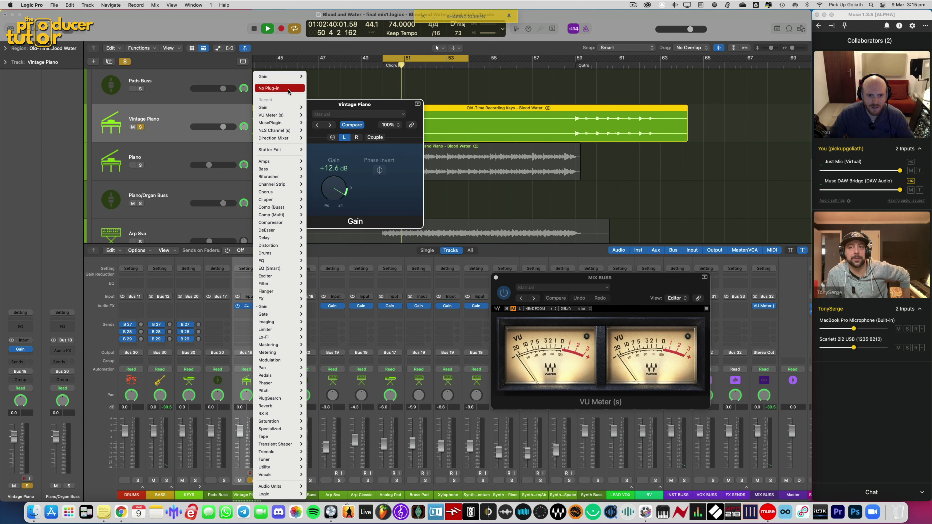
left_click(312, 77)
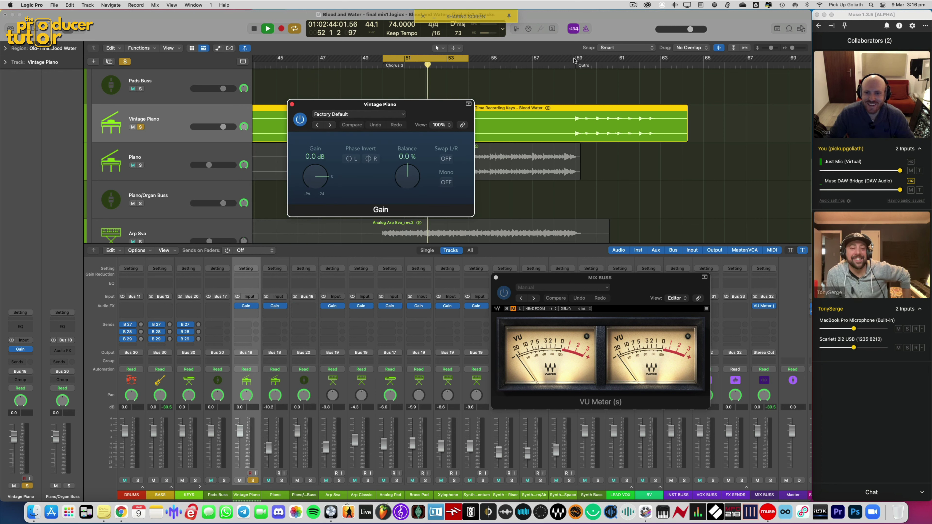
Step: Cycle bars 59–61, raise the Vintage Piano's stereo Gain during playback, stop and close the plug-in window
left_click_drag(576, 59, 619, 58)
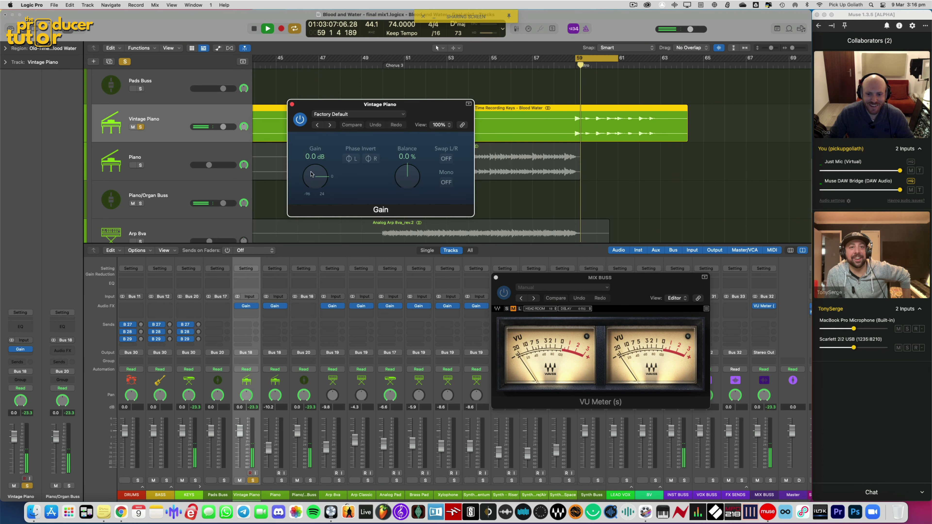
left_click_drag(316, 178, 318, 170)
key("space")
left_click(292, 104)
Step: Solo the Sub Bass track, set the cycle range to bars 47–50 and start playback
scroll(169, 162, "up", 10)
left_click(140, 169)
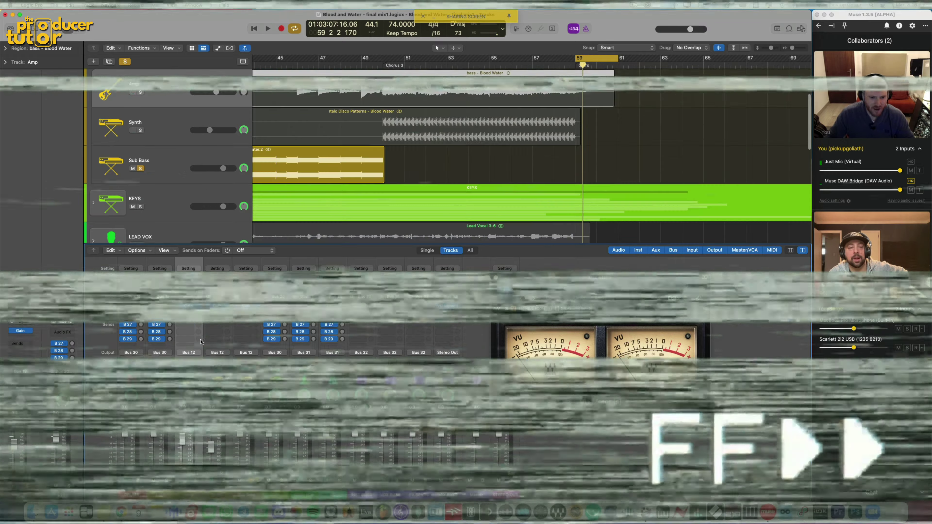
scroll(477, 162, "left", 5)
left_click_drag(433, 58, 498, 58)
key("space")
Step: Replace the Sub Bass's dual-mono Gain with a stereo Gain plug-in and close its window
left_click(198, 305)
left_click(246, 306)
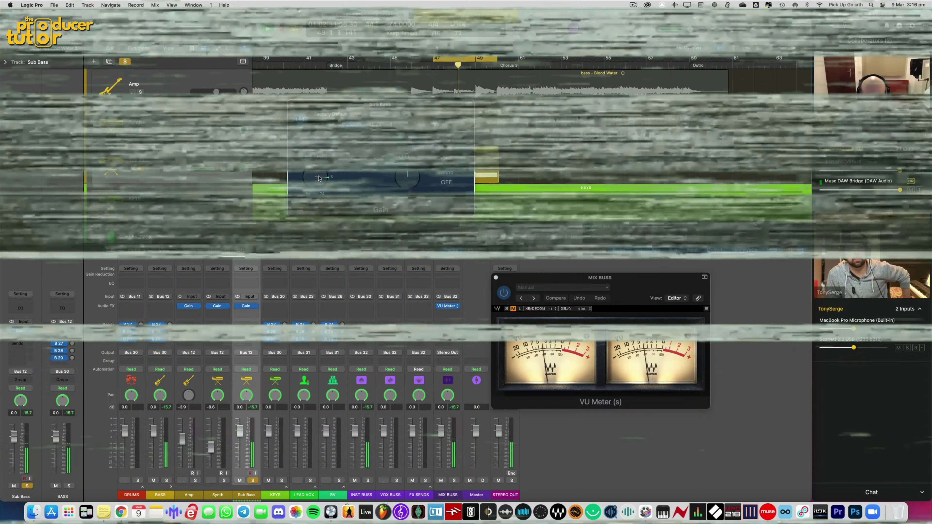
left_click(293, 105)
Step: Solo Synth instead of Sub Bass, cycle bars 50–53 and open the Synth's Gain plug-in
left_click_drag(465, 57, 530, 57)
left_click(140, 168)
left_click(141, 130)
left_click(162, 122)
left_click(217, 306)
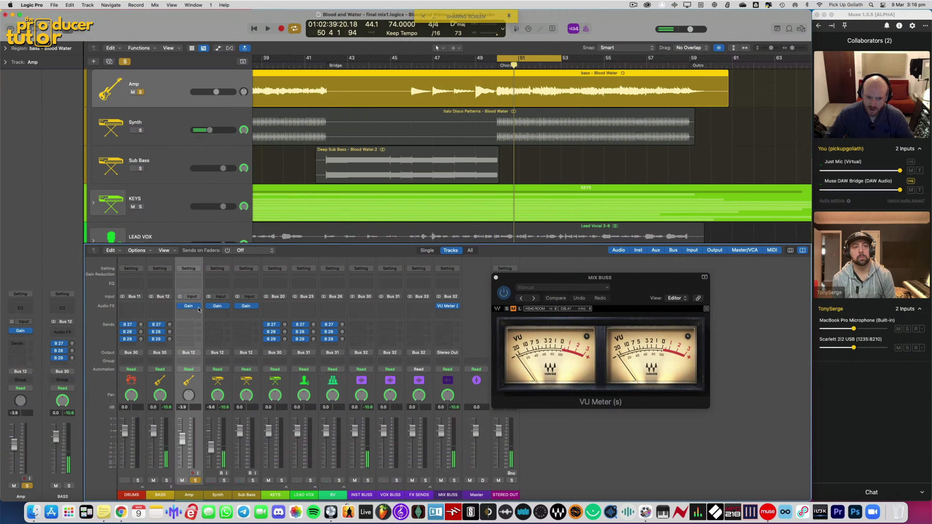
Step: Choose the Mono format of the Gain plug-in for the soloed Amp track and start playback
left_click(198, 306)
mouse_move(232, 92)
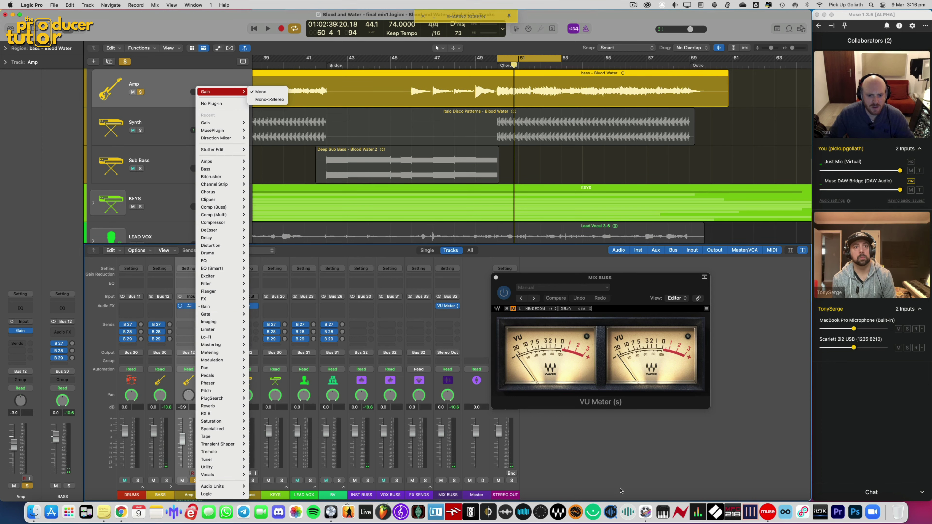
left_click(261, 91)
key("space")
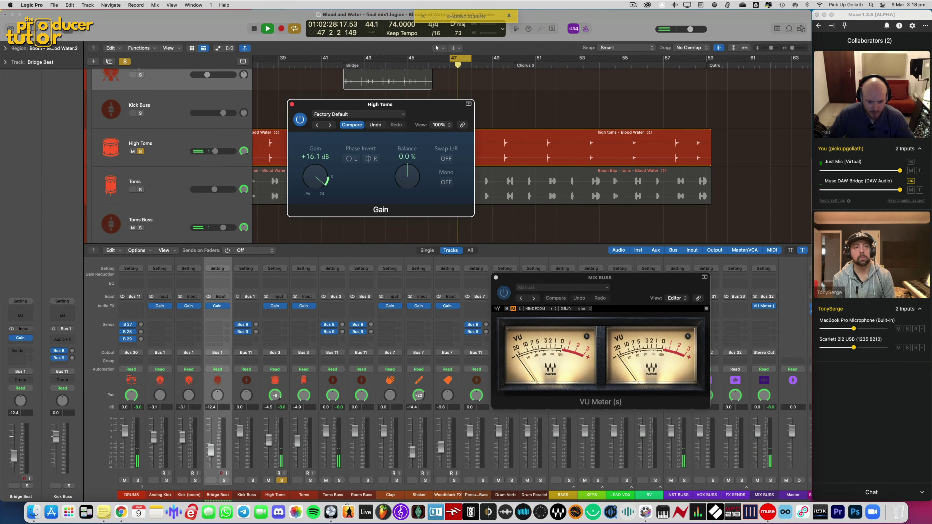
Step: Pan High Toms further left, set its Gain plug-in to +13.7 dB during playback and close the plug-in window
left_click_drag(275, 396, 275, 404)
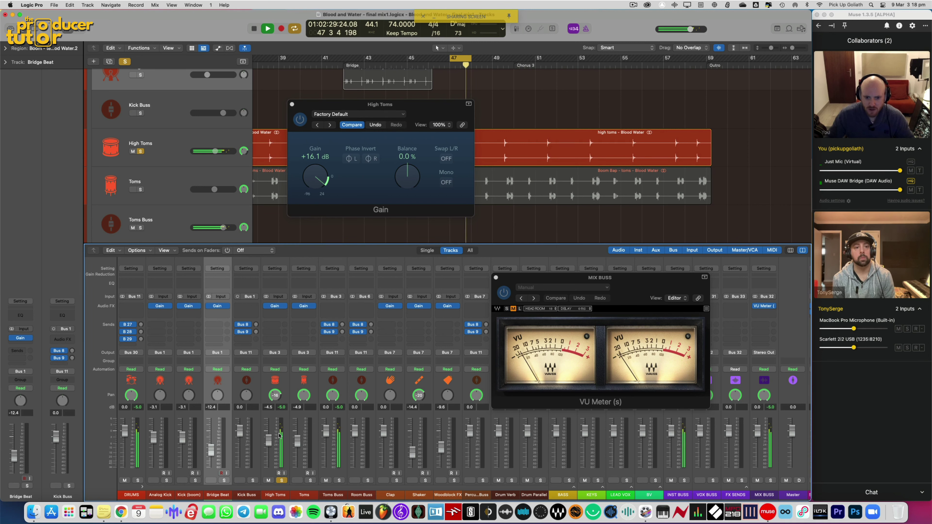
left_click_drag(317, 179, 317, 183)
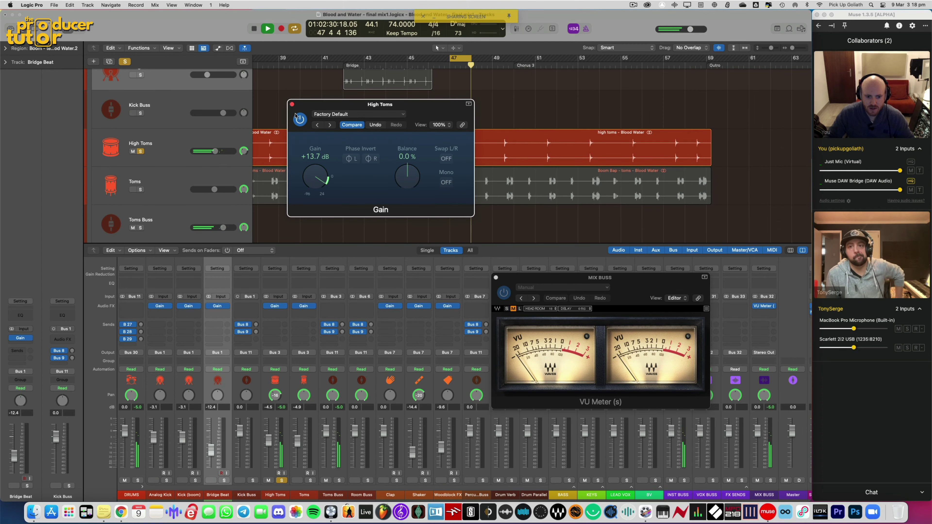
left_click(290, 104)
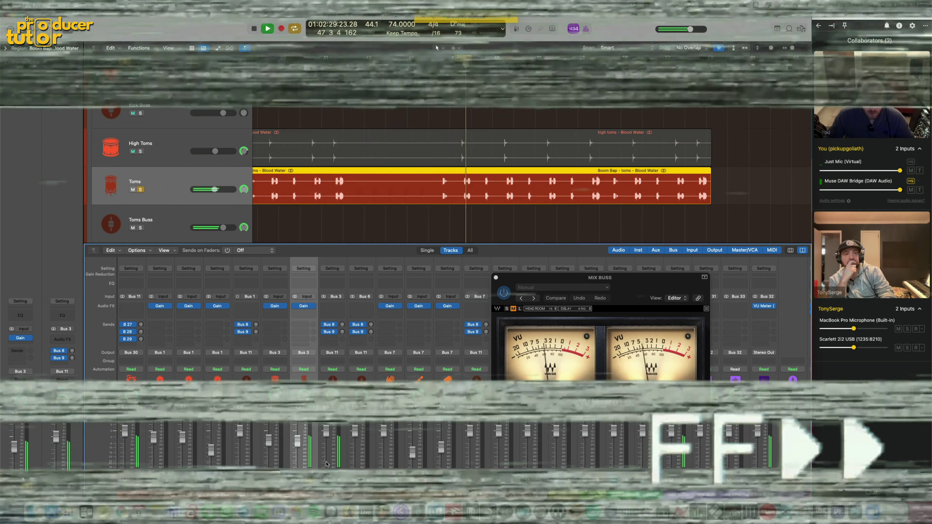
Step: Solo the Arp 8va track in the KEYS stack, play it over bars 50–53 and stop playback
left_click(140, 171)
left_click(141, 210)
left_click(140, 133)
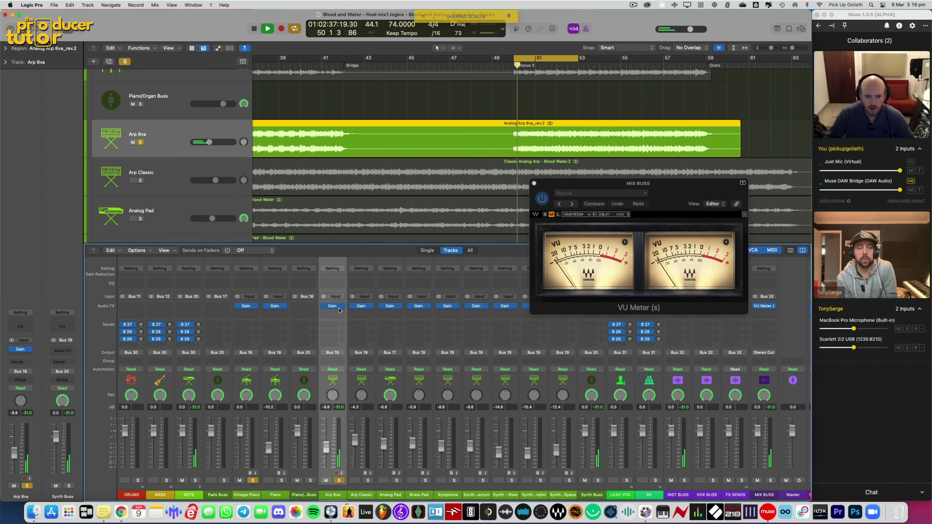
key("space")
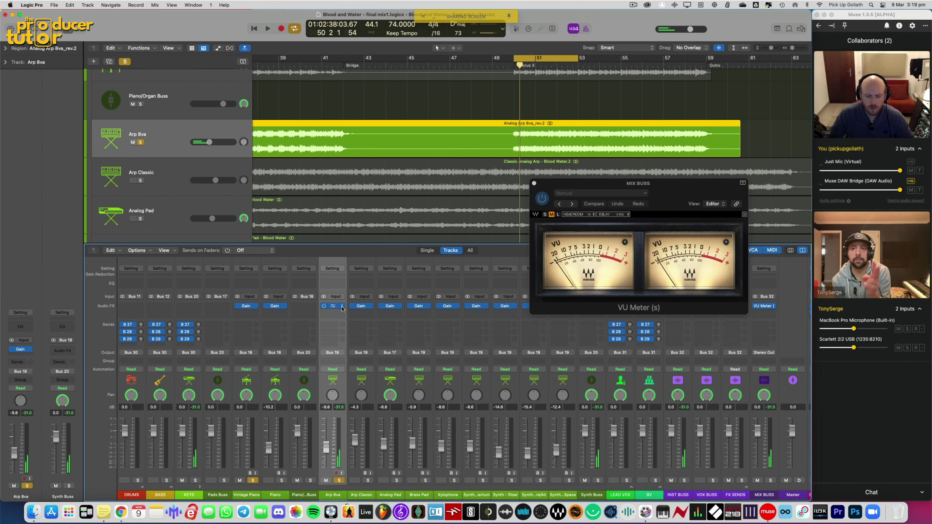
Step: Replace Arp 8va's dual-mono Gain plug-in with the stereo version and raise its gain during playback
left_click(341, 309)
mouse_move(370, 81)
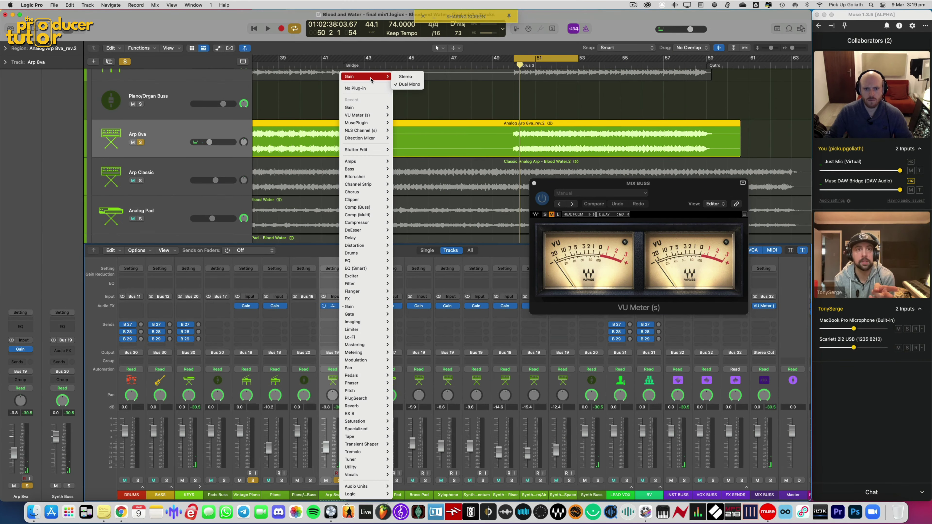
left_click(403, 77)
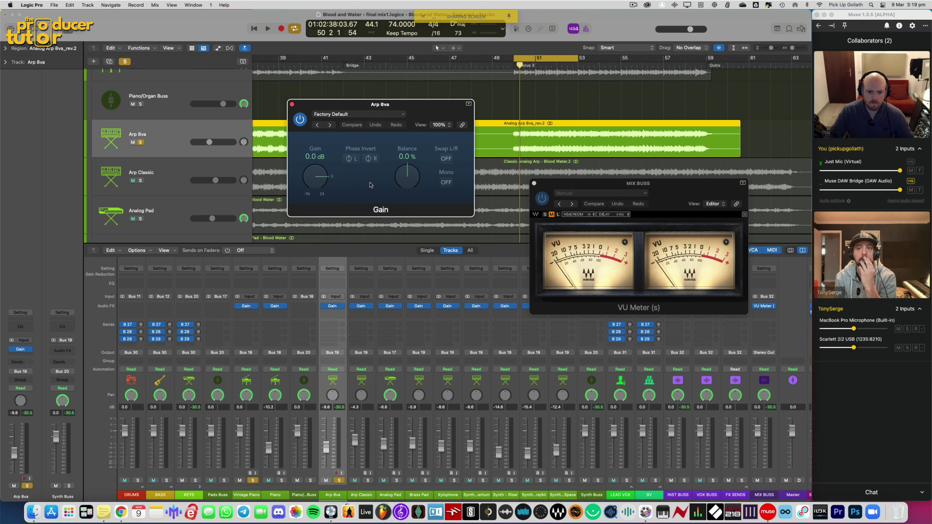
key("space")
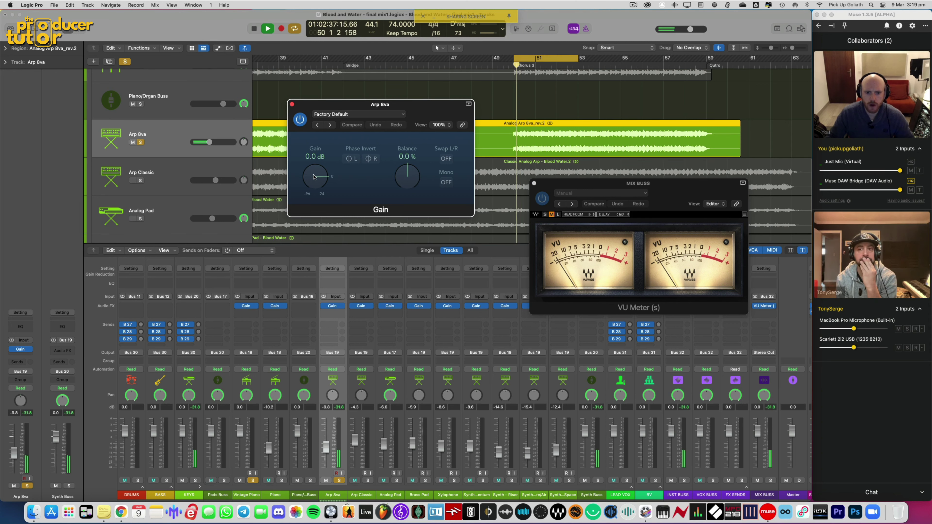
left_click_drag(318, 172, 319, 167)
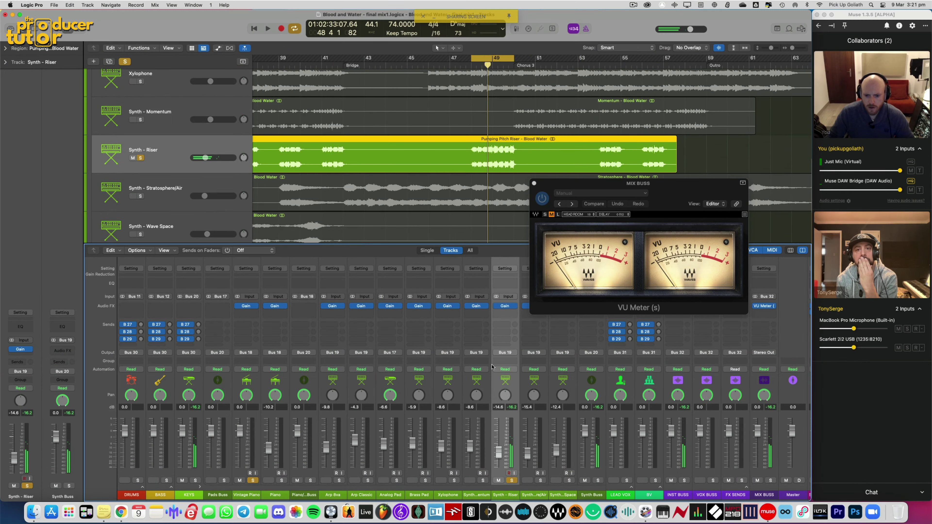
Step: Solo Synth - Stratosphere/Air instead of Synth - Riser and replace its dual-mono Gain plug-in with the stereo version
scroll(278, 193, "down", 2)
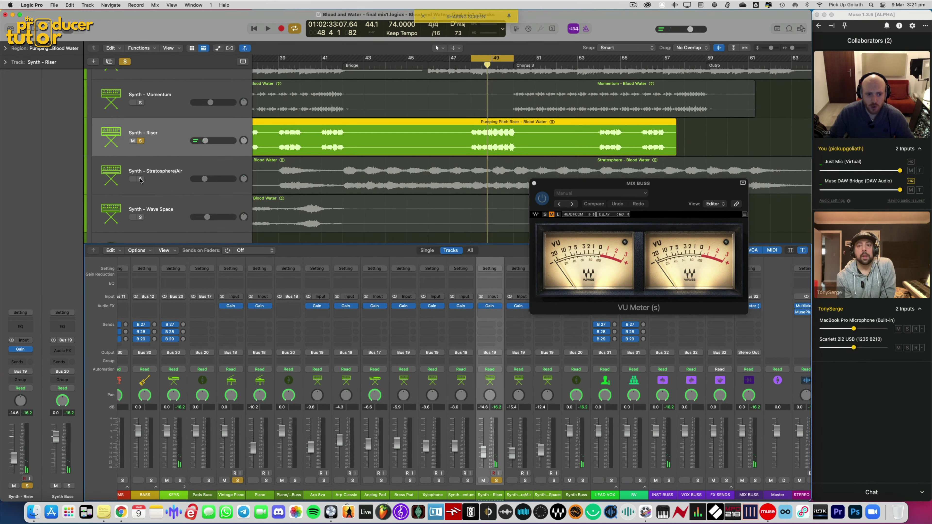
left_click(167, 166)
left_click(176, 170)
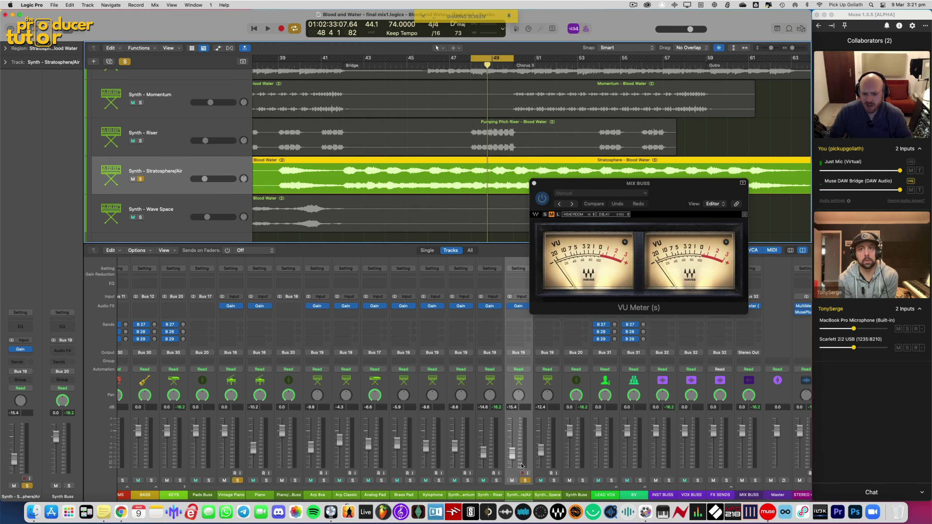
left_click_drag(598, 183, 639, 236)
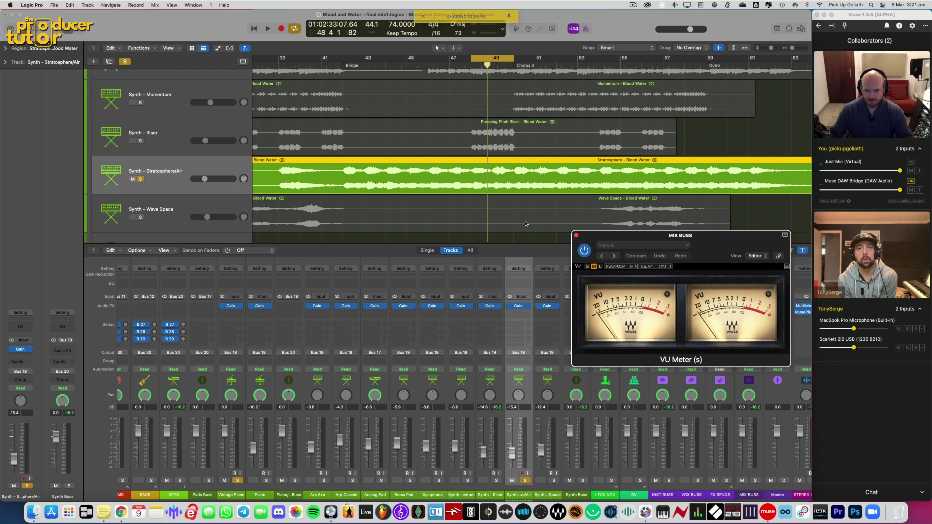
left_click(528, 306)
left_click(564, 78)
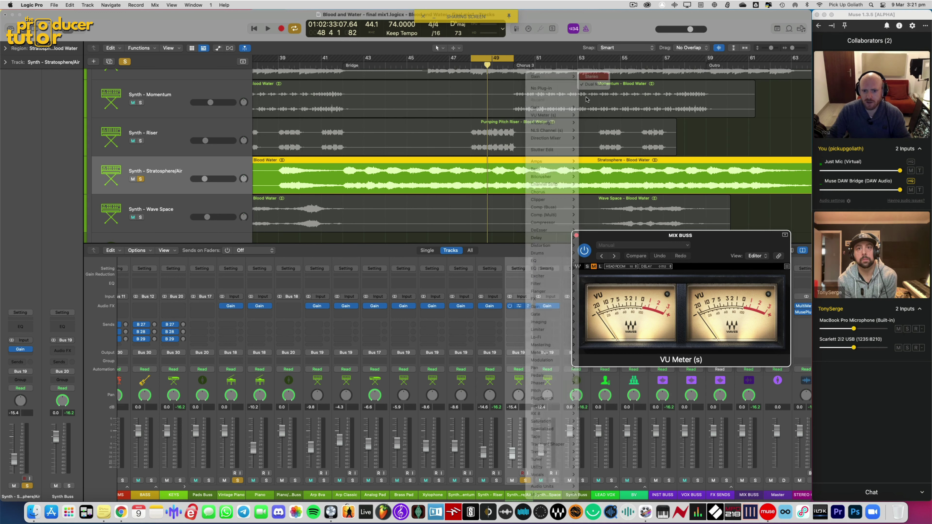
left_click_drag(606, 235, 606, 240)
left_click_drag(421, 113, 390, 129)
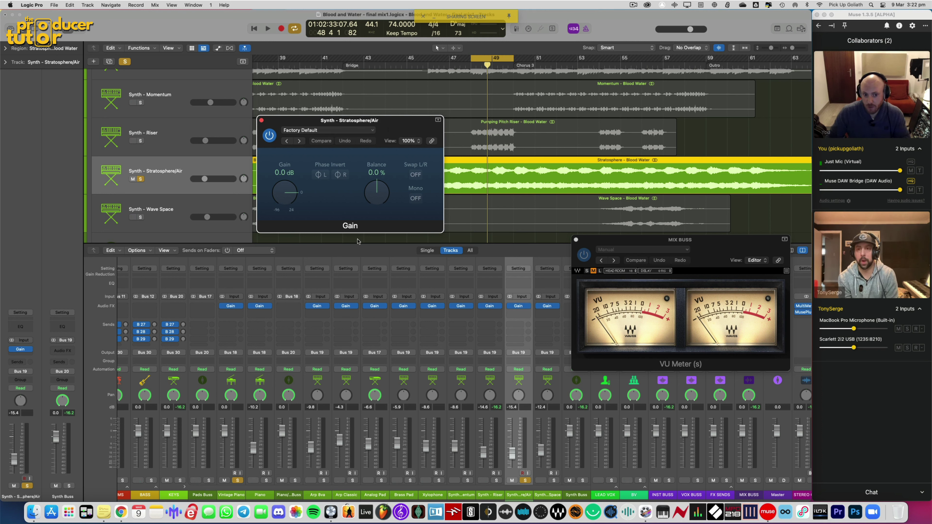
Step: Raise the Gain plug-in's level on Synth - Stratosphere/Air during playback and stop playback
key("space")
left_click_drag(285, 194, 290, 181)
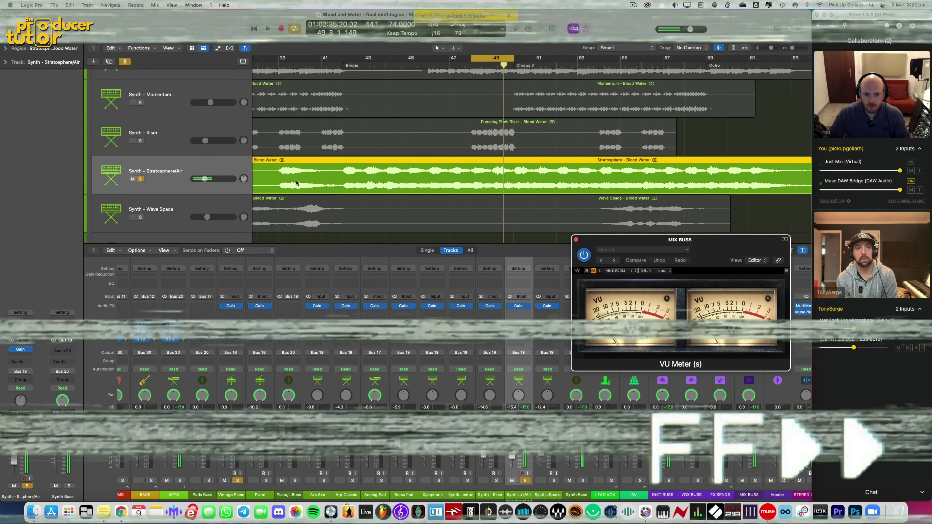
key("space")
Step: Cycle bars 55–58, solo Synth - Wave Space and replace its Gain plug-in with the stereo version
scroll(499, 140, "down", 2)
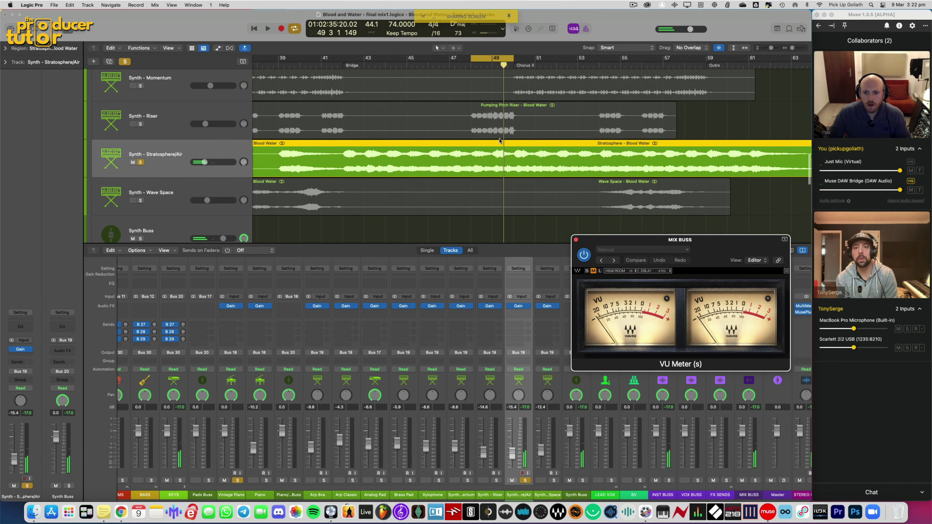
left_click_drag(623, 59, 685, 59)
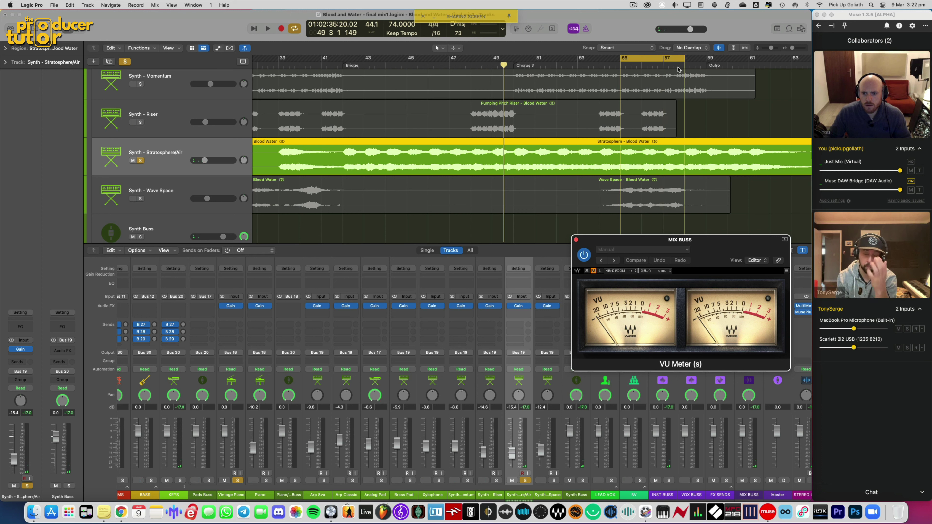
left_click(553, 481, "alt")
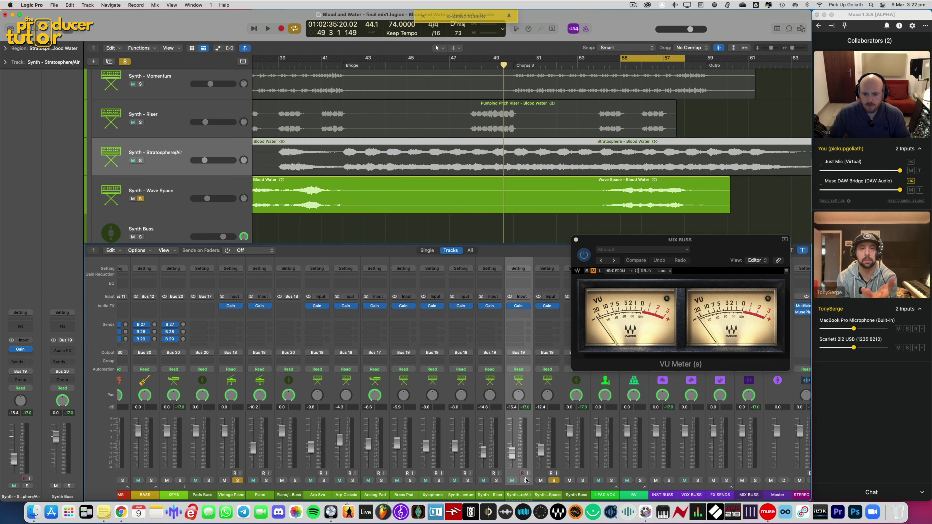
left_click(557, 308)
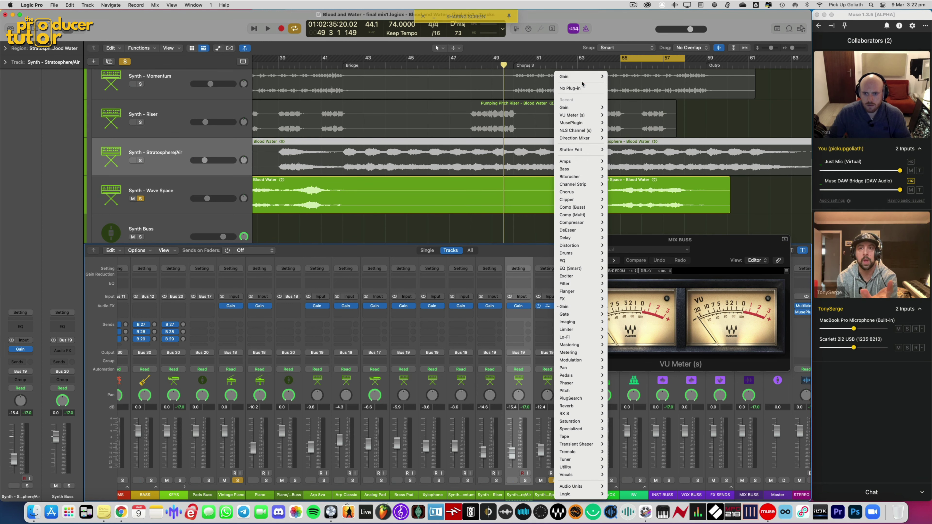
left_click(622, 77)
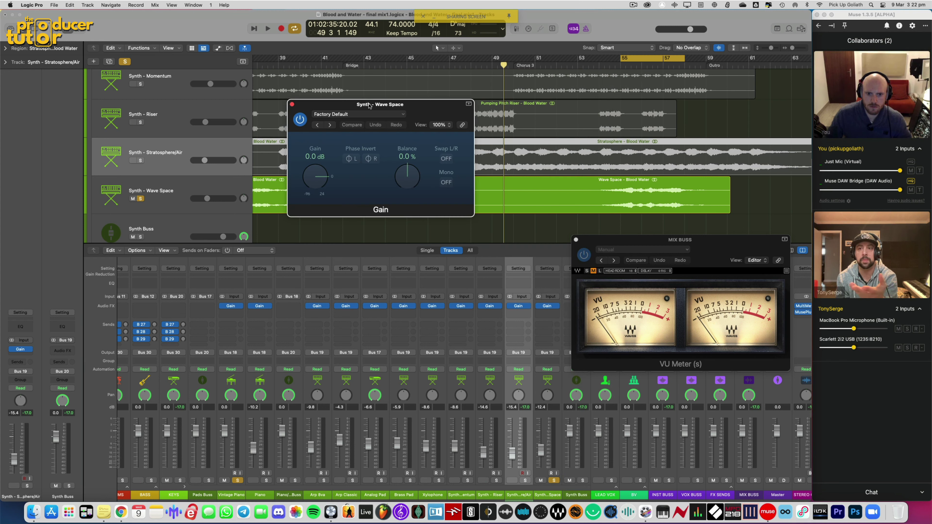
left_click_drag(423, 107, 382, 167)
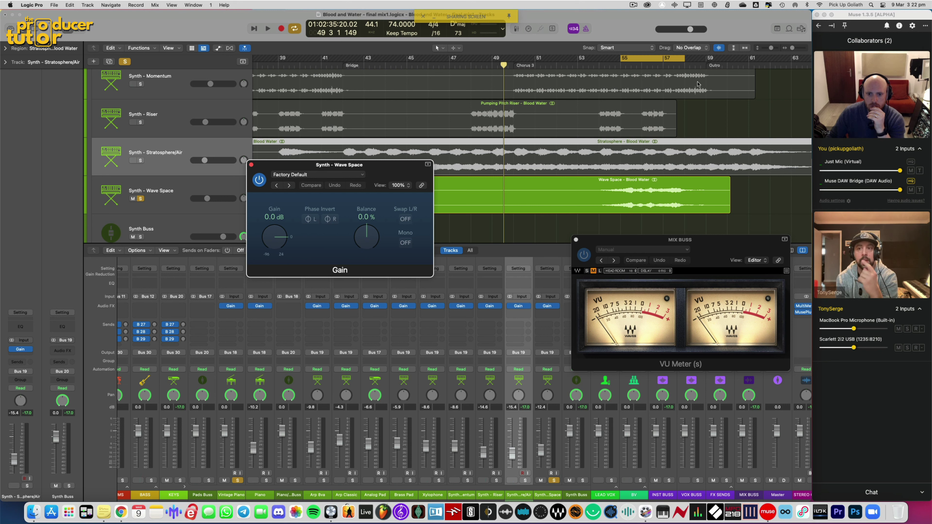
Step: Clear the mixer and both plug-in windows from view and enlarge the track heights for a closer look at the waveforms
left_click(719, 48)
left_click(719, 48)
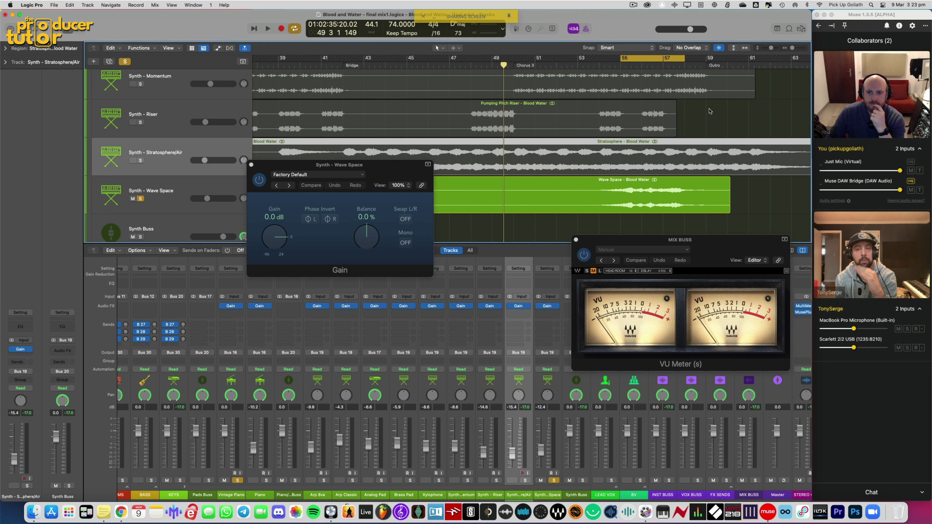
scroll(709, 111, "up", 2)
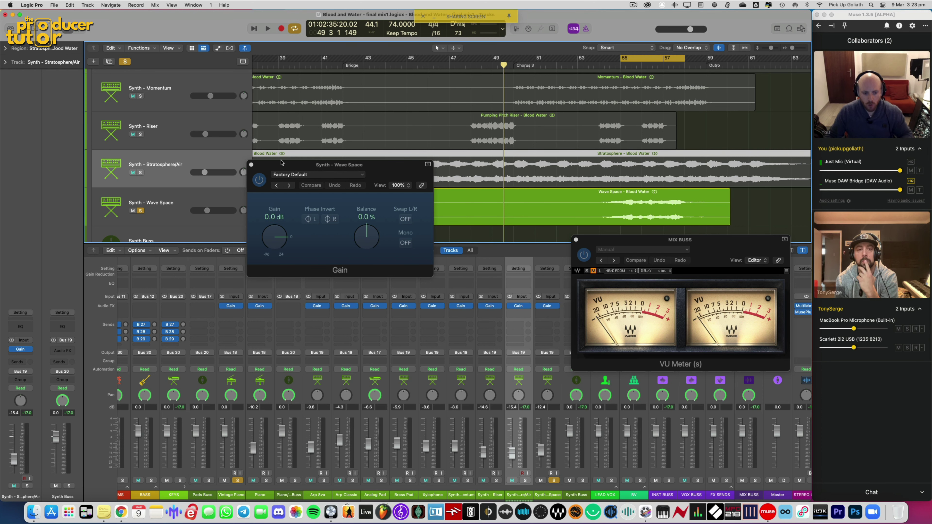
key("x")
left_click(252, 164)
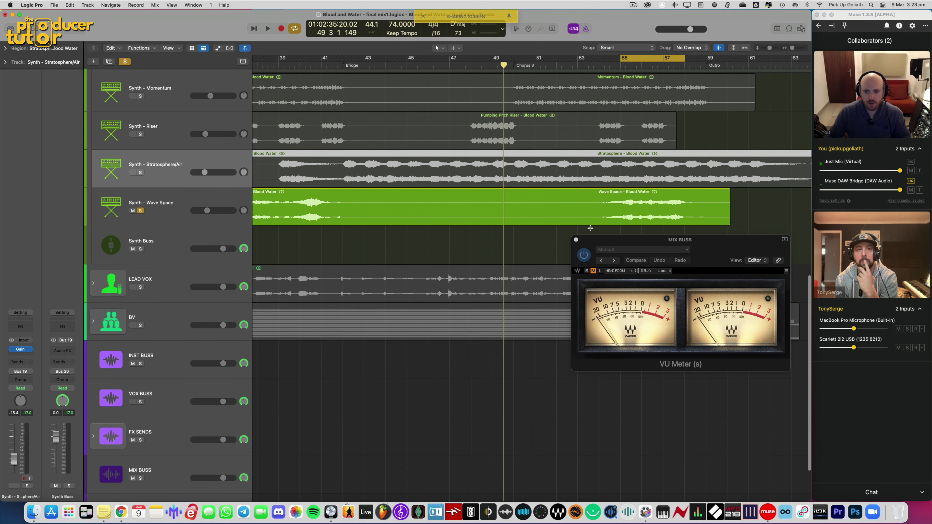
left_click(576, 239)
key("super+Down")
key("super+Down")
key("super+Down")
key("super+Down")
key("super+Down")
key("super+Down")
key("super+Down")
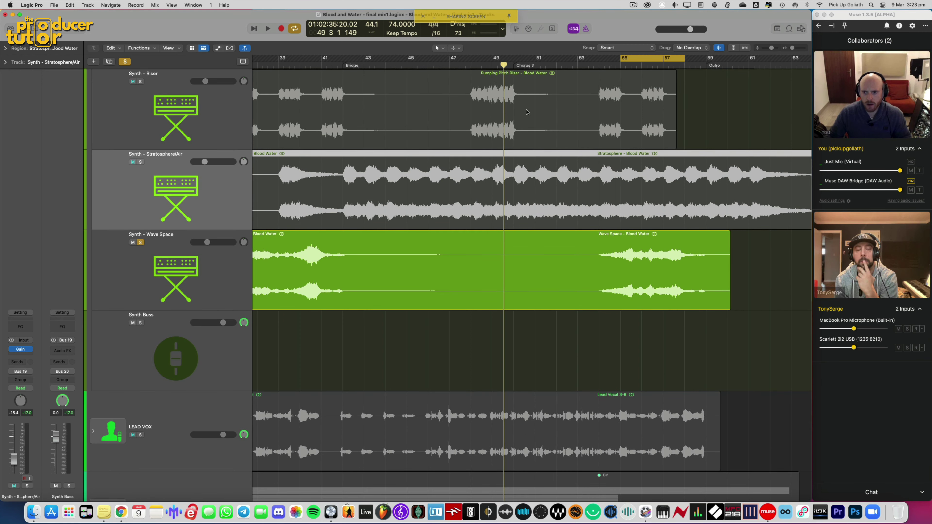
Step: Unsolo Synth - Wave Space, compare the waveforms with waveform zoom off and on, and show the mixer again
left_click(140, 243)
left_click(719, 48)
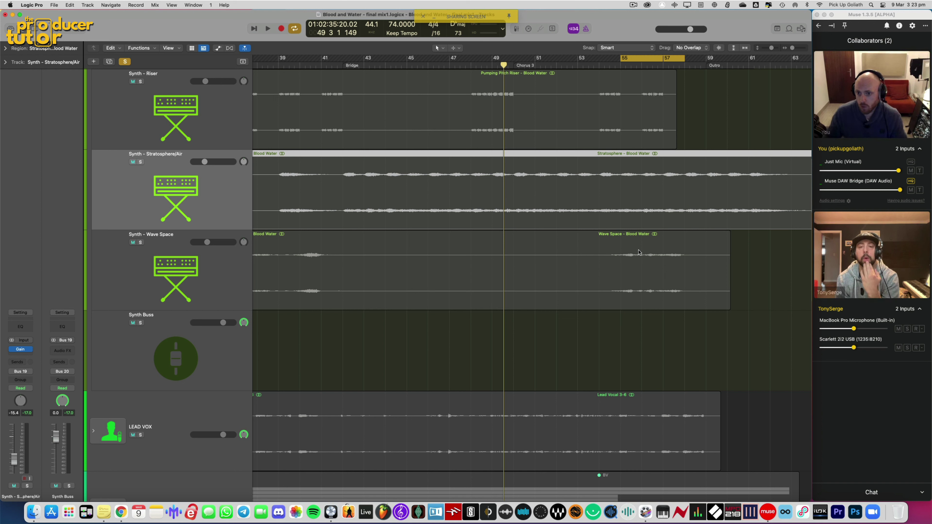
left_click_drag(718, 50, 716, 54)
mouse_move(717, 47)
left_mouse_down()
mouse_move(717, 89)
mouse_move(719, 45)
left_mouse_up()
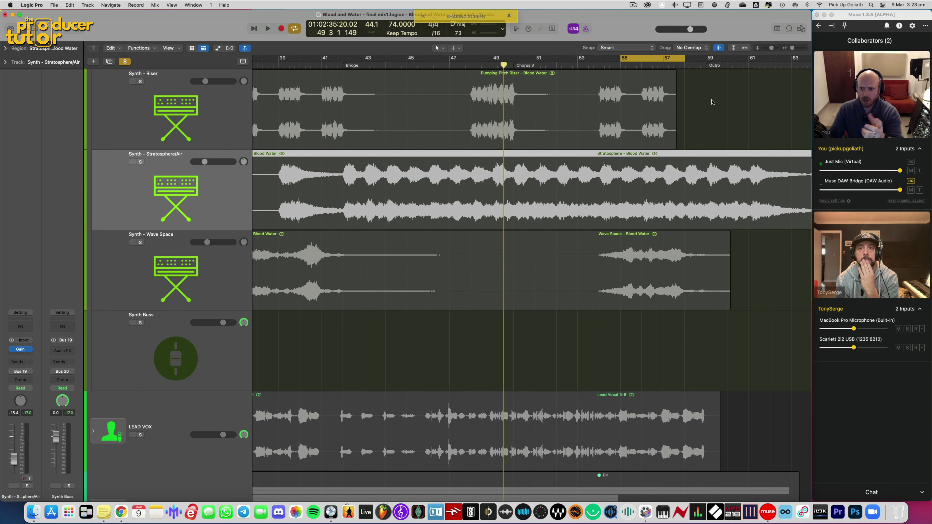
key("x")
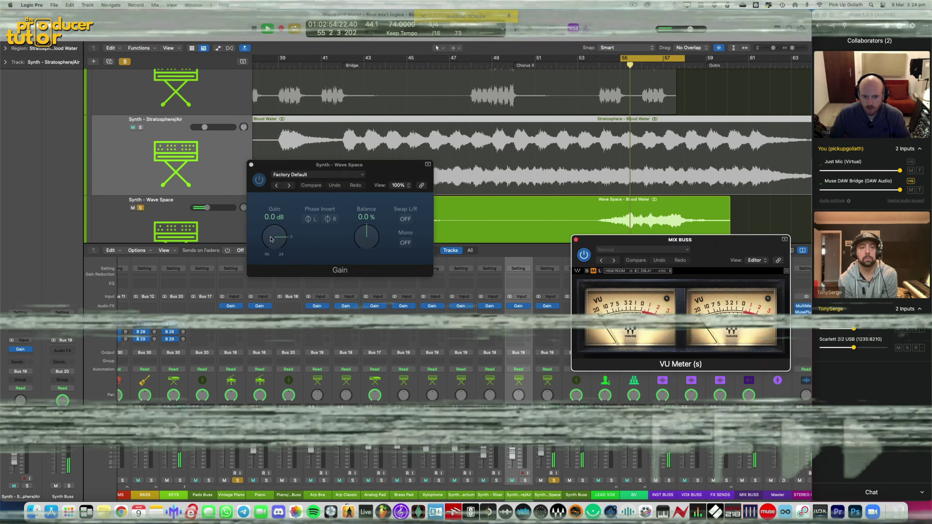
Step: Close the Gain and VU Meter windows and unsolo Synth - Wave Space
left_click(252, 165)
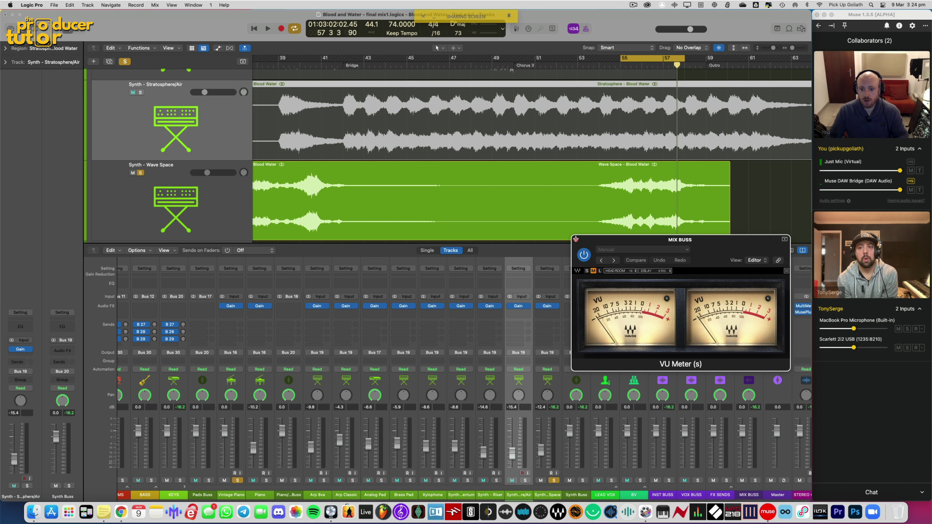
left_click(576, 240)
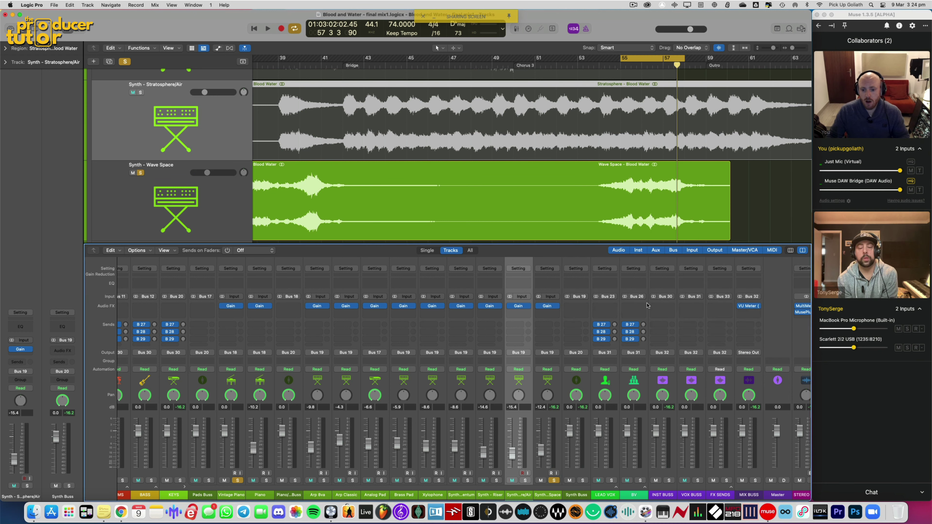
left_click(553, 481)
Step: Unsolo Vintage Piano and collapse the KEYS stack in the mixer
left_click(565, 404)
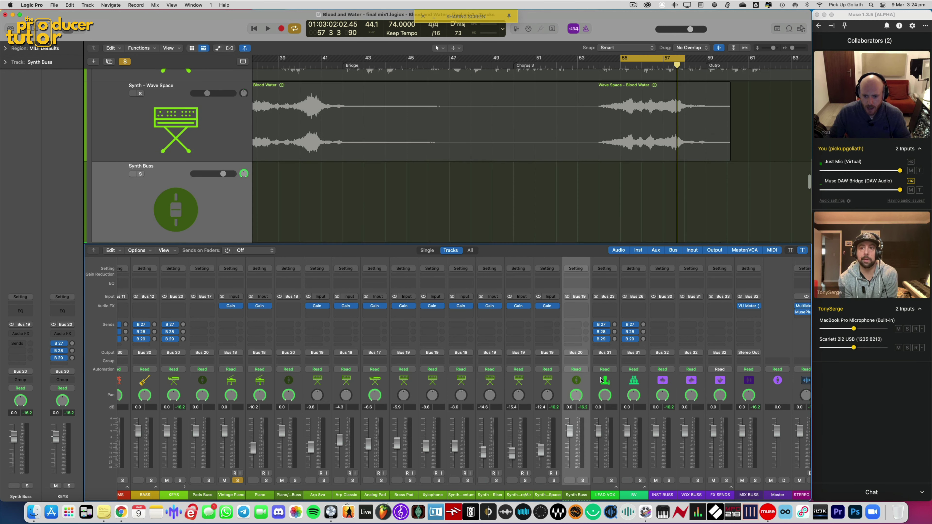
key("Down")
left_click(238, 481)
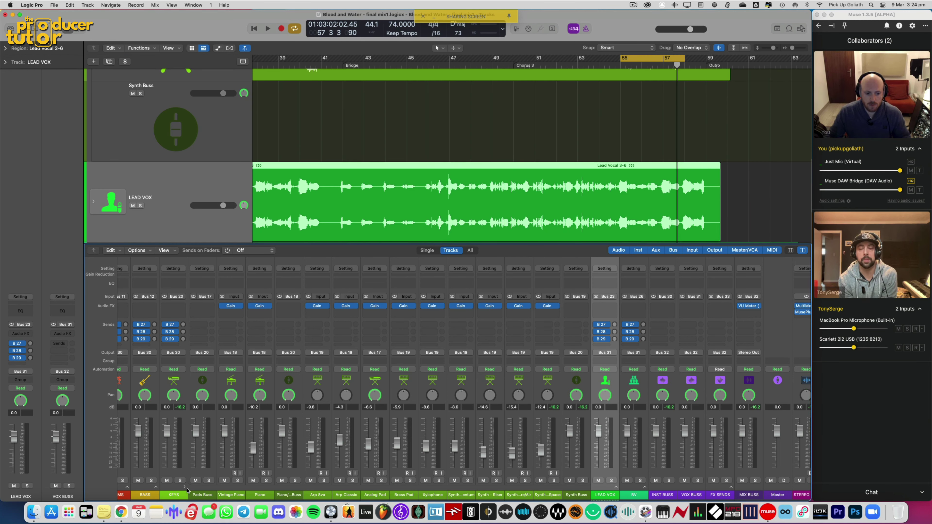
left_click(184, 488)
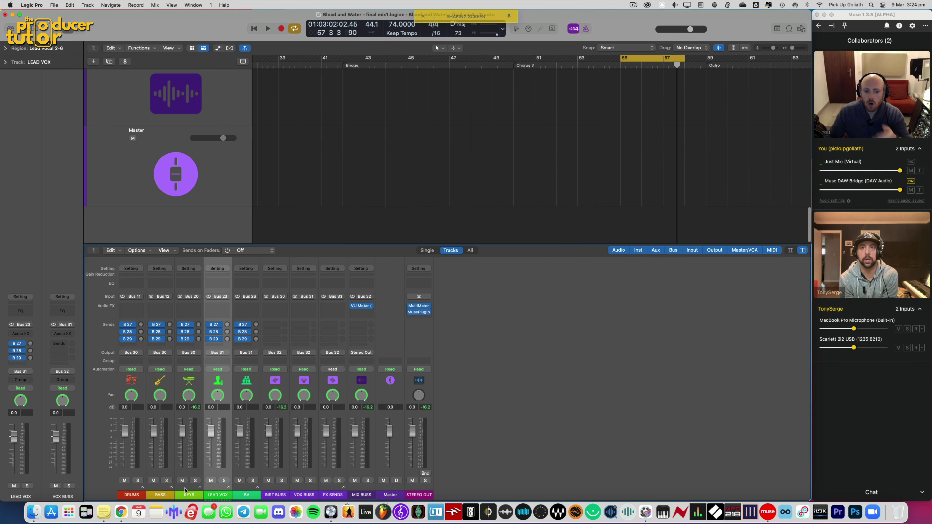
Step: Expand the LEAD VOX stack, select its Lead Vox track and open the VU Meter on MIX BUSS
left_click(230, 487)
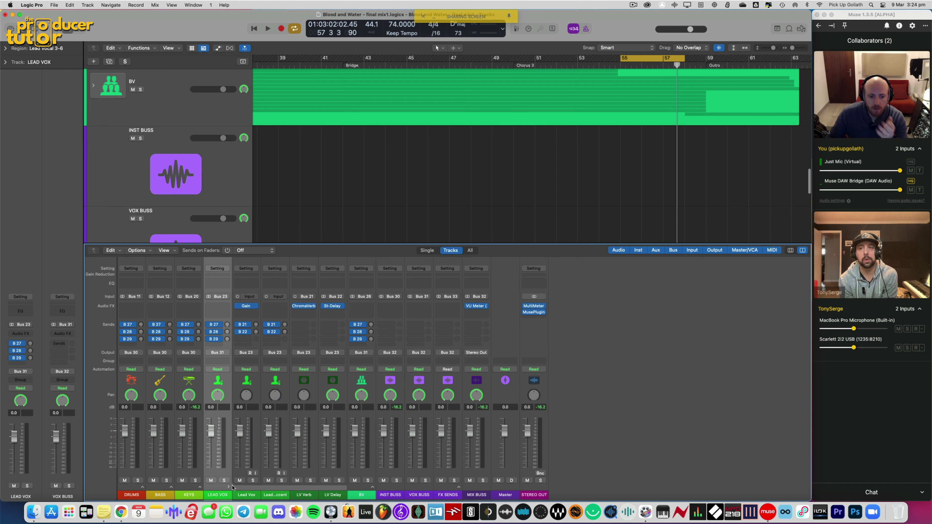
left_click(247, 380)
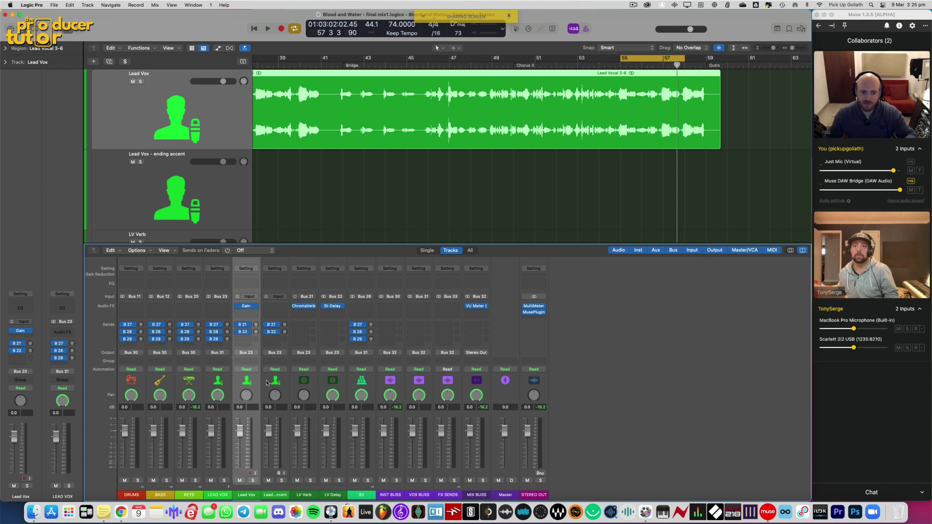
left_click(476, 306)
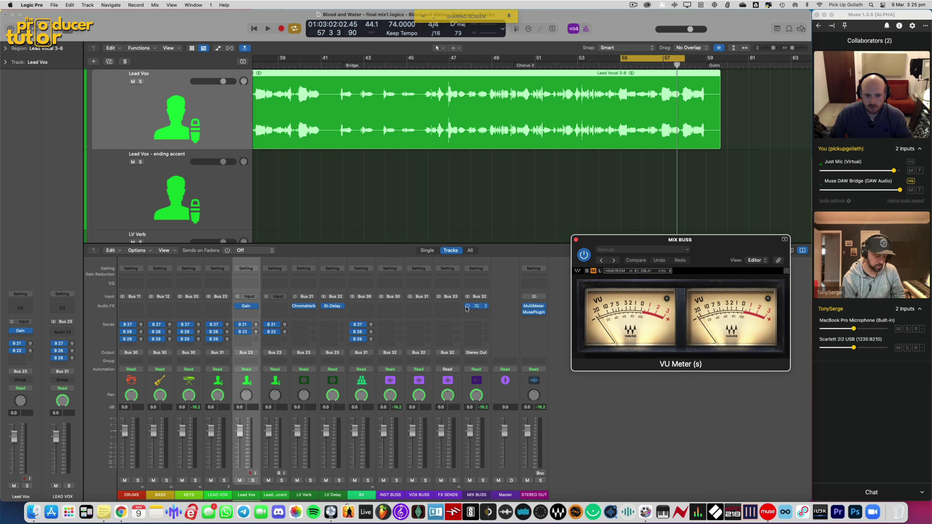
left_click_drag(635, 241, 630, 245)
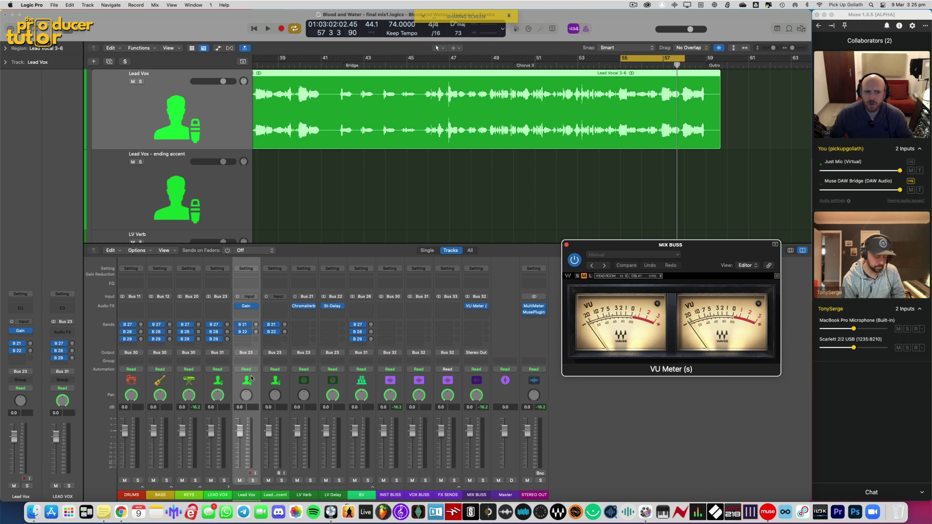
Step: Examine the algorithm choices of Normalize Region Gain for the selected lead vocal region and leave without applying it
left_click(135, 54)
left_click(138, 48)
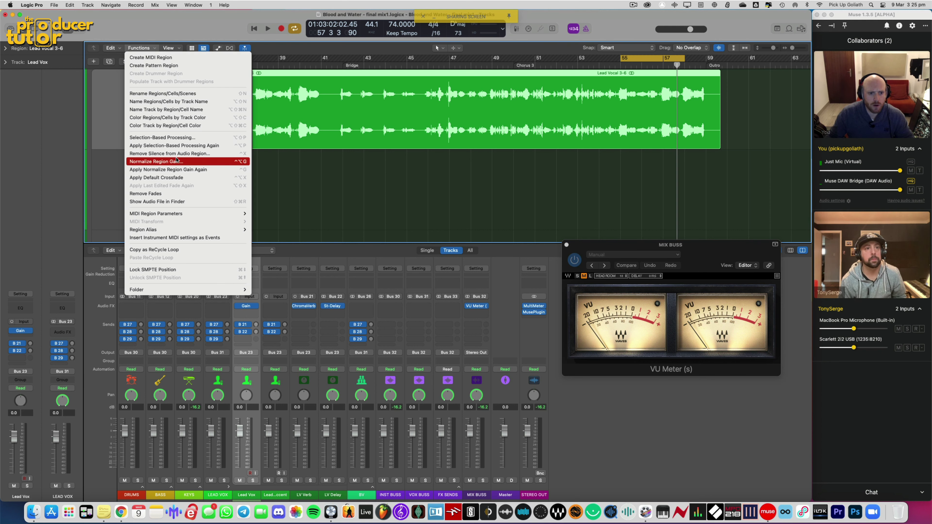
left_click(157, 162)
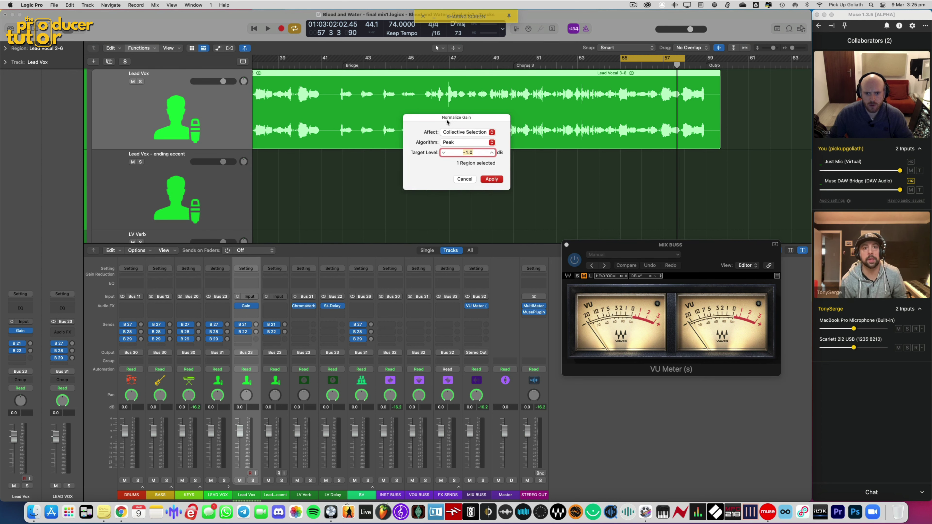
left_click(458, 149)
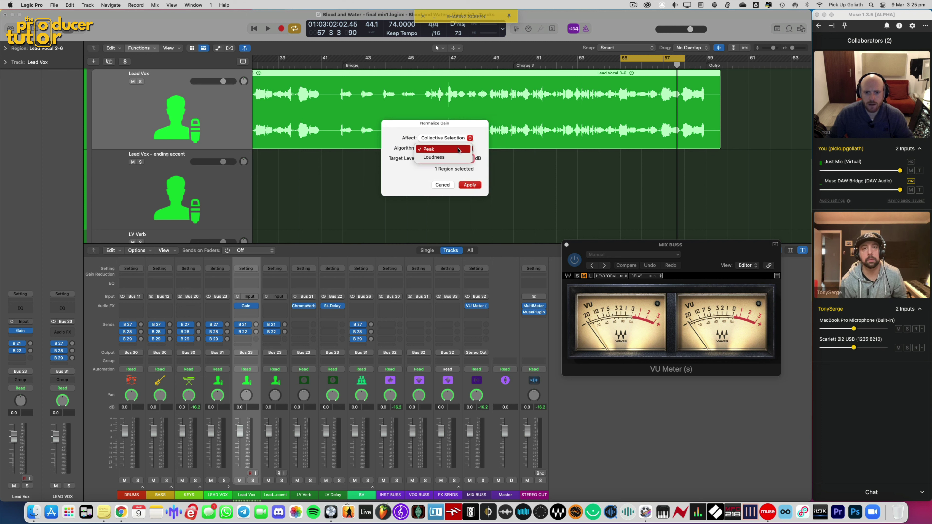
left_click(458, 149)
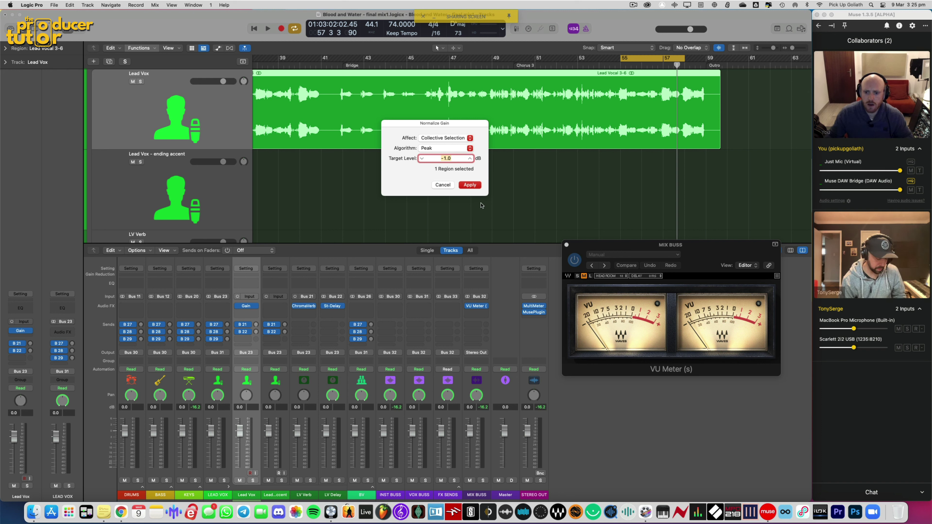
left_click(444, 185)
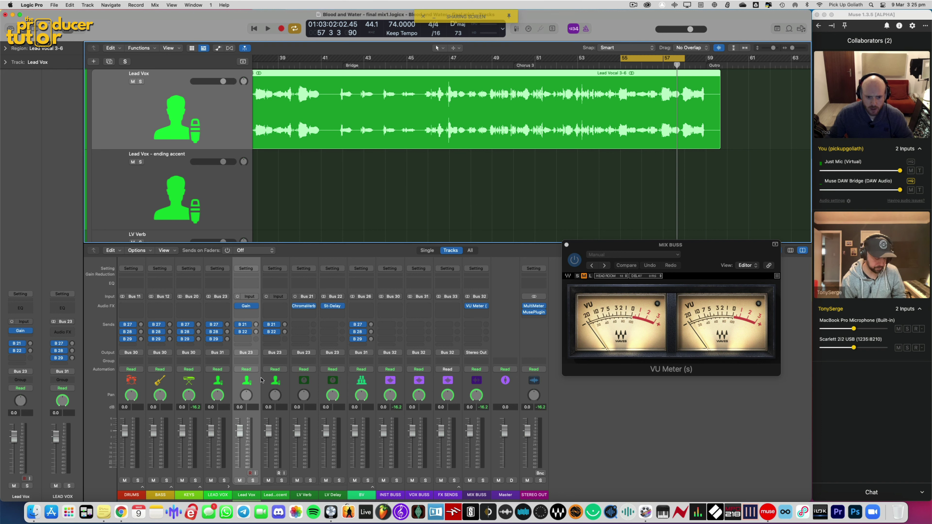
Step: Move the VU Meter window clear of the backing-vocal channels in the mixer
scroll(521, 171, "down", 2)
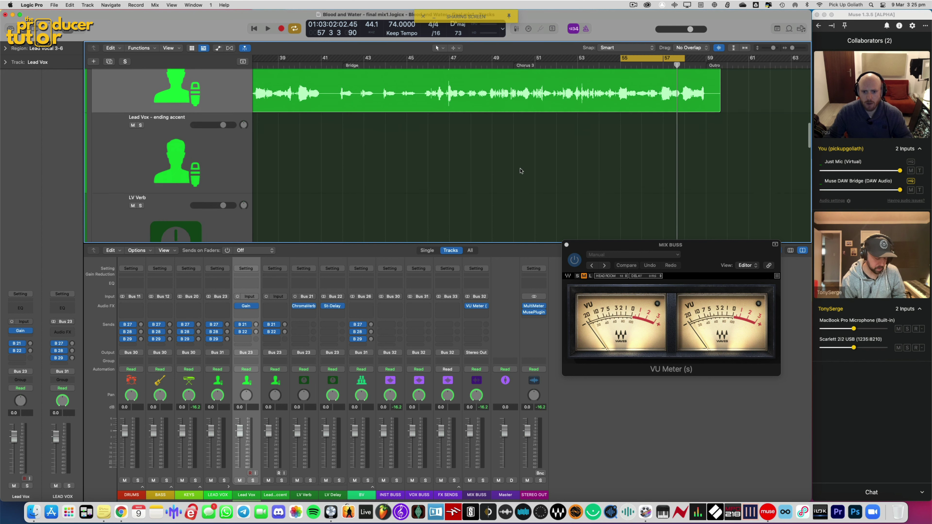
scroll(521, 171, "down", 5)
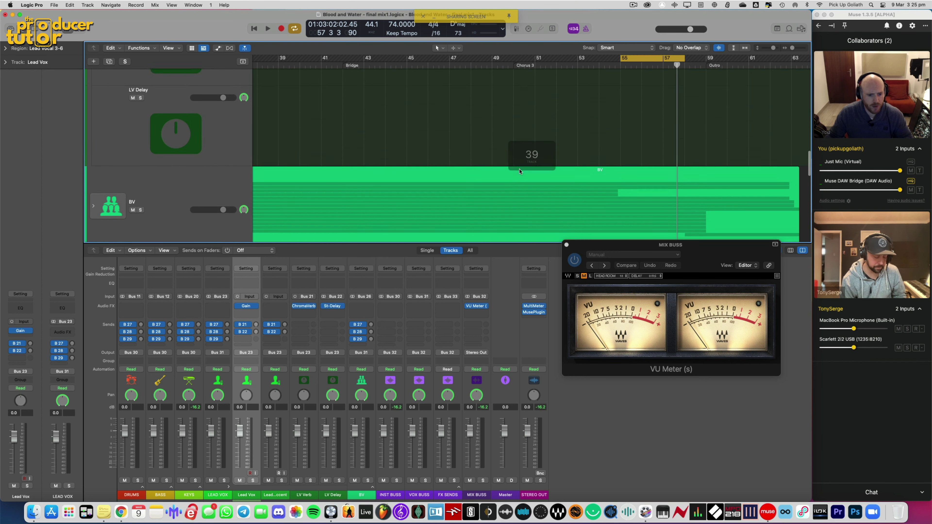
scroll(520, 171, "up", 5)
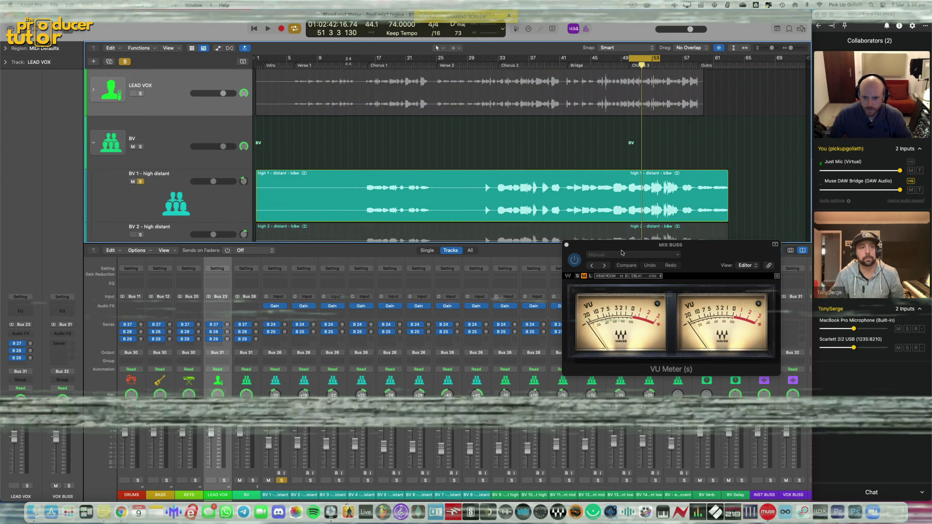
left_click_drag(658, 247, 183, 170)
left_click(333, 306)
left_click(362, 305)
left_click(419, 306)
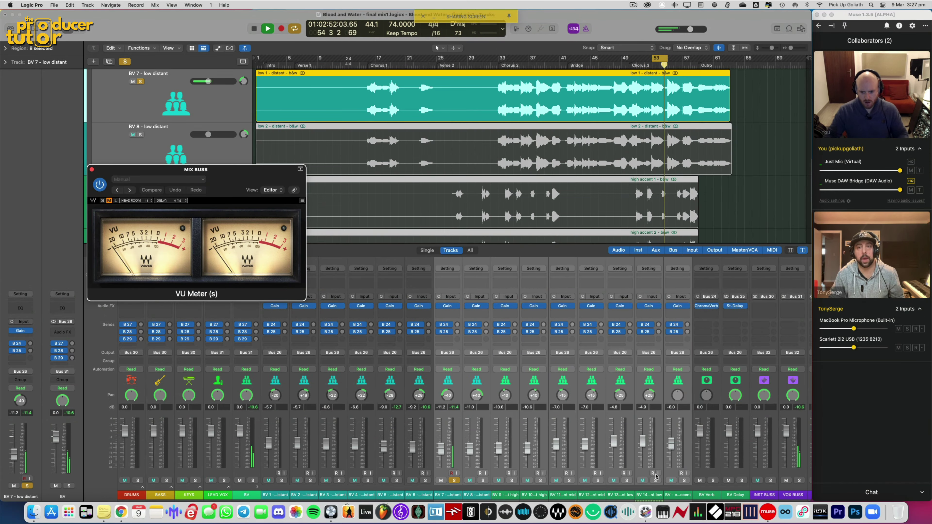
Step: Solo all the individual backing-vocal tracks to check their combined level on the VU Meter, stop playback and clear the solos
left_click(656, 479)
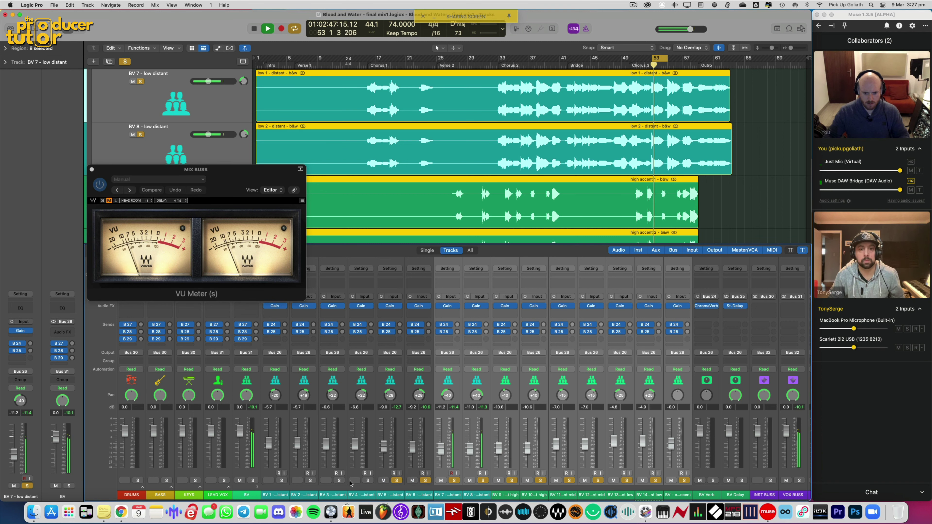
left_click_drag(350, 481, 285, 483)
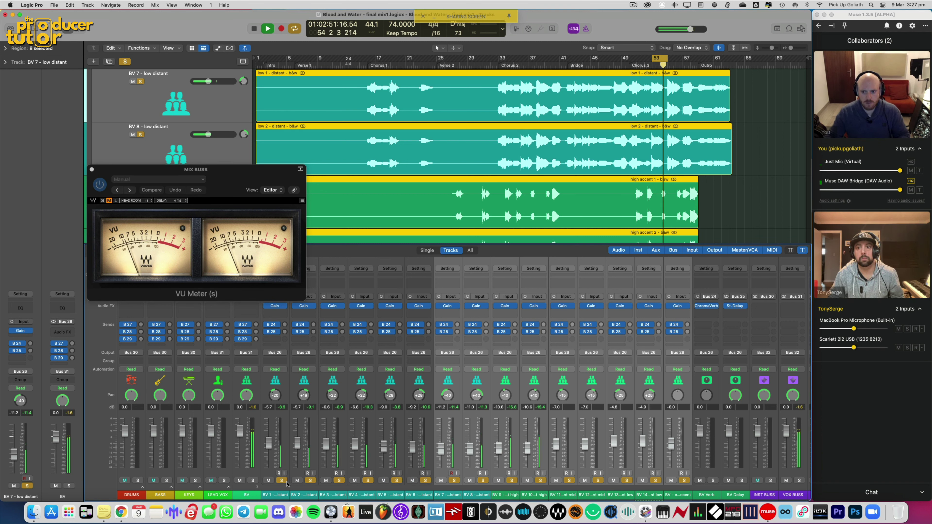
key("space")
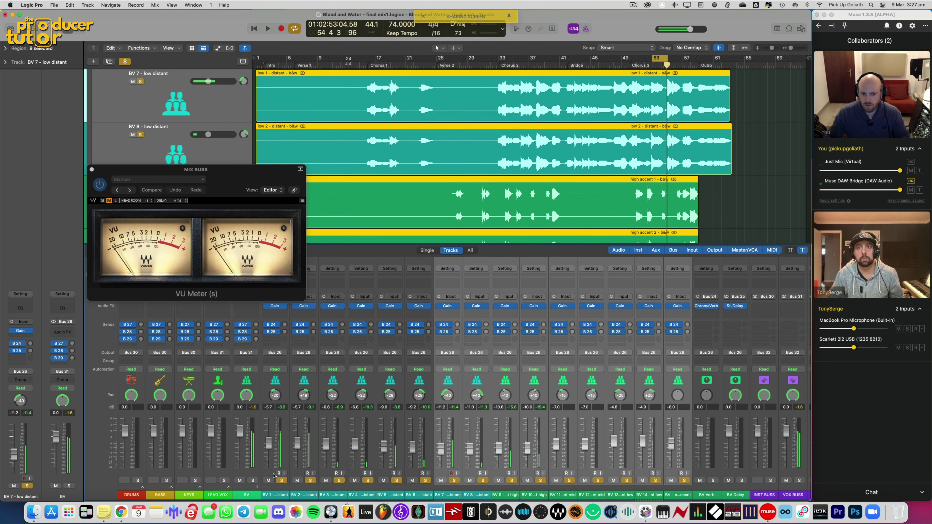
left_click(273, 475)
left_click_drag(282, 481, 686, 480)
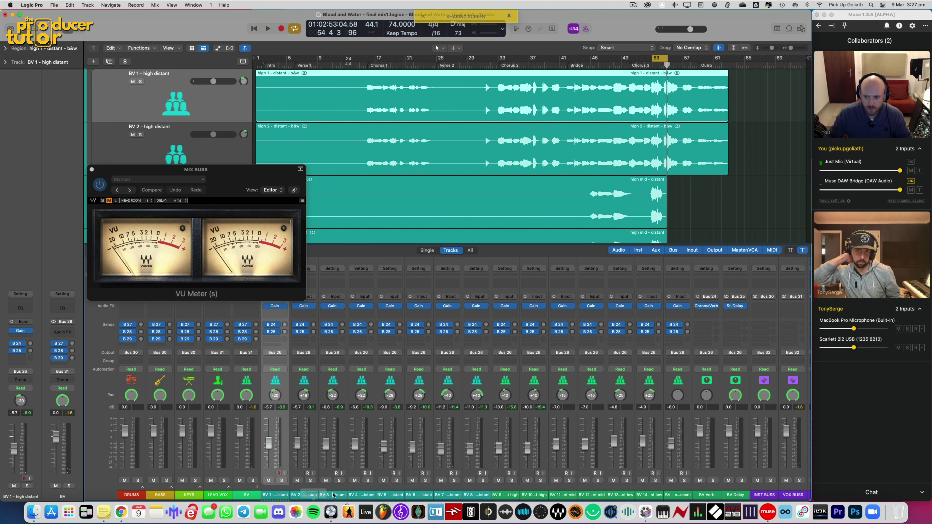
Step: Turn off cycle mode and close the MIX BUSS VU Meter window
left_click_drag(219, 169, 538, 279)
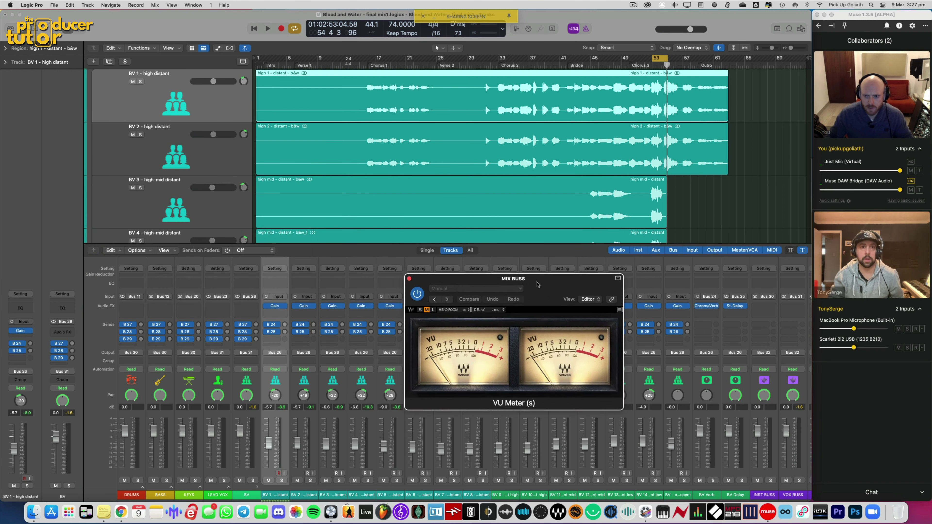
key("c")
left_click(411, 278)
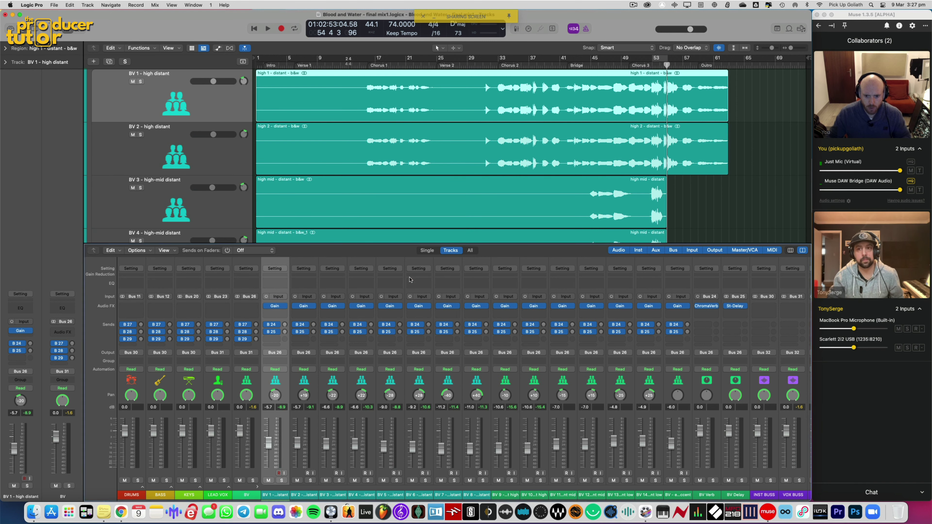
Step: Insert the stereo Waves NLS Buss (s) plug-in below the VU Meter on the MIX BUSS channel
scroll(678, 318, "right", 5)
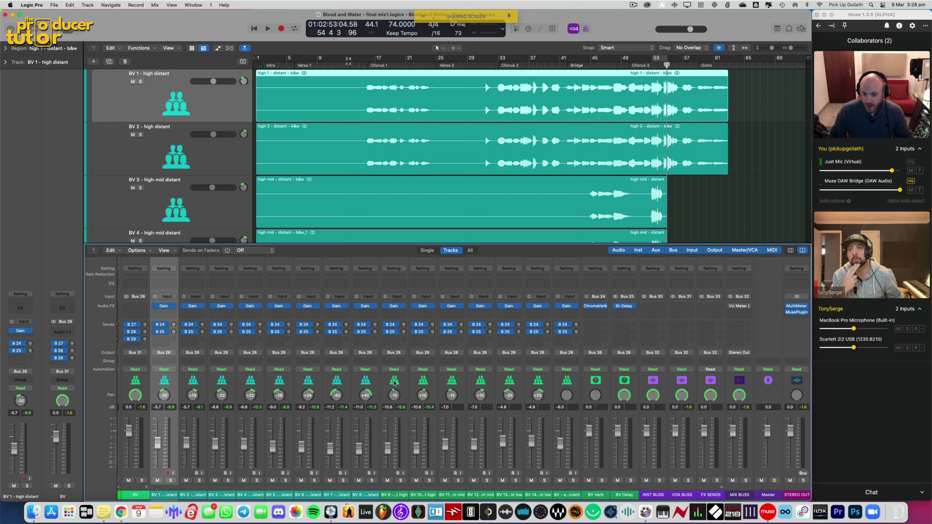
left_click(680, 382)
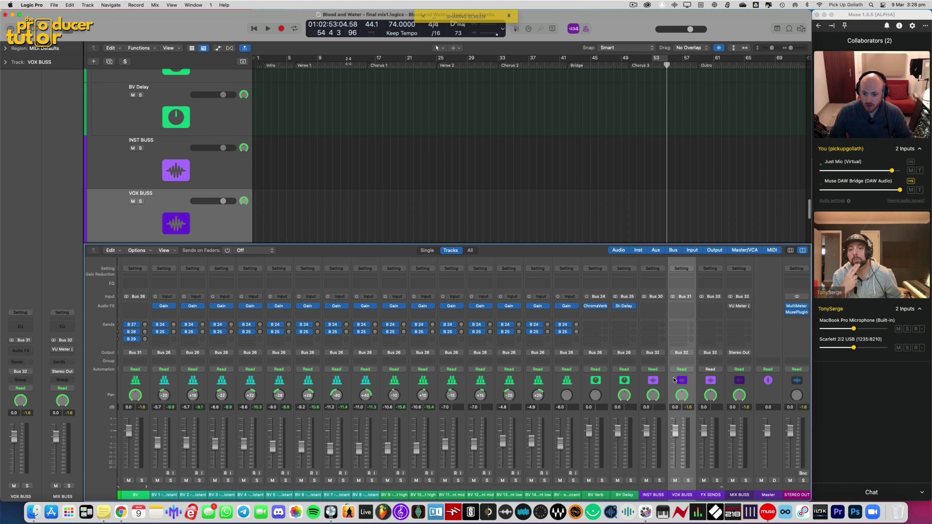
left_click(729, 381)
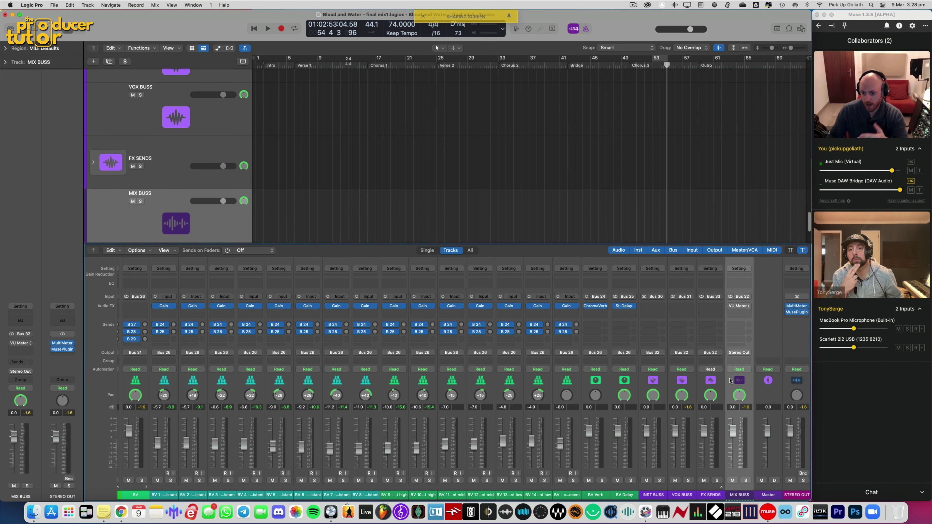
left_click(737, 314)
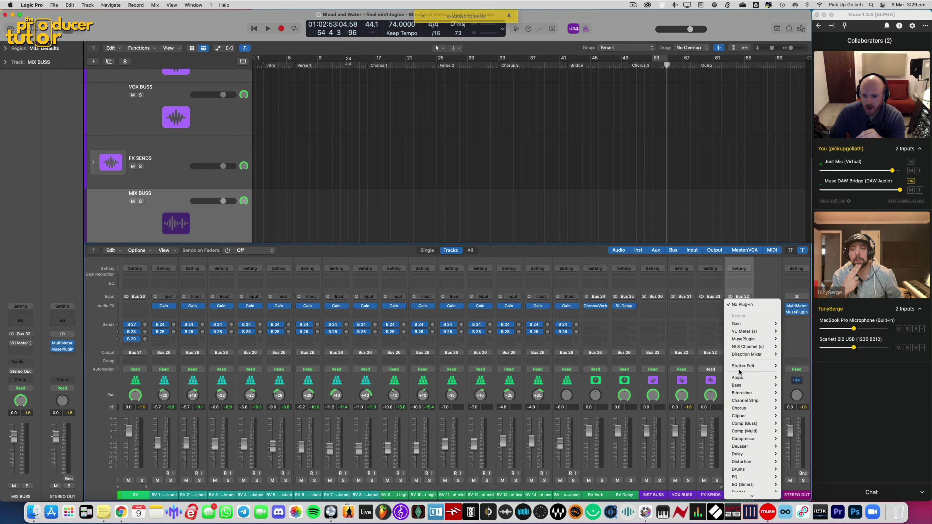
scroll(740, 372, "down", 10)
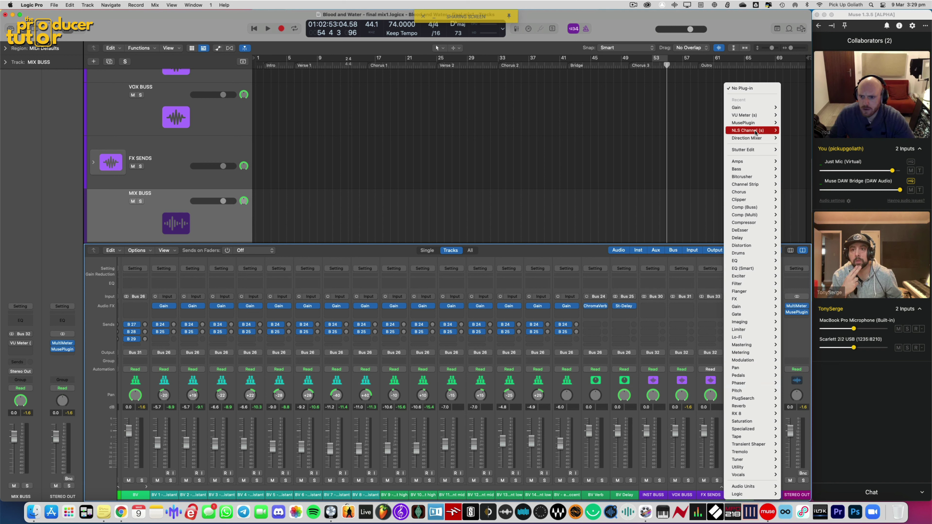
mouse_move(752, 487)
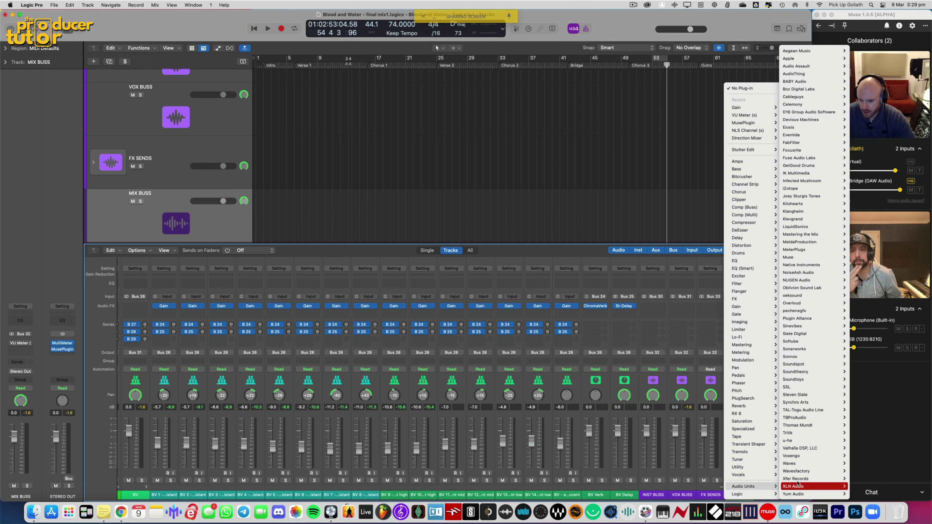
mouse_move(789, 464)
scroll(869, 450, "down", 4)
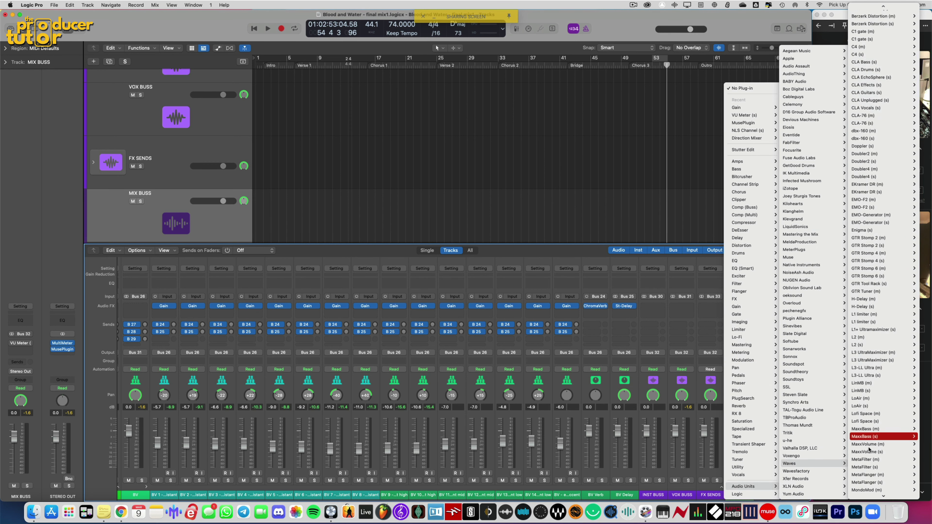
scroll(869, 448, "down", 5)
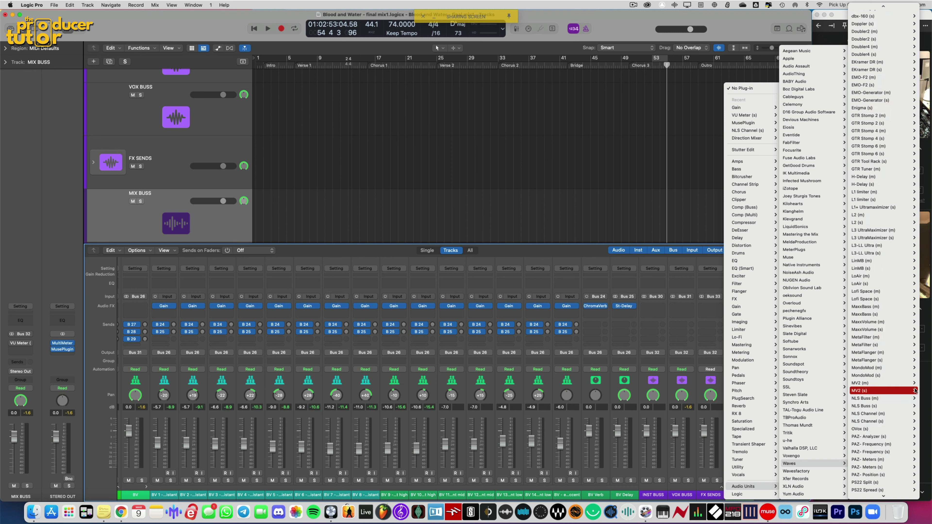
mouse_move(887, 406)
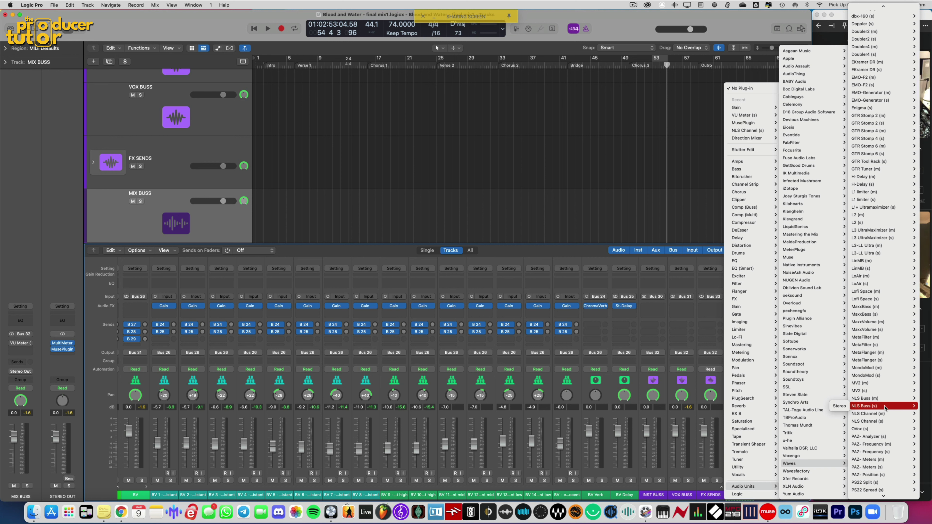
left_click(840, 405)
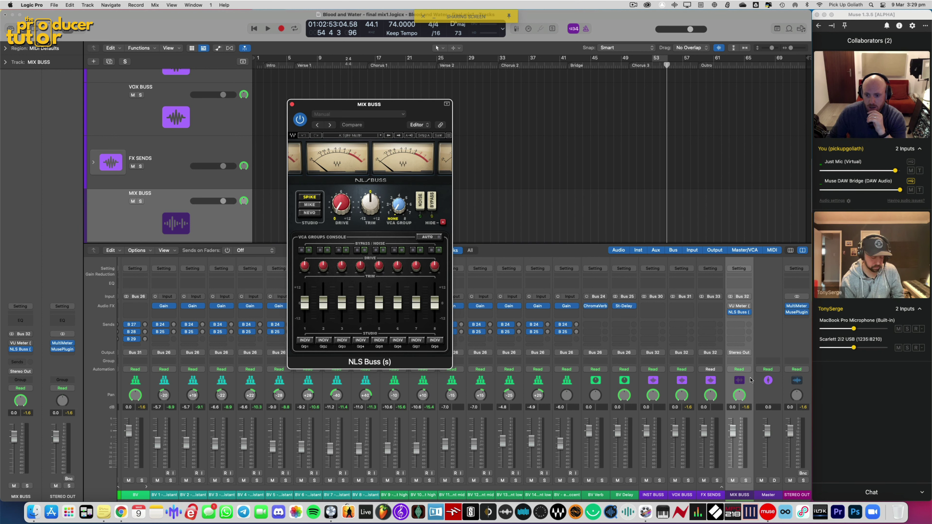
Step: Reposition the NLS Buss window and go through its Spike, Mike and Nevo studio models, leaving Nevo selected
left_click_drag(375, 112, 491, 84)
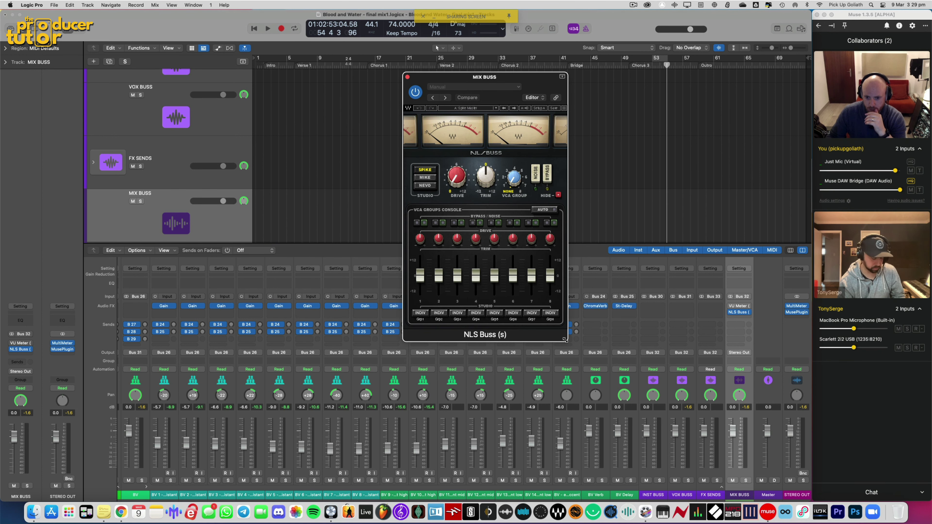
left_click_drag(524, 80, 499, 125)
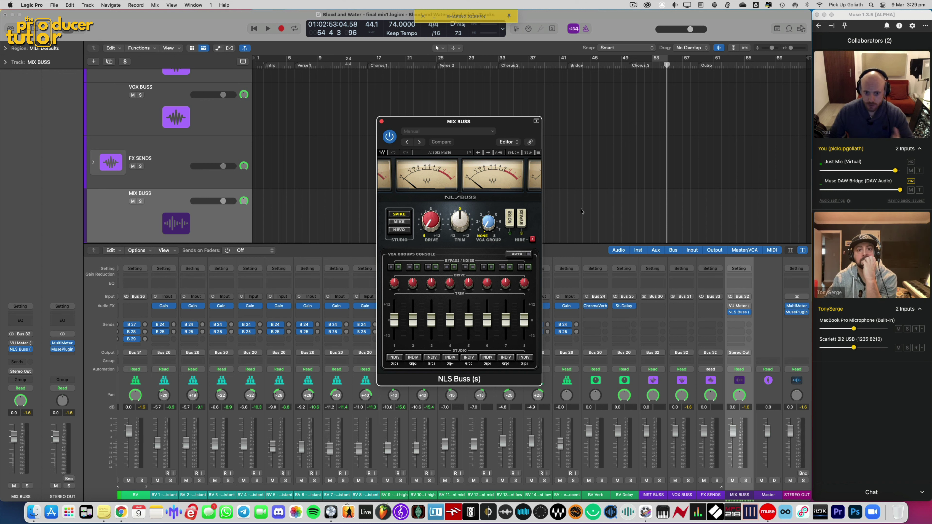
left_click(400, 230)
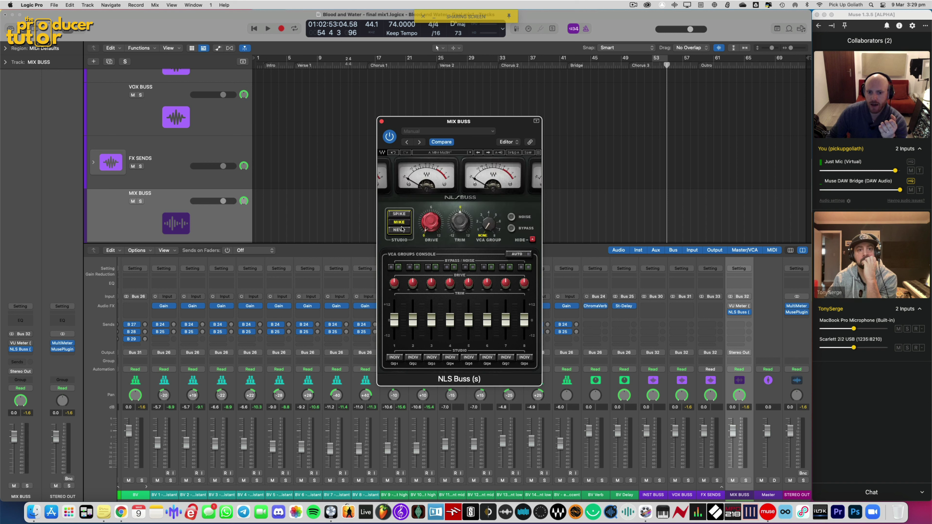
left_click(399, 214)
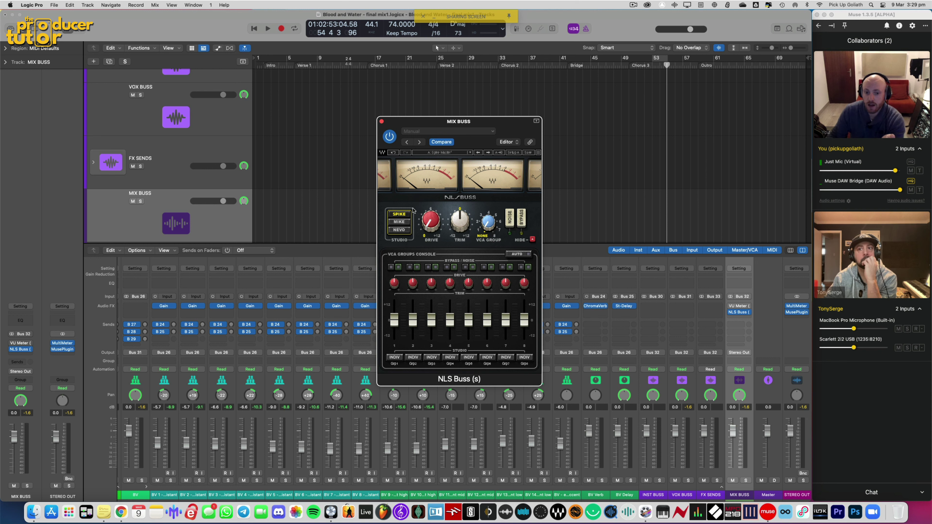
left_click(401, 230)
left_click(401, 222)
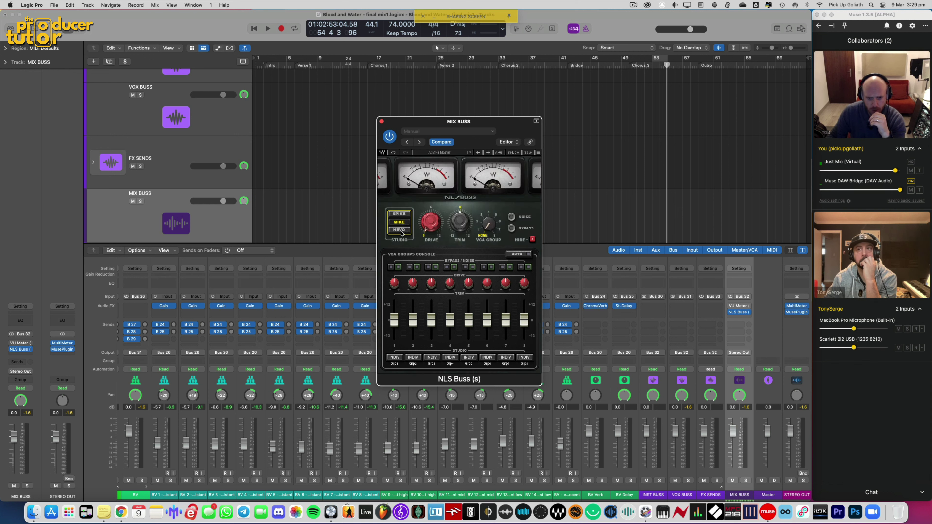
left_click(401, 231)
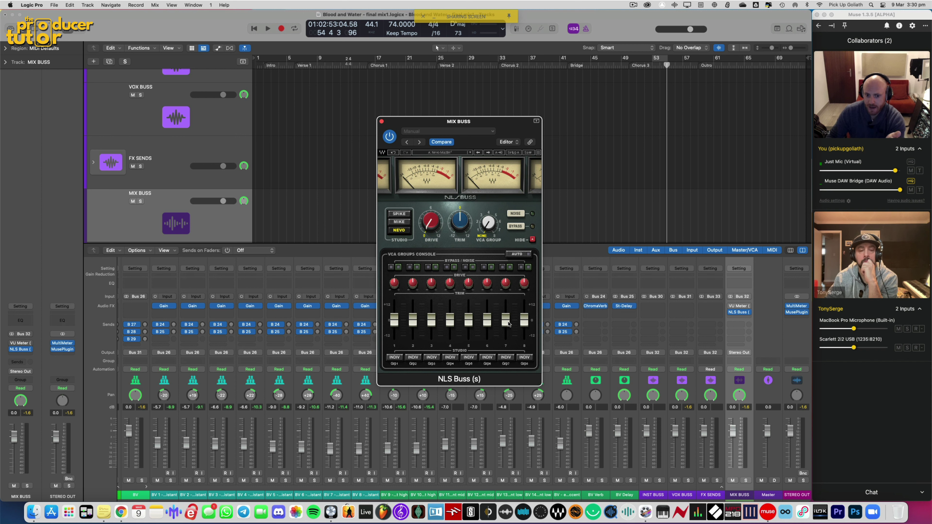
Step: Examine the studio options for the first VCA group in NLS Buss, keeping it on Individual
mouse_move(509, 324)
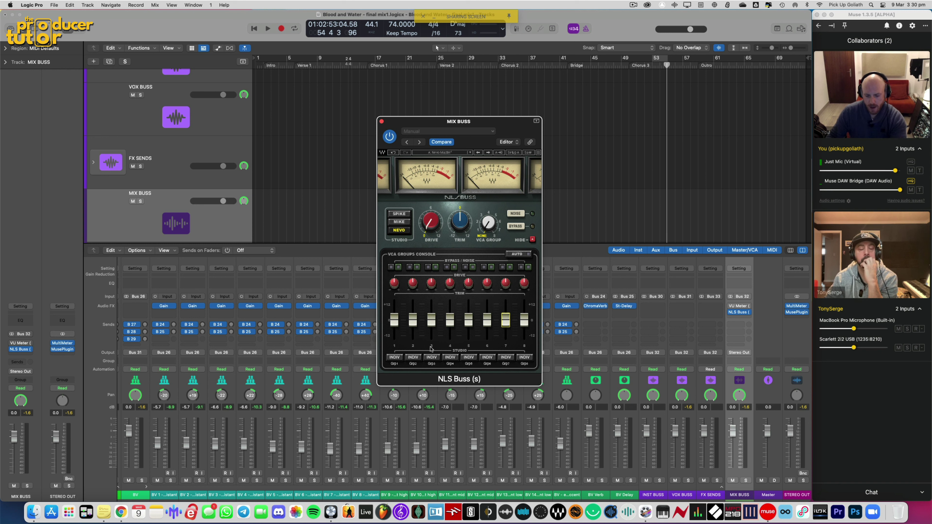
left_click_drag(480, 123, 468, 117)
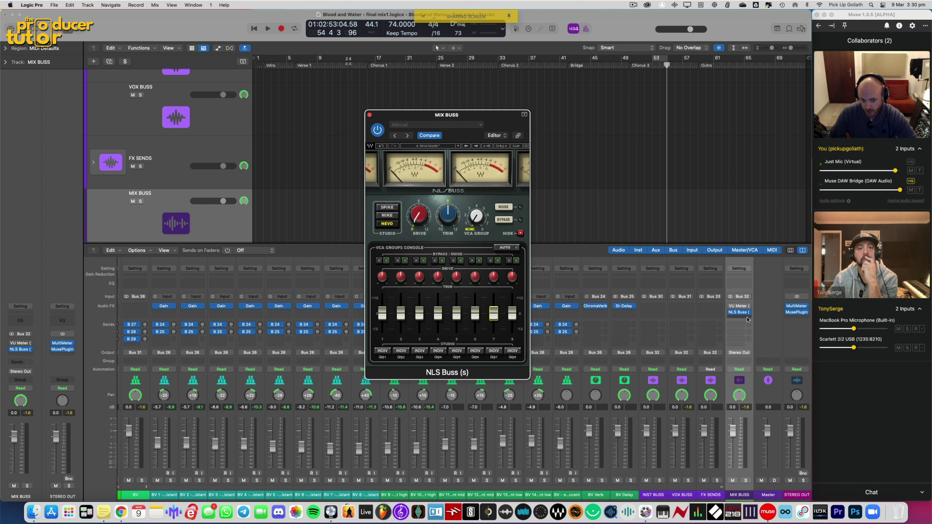
left_click(383, 351)
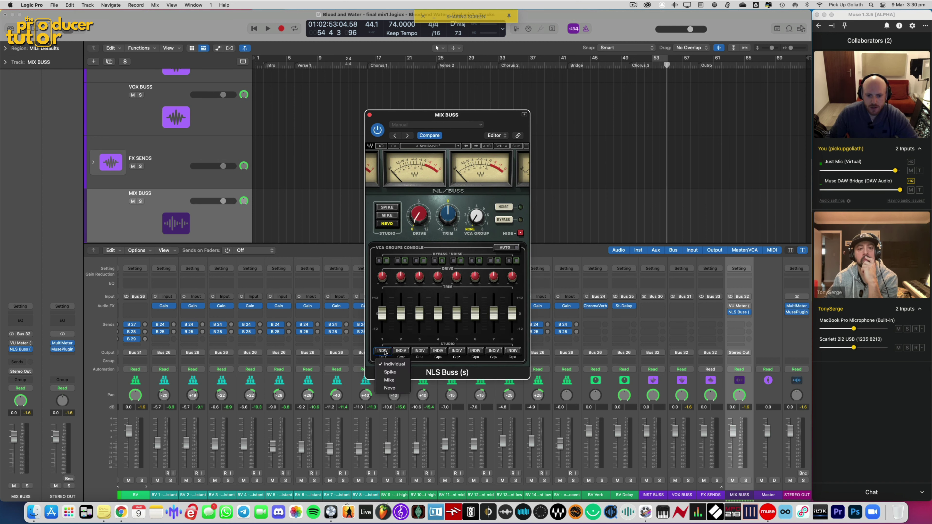
left_click(423, 369)
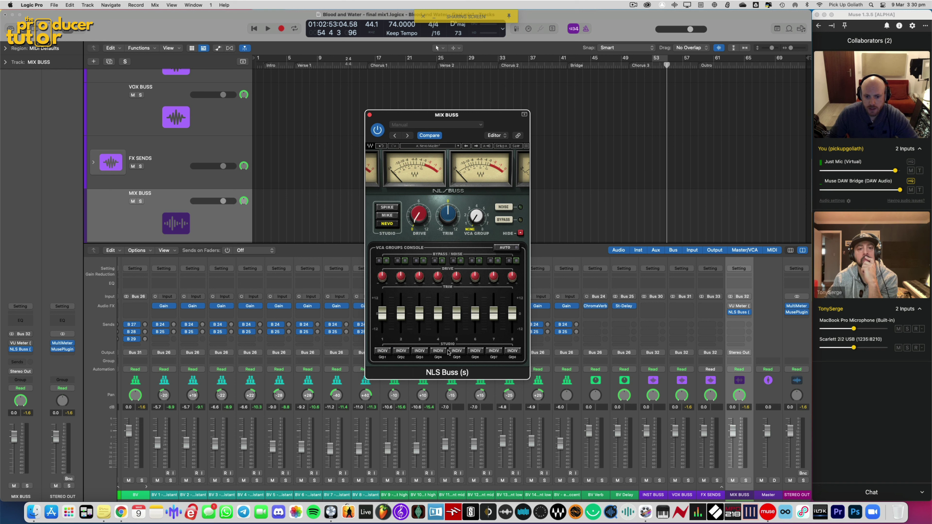
Step: Set the studio of all eight VCA groups in NLS Buss to Nevo
left_click(383, 351)
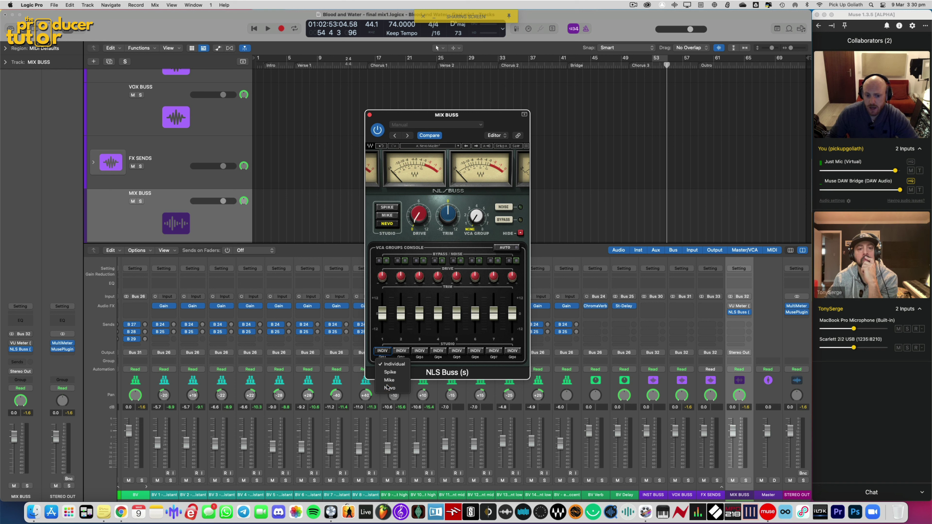
left_click(390, 388)
left_click(401, 351)
left_click(408, 387)
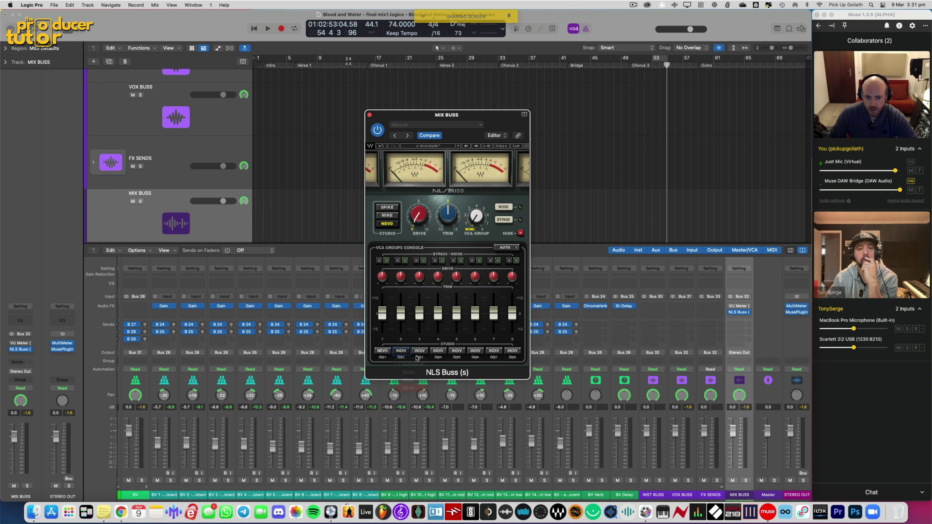
left_click(419, 352)
left_click(427, 387)
left_click(438, 351)
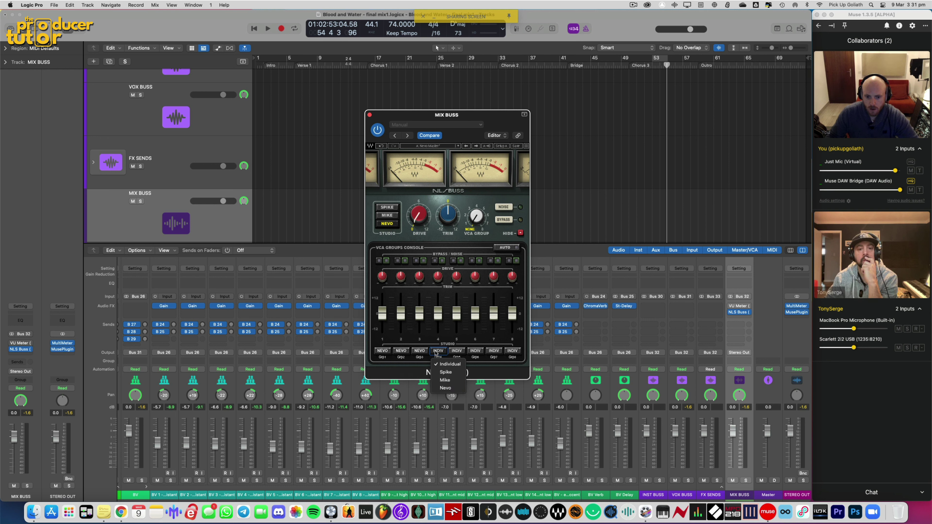
left_click(445, 388)
left_click(457, 351)
left_click(464, 387)
left_click(475, 351)
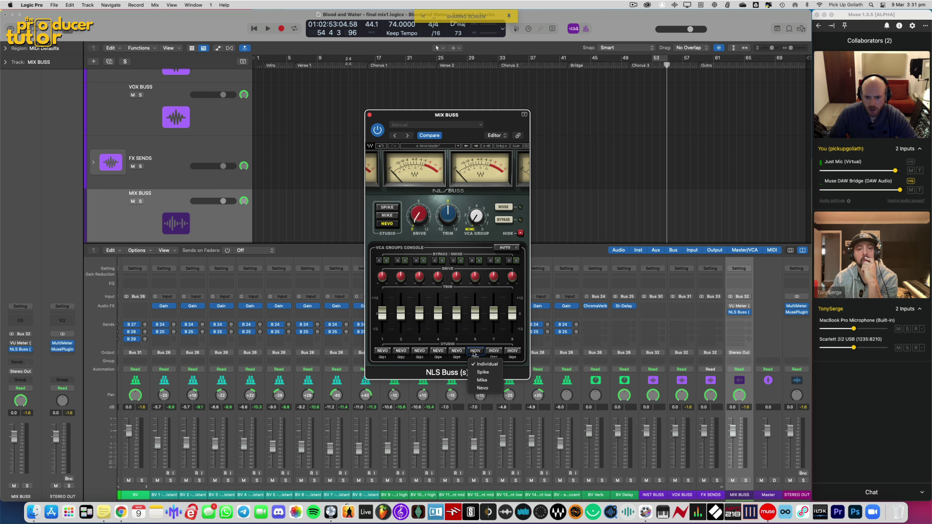
left_click(482, 388)
left_click(492, 351)
left_click(501, 388)
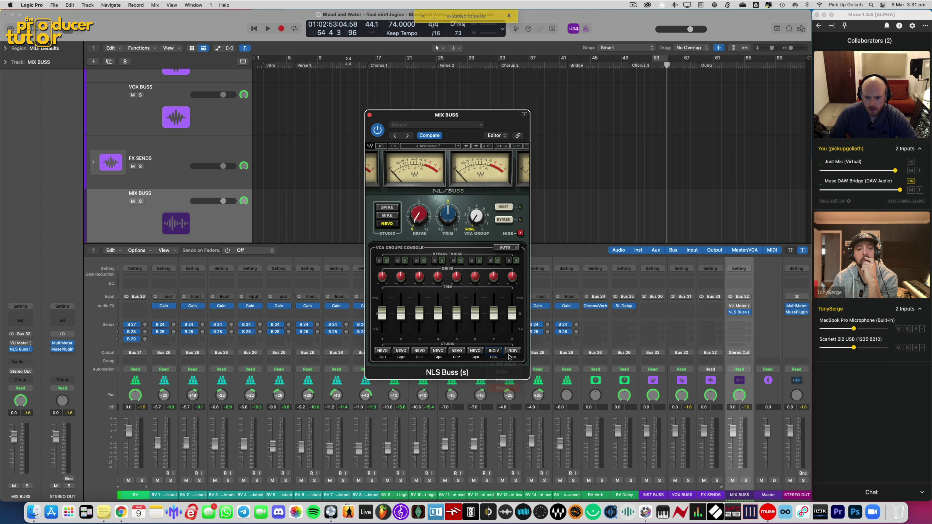
left_click(513, 351)
left_click(512, 388)
Step: Name the first four VCA groups DRUMS, BASS, KEYS and LV, and try naming the fifth BV
double_click(382, 357)
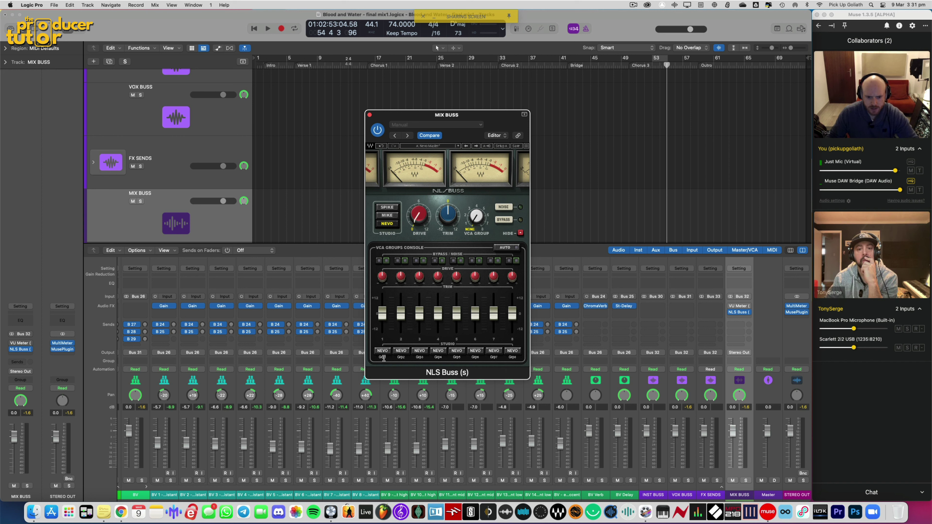
type("DRUMS")
key("Tab")
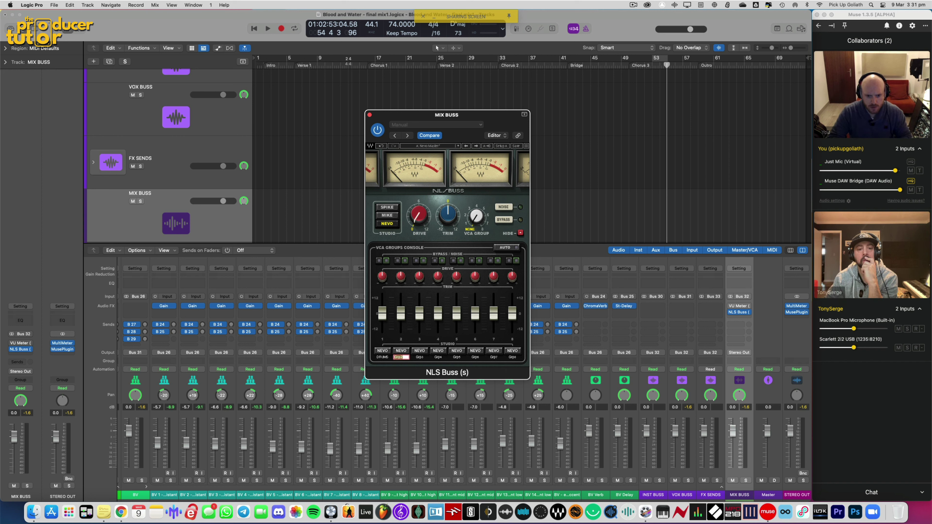
type("Bass")
key("BackSpace")
key("BackSpace")
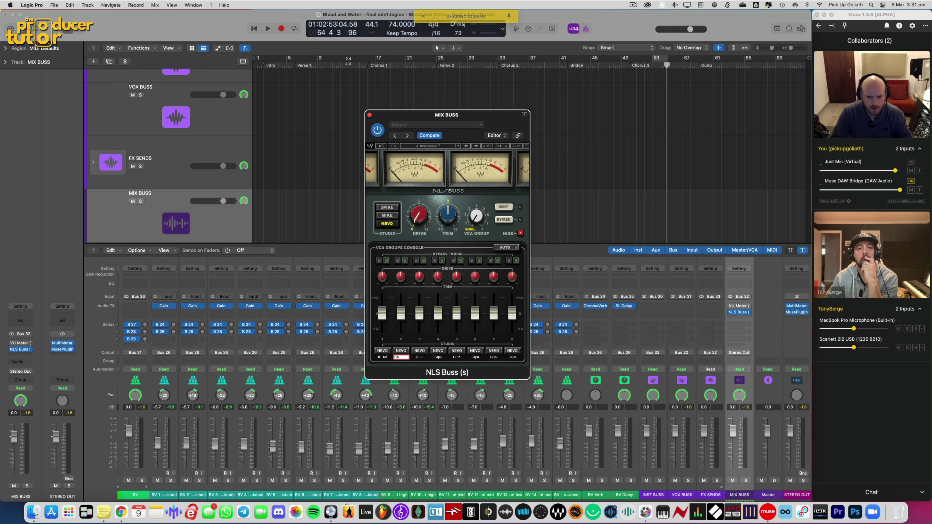
type("ASS")
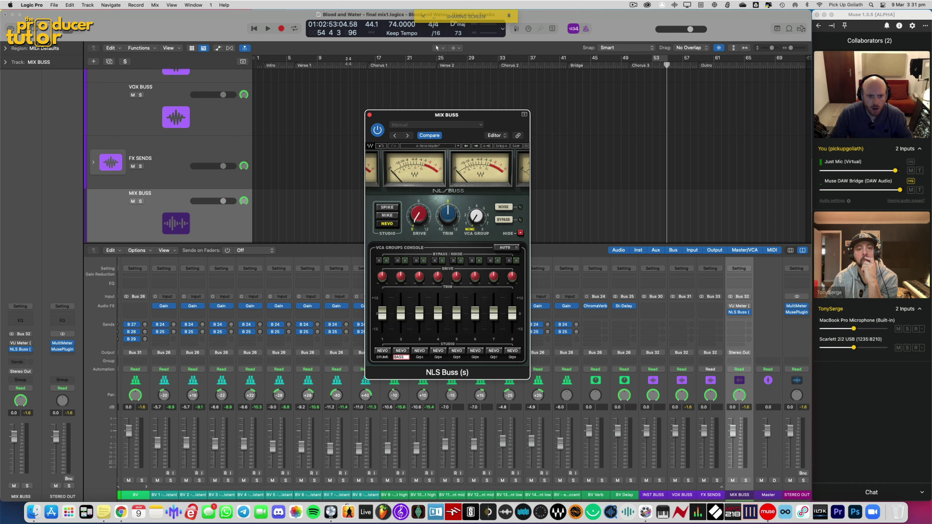
key("Tab")
type("KEYS")
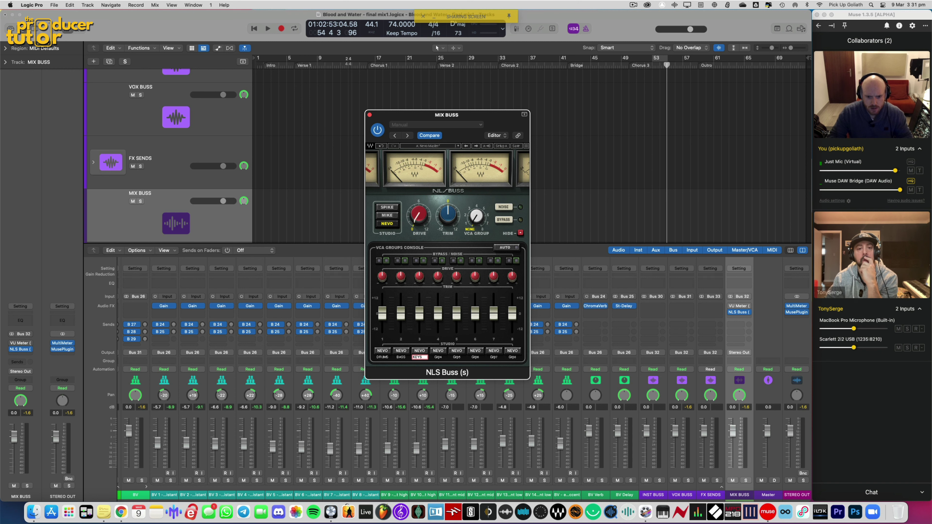
key("Tab")
type("LV")
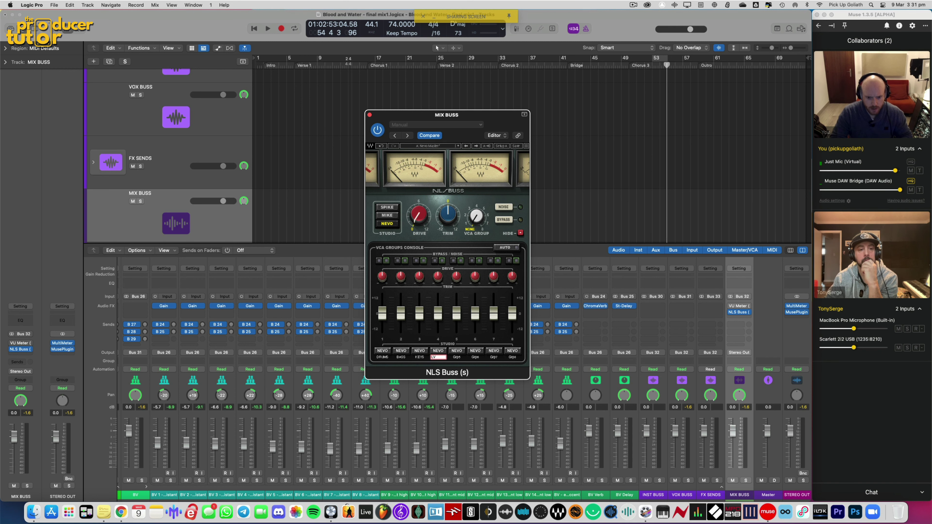
key("Tab")
type("B")
key("Escape")
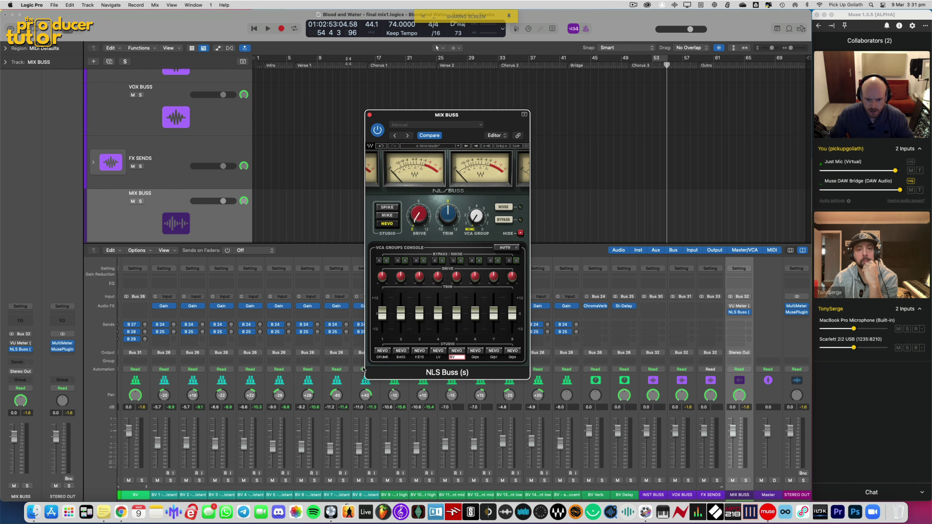
Step: Collapse the BV track stack in the mixer and move the NLS Buss window clear of the channel strips
scroll(285, 403, "left", 5)
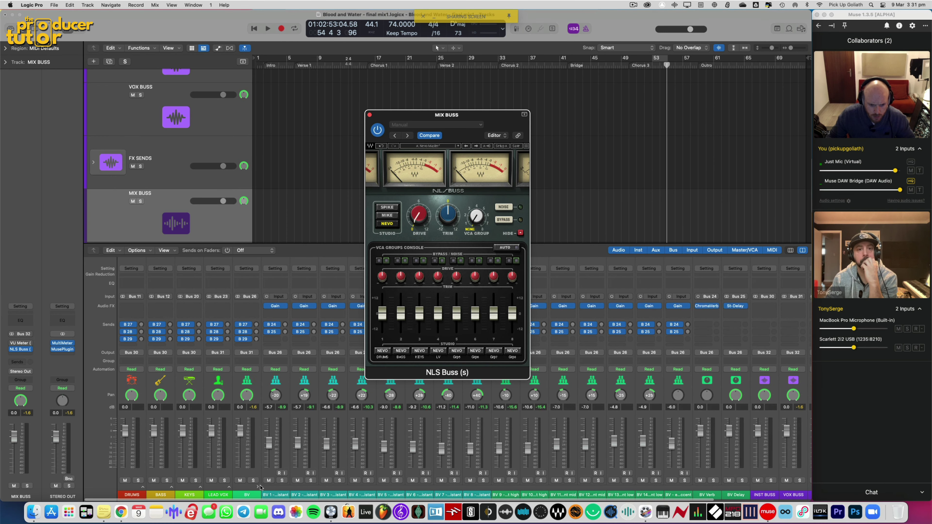
left_click(257, 487)
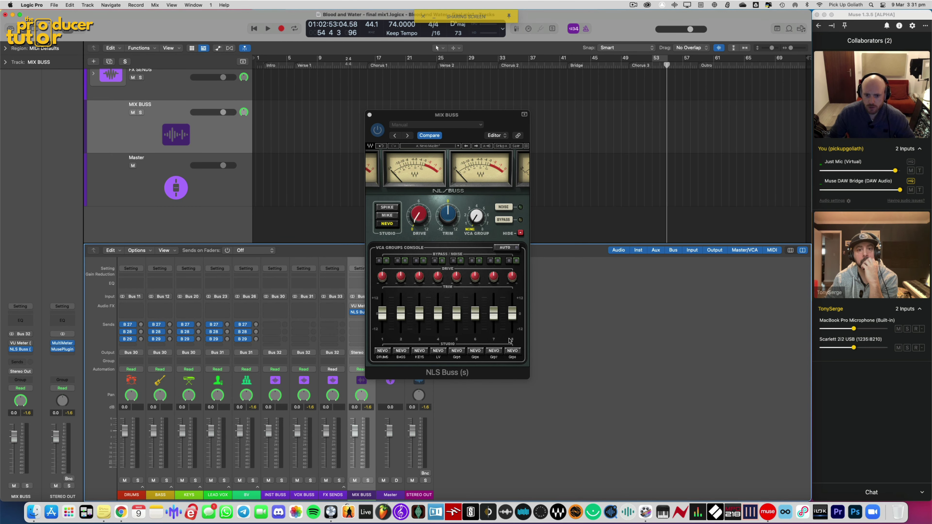
left_click_drag(477, 127, 715, 162)
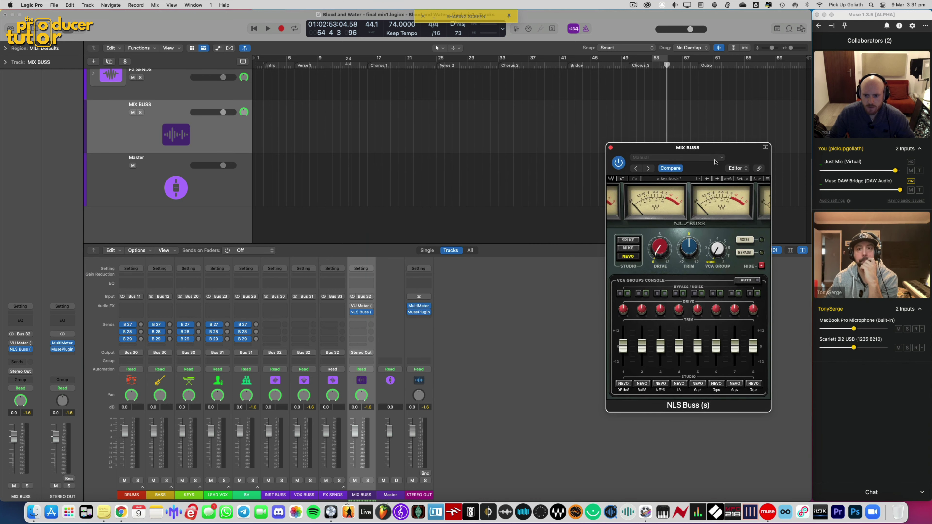
Step: Expand the DRUMS stack and insert stereo NLS Channel (s) below Gain on the kicks, Bridge Beat, both toms, Clap, Shaker and Woodblock FX together
left_click(142, 487)
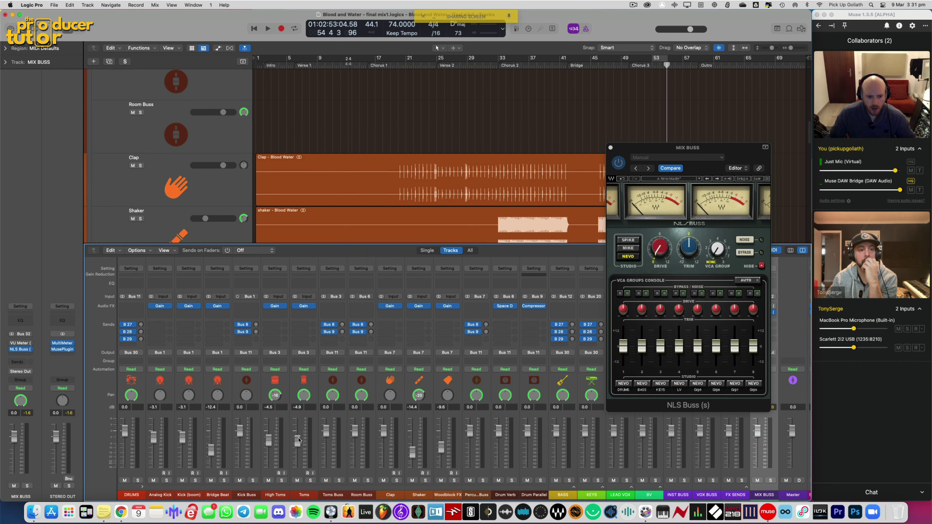
left_click(162, 386)
left_click(195, 385, "shift")
left_click(209, 384, "shift")
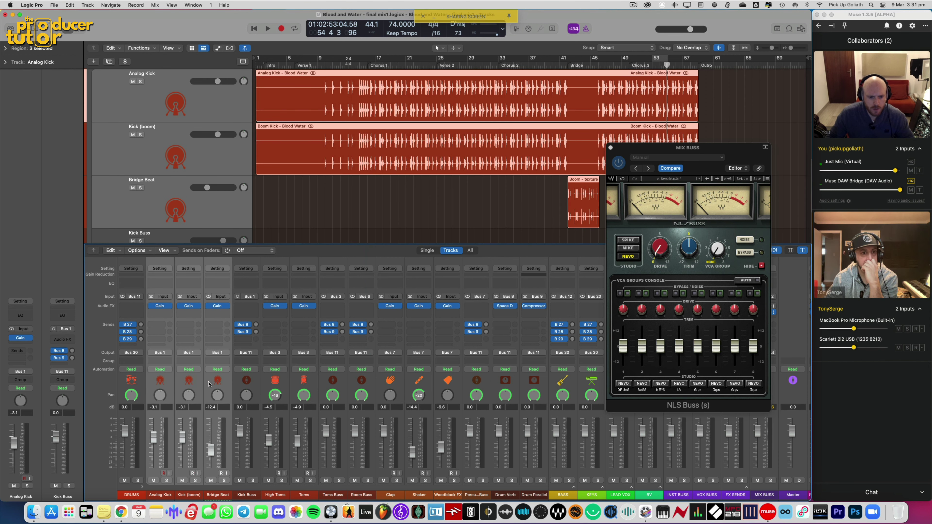
left_click(279, 381, "shift")
left_click(301, 383, "shift")
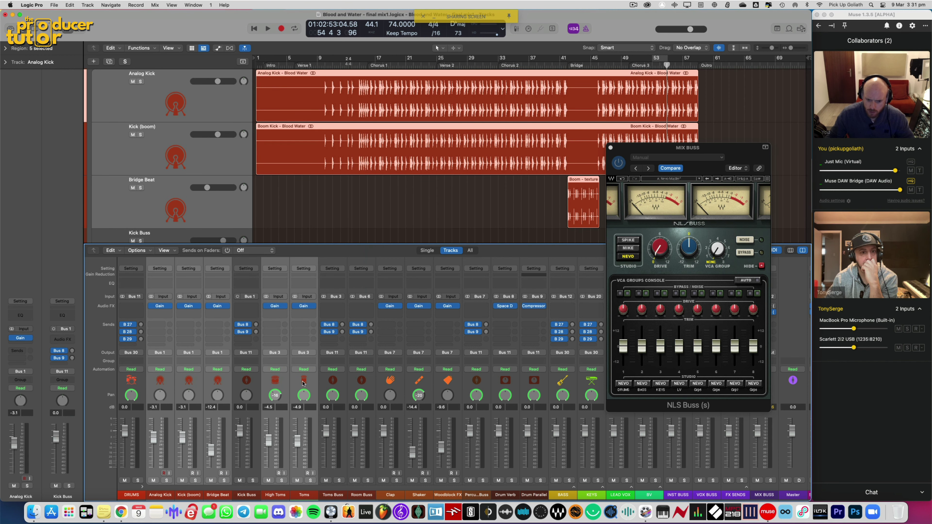
left_click(390, 381, "shift")
left_click(419, 381, "shift")
left_click(442, 380, "shift")
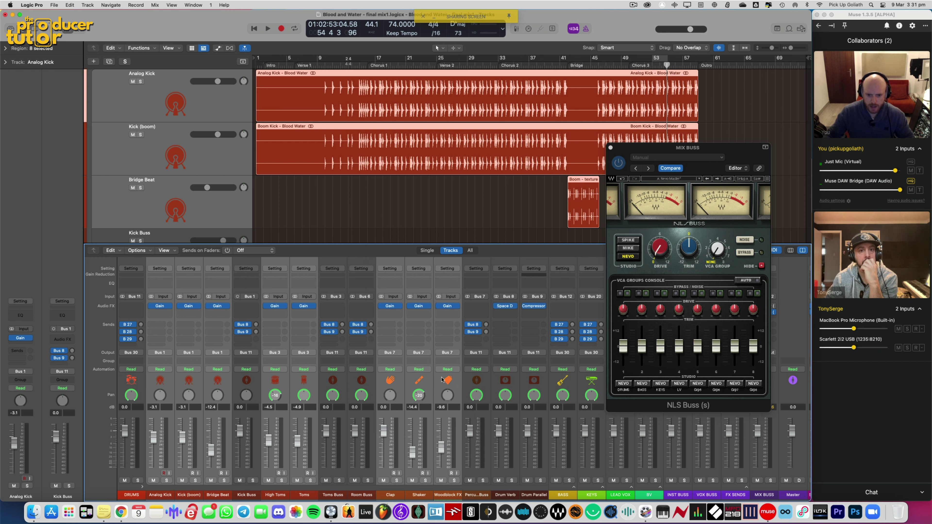
left_click(163, 313)
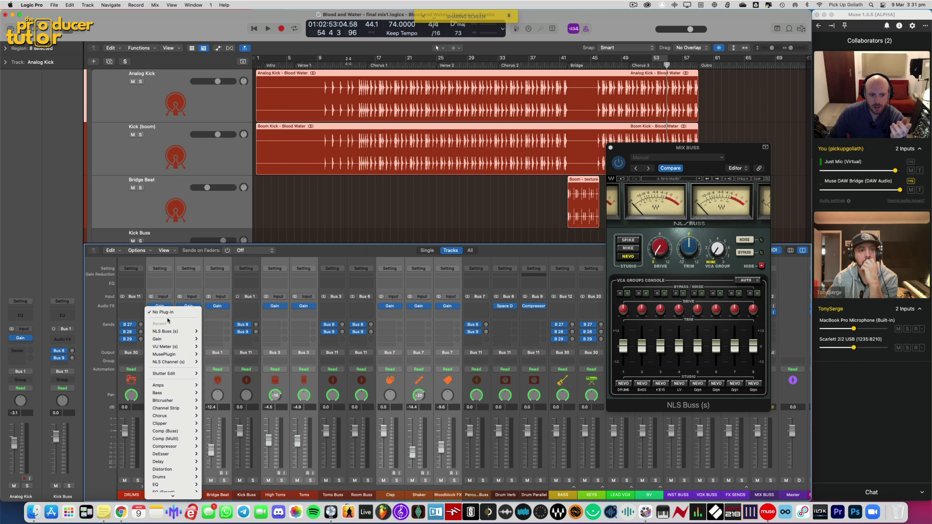
mouse_move(181, 362)
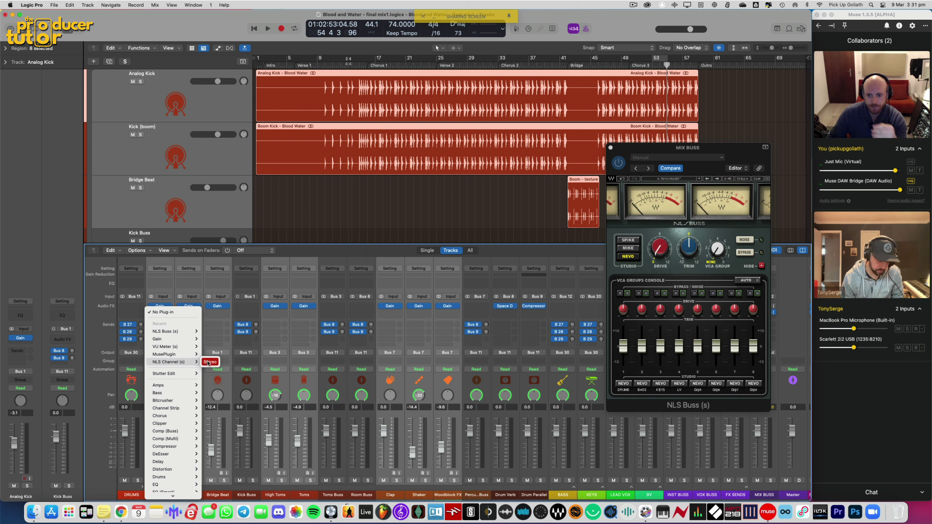
left_click(206, 363)
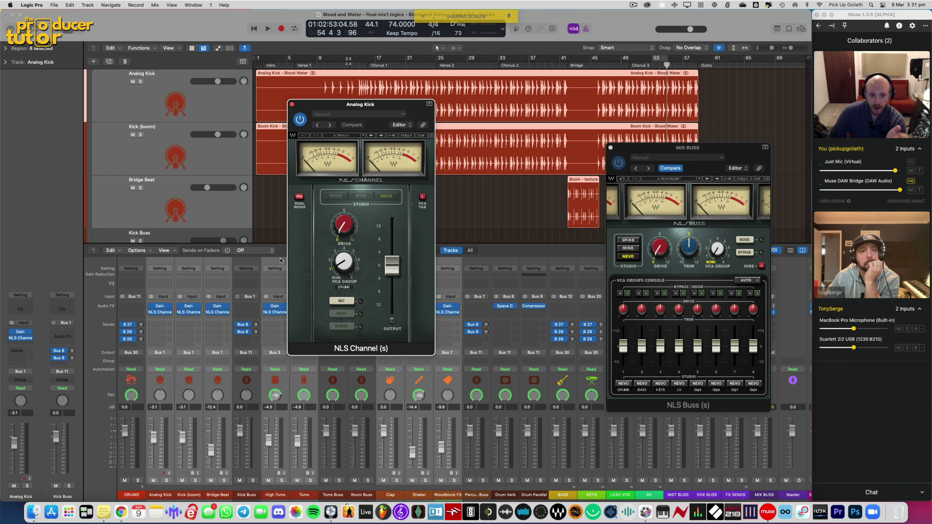
Step: Set the BASS VCA group's studio to Spike and assign the Analog Kick's NLS Channel to the BASS group
left_click_drag(395, 108, 486, 148)
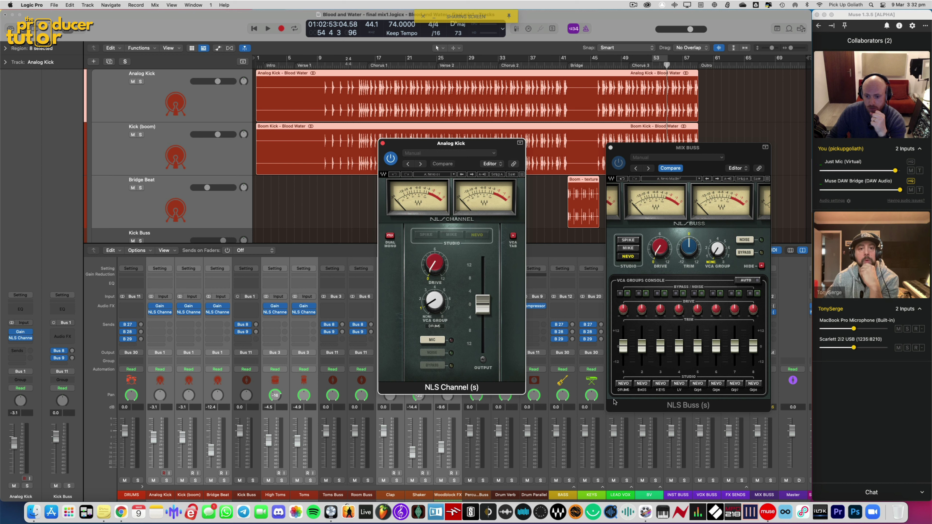
left_click(642, 384)
left_click(642, 384)
left_click(648, 405)
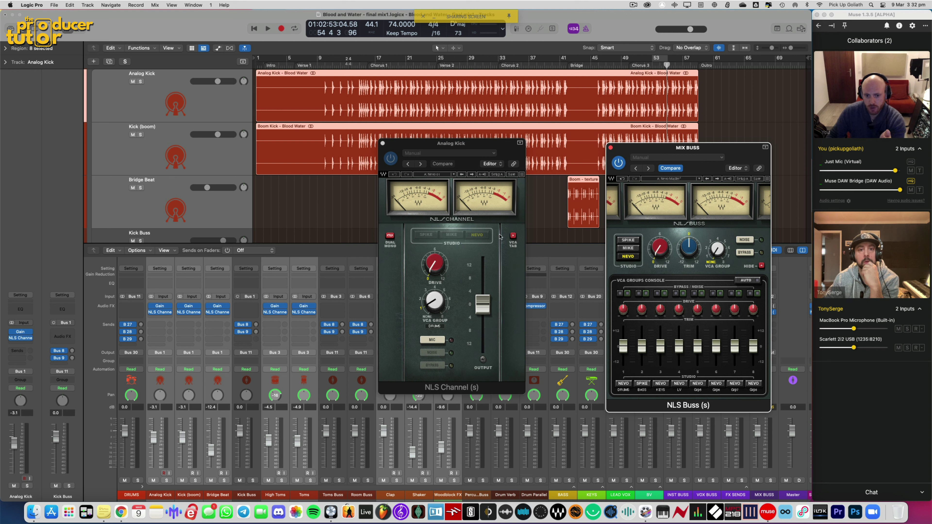
left_click(436, 308)
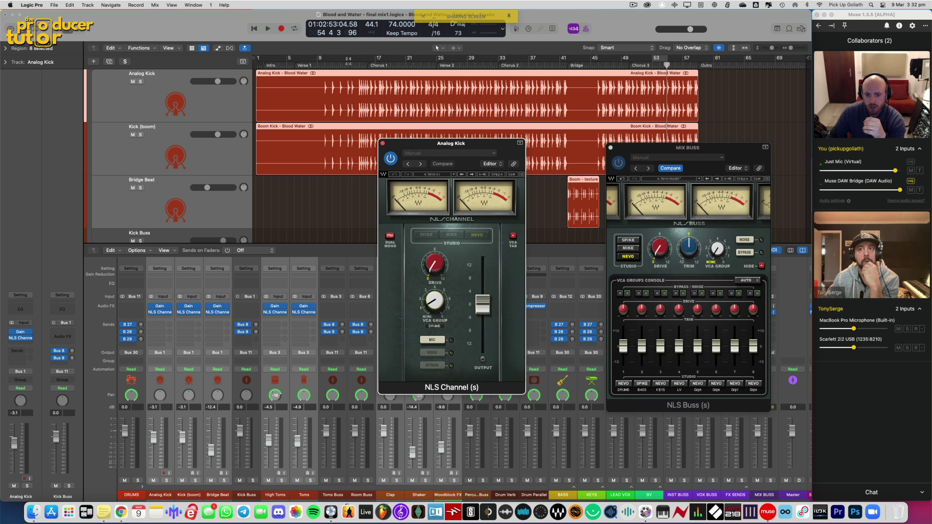
left_click_drag(433, 304, 434, 298)
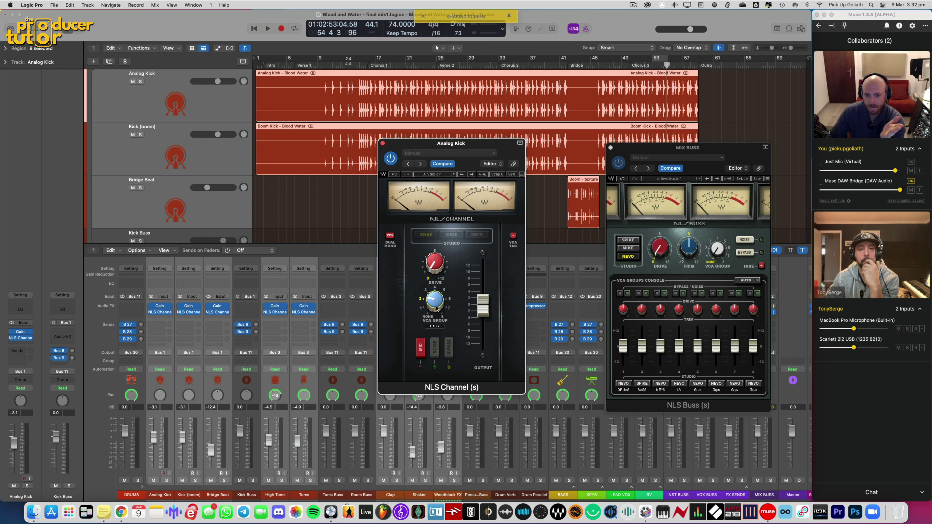
Step: Return the BASS group's studio to Nevo and the Analog Kick's NLS Channel to the DRUMS group
left_click(642, 384)
left_click(653, 421)
left_click_drag(434, 309, 434, 317)
Step: Line up the NLS Channel windows of Analog Kick, Kick (boom) and Bridge Beat side by side to compare their settings
left_click_drag(403, 143, 76, 26)
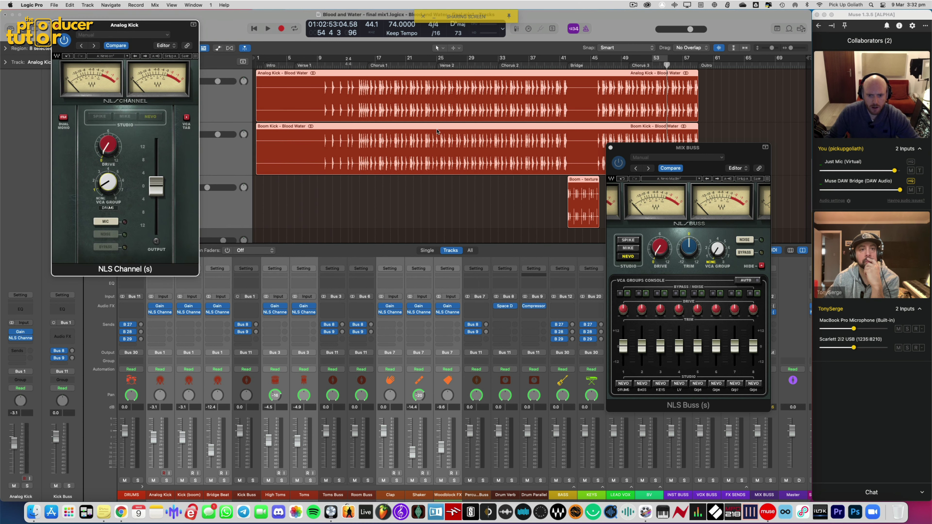
left_click(196, 379)
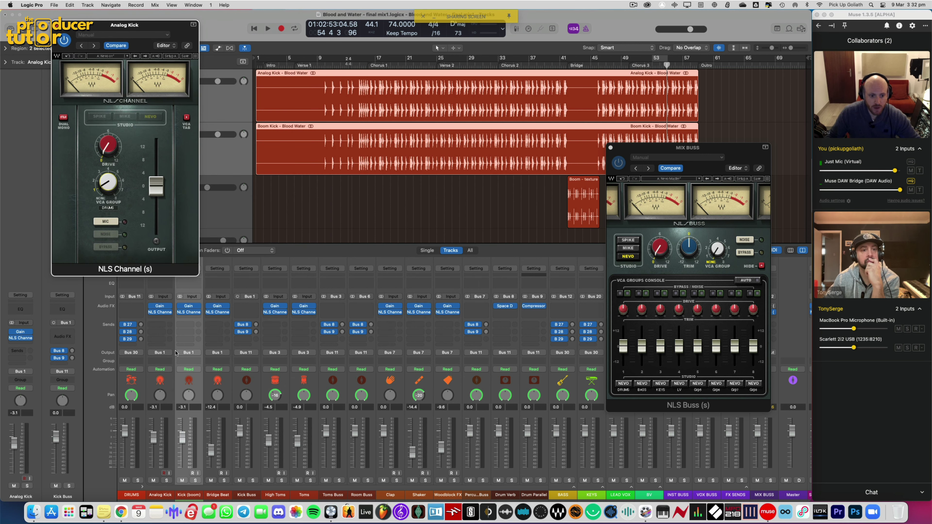
mouse_move(188, 314)
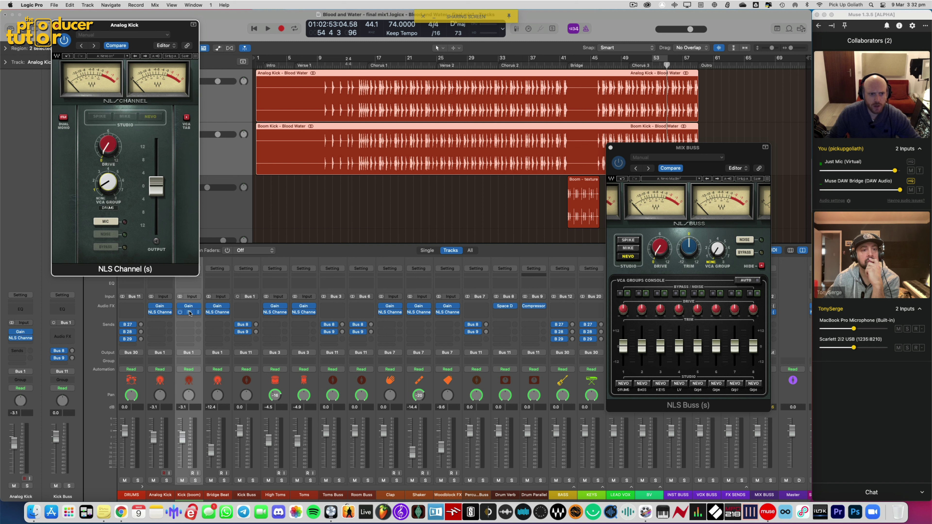
left_click(190, 313)
left_click_drag(364, 118, 279, 36)
left_click(219, 313)
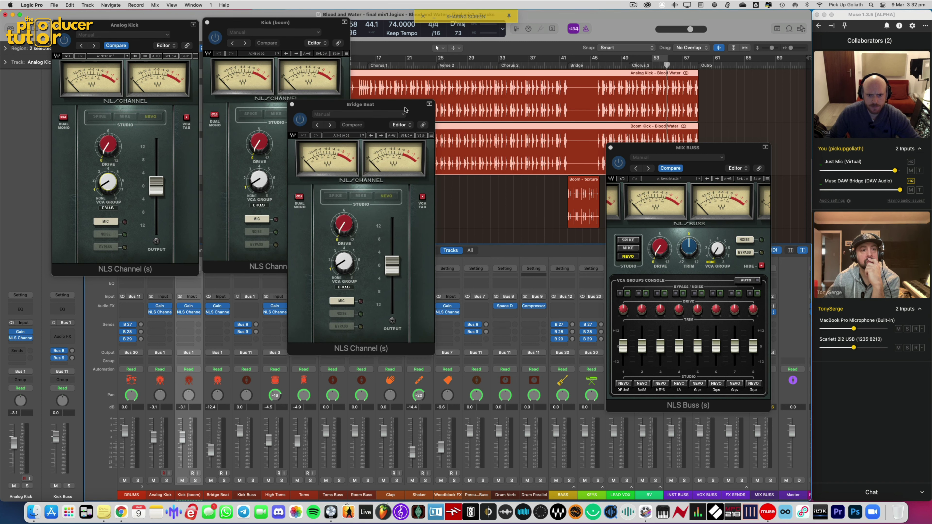
left_click_drag(405, 109, 478, 30)
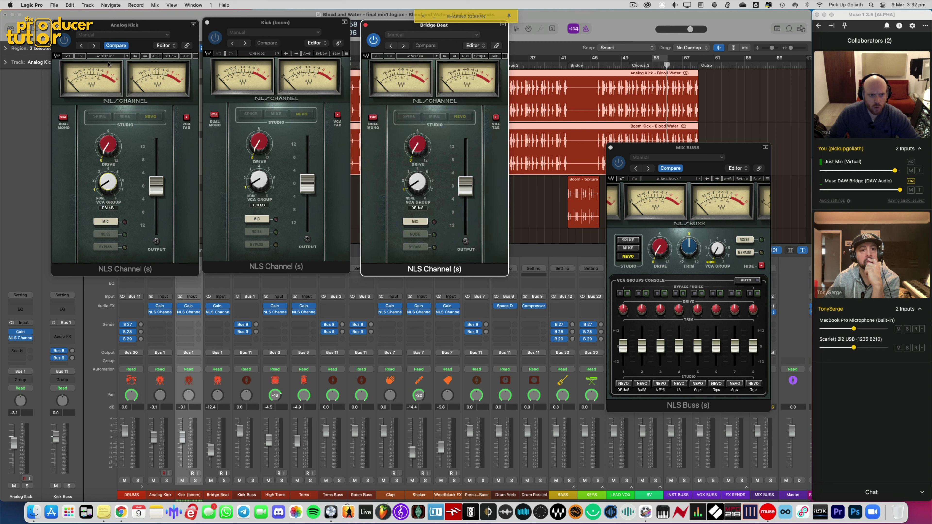
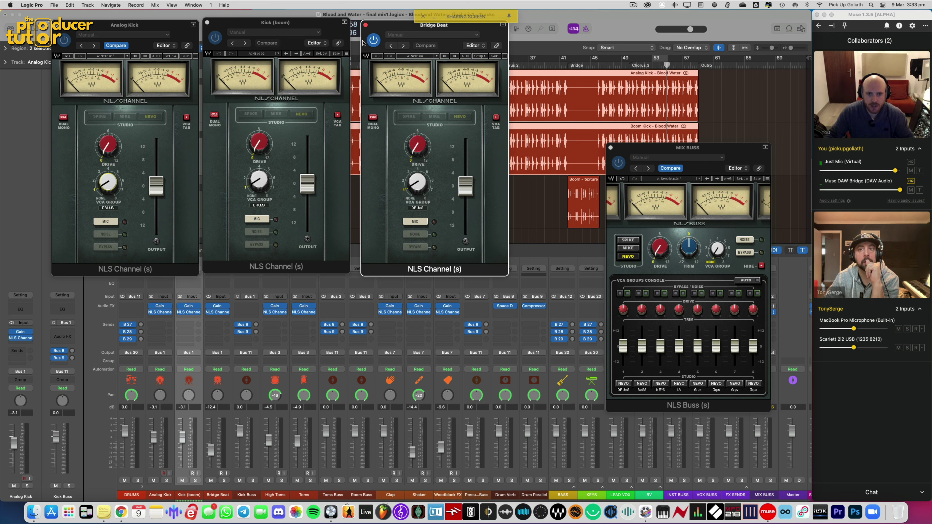
Step: Close the NLS Channel windows of Bridge Beat, Kick (boom) and Analog Kick
left_click(365, 24)
left_click(207, 22)
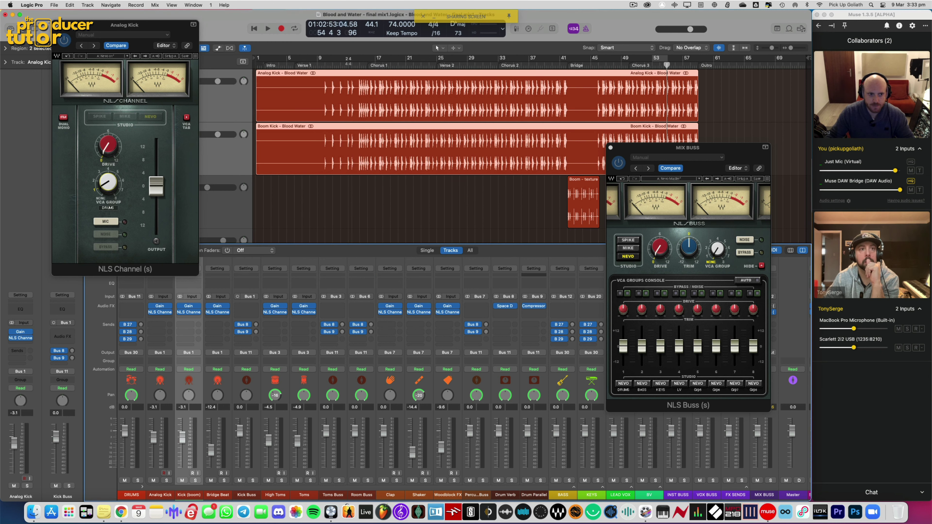
left_click(57, 25)
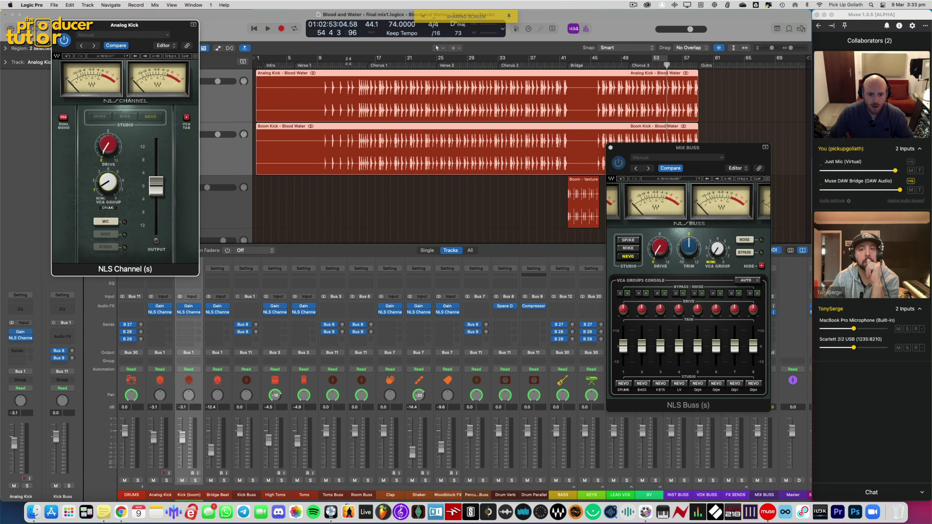
Step: Collapse the DRUMS stack and expand the BASS stack in the mixer
left_click(142, 487)
left_click(171, 487)
left_click_drag(198, 388, 243, 387)
left_click(192, 313)
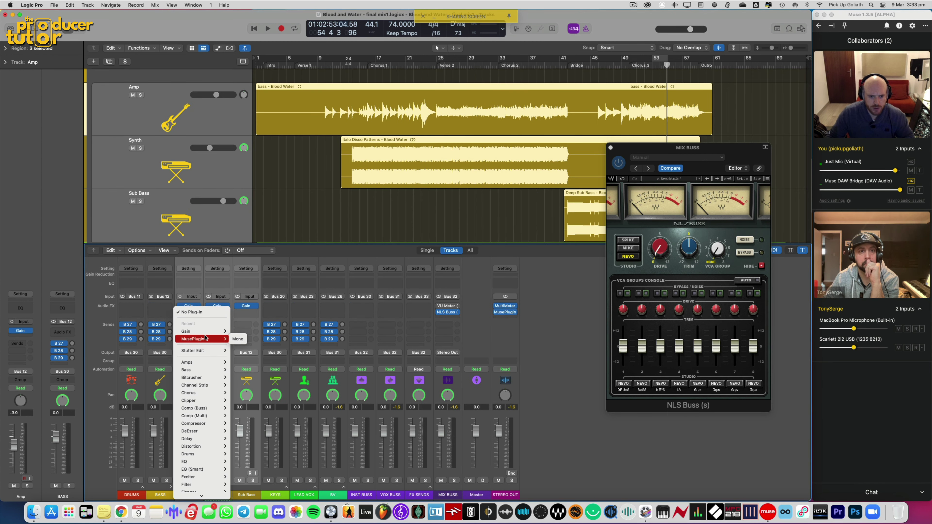
scroll(205, 370, "down", 10)
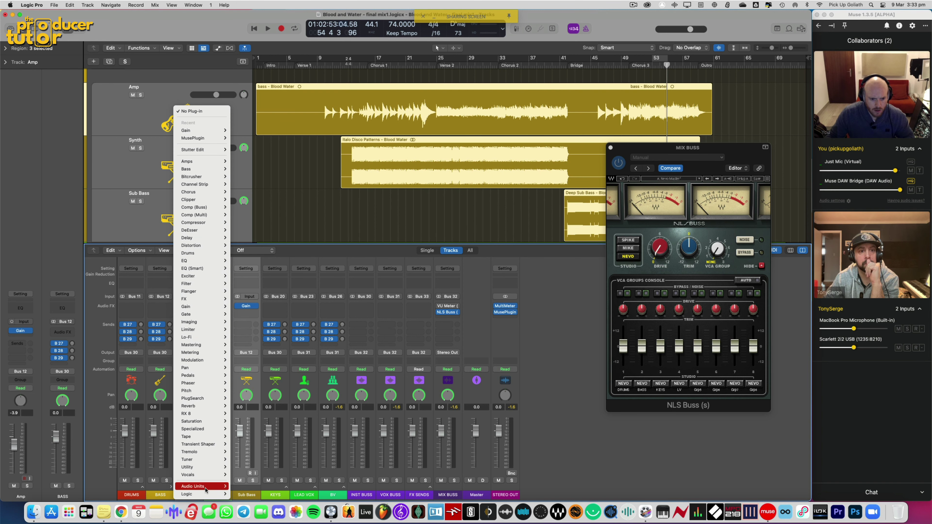
mouse_move(205, 487)
mouse_move(261, 471)
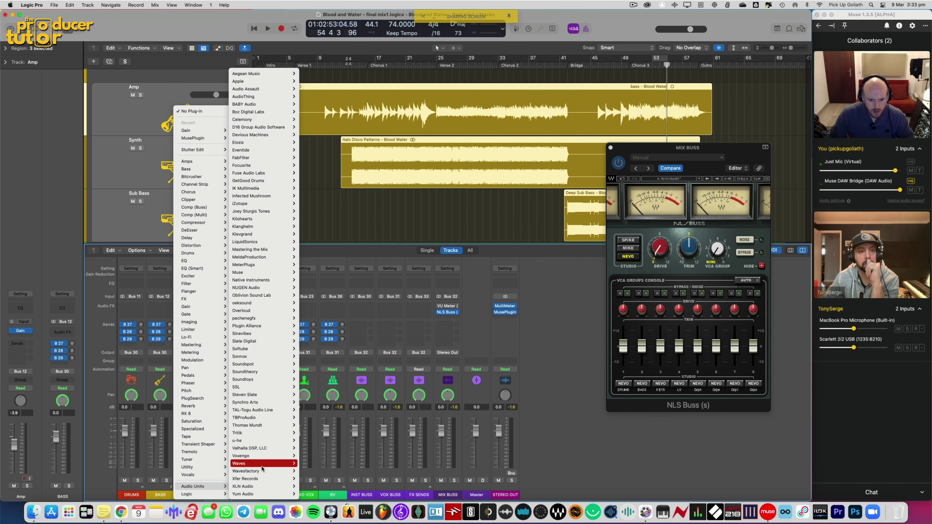
mouse_move(335, 391)
mouse_move(347, 323)
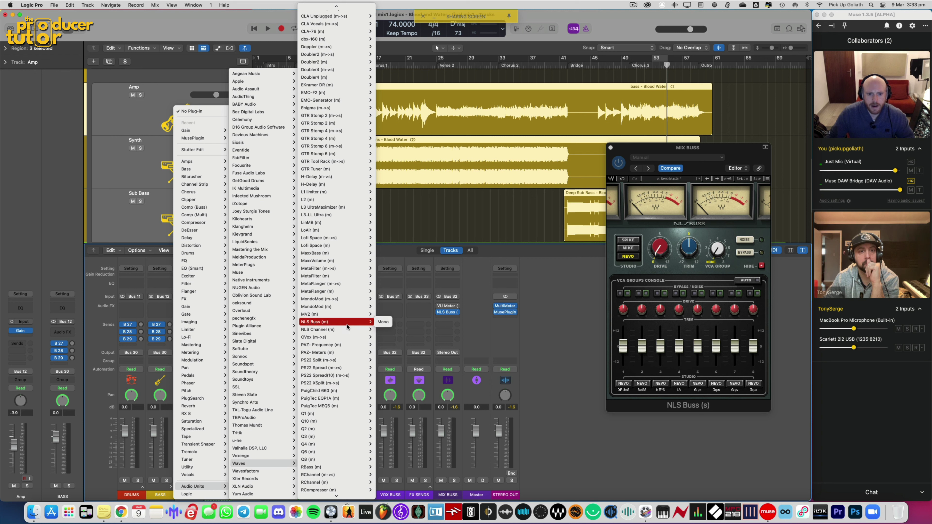
left_click(538, 321)
Step: Insert the Waves NLS Channel (m) plug-in after Gain on the Amp track and assign it to the BASS VCA group
left_click(200, 386)
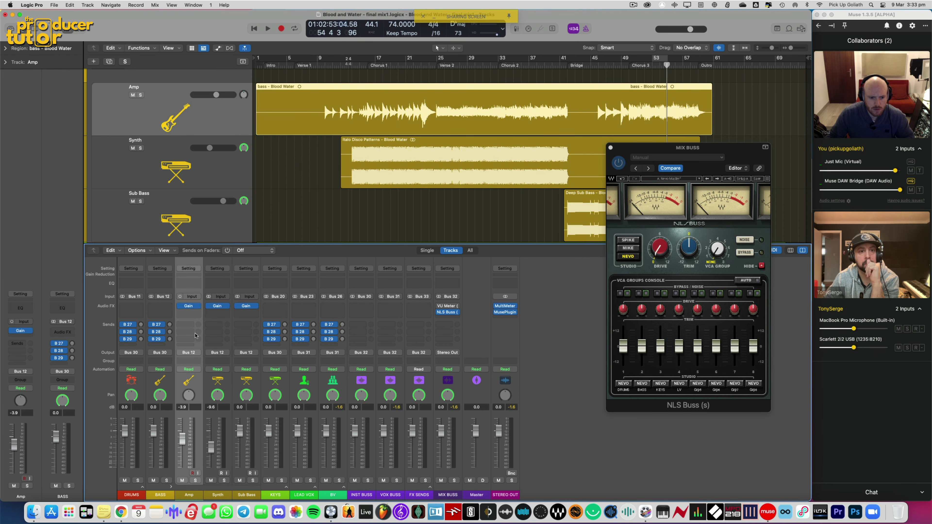
left_click(188, 312)
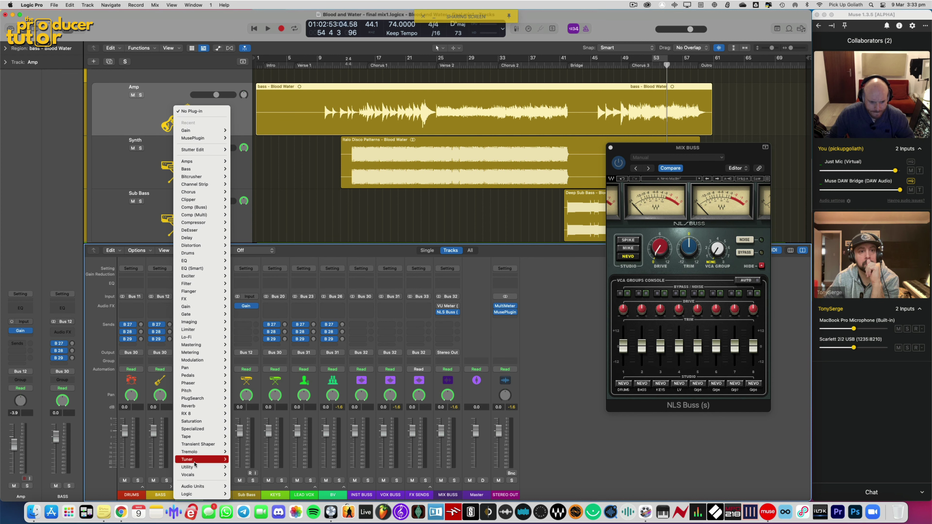
mouse_move(264, 467)
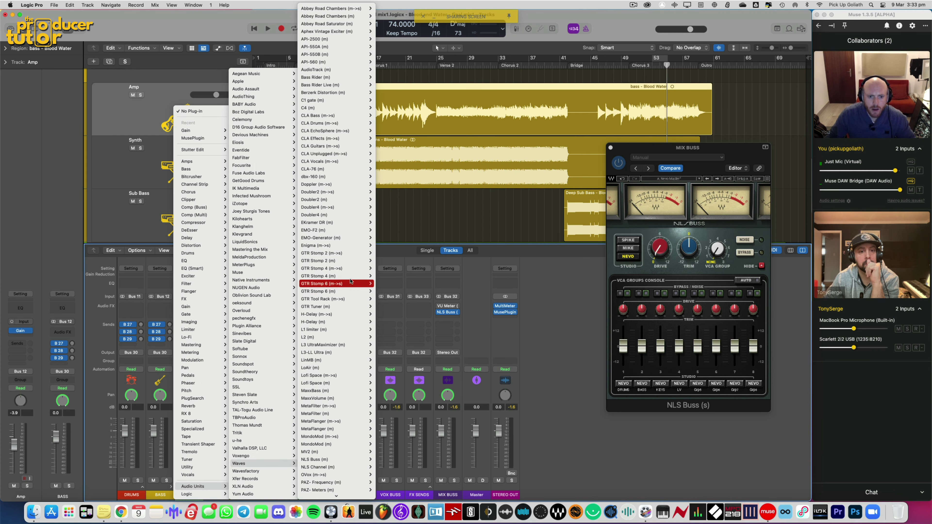
scroll(330, 316, "down", 4)
mouse_move(328, 400)
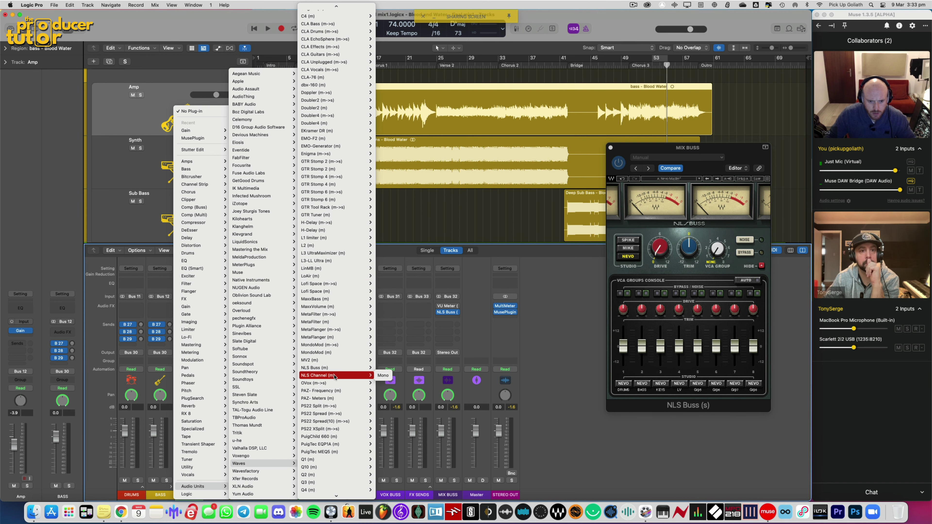
mouse_move(331, 376)
left_click(382, 376)
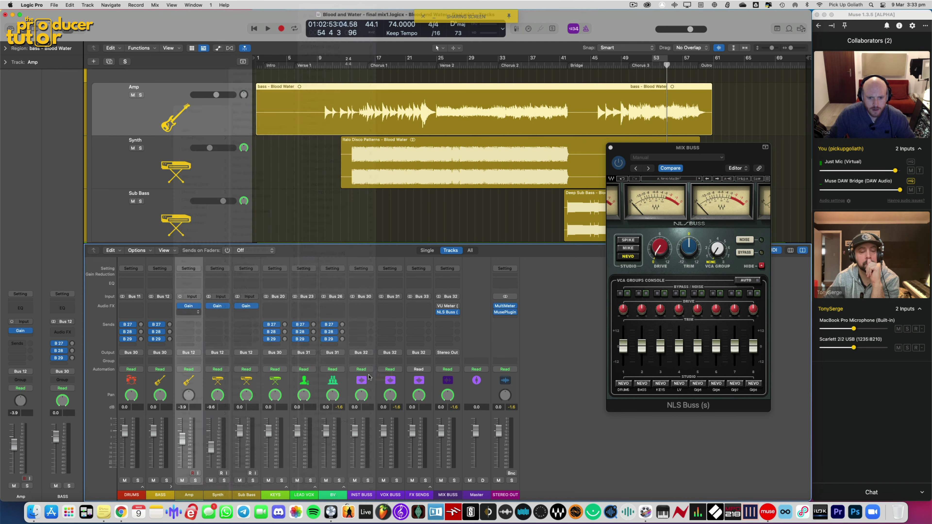
left_click_drag(352, 274, 352, 269)
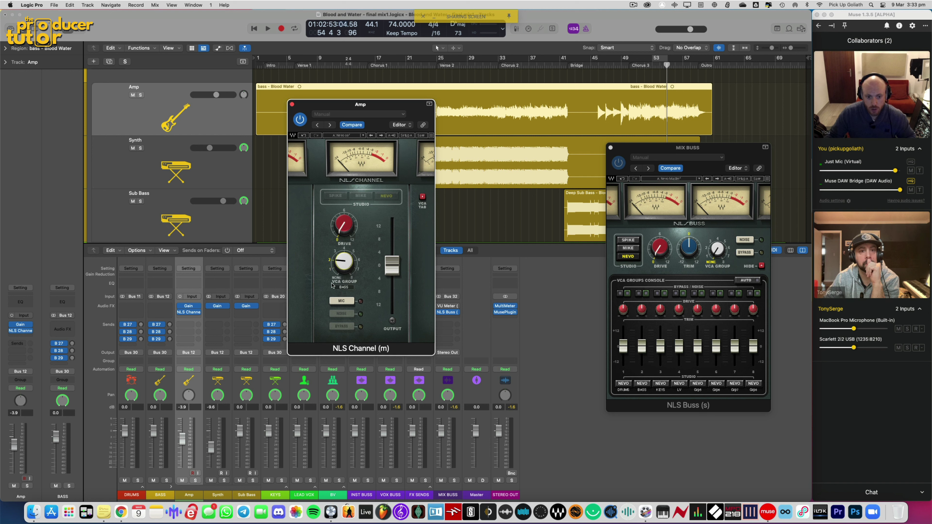
Step: Insert NLS Channel (s) after Gain on the Synth track and assign it to the BASS VCA group
left_click(219, 313)
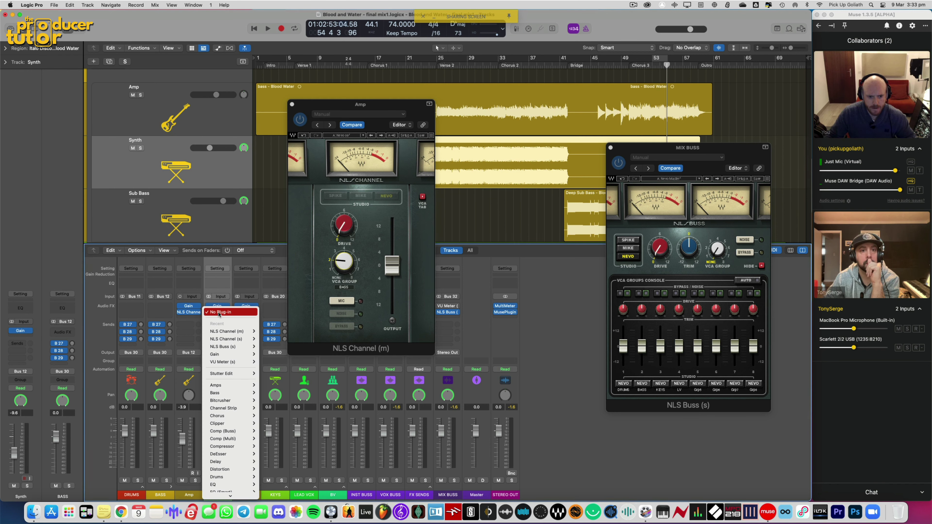
left_click(270, 341)
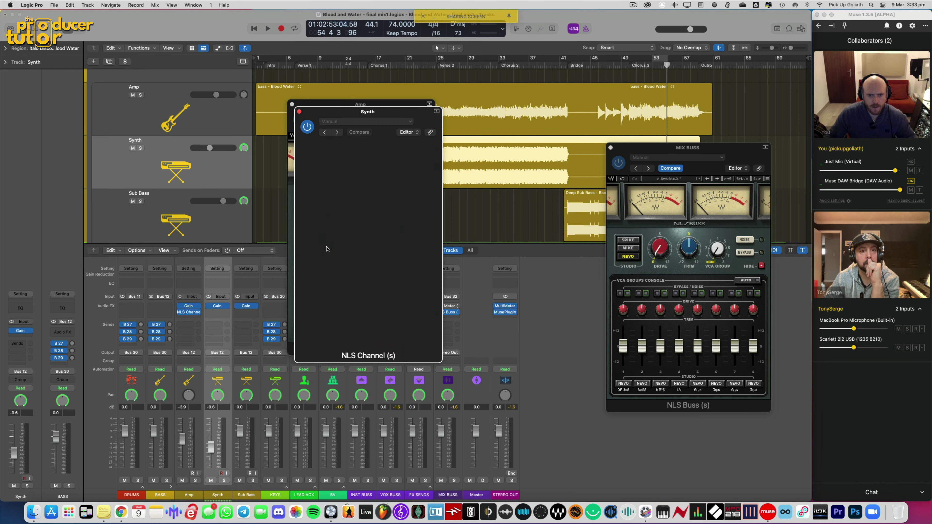
left_click_drag(351, 277, 351, 269)
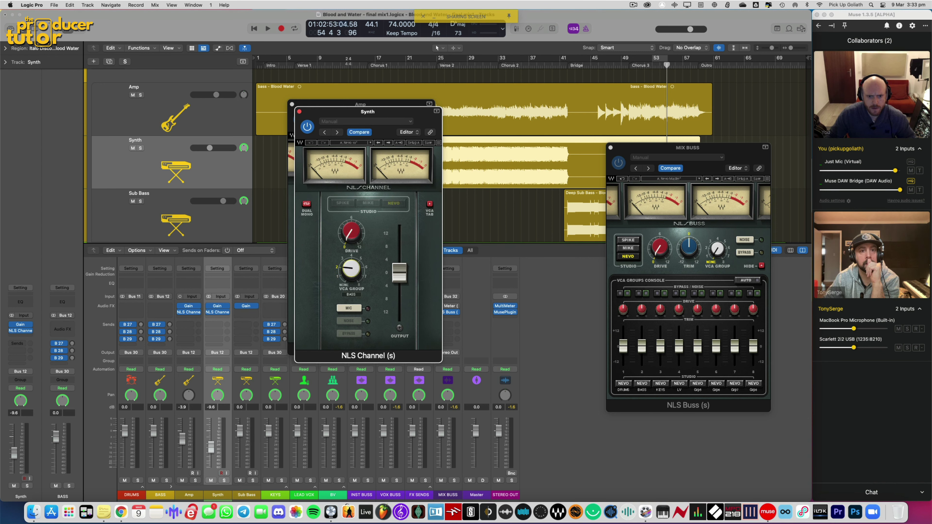
left_click_drag(390, 111, 537, 97)
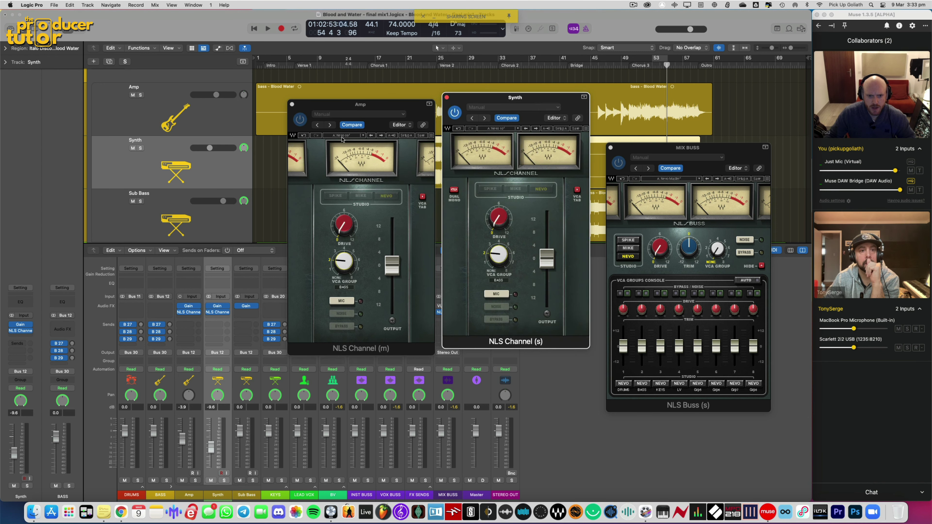
Step: Insert NLS Channel (s) on Sub Bass, assign it to the BASS VCA group, and close the three bass NLS Channel windows
left_click(246, 312)
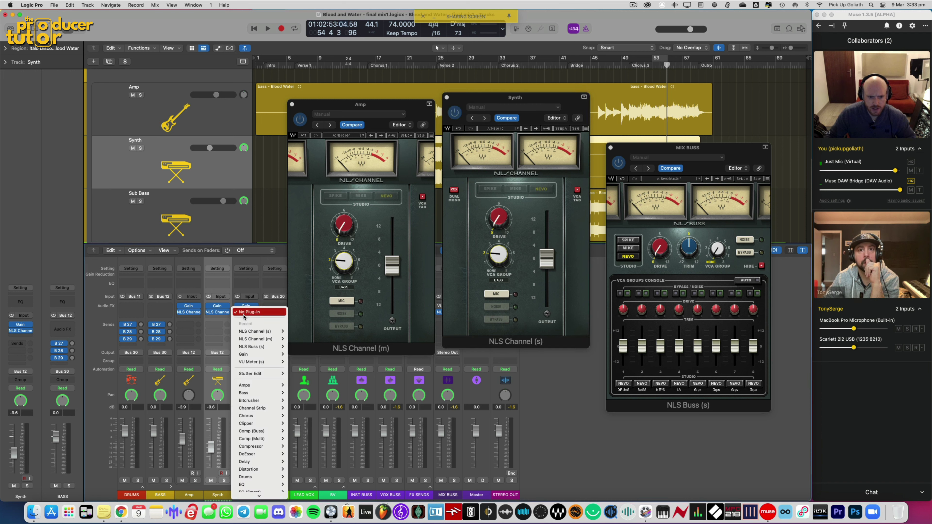
left_click(296, 331)
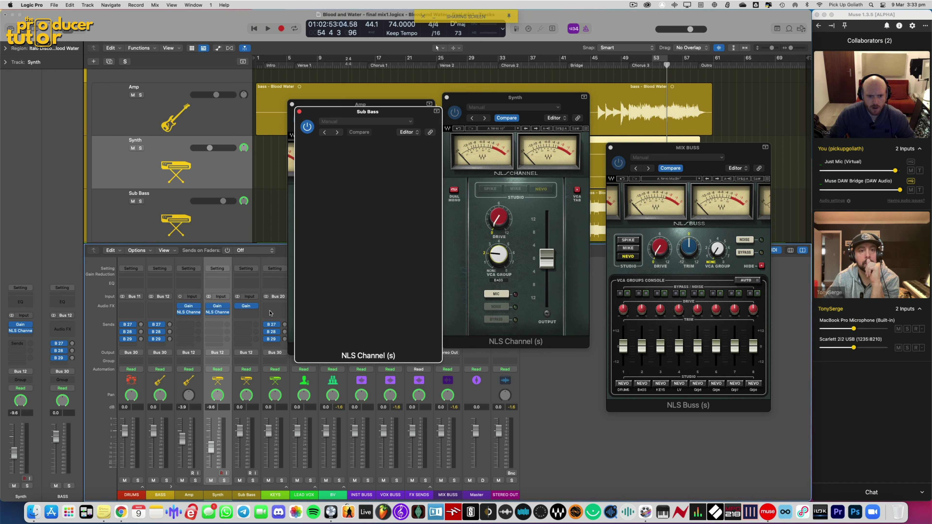
left_click_drag(352, 269, 352, 263)
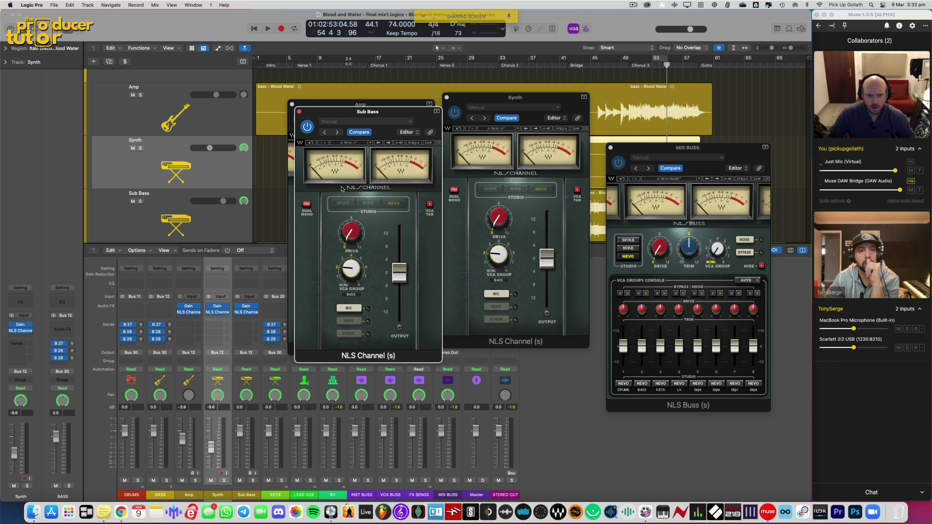
left_click(300, 111)
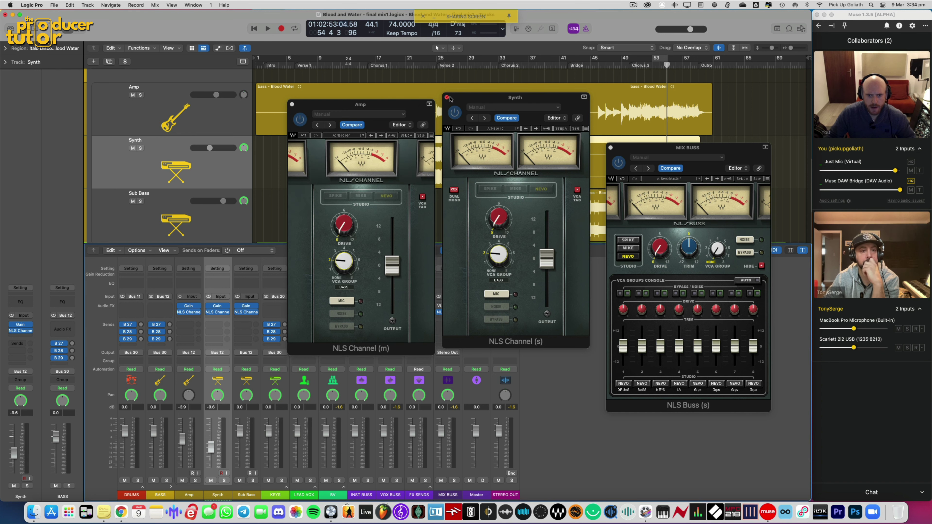
key("cmd+w")
left_click(292, 104)
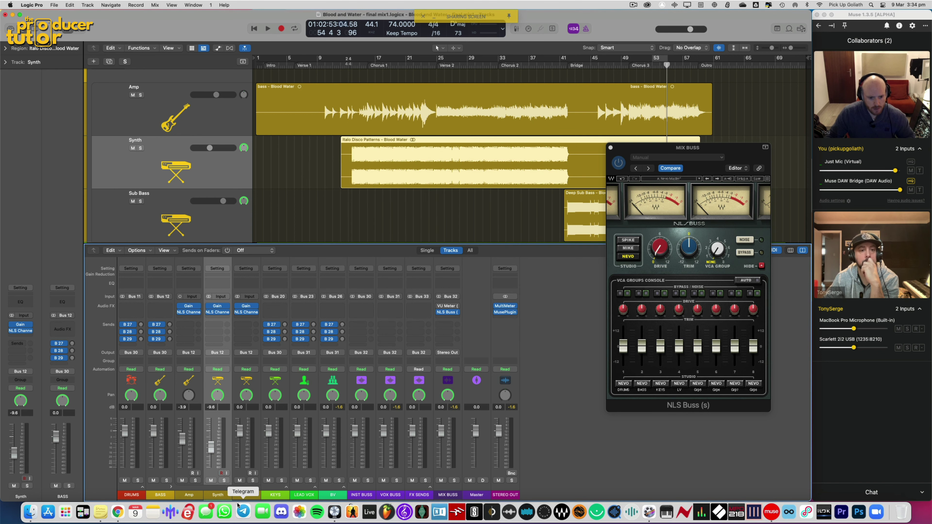
Step: Expand the KEYS stack in place of BASS and insert NLS Channel (s) on all its instrument tracks at once, leaving out the buss tracks
left_click(170, 487)
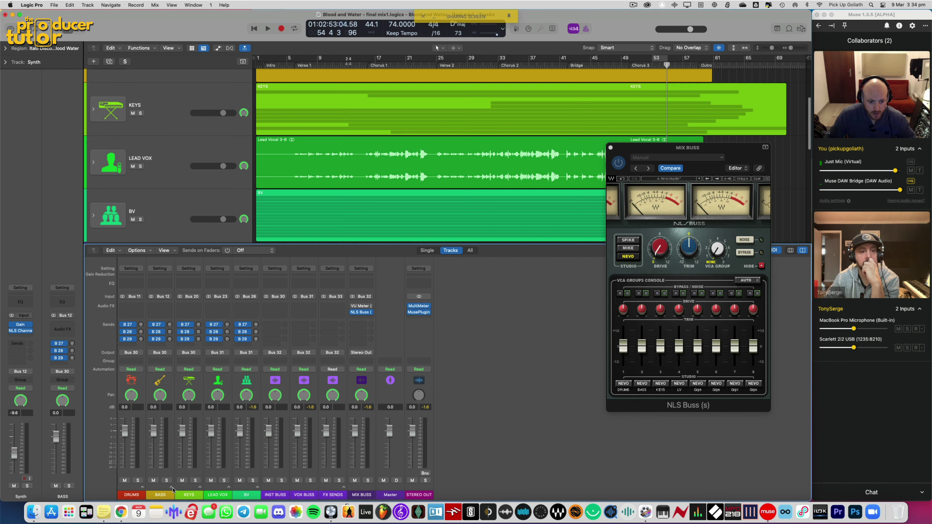
left_click(200, 487)
left_click(238, 384)
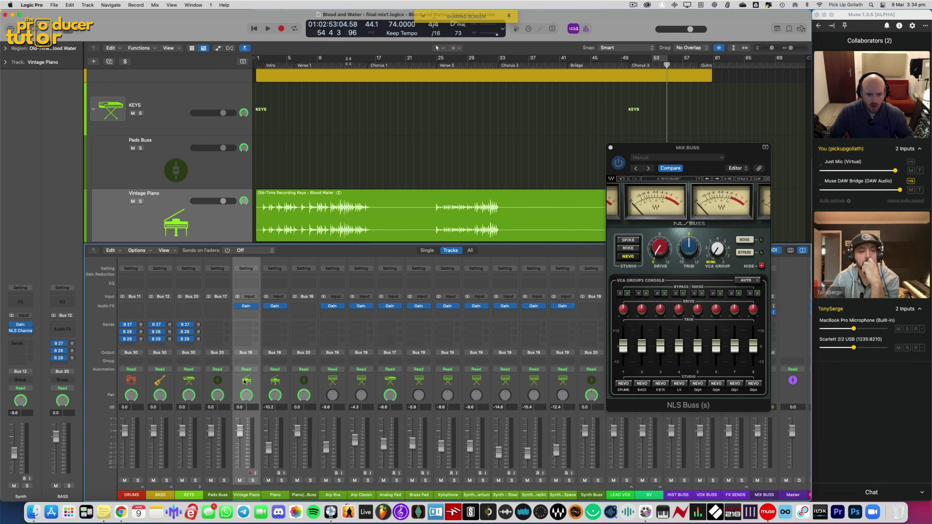
left_click(271, 384, "super")
left_click(338, 384, "super")
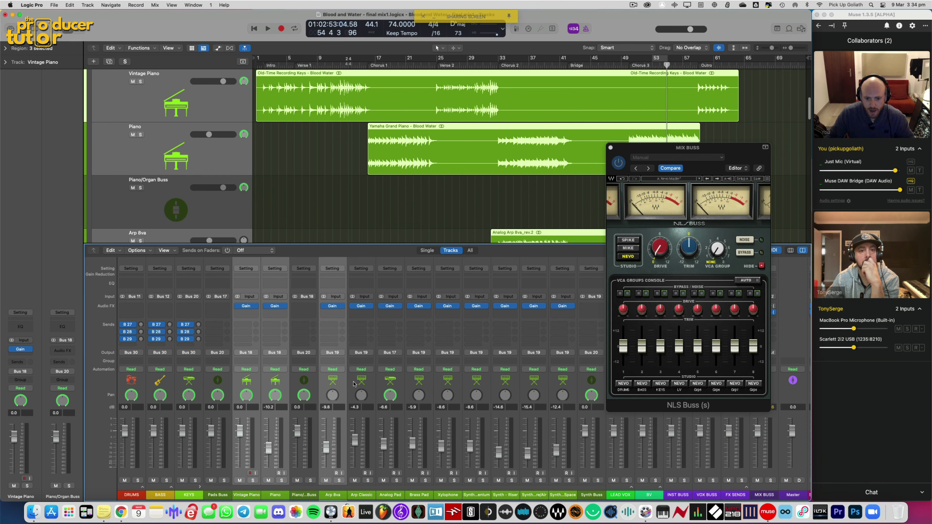
left_click(563, 384, "shift")
left_click(246, 315)
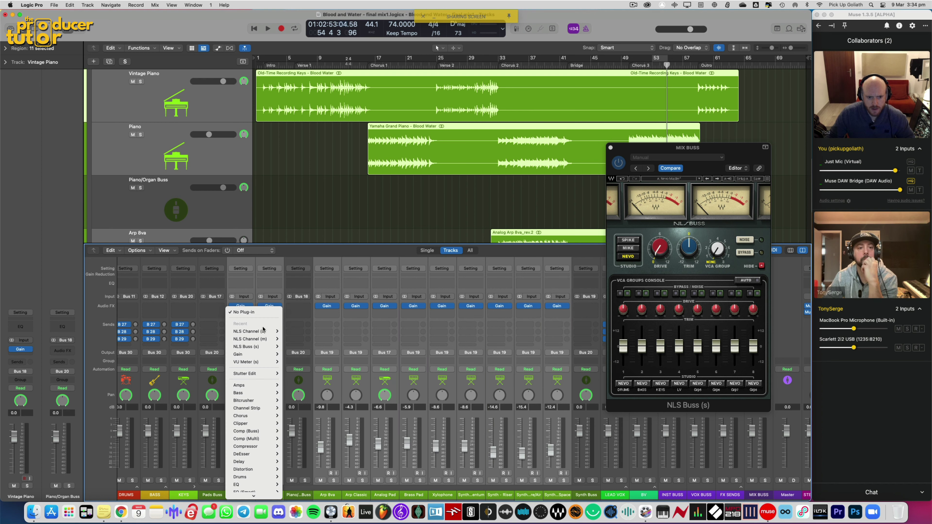
left_click(287, 333)
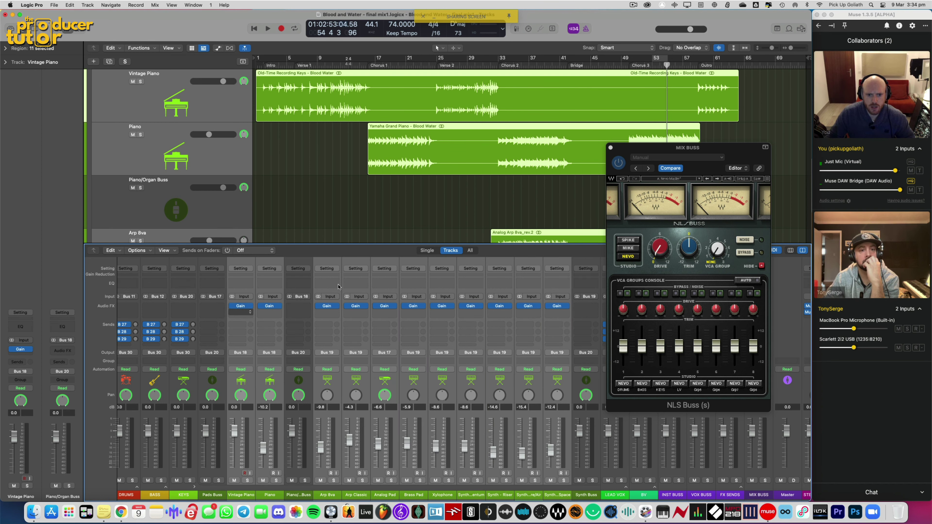
Step: Assign the NLS Channels of Piano, Arp Bva, Arp Classic and Analog Pad to the KEYS VCA group, closing each plug-in window
left_click(270, 313)
left_click(298, 112)
left_click(289, 105)
left_click(327, 312)
left_click(290, 104)
left_click(356, 312)
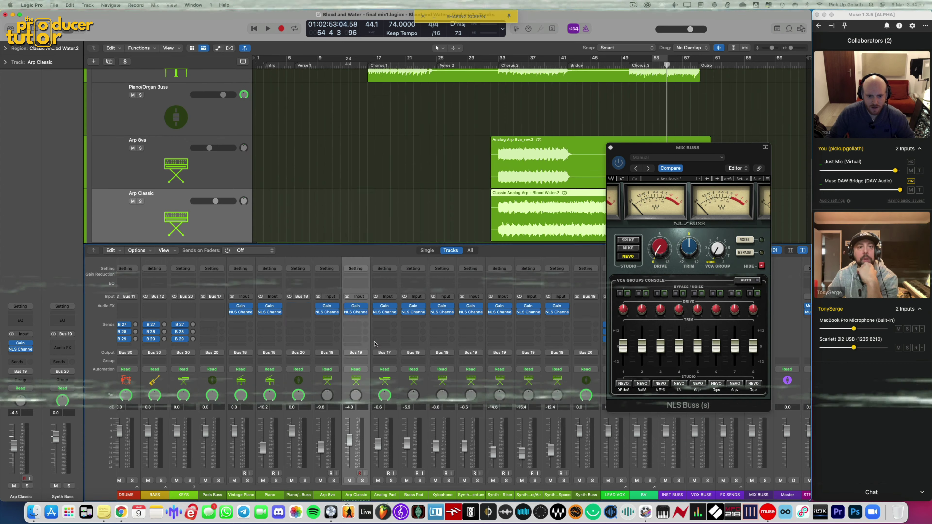
left_click(384, 312)
left_click(293, 104)
Step: Assign the NLS Channels of Brass Pad and Xylophone to the KEYS VCA group and close their windows
left_click(414, 312)
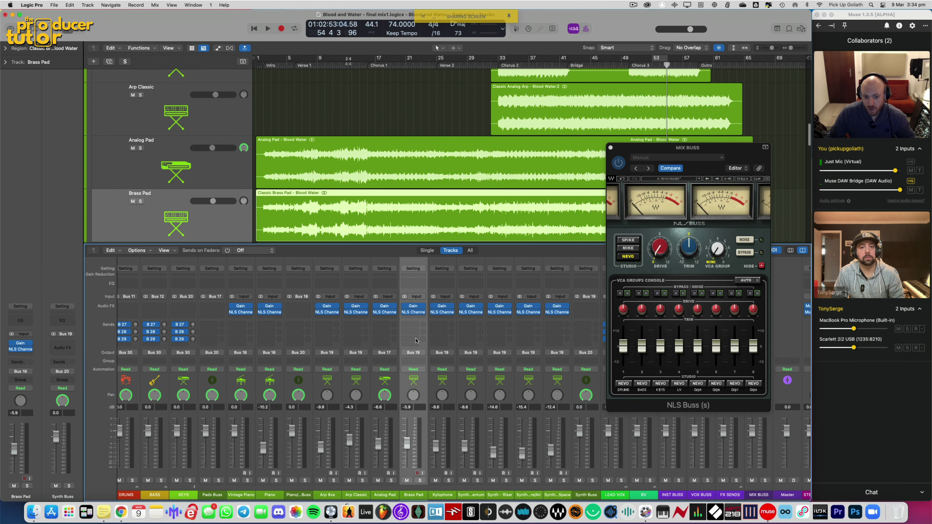
left_click_drag(344, 250, 345, 240)
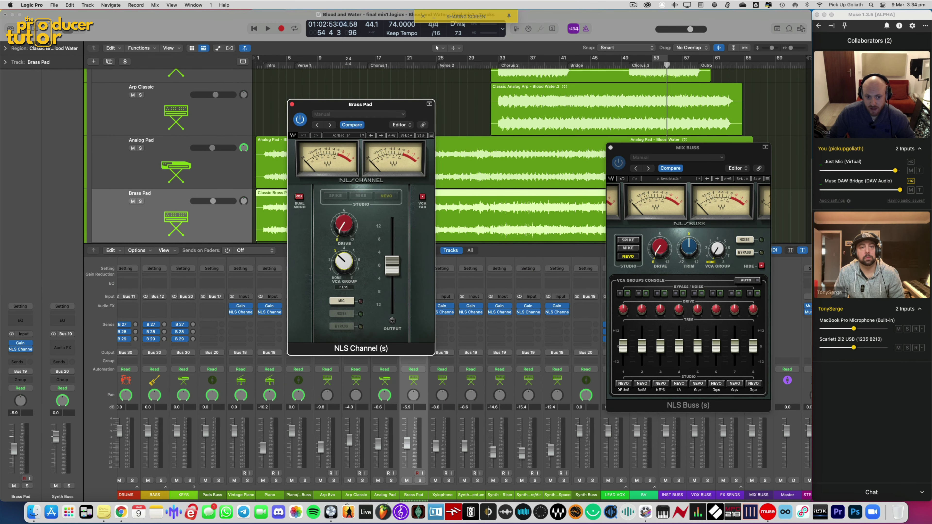
left_click(292, 104)
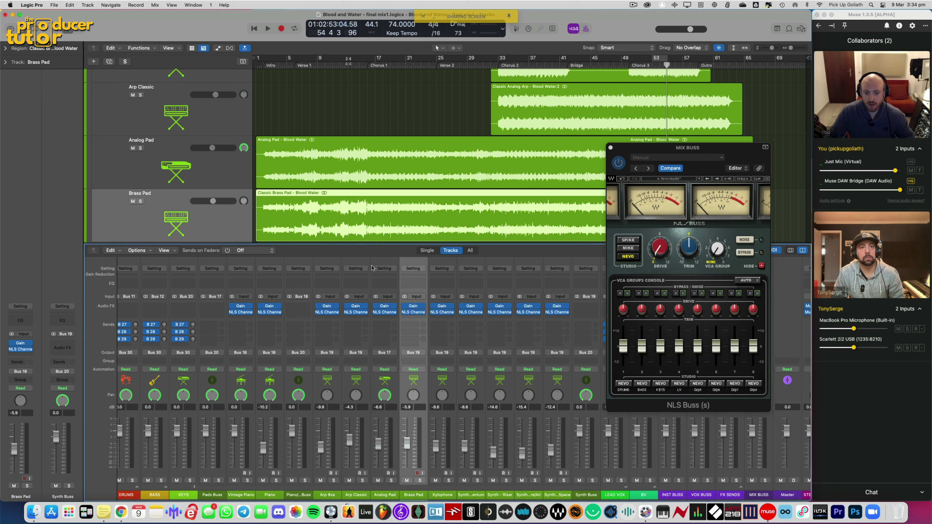
left_click(444, 382)
left_click(442, 313)
left_click_drag(344, 262, 344, 254)
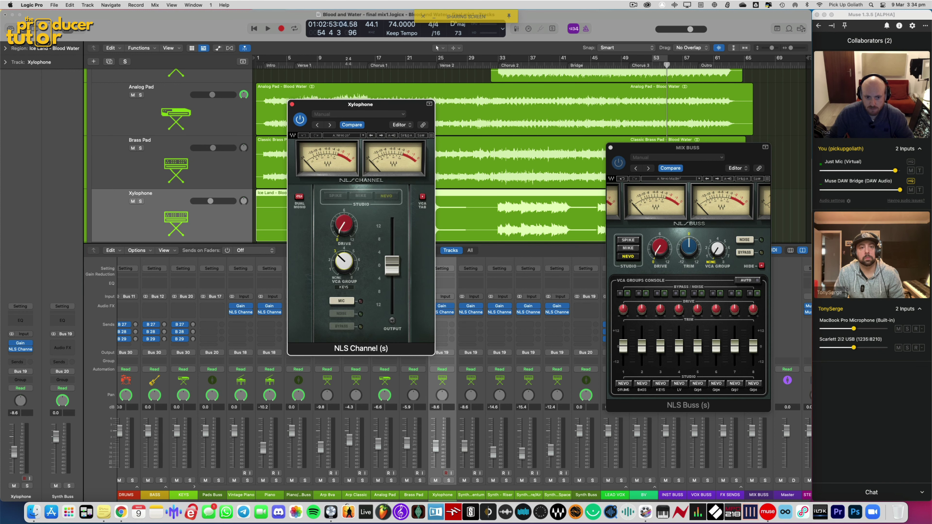
left_click(292, 105)
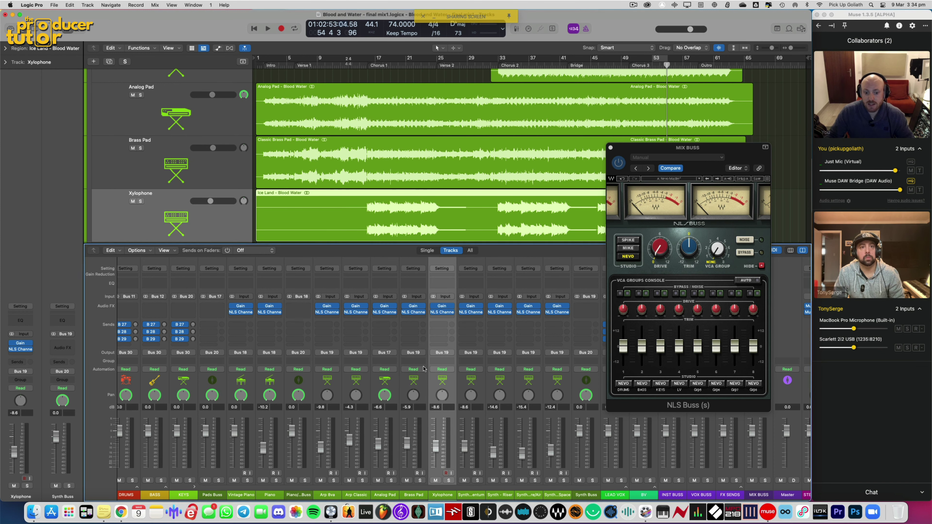
Step: Assign the NLS Channels of Synth - Momentum and Synth - Riser to the KEYS VCA group and close their windows
left_click(476, 385)
left_click(471, 312)
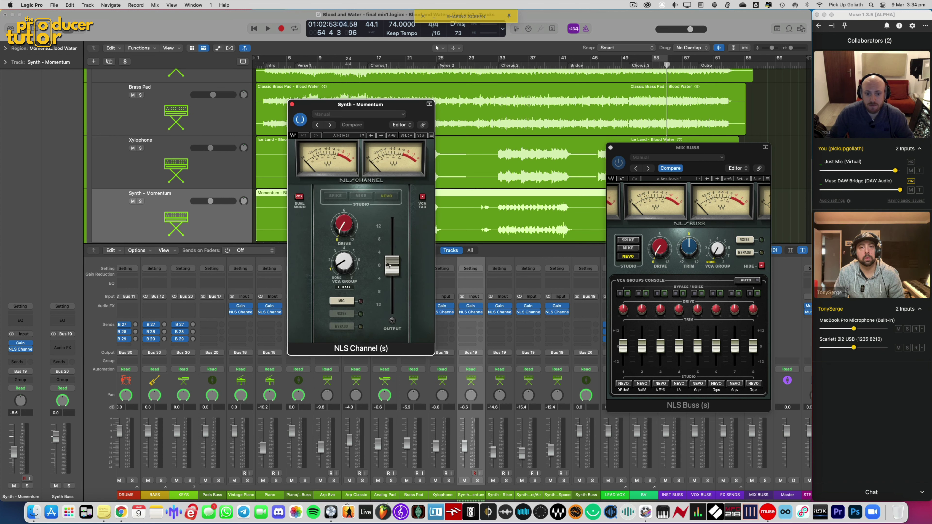
left_click_drag(347, 264, 347, 259)
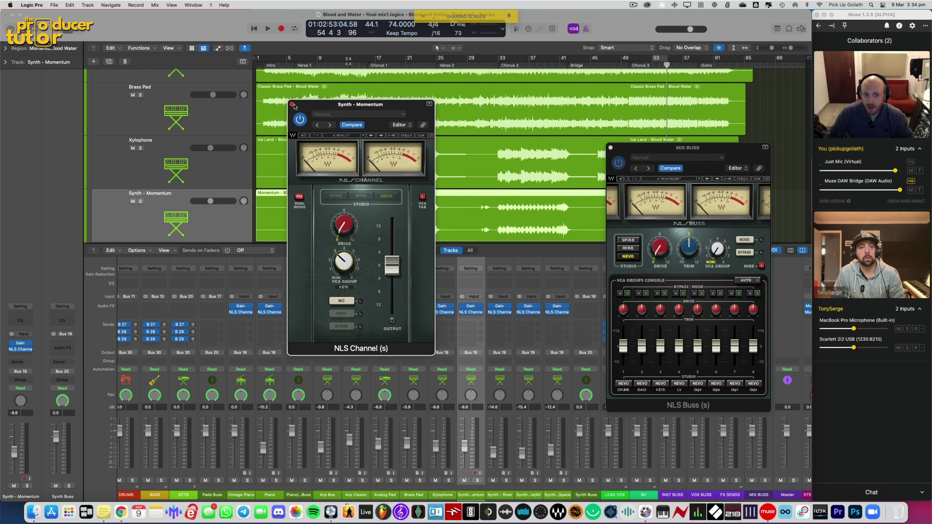
left_click(292, 105)
left_click(497, 362)
left_click(500, 312)
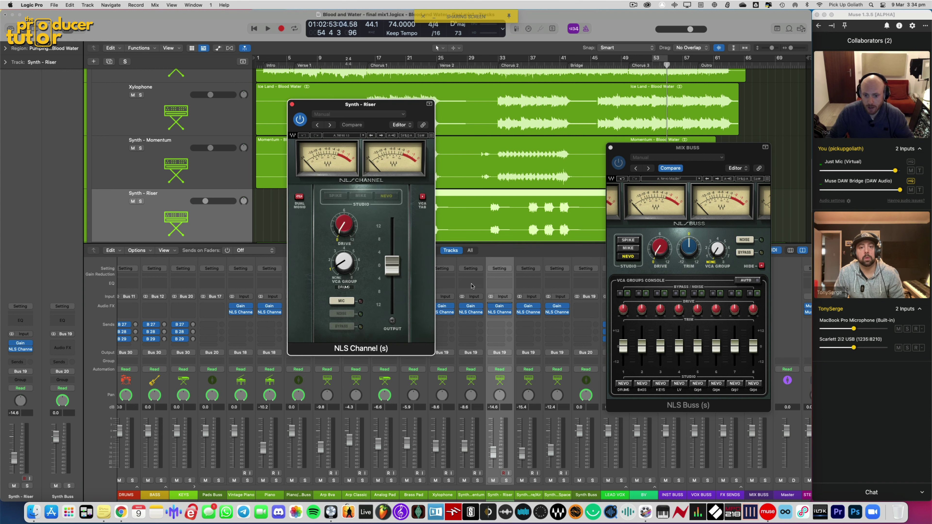
left_click_drag(342, 271, 341, 267)
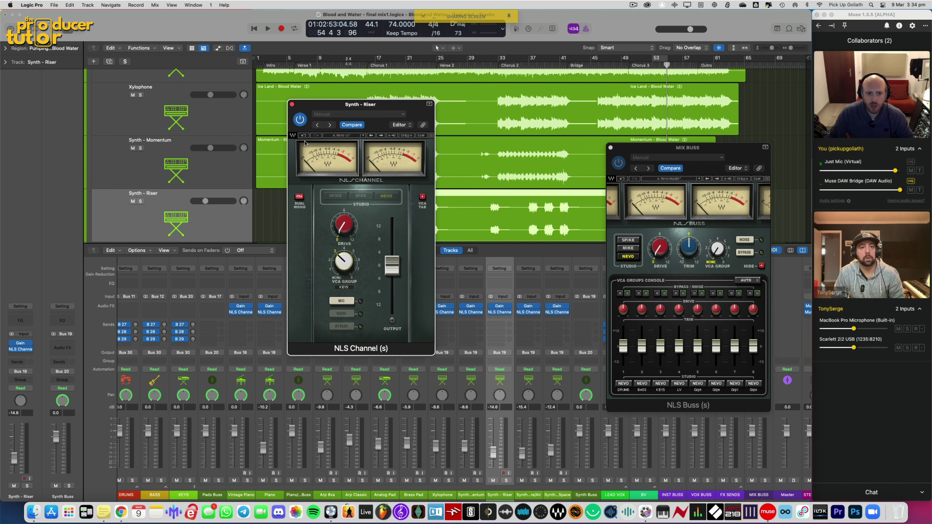
left_click(292, 104)
Step: Assign the NLS Channels of Synth - Stratosphere/Air and Synth - Wave Space to the KEYS VCA group
left_click(526, 384)
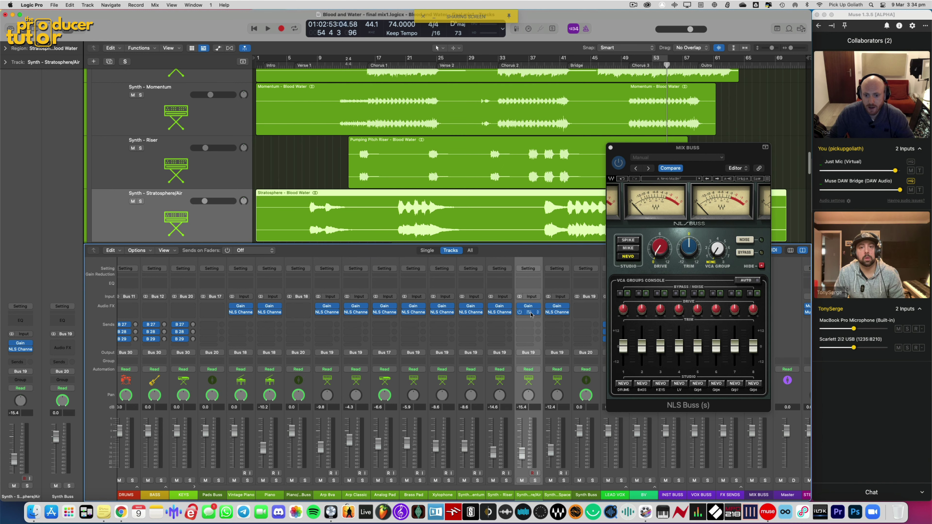
left_click(529, 312)
left_click_drag(340, 260, 337, 243)
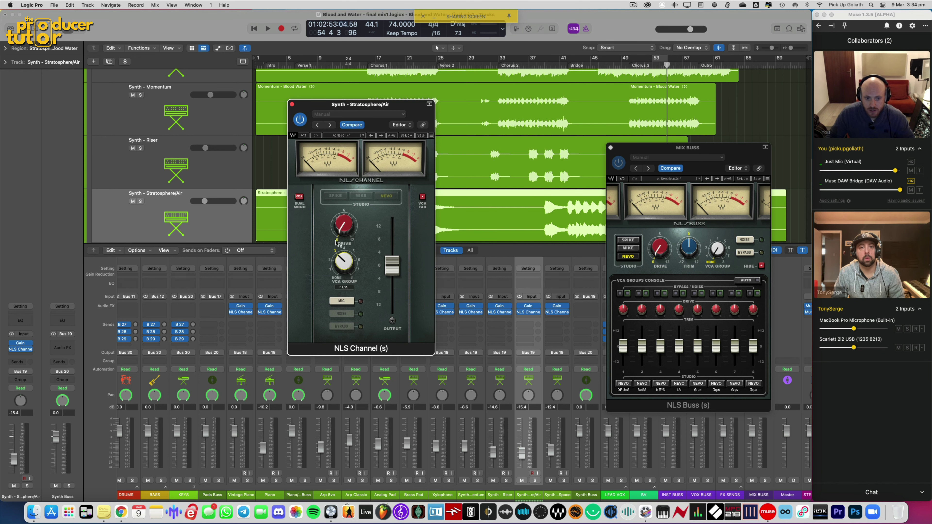
left_click(292, 104)
left_click(569, 382)
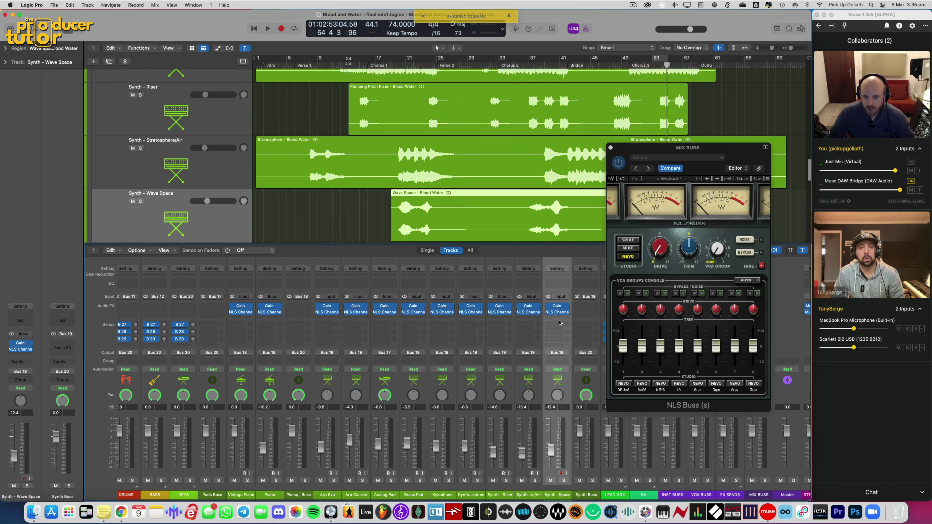
left_click(557, 312)
left_click_drag(340, 265, 340, 259)
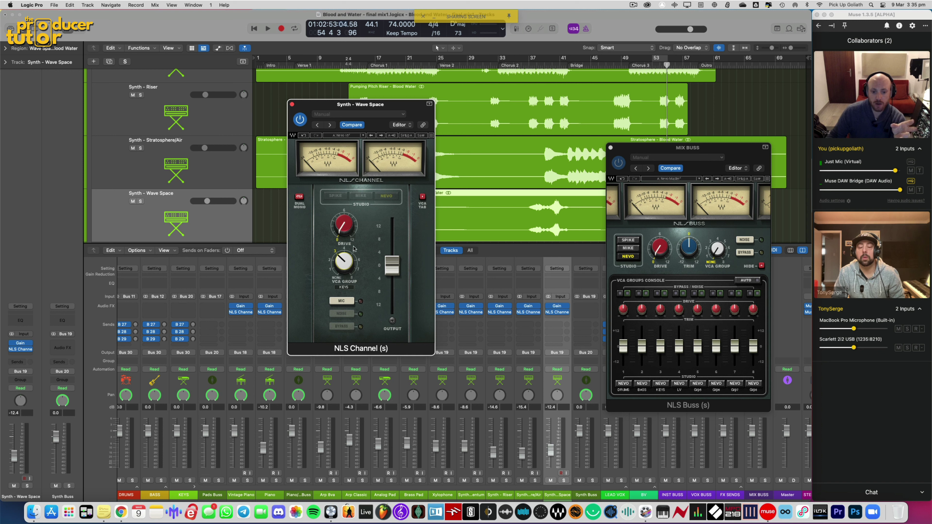
Step: Try a higher Drive with a lowered Output on the Wave Space NLS Channel and reset both controls
mouse_move(344, 229)
left_mouse_down()
mouse_move(344, 220)
mouse_move(347, 231)
left_mouse_up()
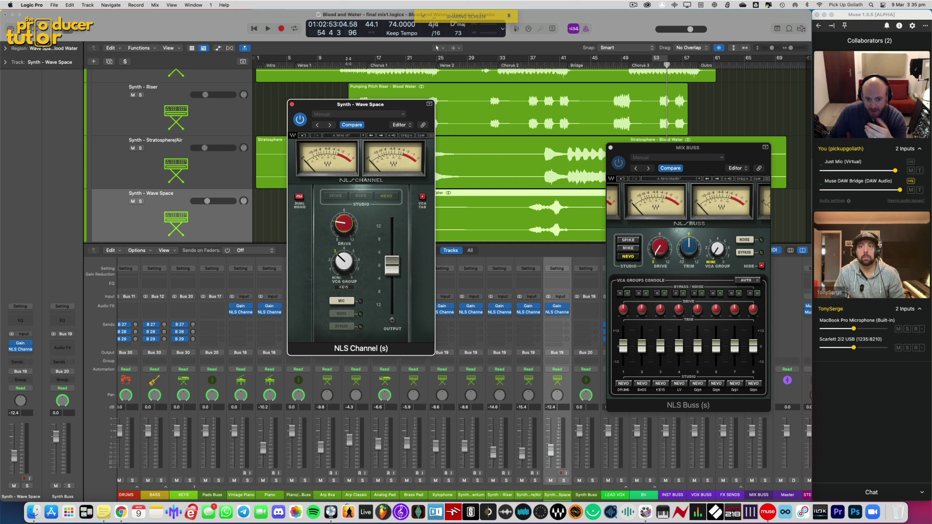
left_click_drag(392, 265, 392, 275)
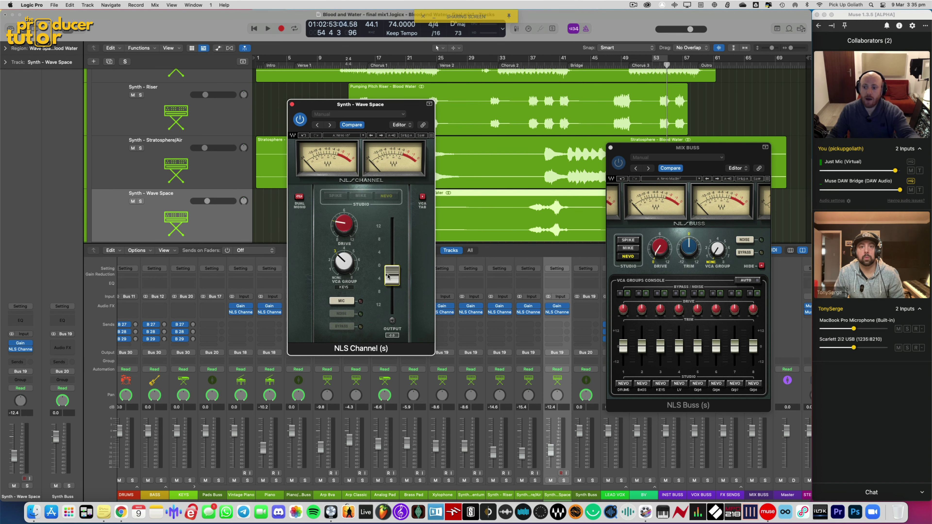
left_click_drag(390, 278, 390, 269)
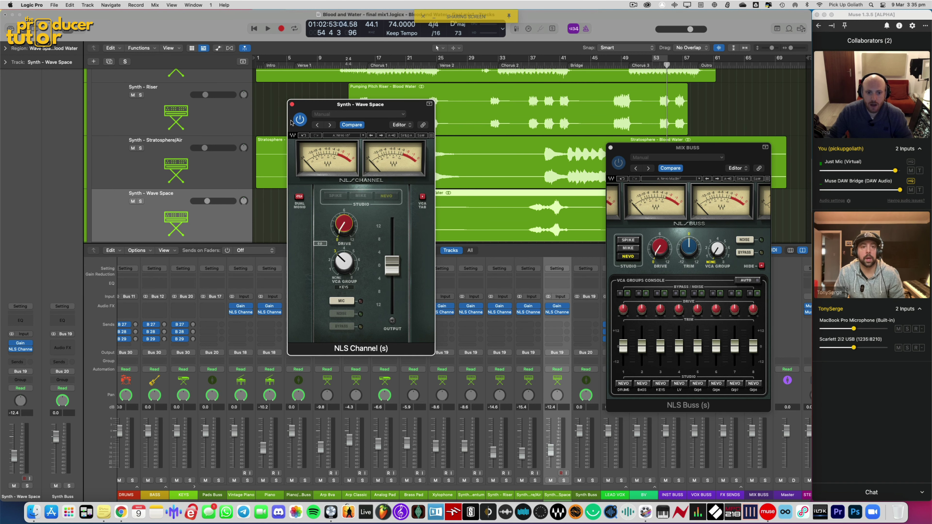
Step: Close the Wave Space plug-in window, expand the LEAD VOX stack in place of KEYS and select the Lead Vox track
left_click(292, 104)
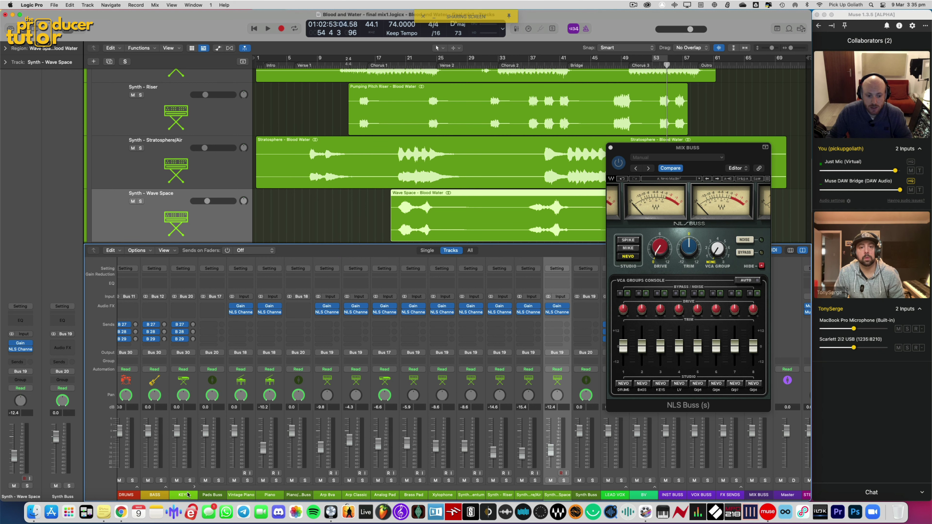
left_click(195, 487)
left_click(229, 487)
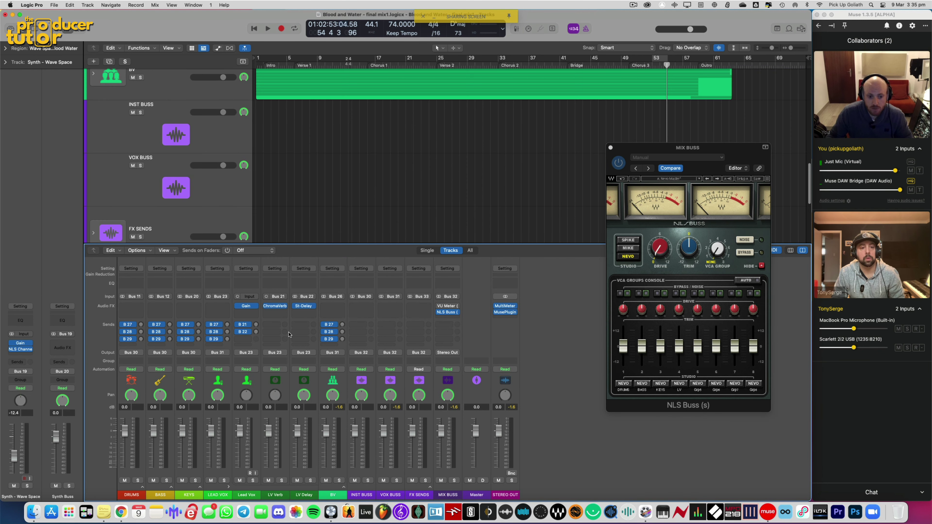
left_click(229, 383)
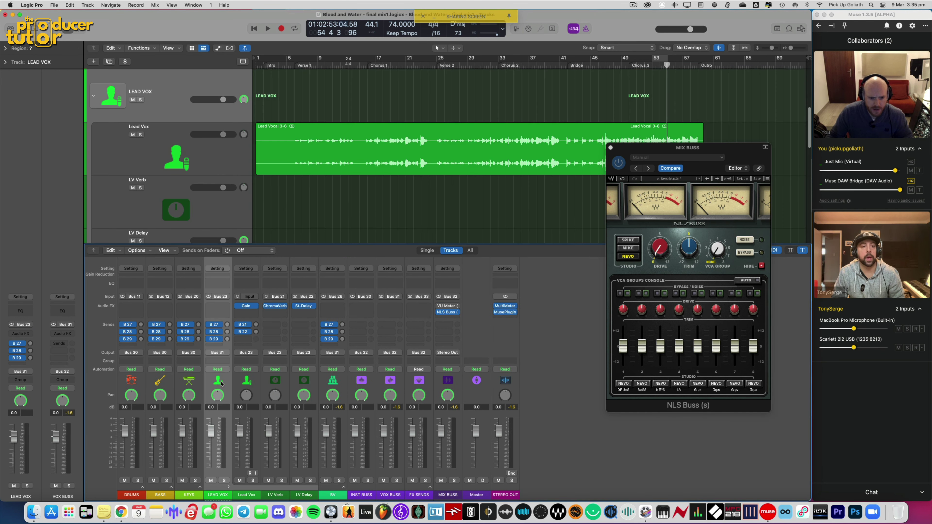
left_click(244, 383)
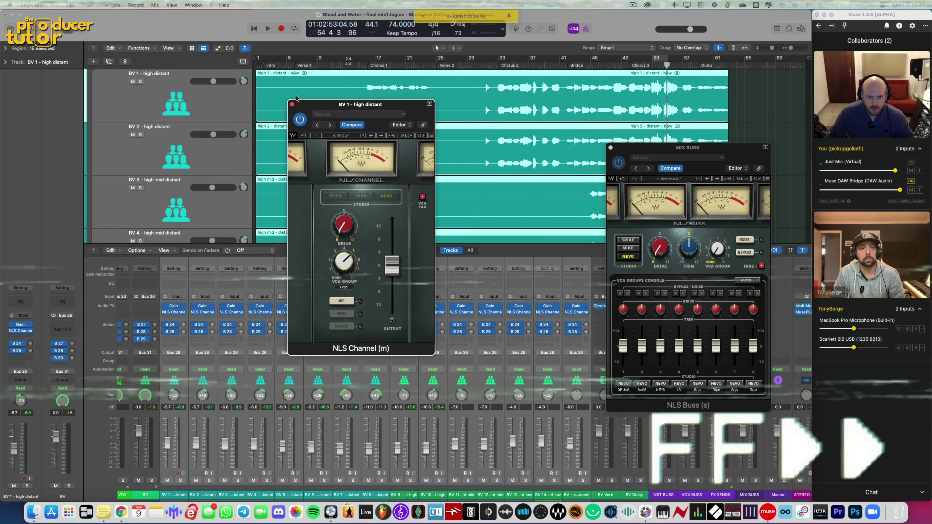
Step: Close the BV 4 plug-in window and assign the NLS Channels of BV 5 and BV 6 to VCA group 5, closing each window
key("Down")
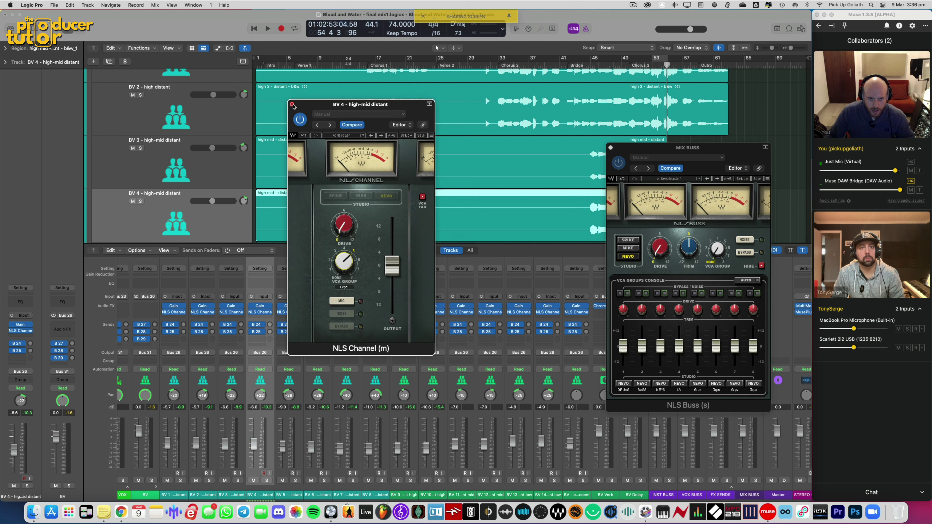
left_click(293, 104)
key("Down")
left_click(291, 313)
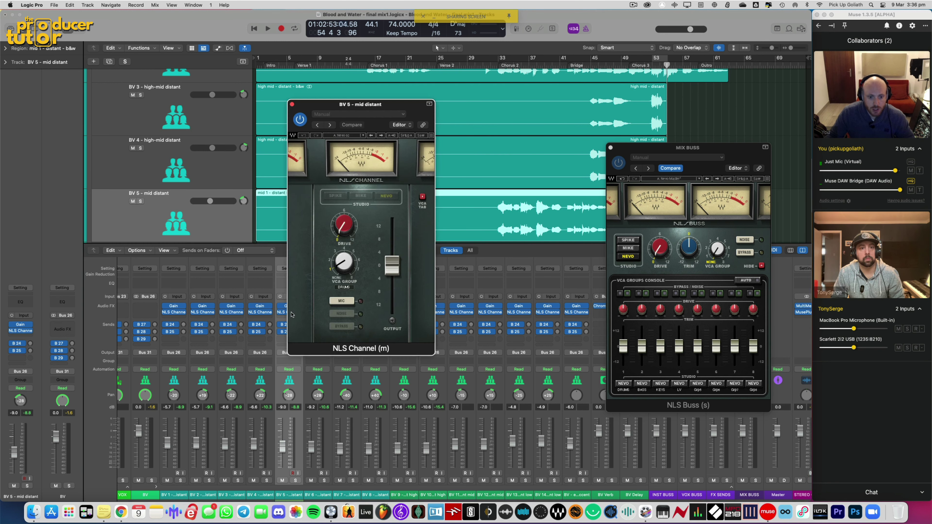
left_click_drag(329, 262, 330, 244)
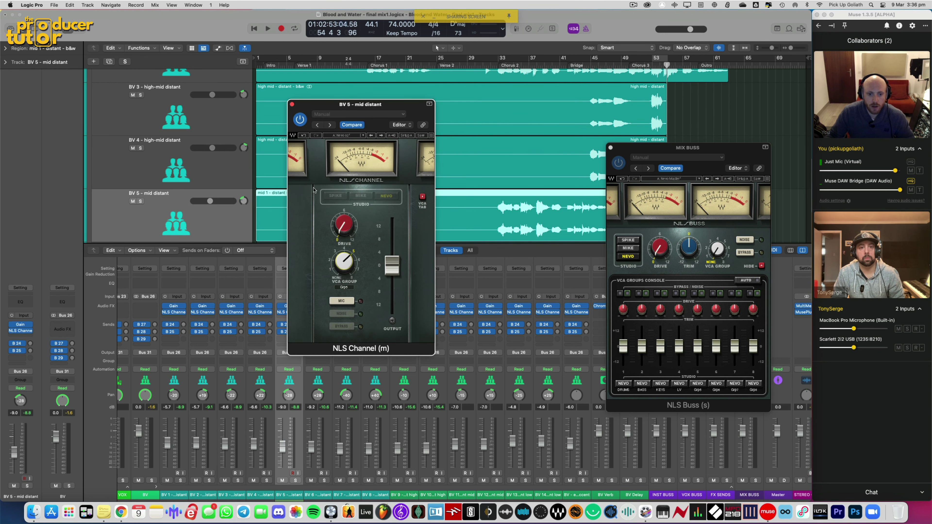
left_click(292, 104)
key("Down")
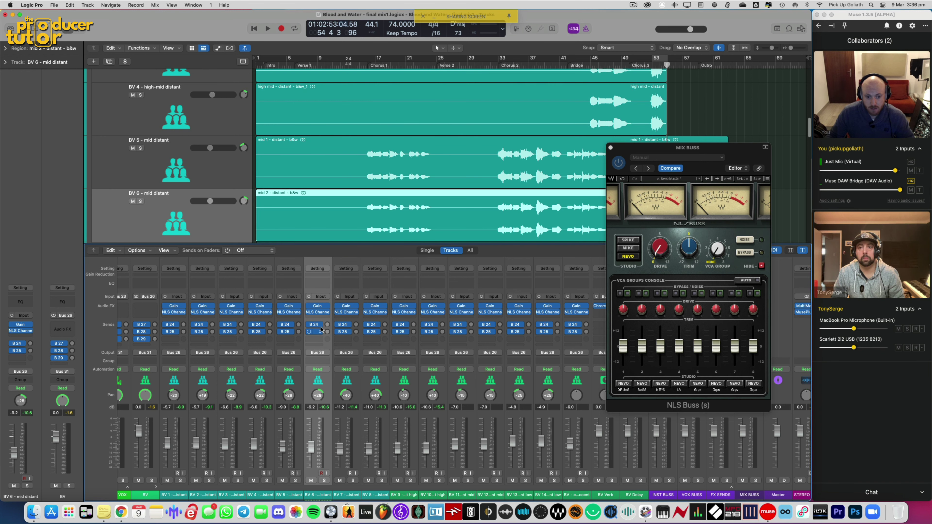
left_click(318, 313)
left_click_drag(342, 265, 341, 256)
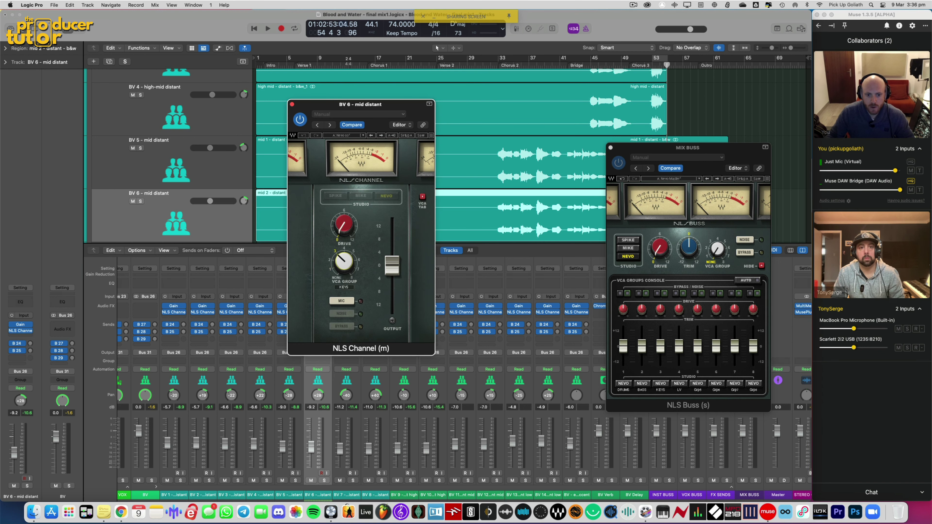
left_click(292, 104)
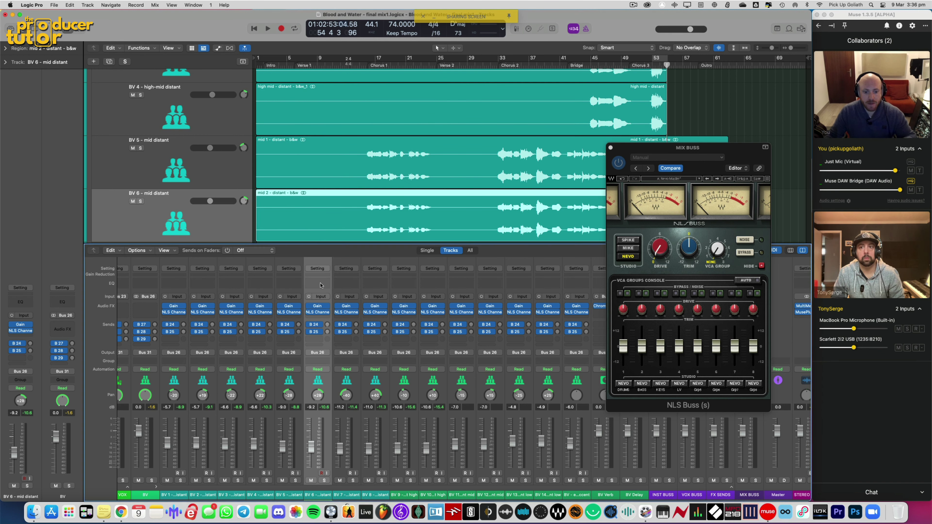
Step: Assign the NLS Channels of BV 7 and BV 8 to VCA group 5, close their windows and select BV 9
key("Down")
left_click(350, 313)
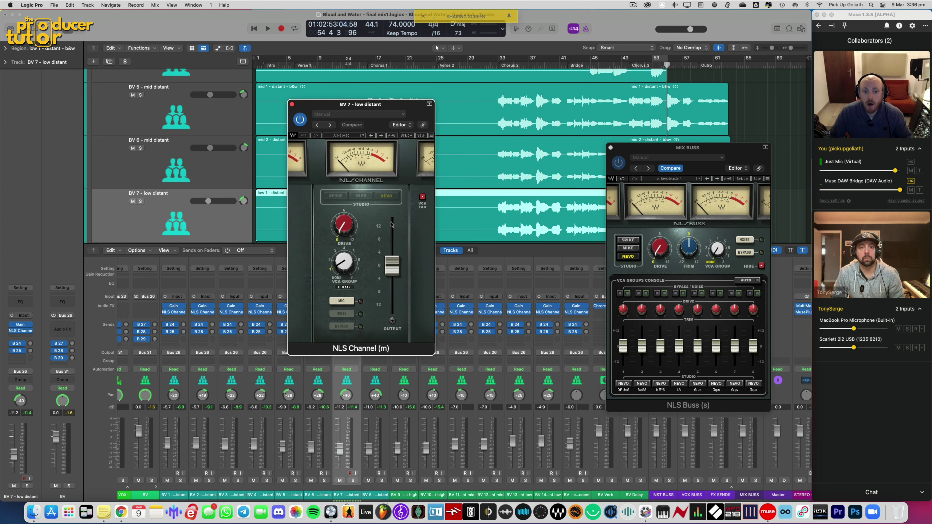
left_click_drag(344, 265, 343, 257)
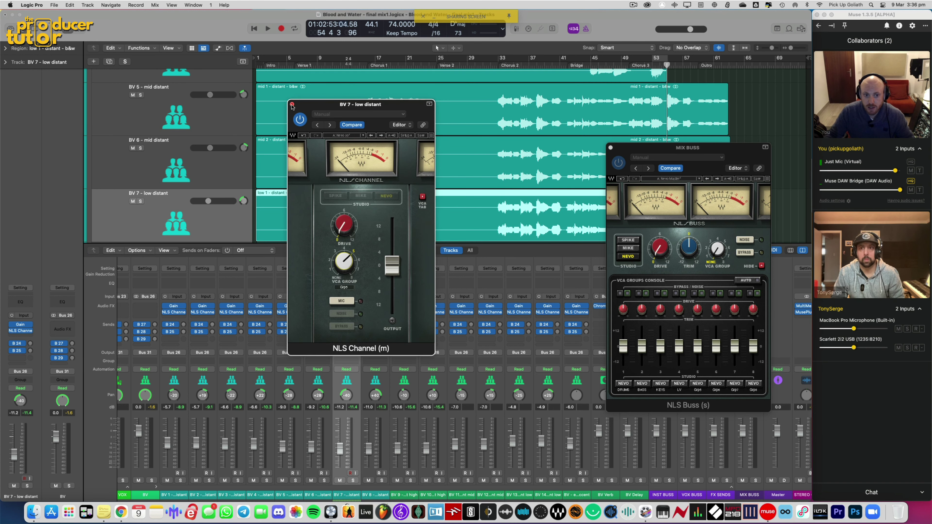
left_click(292, 105)
key("Down")
left_click(375, 313)
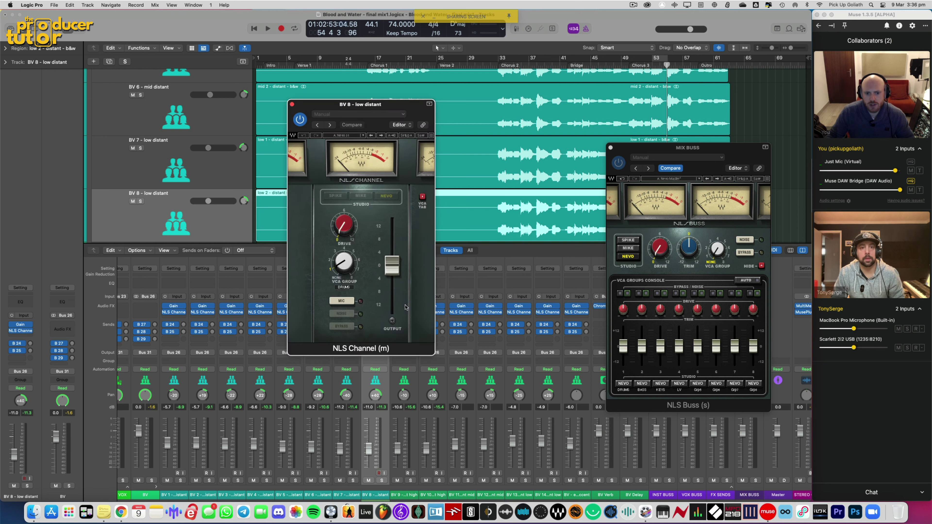
left_click_drag(347, 261, 347, 255)
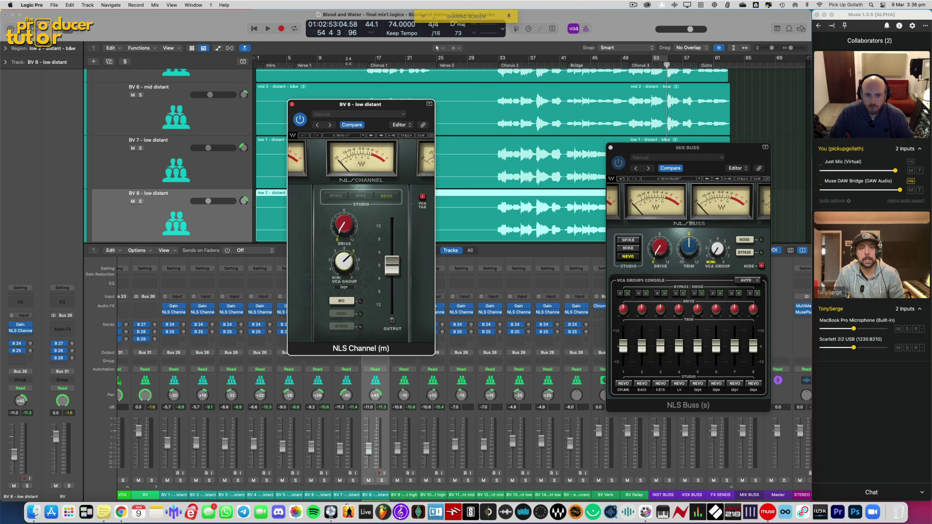
left_click(292, 104)
key("Down")
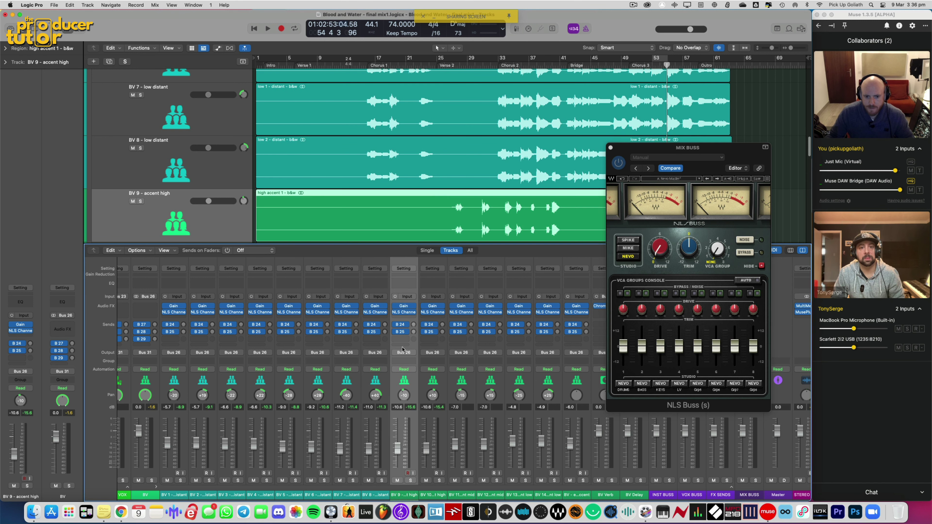
Step: Assign the NLS Channel plugins on the high and mid accent backing vocals to VCA group 5
left_click(403, 313)
left_click_drag(345, 264, 345, 257)
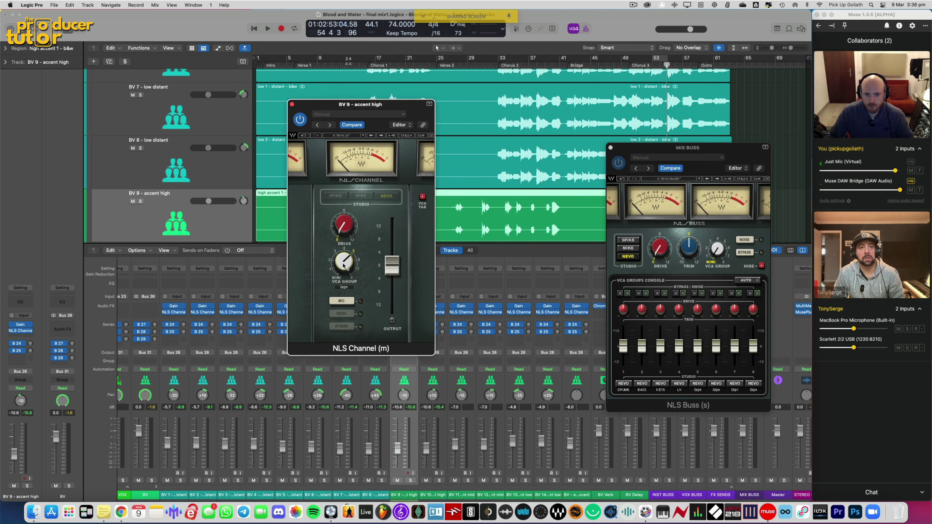
left_click(292, 104)
key("Down")
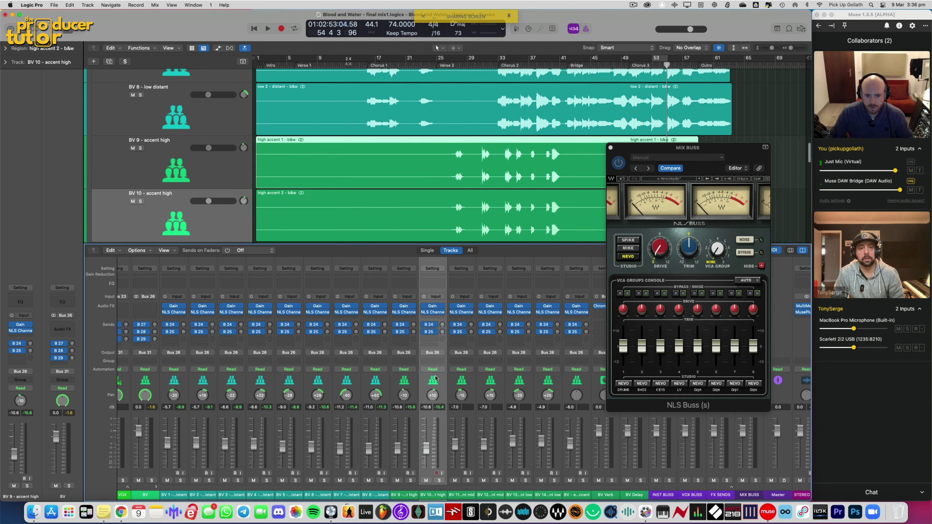
key("Down")
left_click(461, 313)
left_click(293, 104)
Step: Assign the NLS Channel plugins on the two low accent backing vocals, BV 13 and BV 14, to VCA group 5
key("Down")
key("Down")
left_click(518, 312)
mouse_move(345, 263)
left_mouse_down()
mouse_move(344, 253)
mouse_move(352, 262)
left_mouse_up()
left_click(293, 104)
left_click(548, 313)
Step: Rename the fifth VCA group in the MIX BUSS's NLS Buss console as BV
double_click(698, 390)
type("BV")
key("Return")
Step: Check the VCA group in the BV - end accent track's NLS Channel and close the open NLS Channel windows
left_click(572, 312)
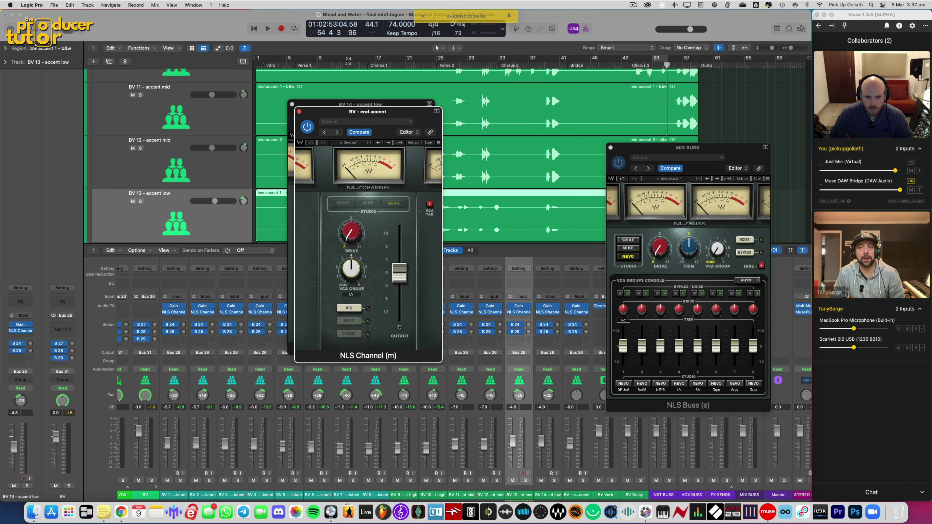
left_click(299, 112)
left_click(292, 104)
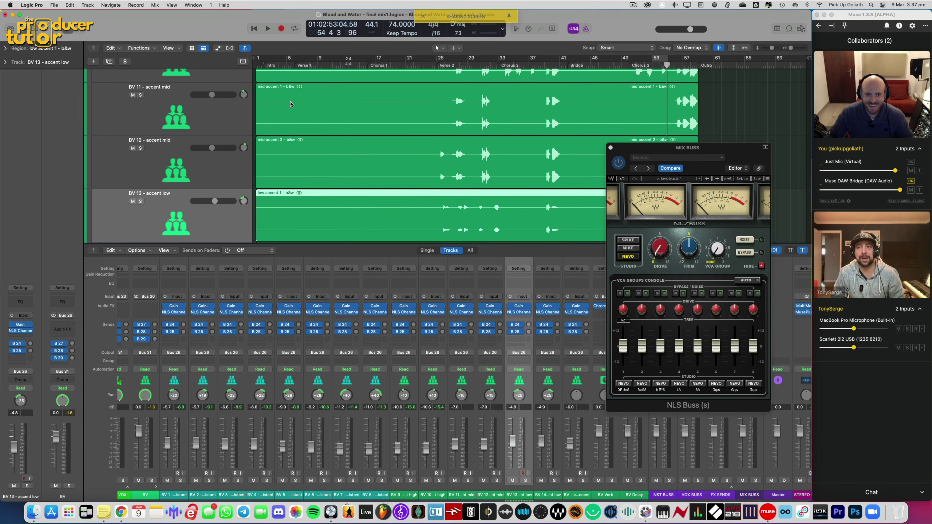
Step: Close the MIX BUSS's NLS Buss window and select the BV Verb channel
left_click(551, 381)
left_click(578, 381)
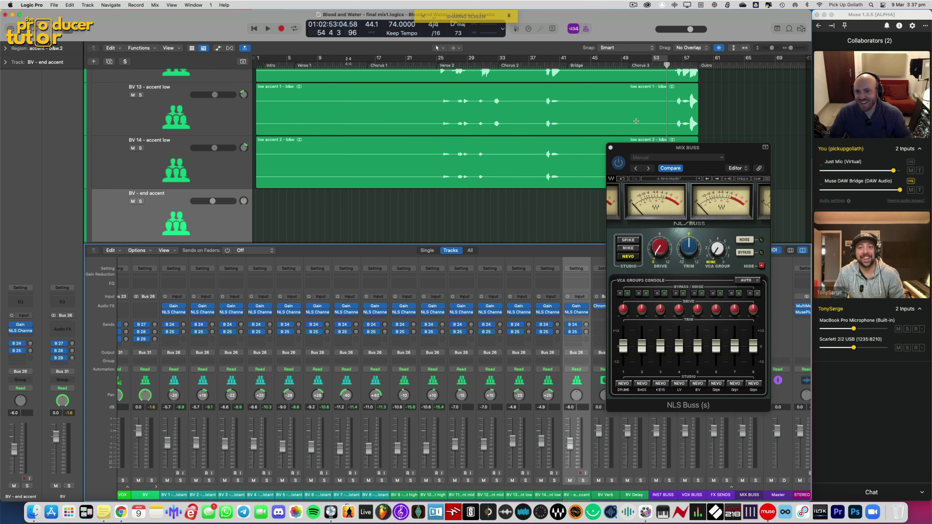
left_click_drag(630, 150, 625, 158)
left_click(606, 156)
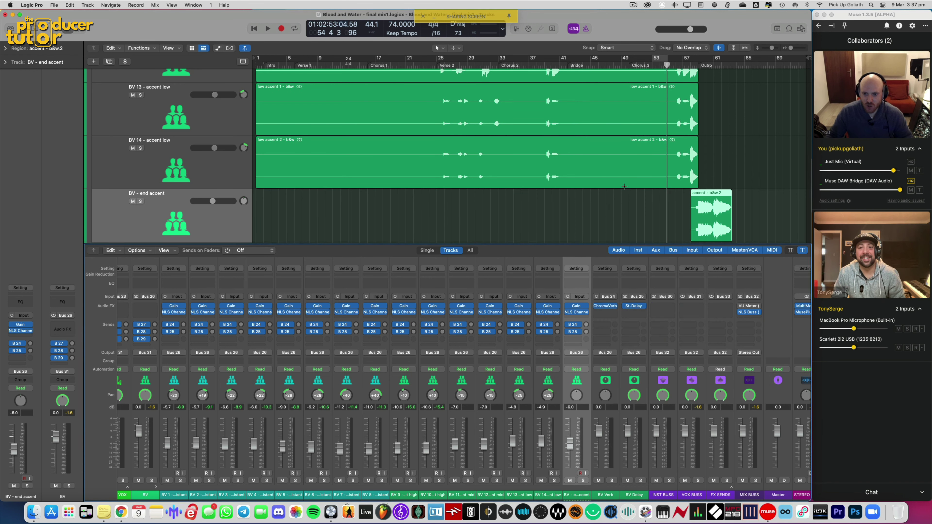
left_click(634, 197)
scroll(611, 382, "right", 3)
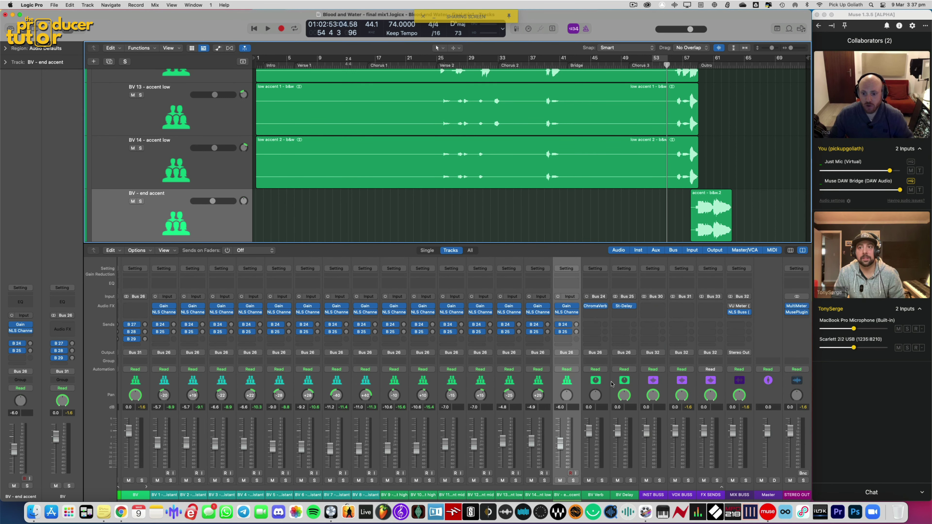
left_click(608, 383)
left_click(632, 381)
left_click(589, 382)
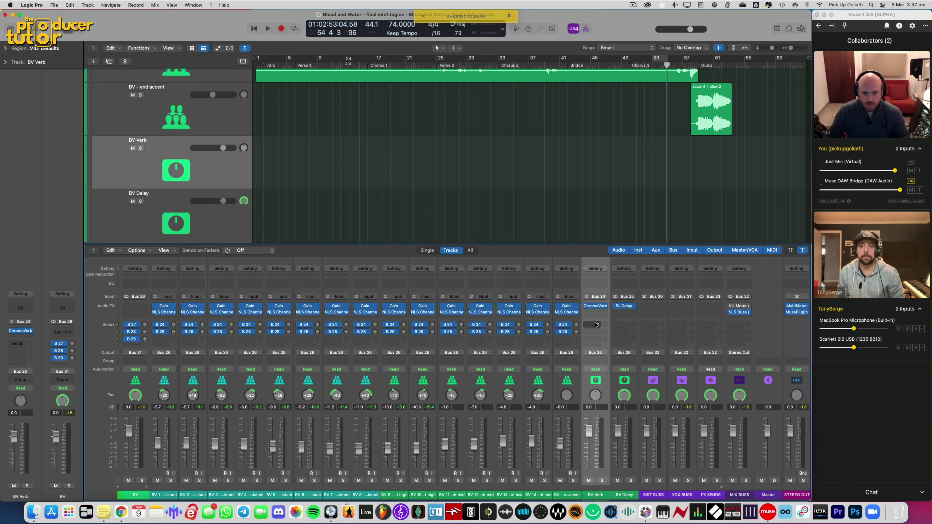
Step: Hide the mixer, shrink the track heights to see the whole arrangement, and set a cycle range over Chorus 3 up to the Outro
key("x")
key("super+Up")
key("super+Up")
key("super+Up")
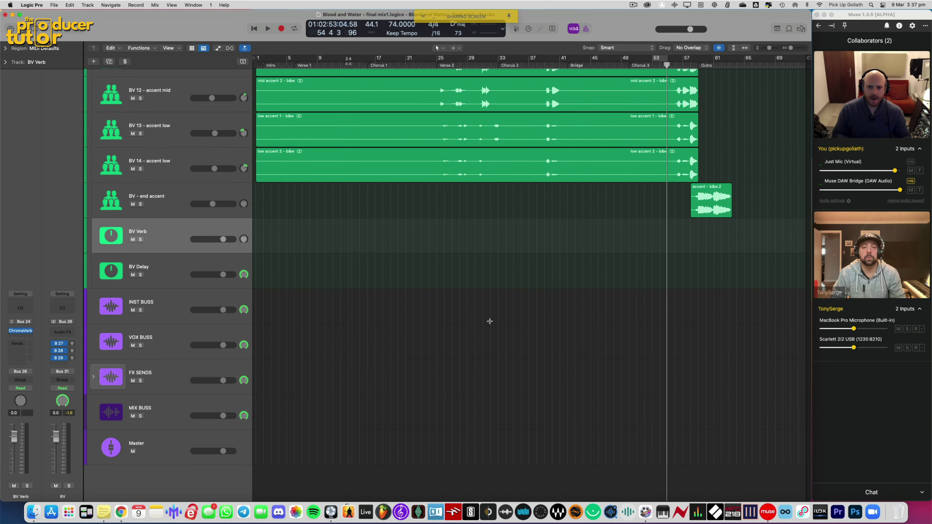
key("super+Up")
scroll(491, 323, "up", 5)
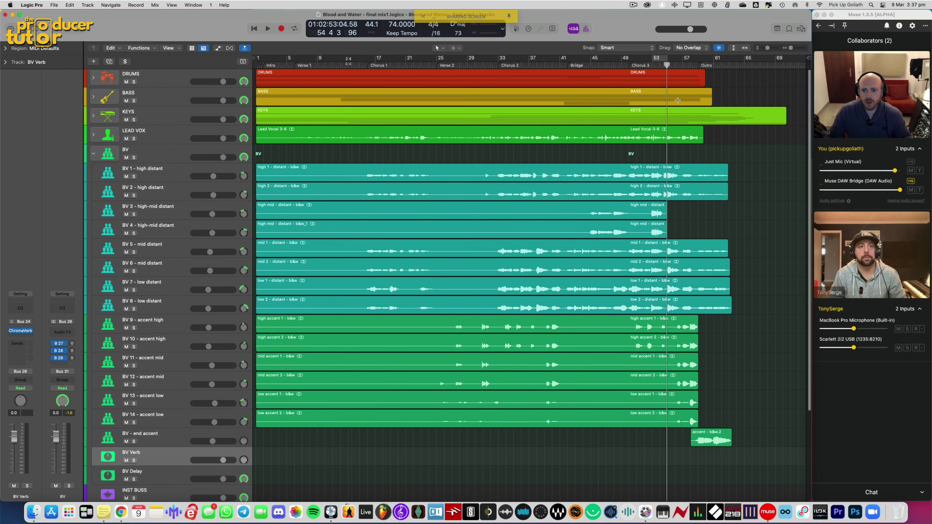
left_click_drag(630, 58, 697, 63)
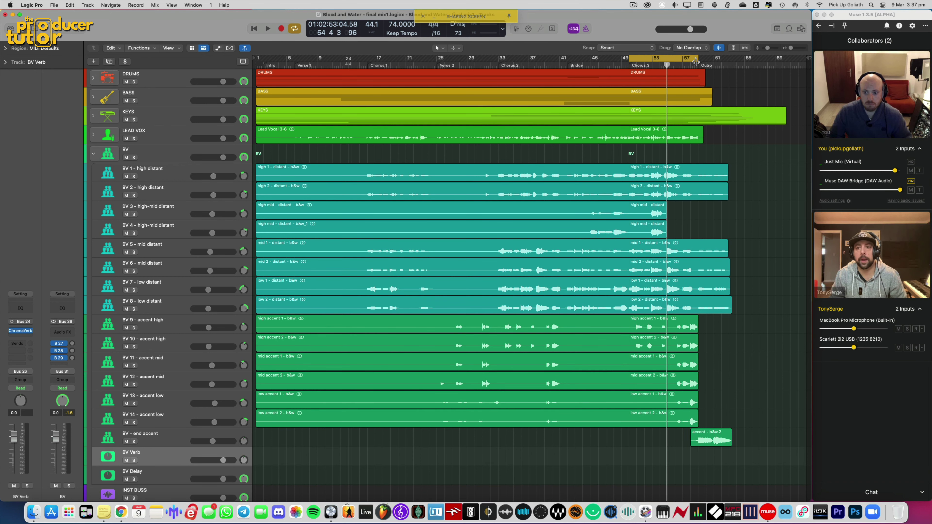
Step: With the mixer shown, pull the faders of BV 1 through BV - end accent all the way down together and fold the BV stack
key("x")
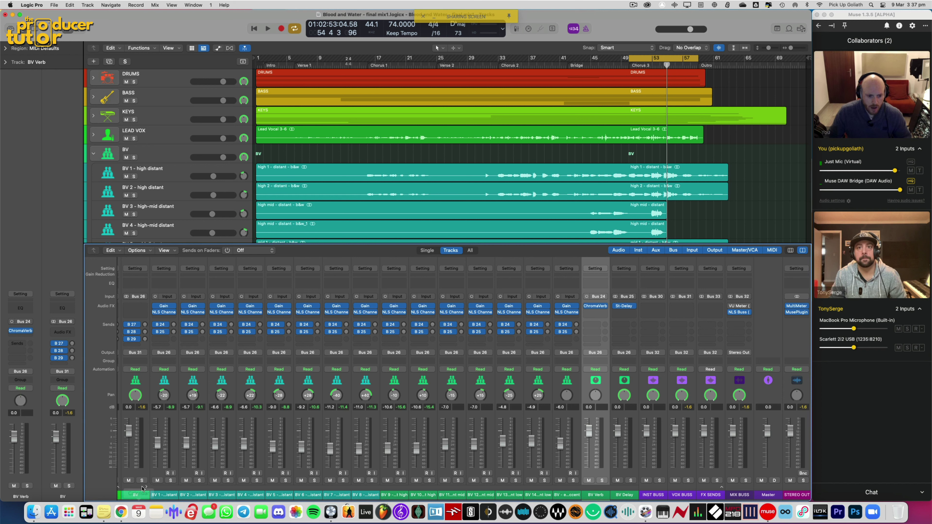
left_click(158, 475)
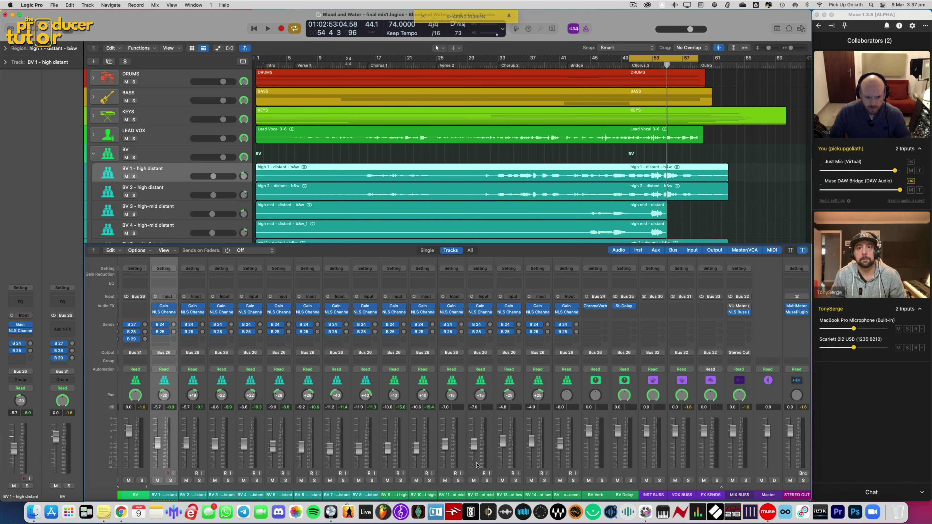
left_click(565, 473, "shift")
left_click_drag(561, 446, 559, 508)
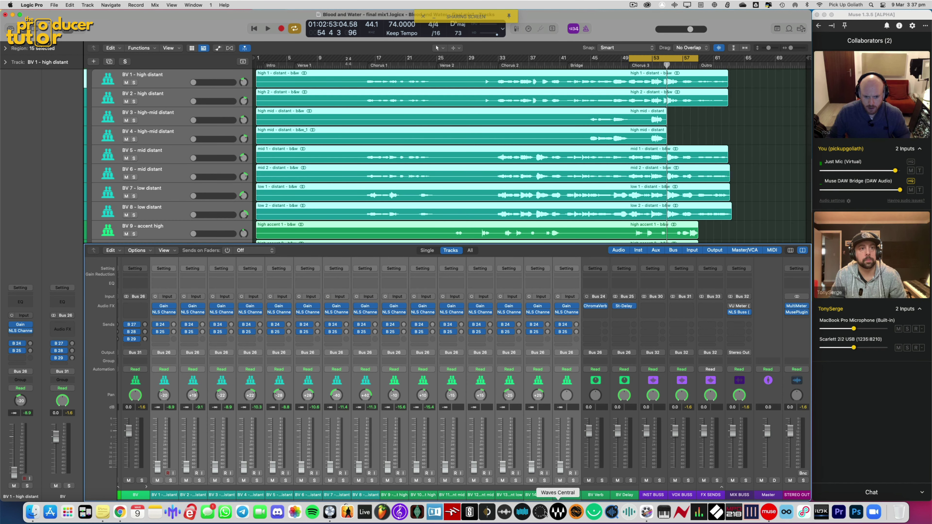
left_click(146, 484)
left_click(147, 486)
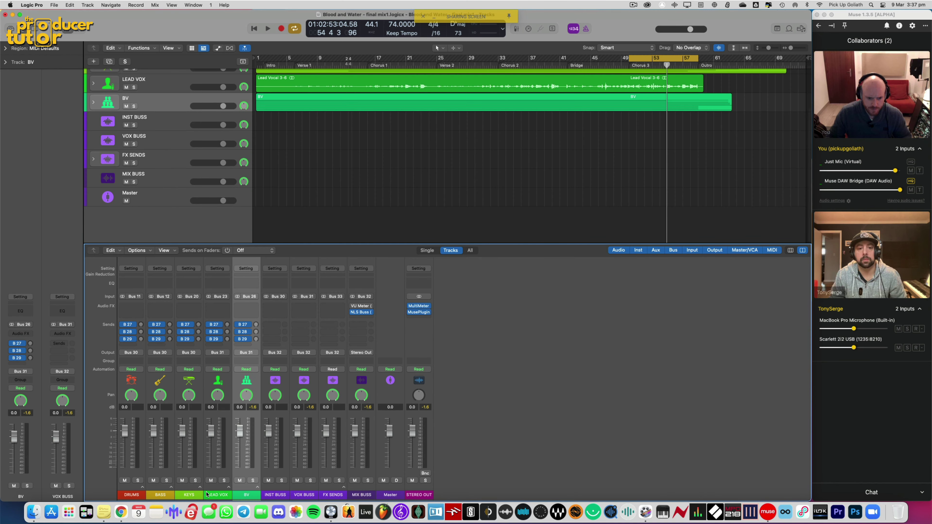
Step: Pull the LV Verb fader inside the LEAD VOX stack all the way down and fold the stack
left_click(228, 488)
left_click(270, 437)
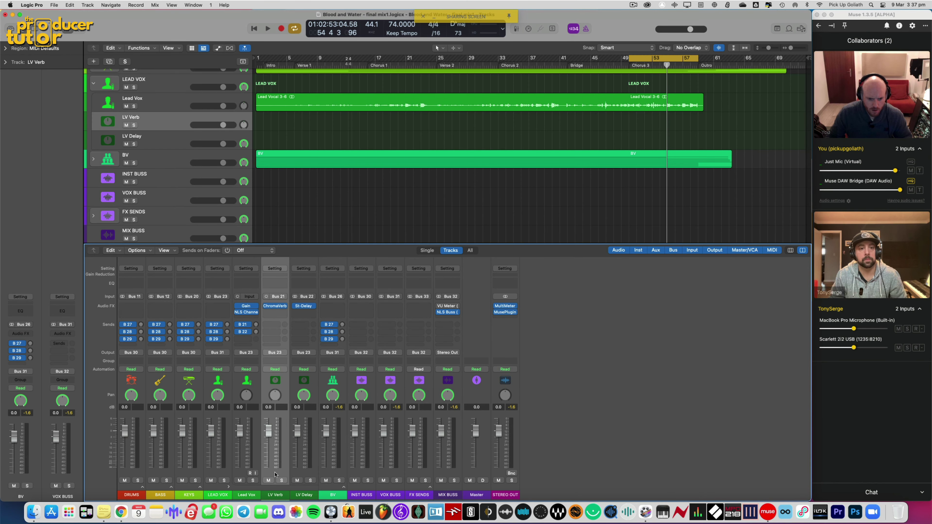
left_click(229, 487)
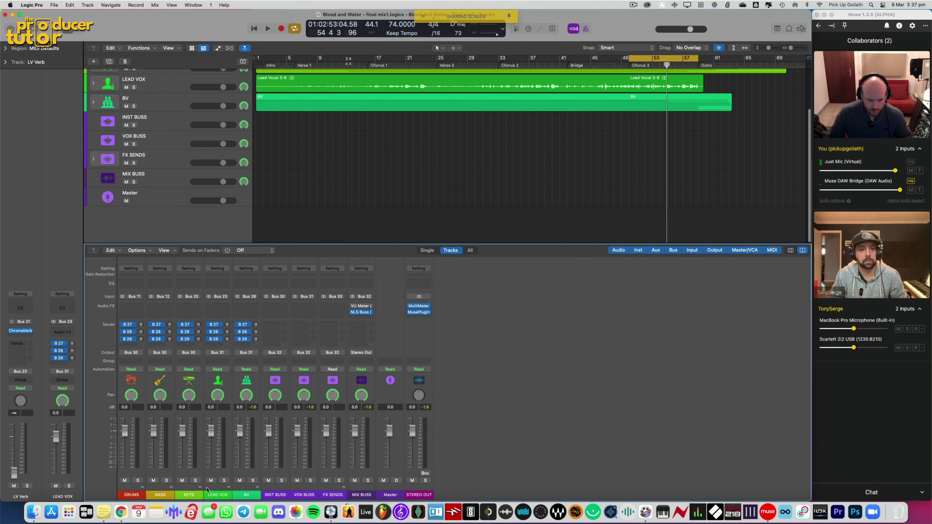
Step: Unfold the KEYS stack and pull the Vintage Piano and Piano faders all the way down together
left_click(203, 489)
left_click(200, 487)
left_click(244, 471)
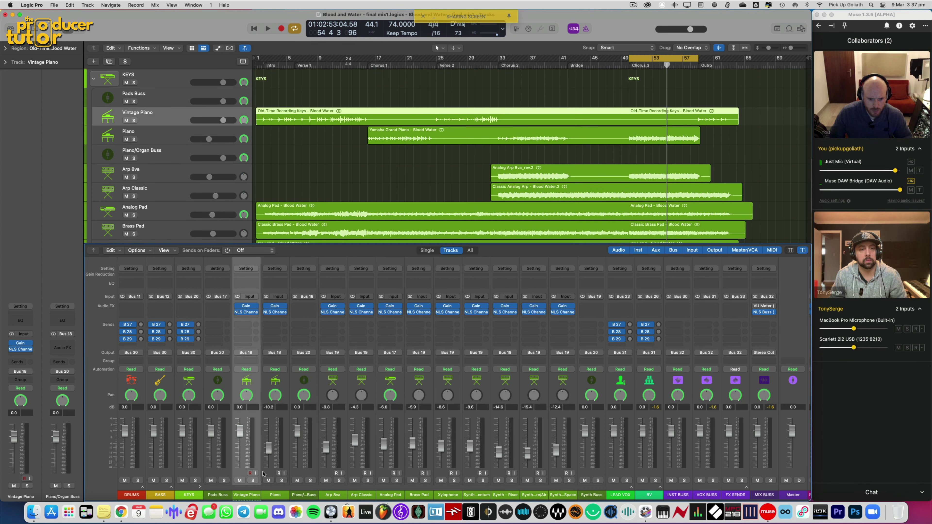
left_click(267, 474, "shift")
left_click_drag(246, 452, 247, 485)
Step: Pull the faders of Arp 8va through Synth - Wave Space all the way down together and fold the KEYS stack
left_click(328, 474)
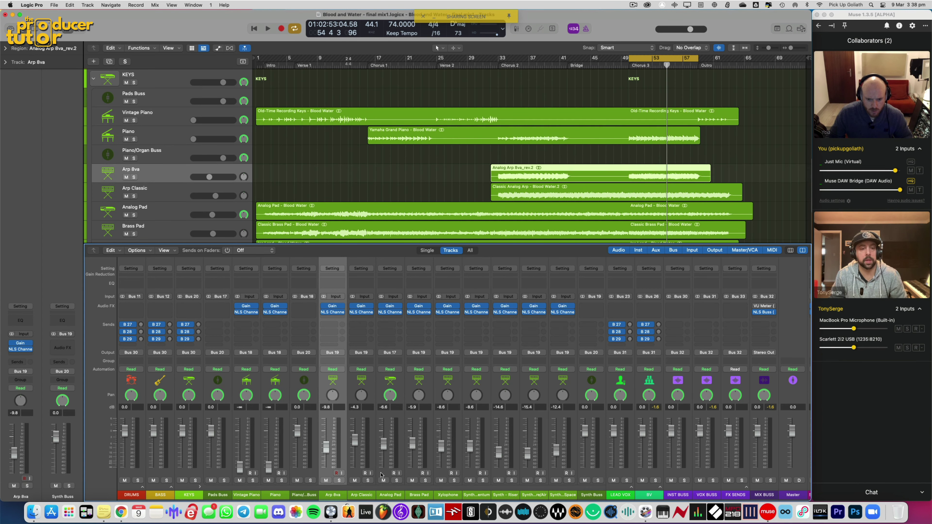
left_click(554, 477, "shift")
left_click_drag(557, 451, 554, 488)
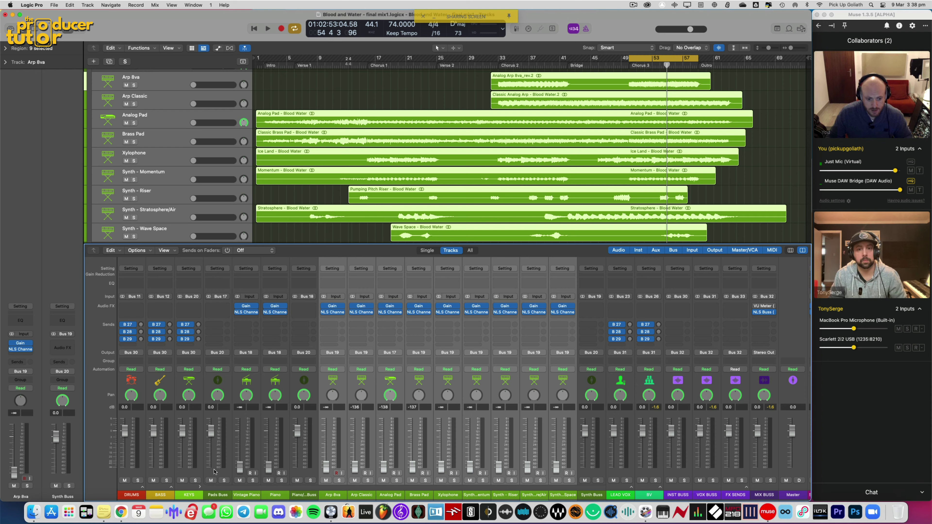
left_click(220, 475)
left_click(200, 487)
Step: Pull the Amp, Synth and Sub Bass faders in the BASS stack all the way down together and fold the stack
left_click(171, 487)
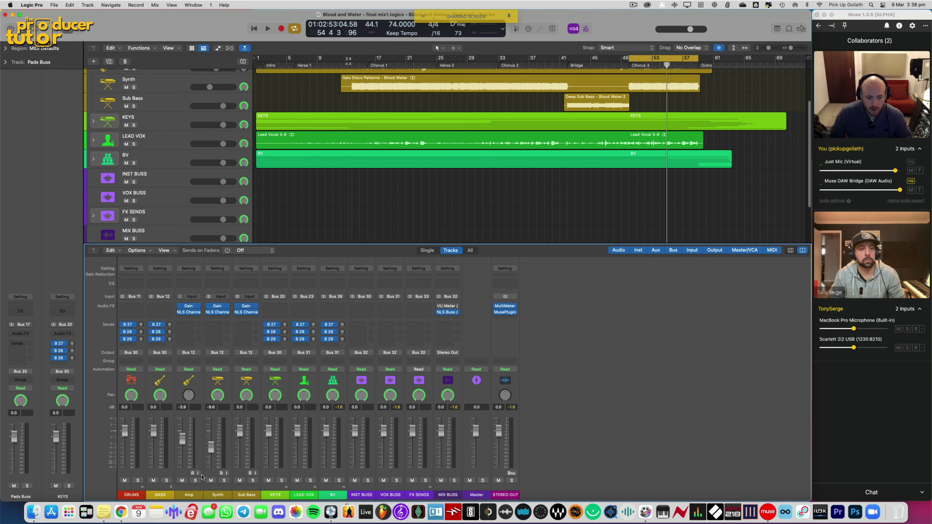
left_click_drag(182, 474, 245, 474)
left_click_drag(240, 432, 240, 478)
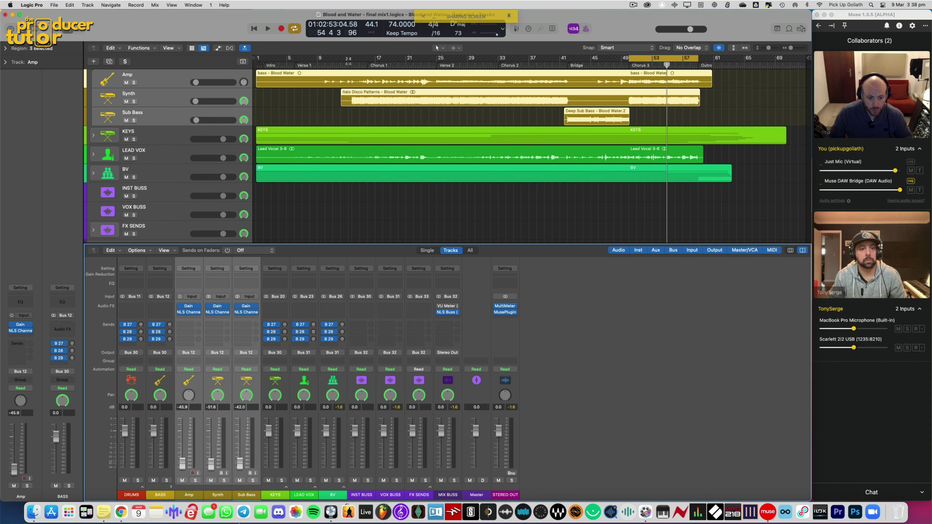
left_click(159, 478)
left_click(157, 488)
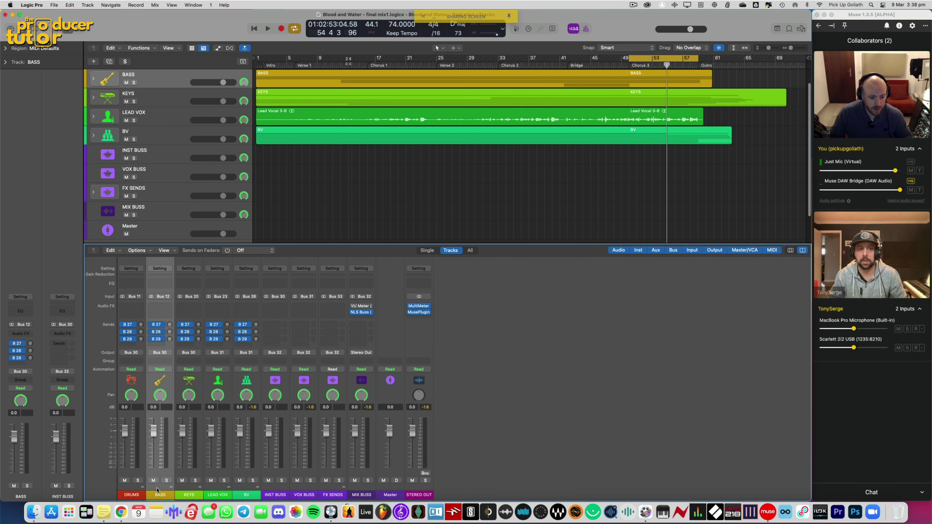
Step: Unfold the DRUMS stack and pull all kick, Bridge Beat, tom, clap, shaker and woodblock faders all the way down together, leaving out the busses
left_click(142, 487)
left_click_drag(156, 476, 430, 473)
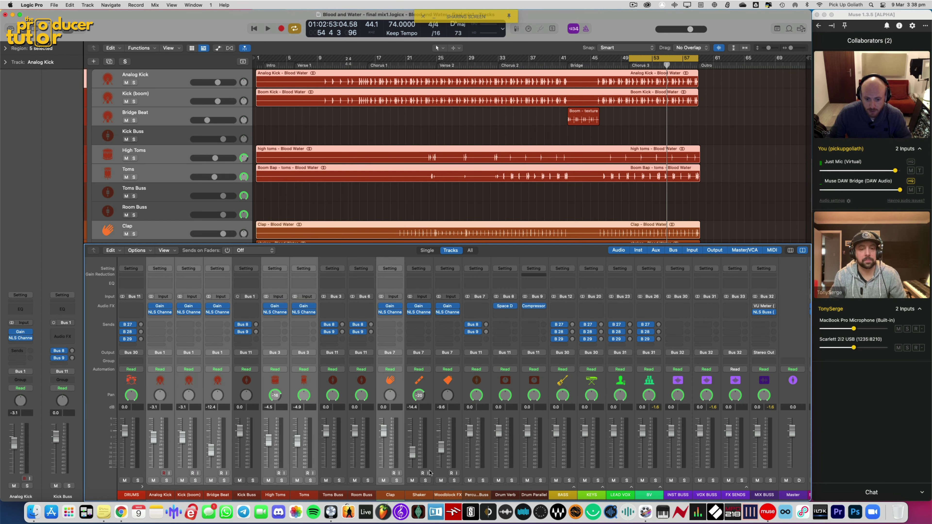
left_click(430, 472, "super")
left_click(464, 173)
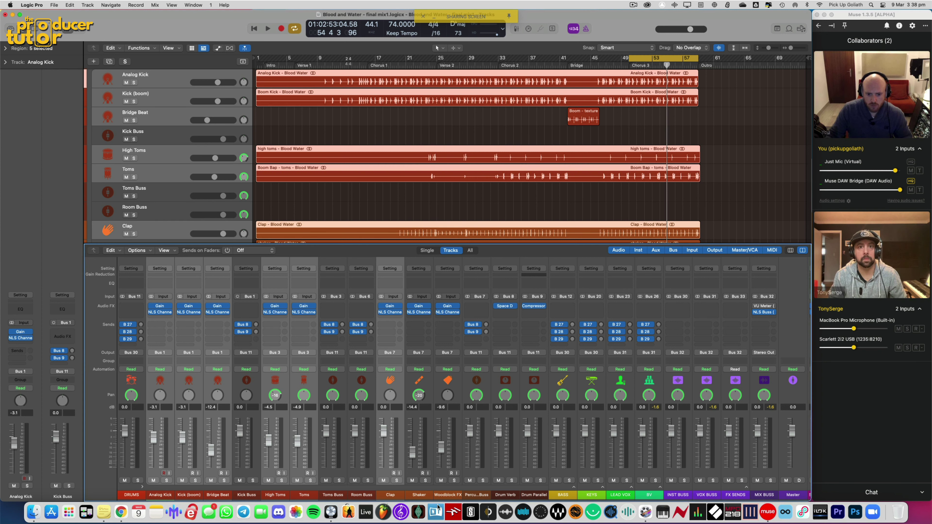
left_click(422, 486, "super")
left_click(448, 486, "super")
left_click_drag(383, 431, 371, 492)
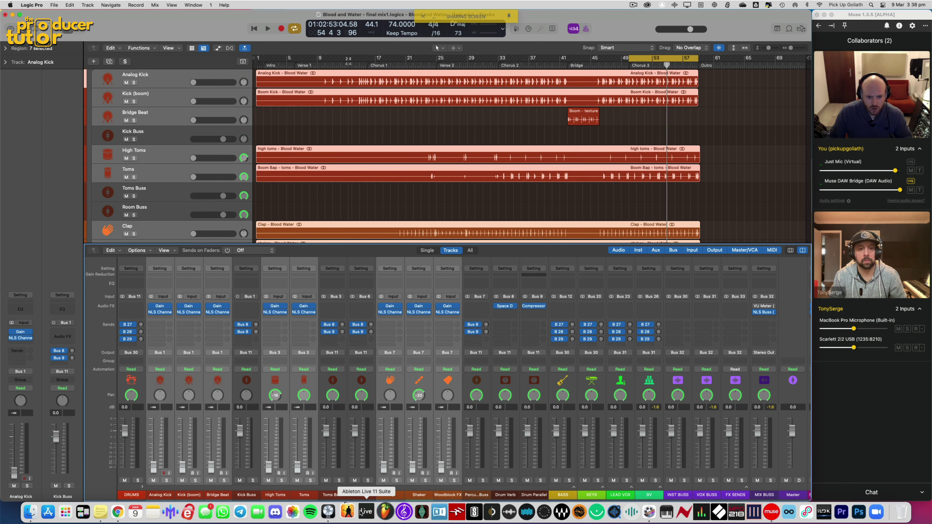
left_click(365, 475)
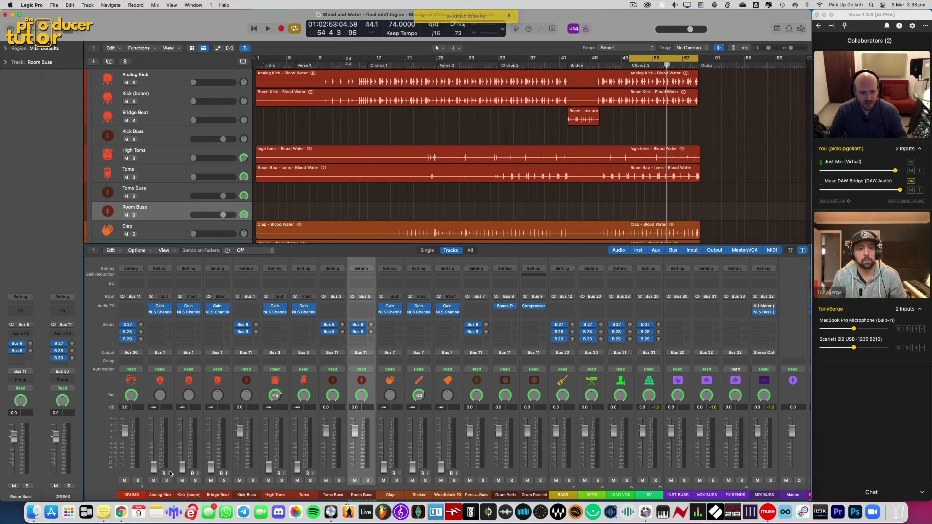
Step: Select the Analog Kick channel and reset its fader to 0 dB
left_click(172, 418)
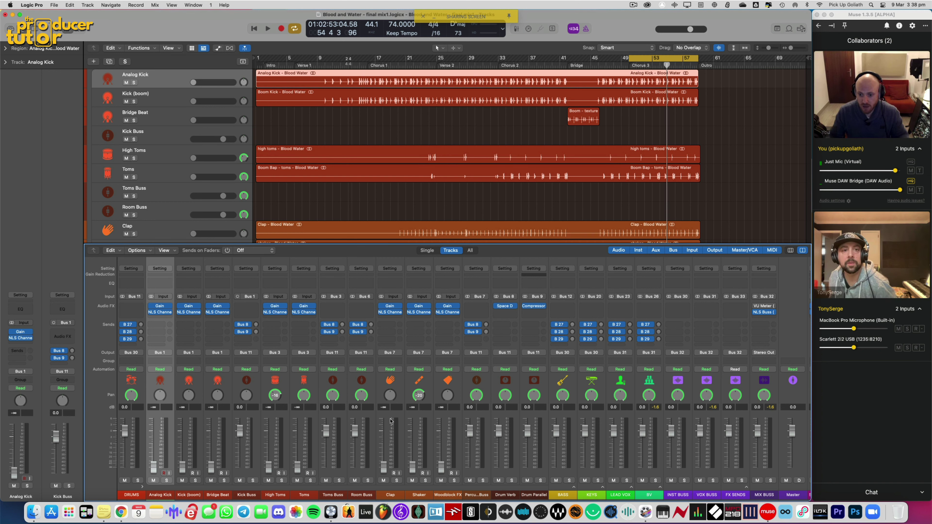
scroll(518, 390, "right", 2)
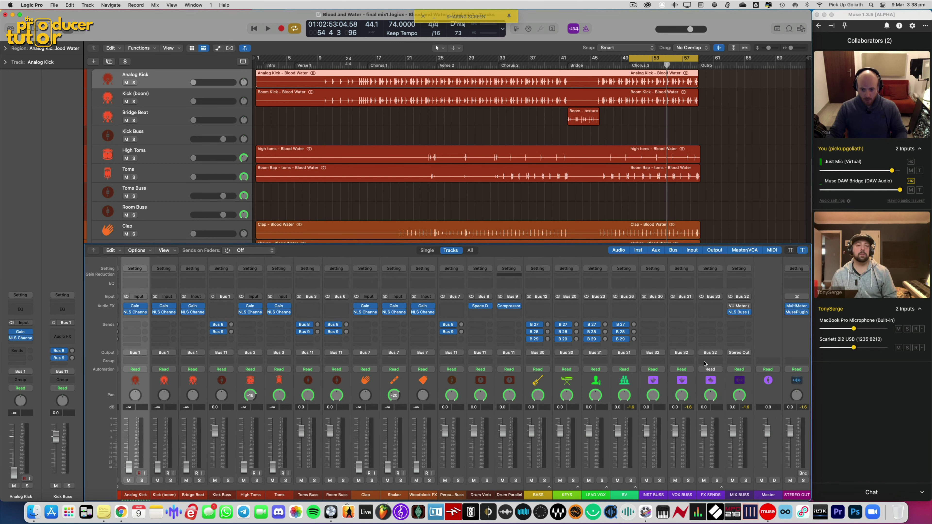
left_click(681, 118)
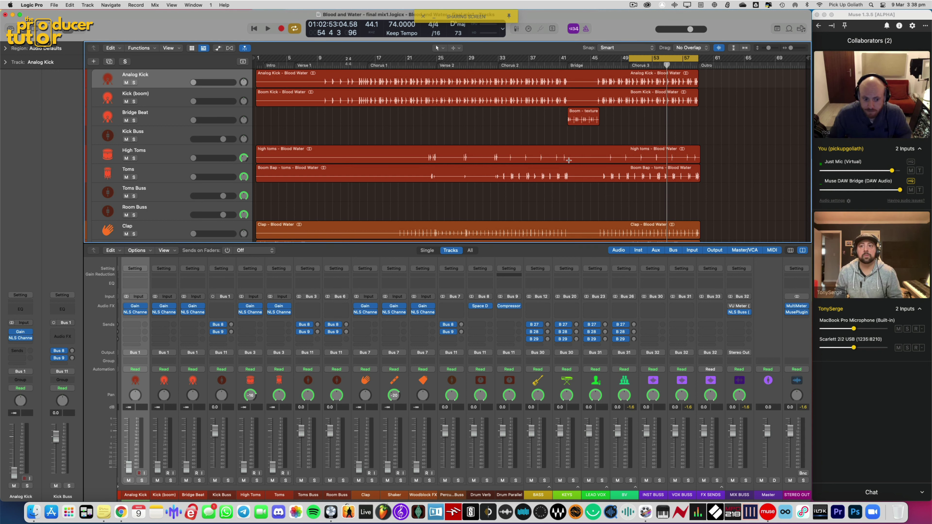
scroll(378, 294, "left", 2)
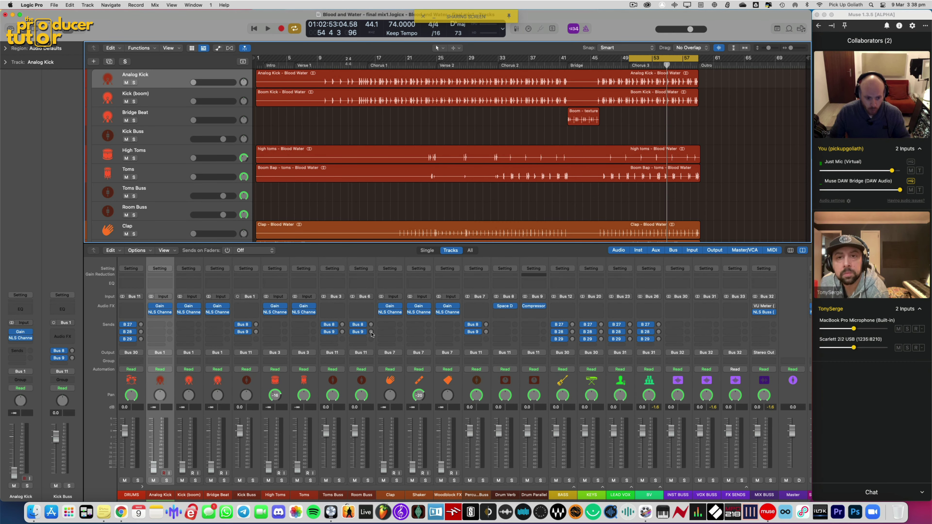
left_click(155, 470, "alt")
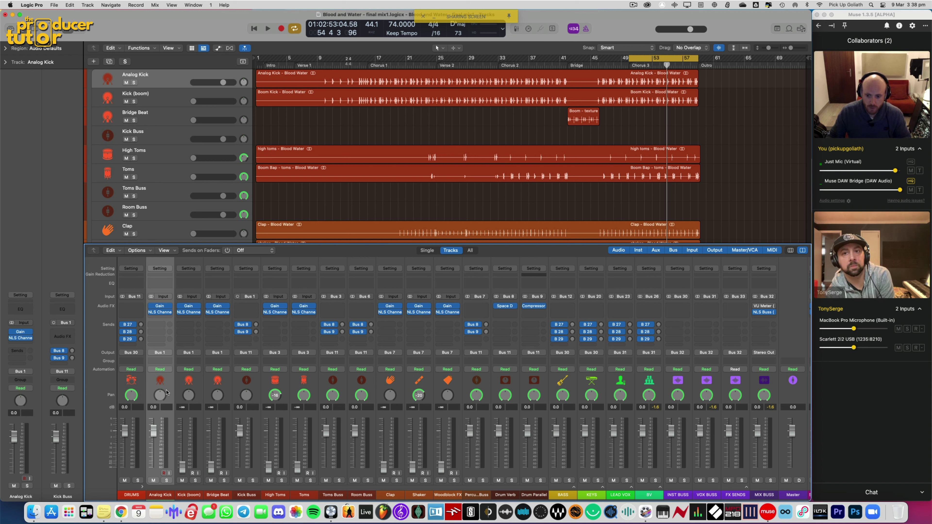
Step: Play the Chorus 3 cycle, unfold LEAD VOX and pull the Lead Vox fader all the way down, and stop playback
key("space")
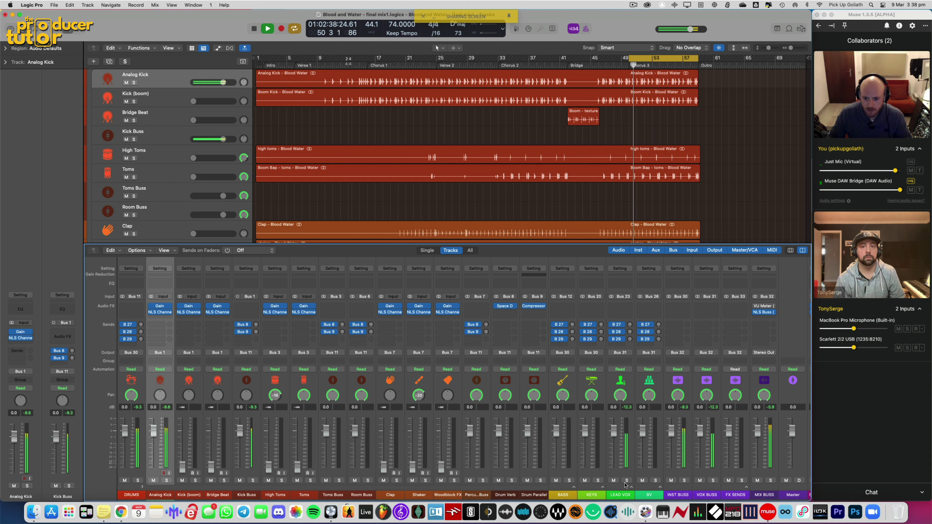
left_click(631, 487)
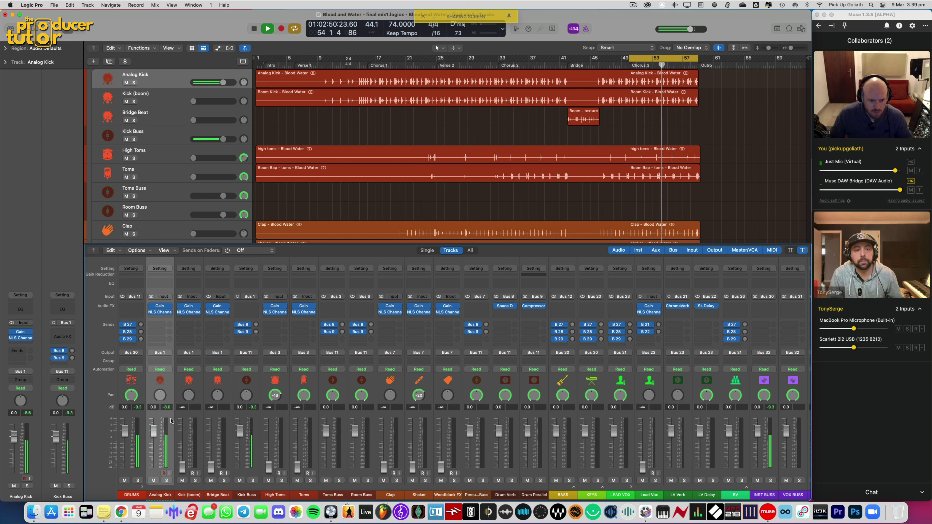
key("space")
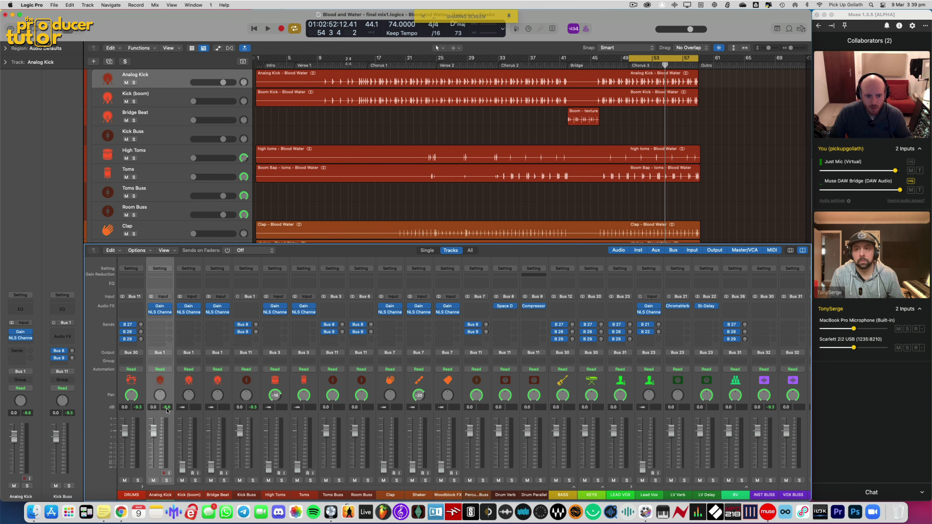
Step: Set the Analog Kick fader to -1.4 dB and play the start of Chorus 3 to check its level
left_click(167, 408)
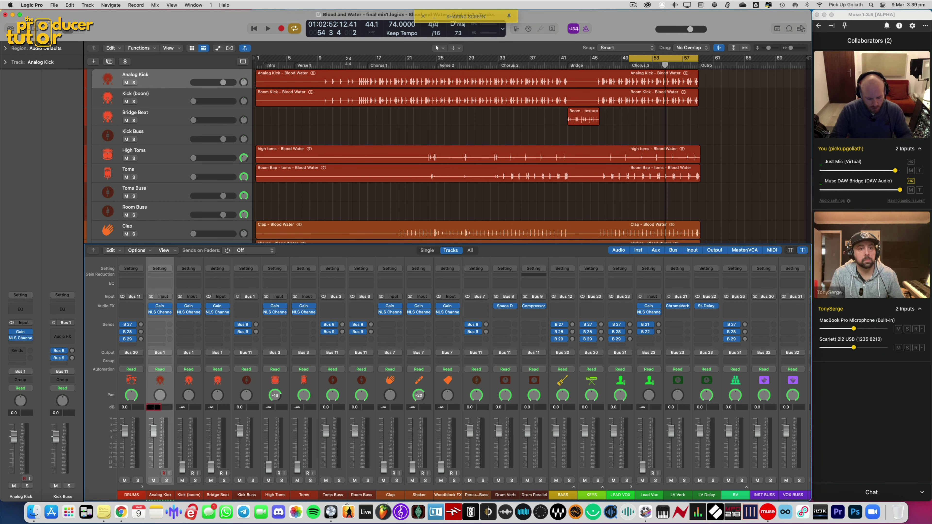
type("-1.4")
key("Return")
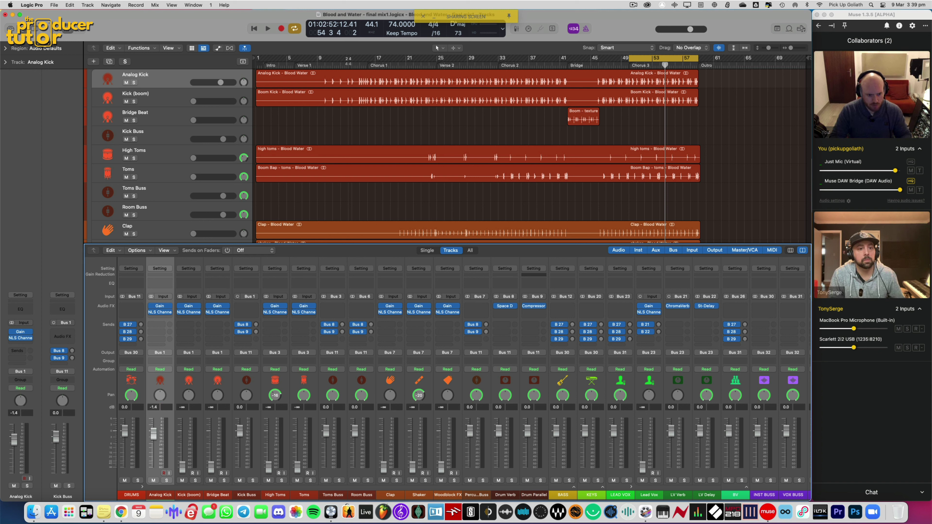
key("space")
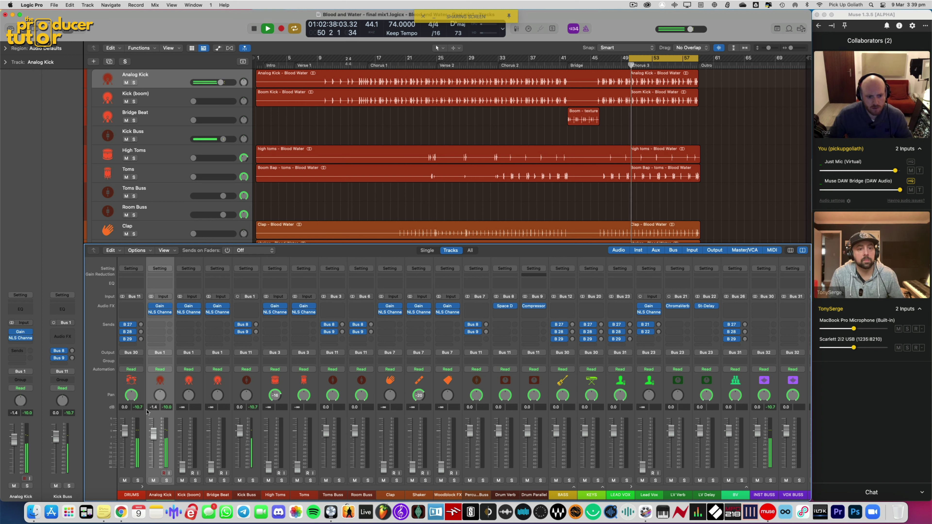
key("space")
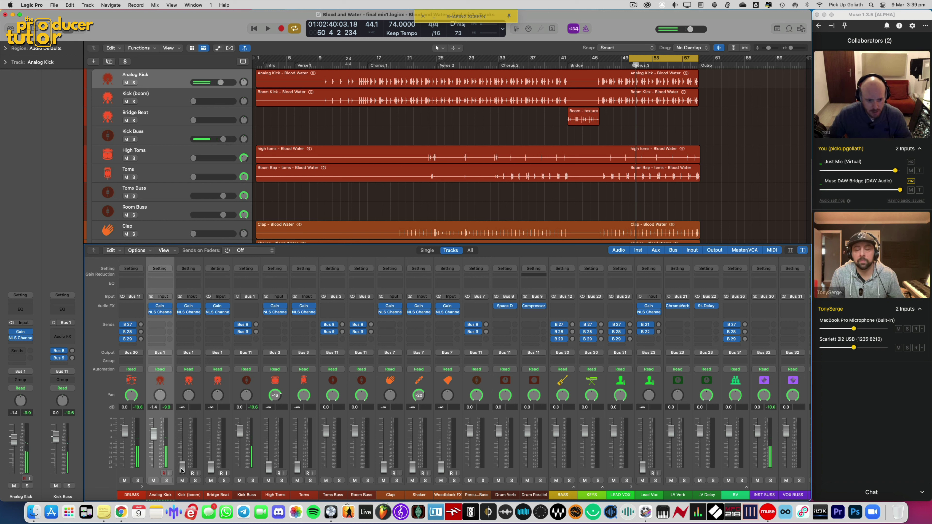
Step: Play Chorus 3 and raise the Kick (boom) fader to about -10.8 dB against the Analog Kick, and stop playback
key("space")
left_click_drag(181, 471, 182, 454)
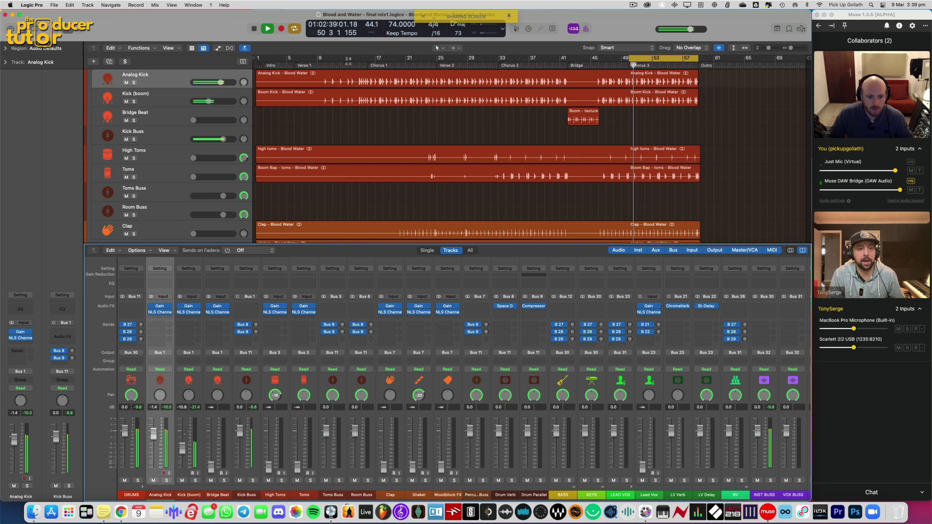
left_click_drag(182, 449, 182, 449)
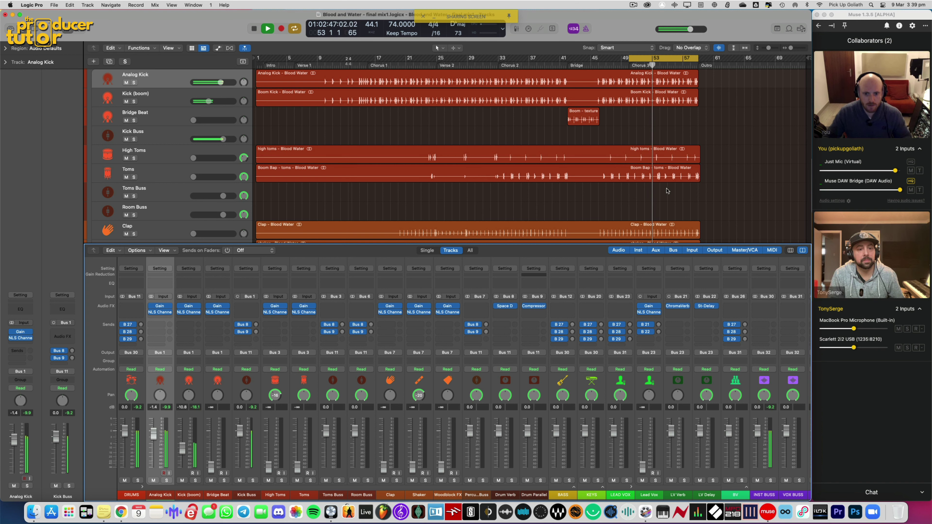
key("space")
Step: During Chorus 3 playback, raise High Toms to about -8 dB, Toms to about -6 dB, Clap to about -6.8 dB and Shaker to about -25 dB
scroll(629, 166, "down", 1)
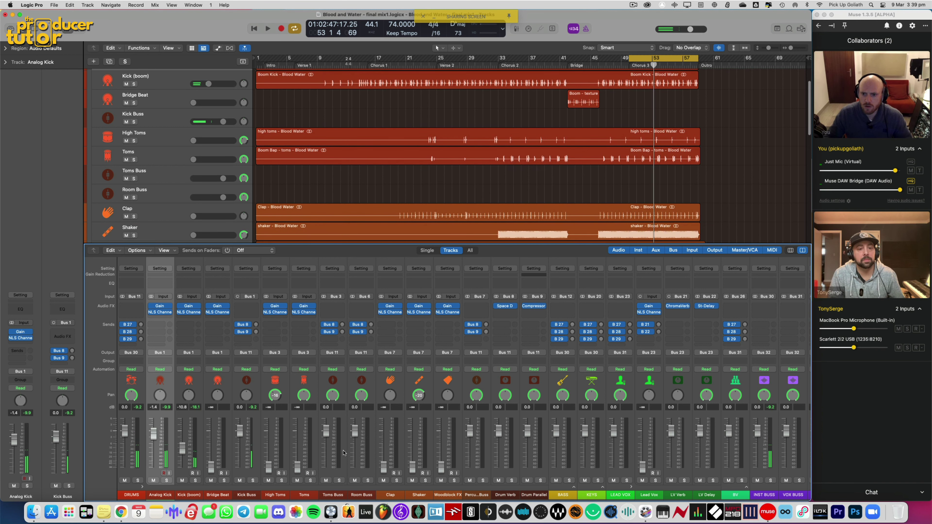
key("space")
left_click_drag(297, 468, 269, 442)
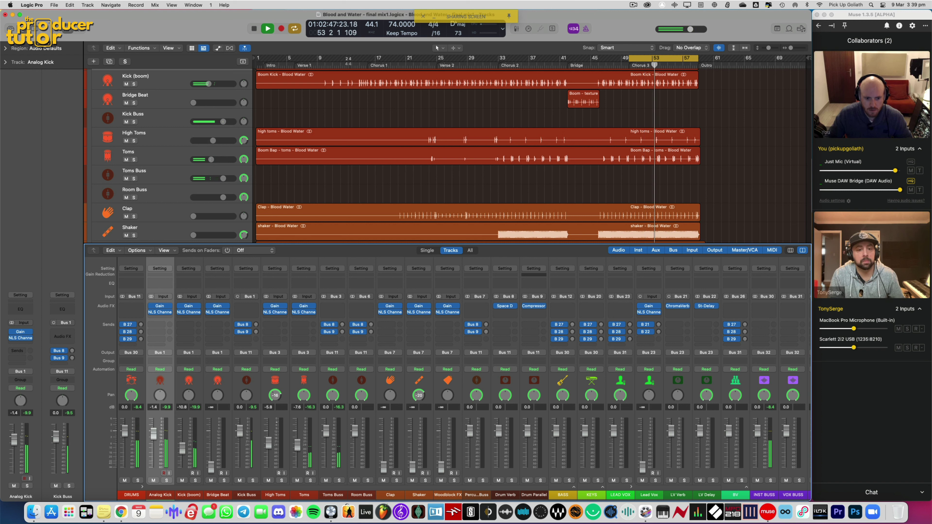
left_click_drag(269, 443, 269, 446)
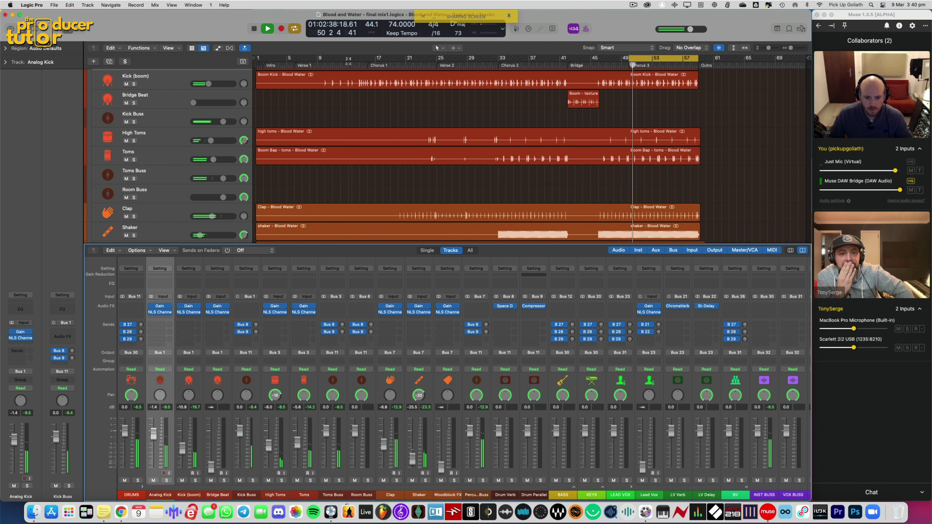
Step: Raise the Woodblock FX fader to about -7.8 dB while Chorus 3 plays, and stop playback
left_click(448, 474)
left_click(550, 233)
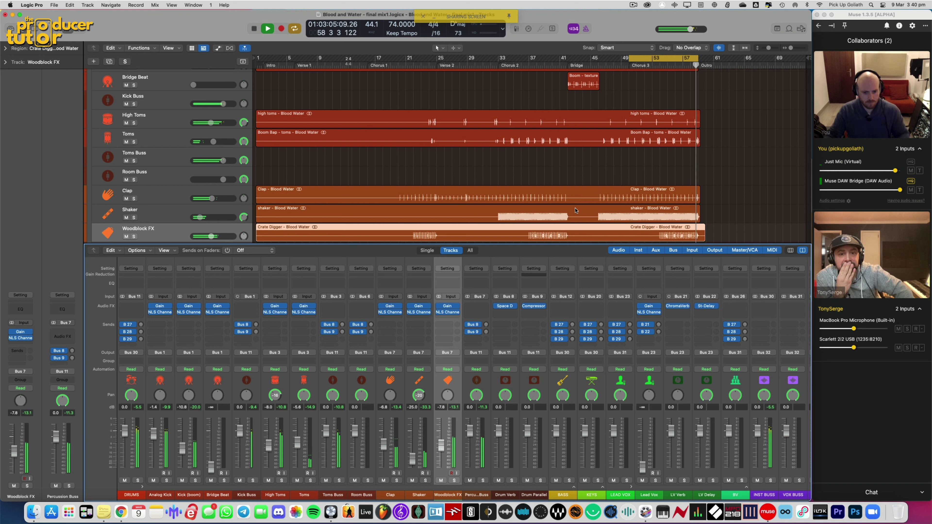
key("space")
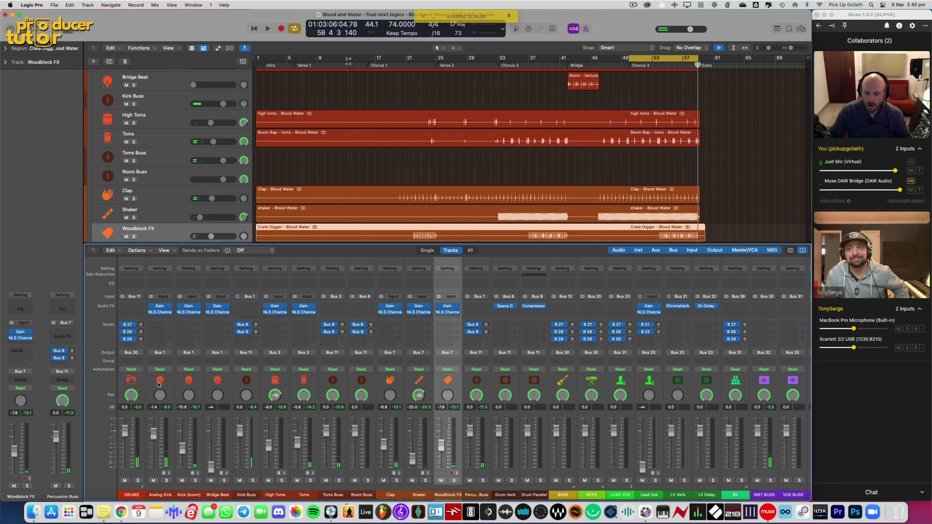
Step: Set the DRUMS stack fader to -4.5 dB
left_click(138, 382)
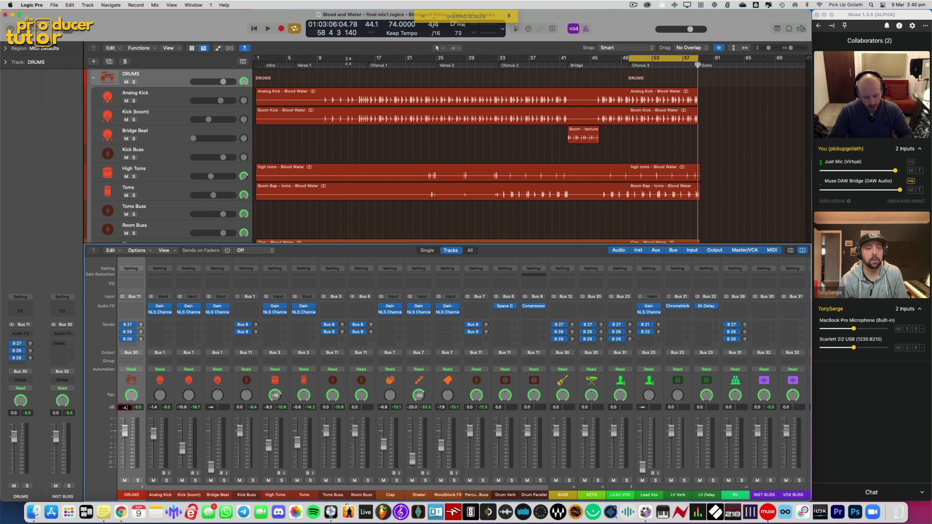
key("Return")
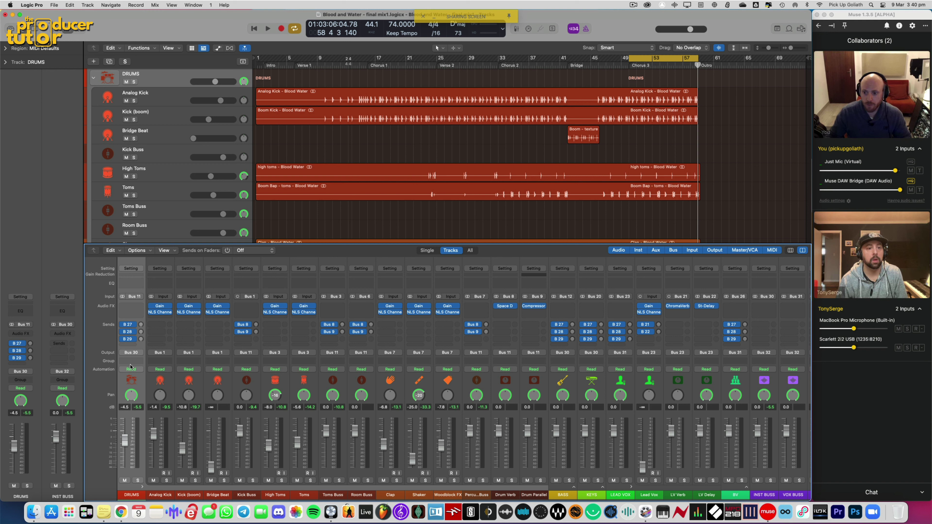
Step: Insert a Gain plug-in set to -4.5 dB on the DRUMS stack and reset the stack's fader to 0 dB
left_click(132, 308)
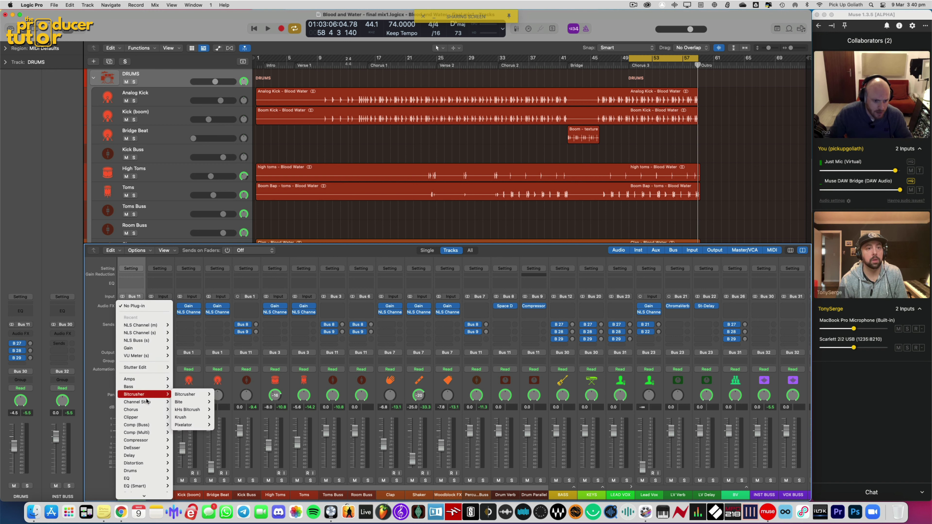
scroll(147, 401, "down", 5)
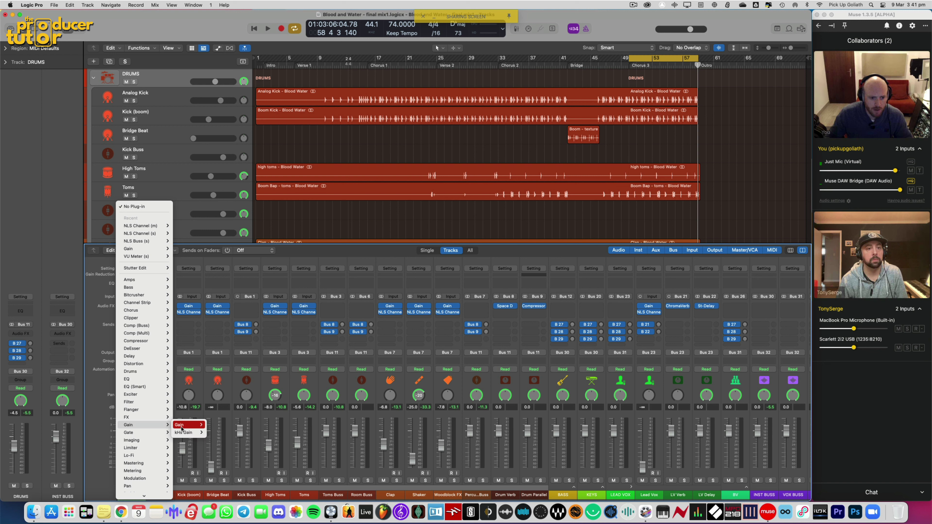
left_click(185, 426)
double_click(306, 157)
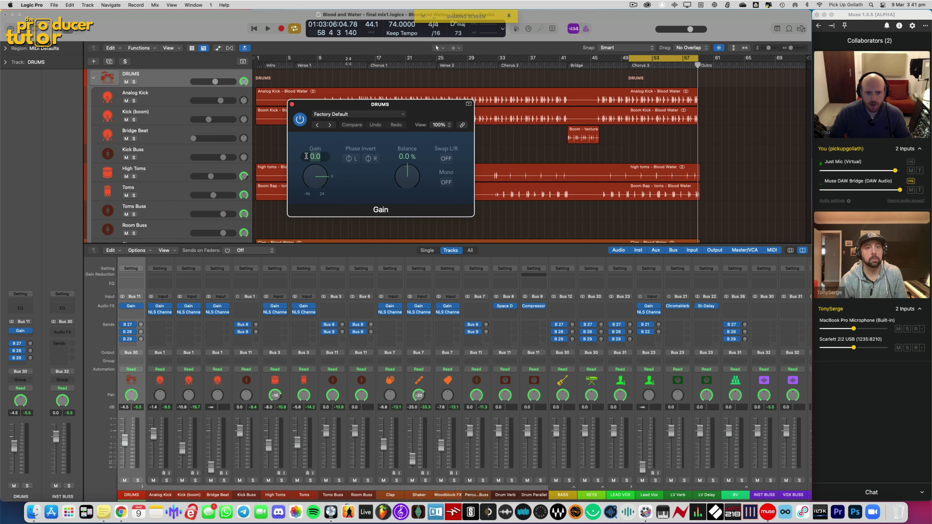
type("-4.5")
key("Return")
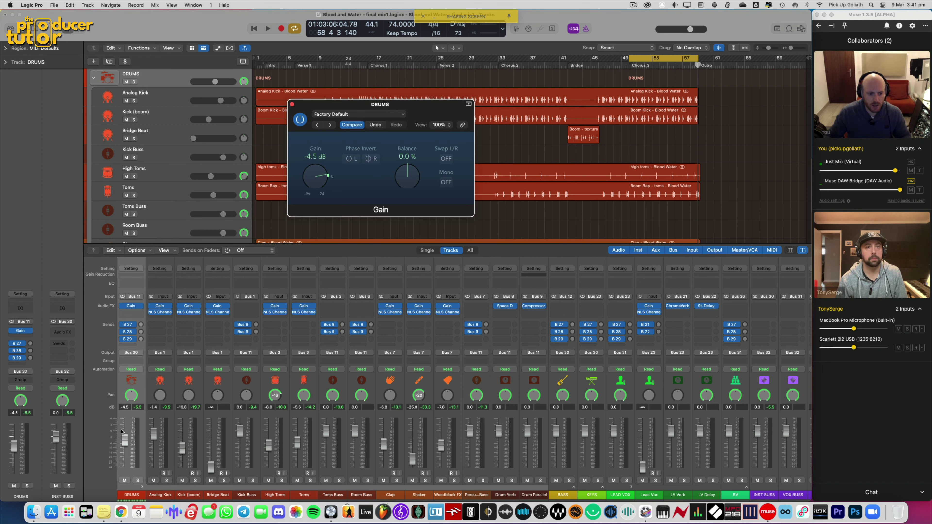
left_click(124, 441, "alt")
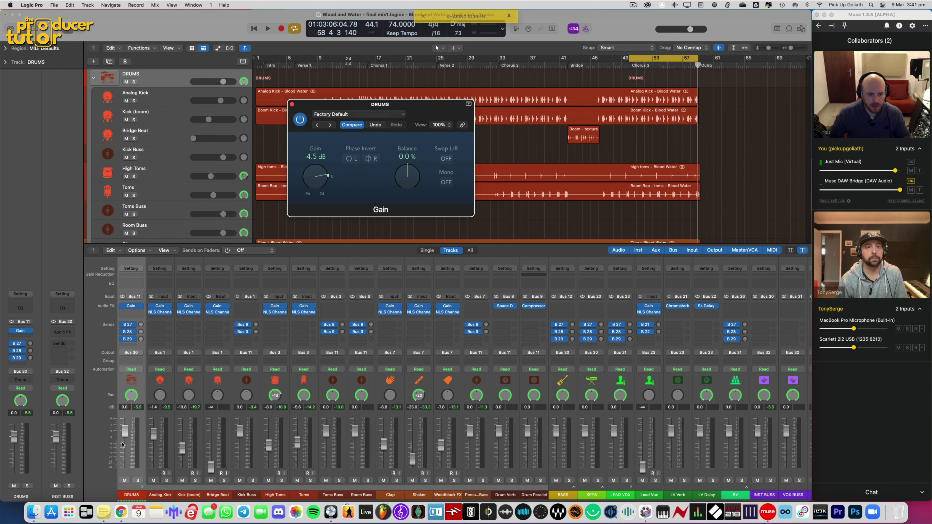
left_click(292, 104)
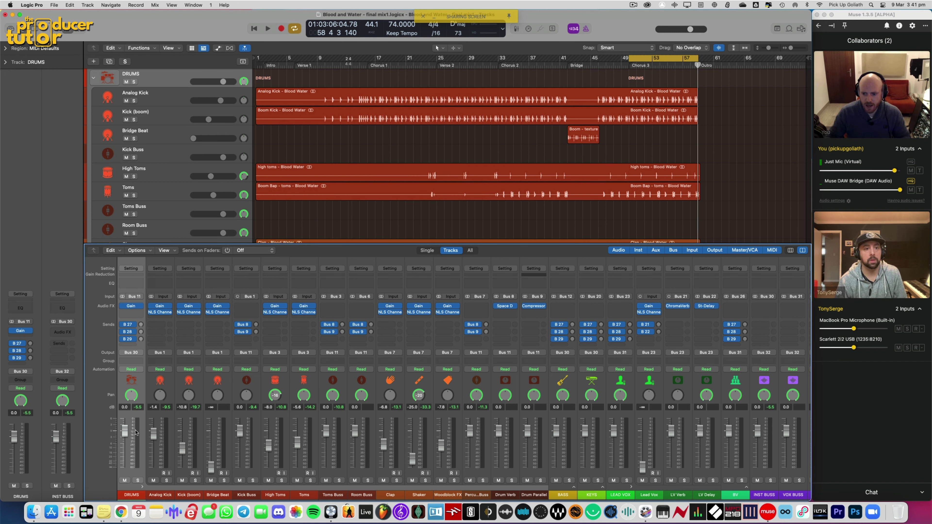
Step: Play Chorus 3 to check the drum balance with the stack's Gain plug-in active, and stop playback
key("space")
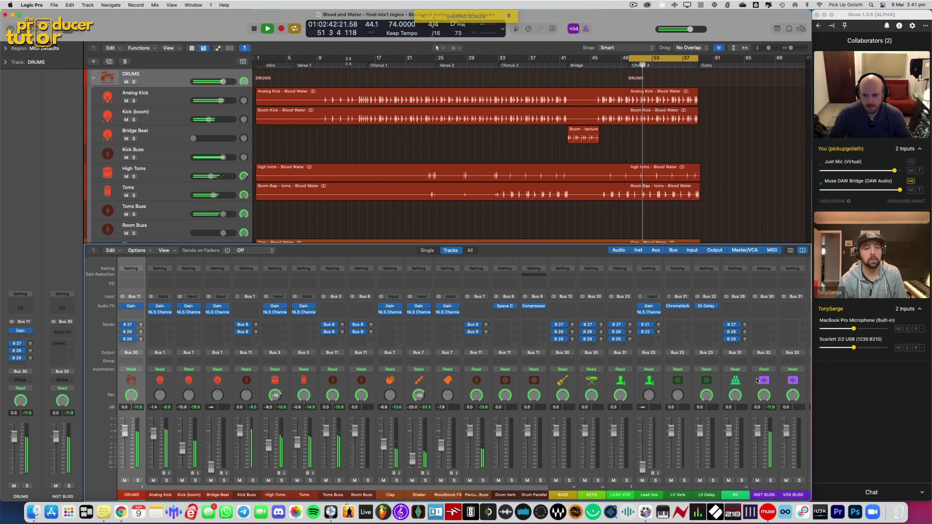
scroll(697, 208, "down", 4)
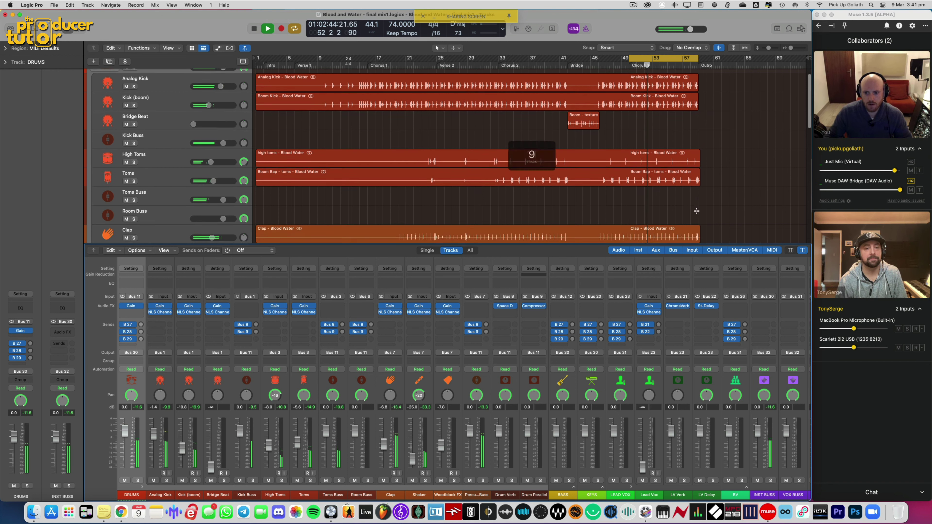
scroll(696, 208, "down", 2)
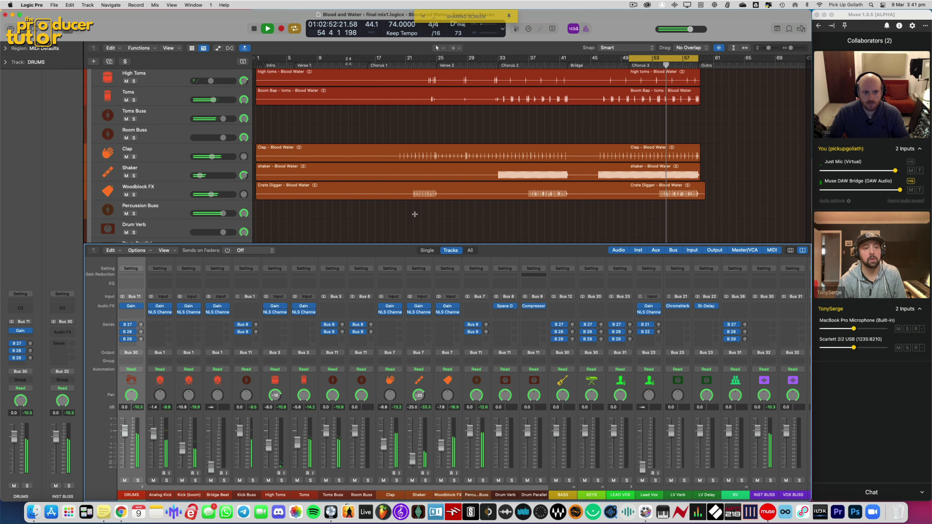
key("space")
Step: Select all regions in the arrangement and name them after their tracks
left_click(406, 212)
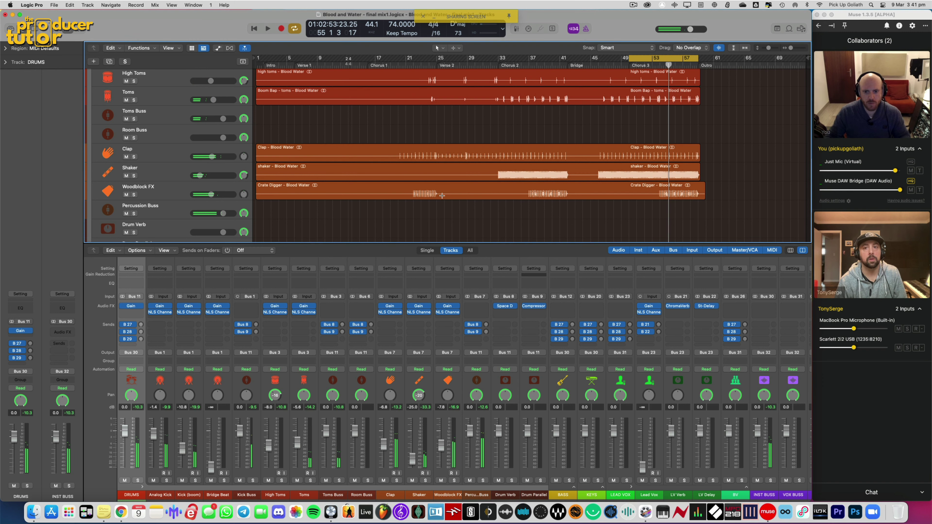
key("super+a")
right_click(460, 191)
left_click(466, 192)
left_click(454, 207)
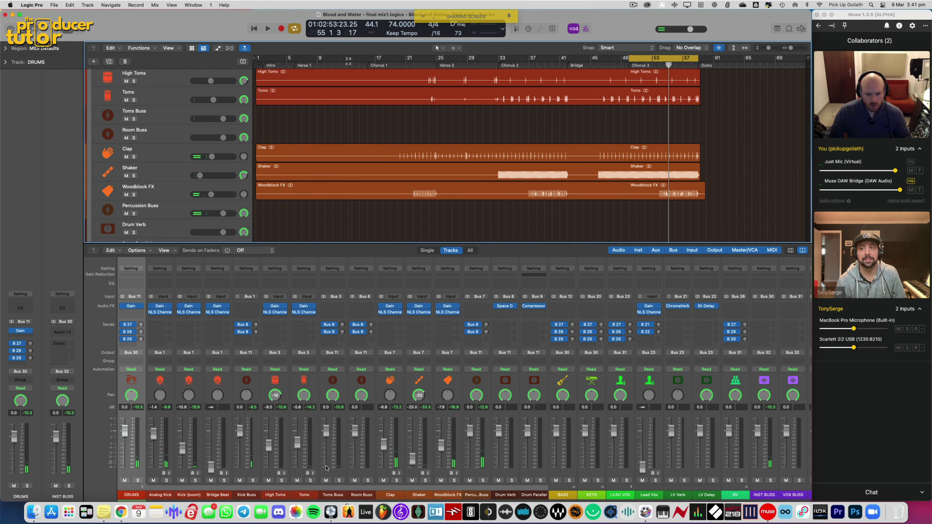
Step: With the DRUMS stack folded, raise the Lead Vox fader to about -8.4 dB over Chorus 3 playback and fold the LEAD VOX stack
scroll(145, 486, "right", 10)
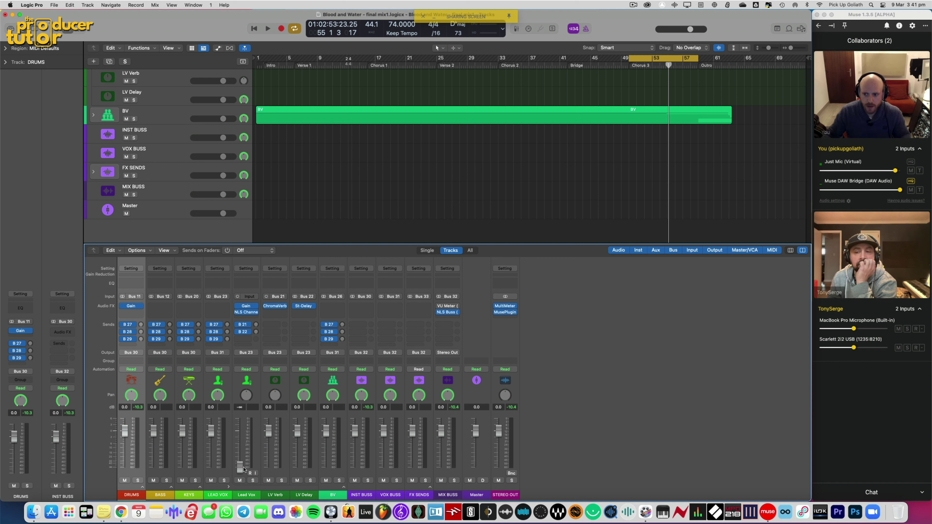
key("space")
left_click_drag(245, 470, 245, 447)
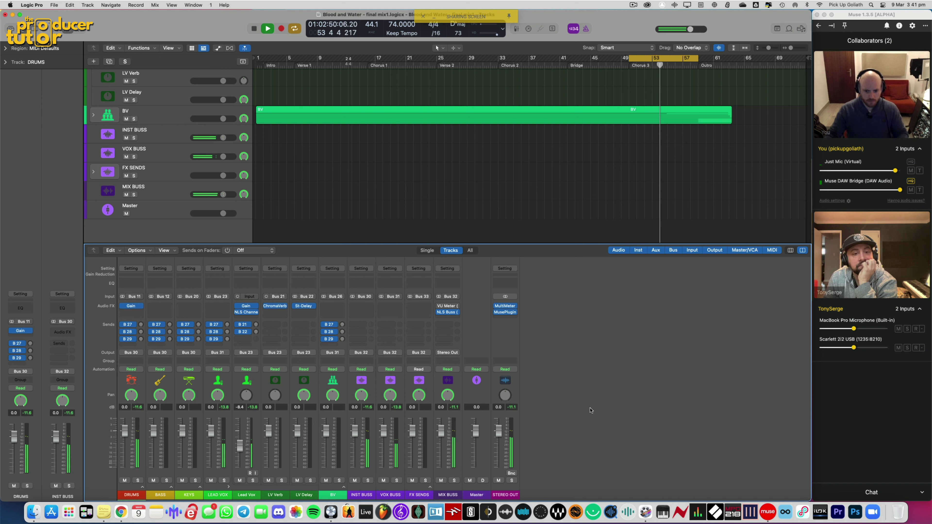
key("space")
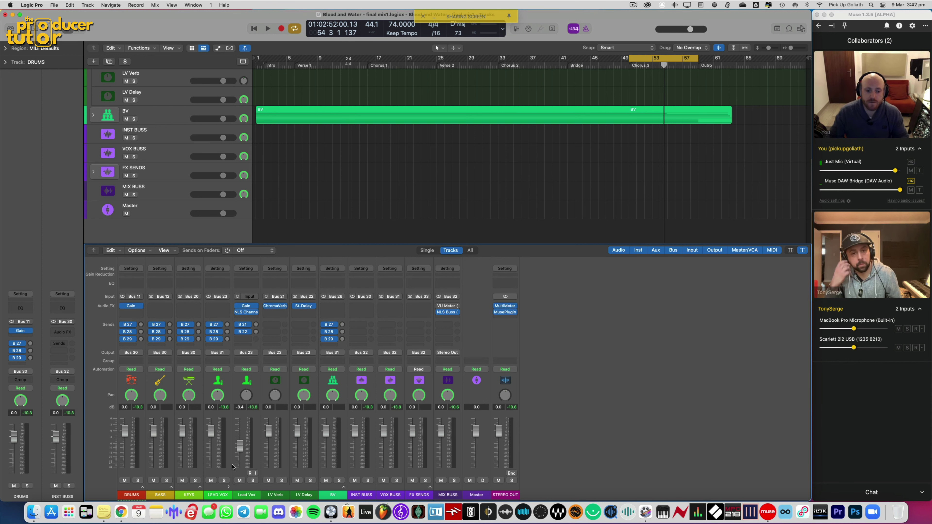
left_click(228, 487)
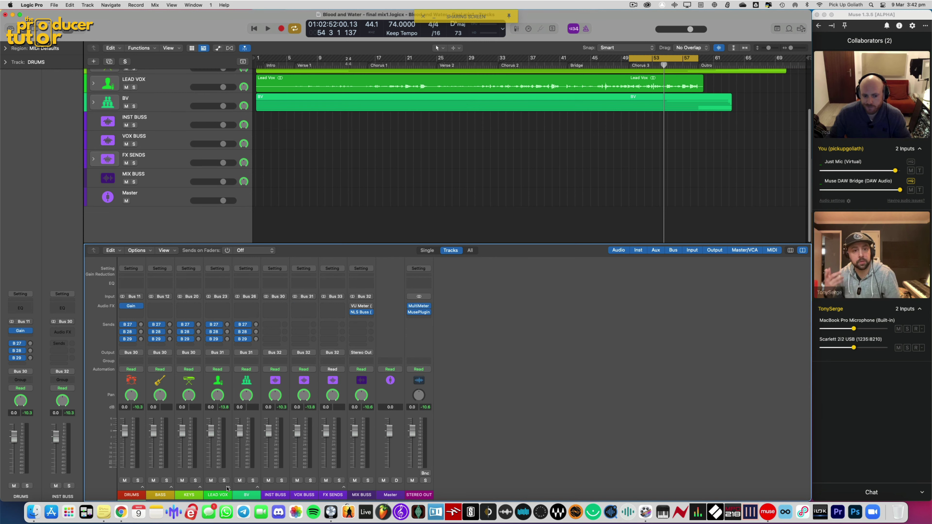
Step: Unfold the BASS stack and, over Chorus 3 playback, raise Amp to about -17.2 dB and Synth to about -25.5 dB, stopping playback at the end
left_click(172, 487)
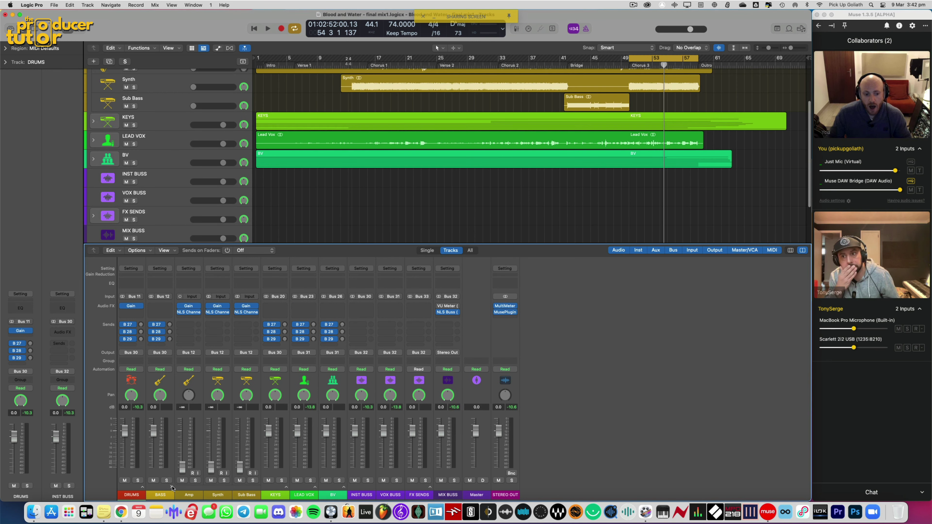
left_click(196, 389)
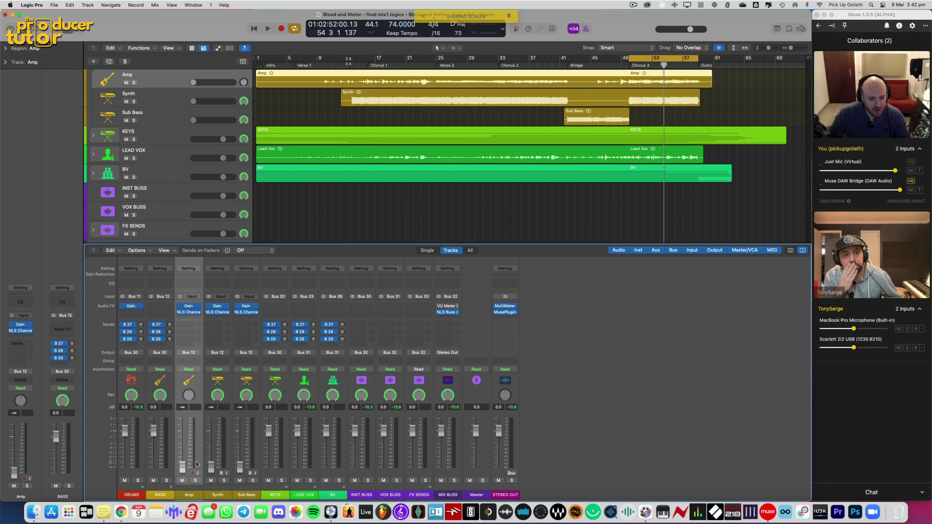
key("space")
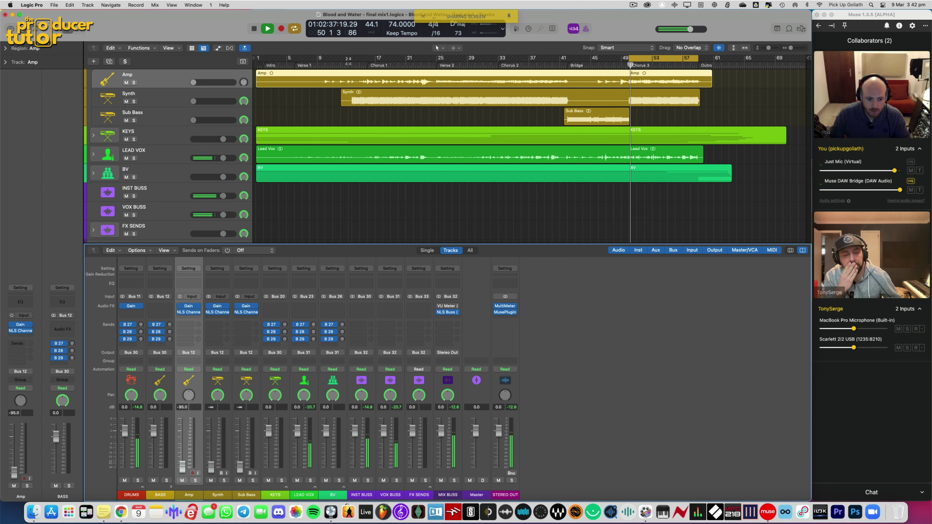
left_click_drag(185, 468, 184, 456)
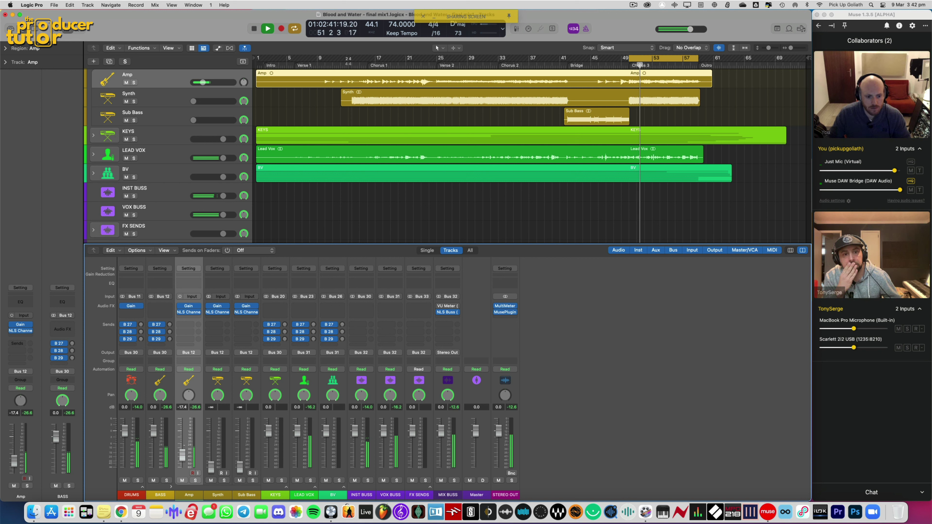
left_click_drag(185, 457, 184, 455)
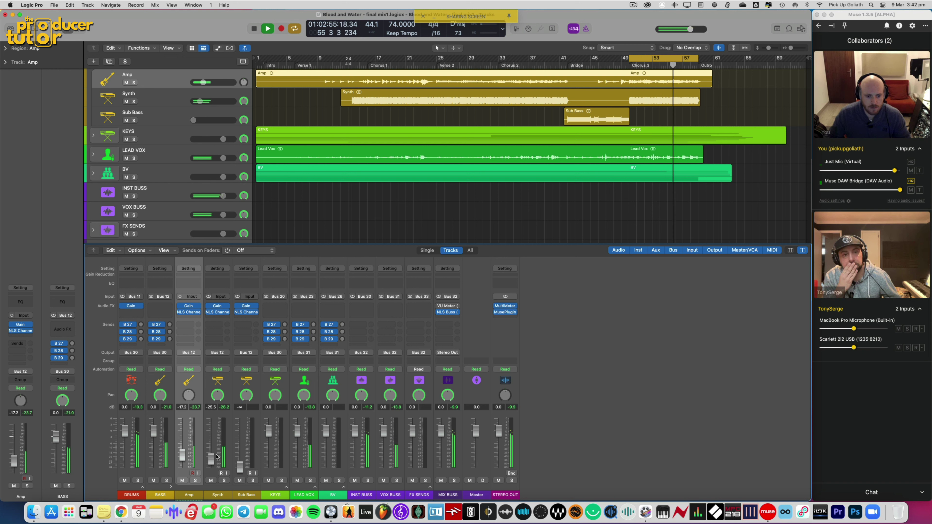
scroll(585, 145, "up", 2)
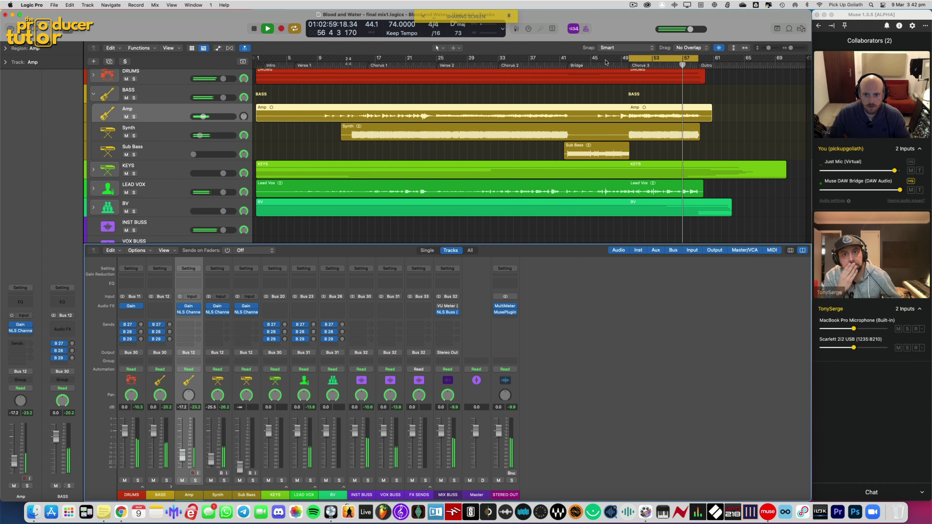
key("space")
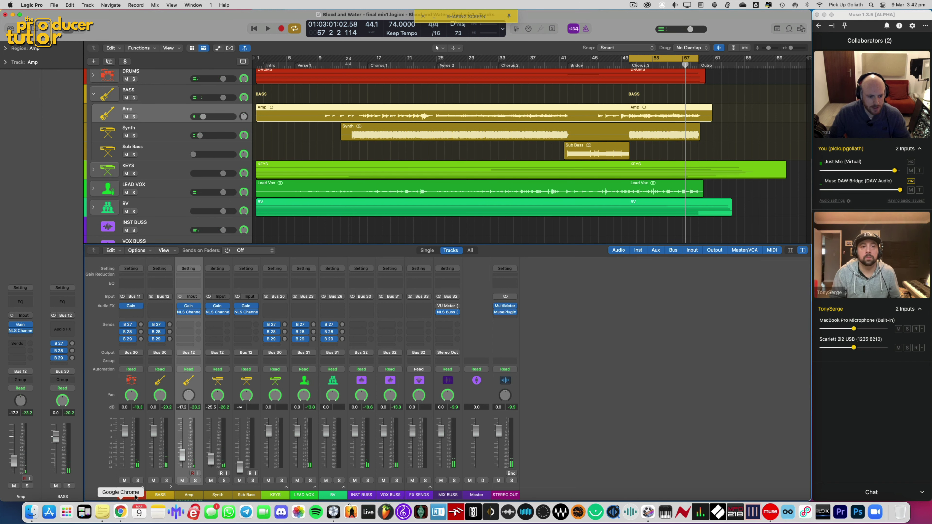
Step: Fold the BASS stack and unfold the KEYS stack to show its channels
left_click(127, 495)
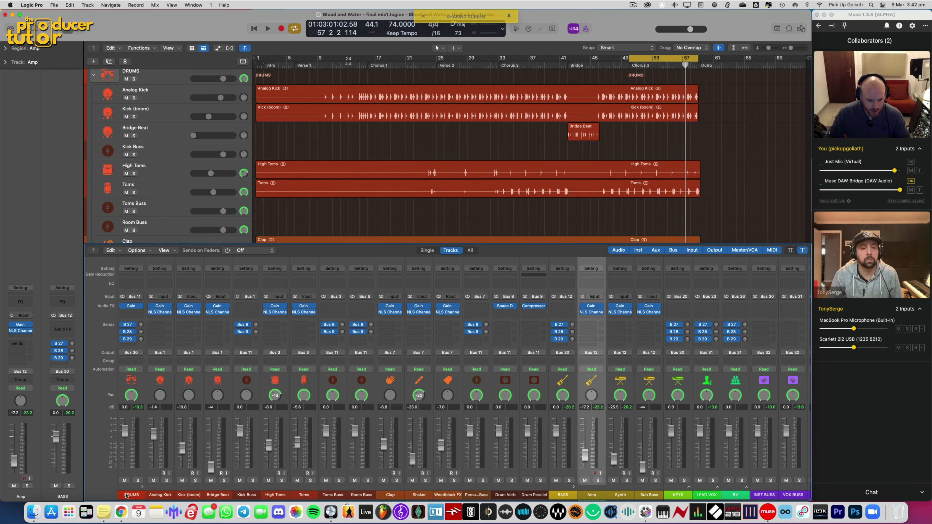
left_click(143, 487)
left_click(171, 487)
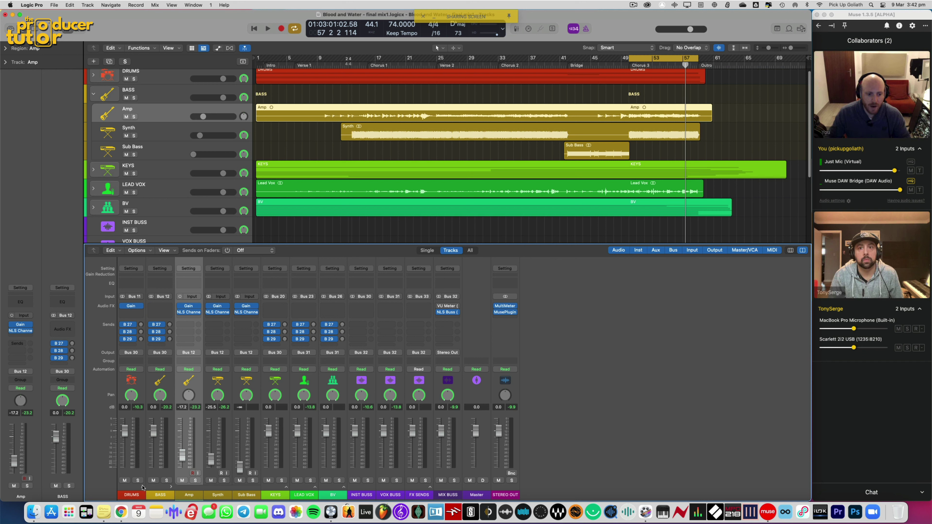
left_click(171, 487)
left_click(199, 487)
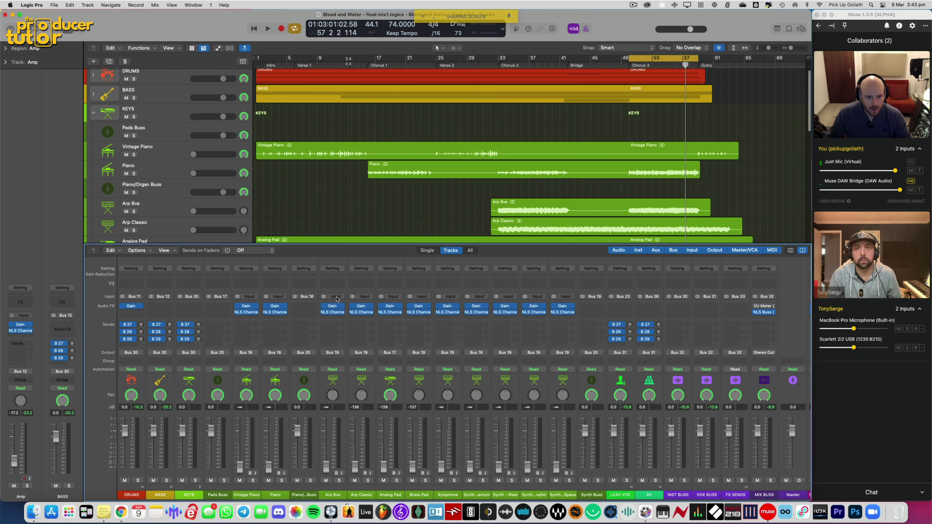
Step: Review the KEYS stack's regions, selecting the Piano, Arp Classic and Arp 8va tracks in turn
left_click(259, 387)
left_click(274, 384)
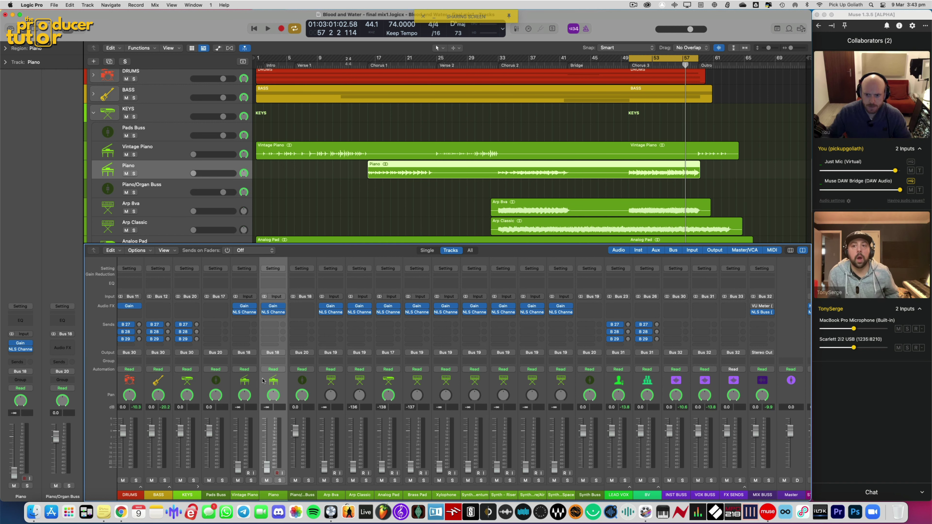
scroll(481, 191, "down", 3)
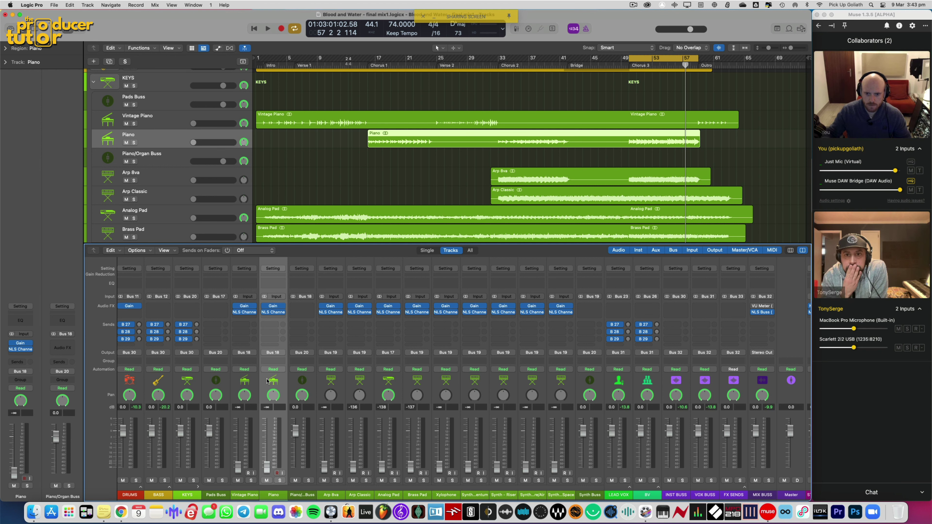
scroll(457, 215, "down", 2)
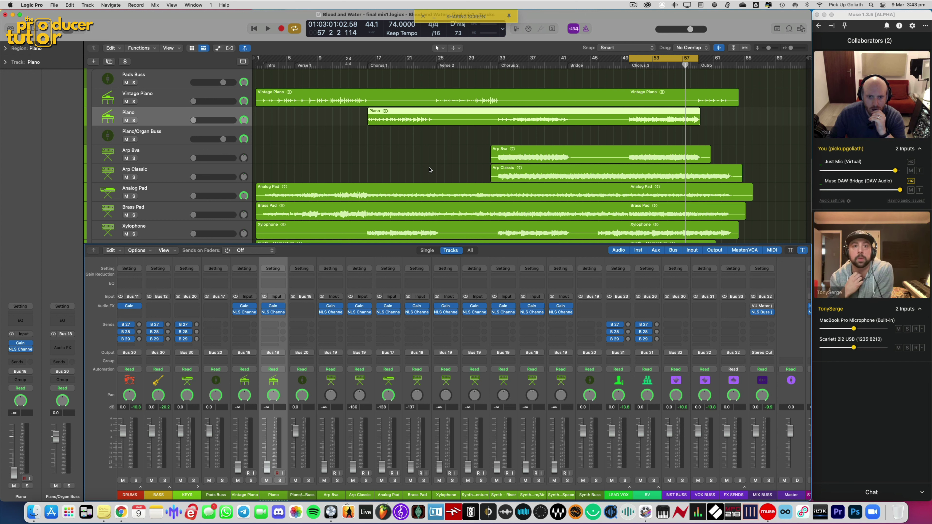
scroll(431, 170, "down", 1)
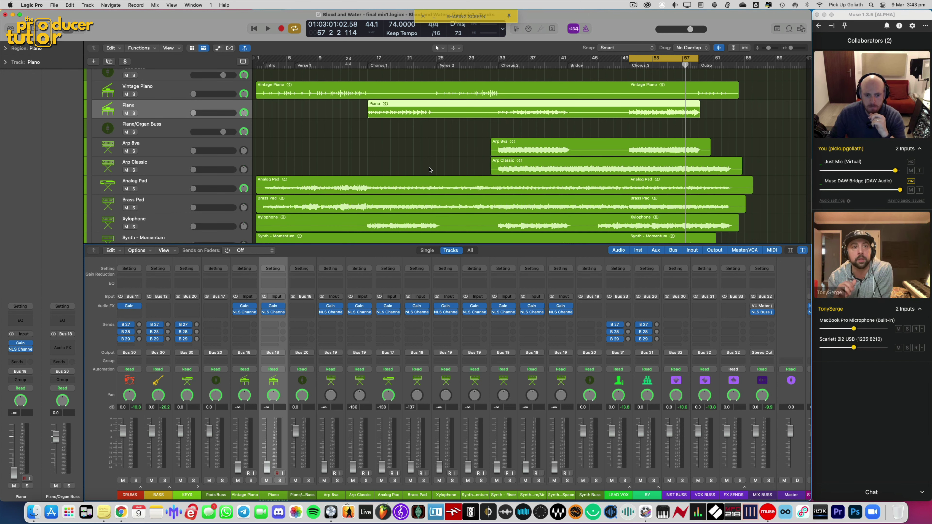
left_click(352, 387)
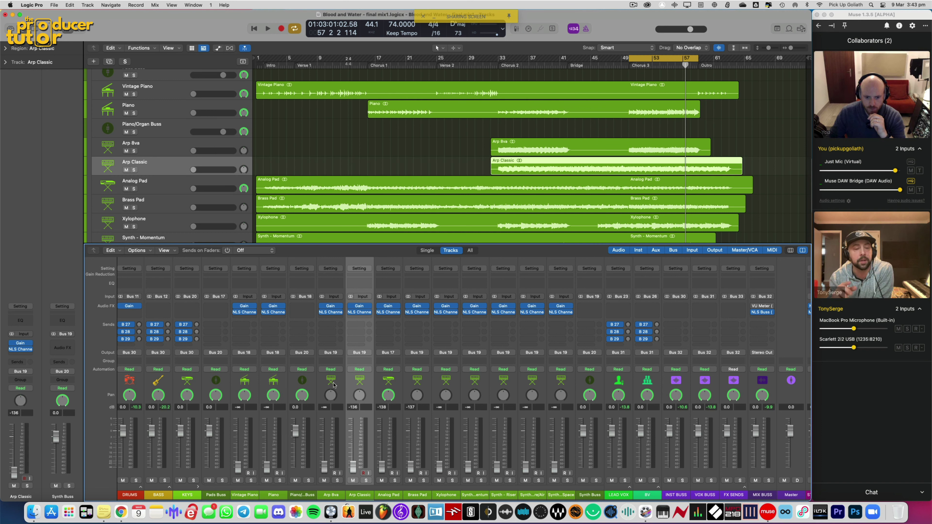
left_click(340, 387)
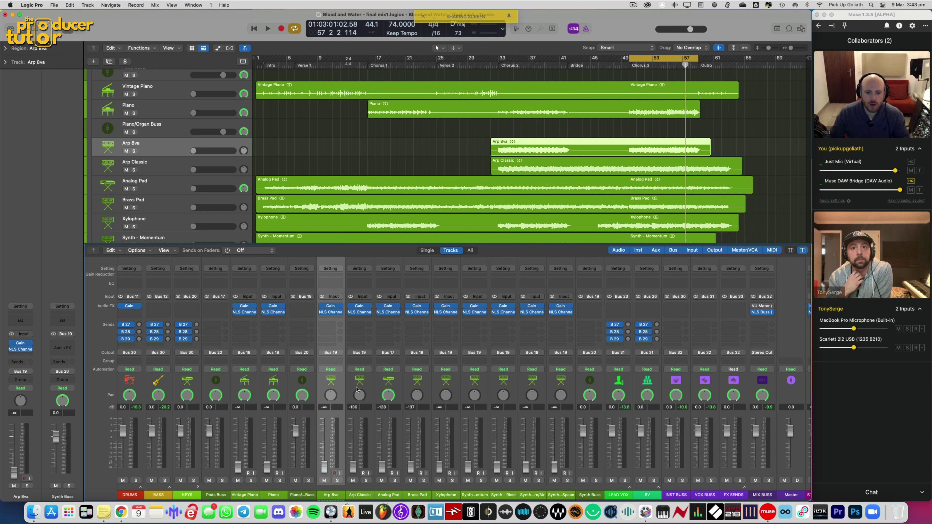
Step: Over Chorus 3 playback, raise Piano to about -25 dB, Arp 8va to -28 dB and Arp Classic to -22 dB, comparing with Piano muted
key("space")
key("space")
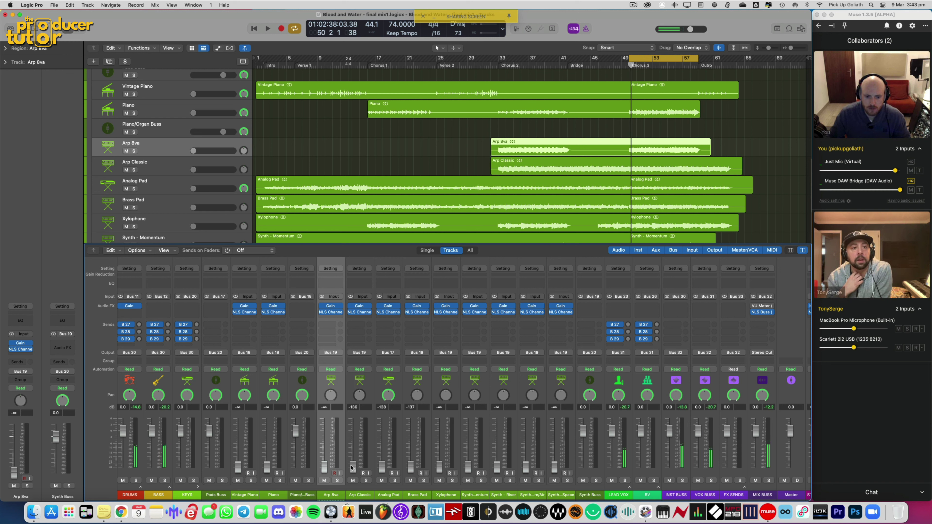
left_click(368, 388)
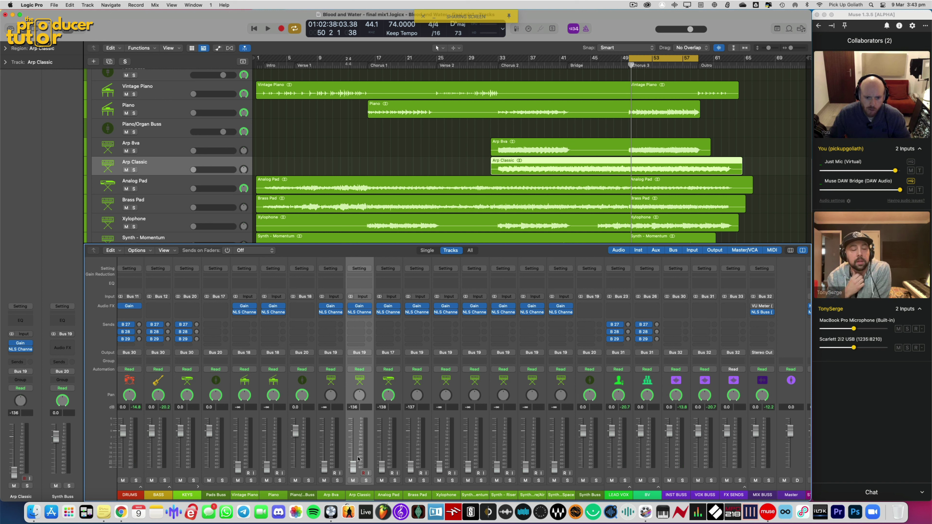
key("space")
left_click_drag(354, 469, 325, 460)
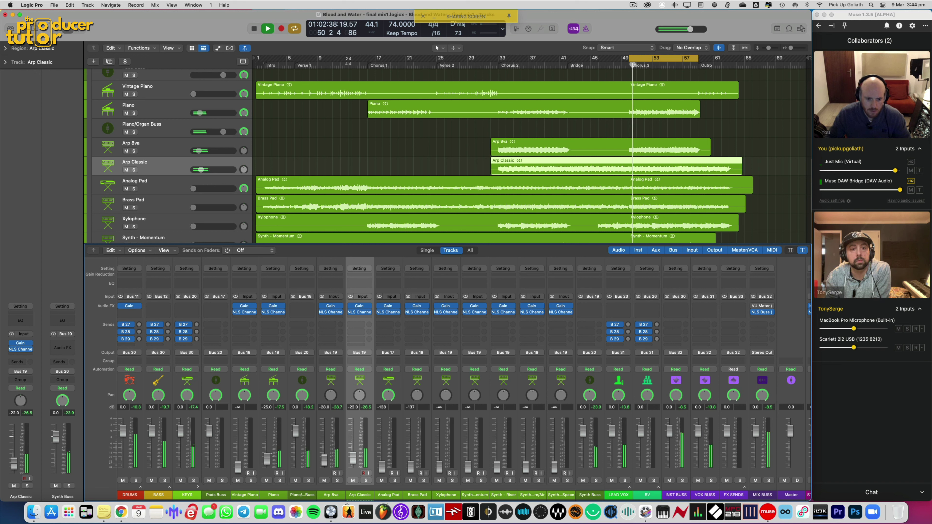
left_click(267, 481)
left_click(267, 482)
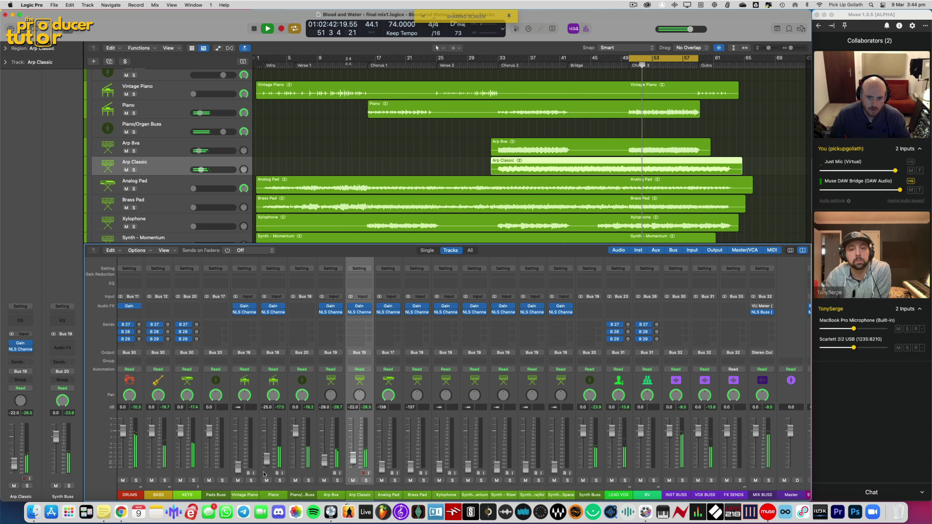
Step: Raise Analog Pad to about -25.5 dB over Chorus 3 playback and compare the mix with it muted and unmuted
left_click_drag(381, 467, 381, 458)
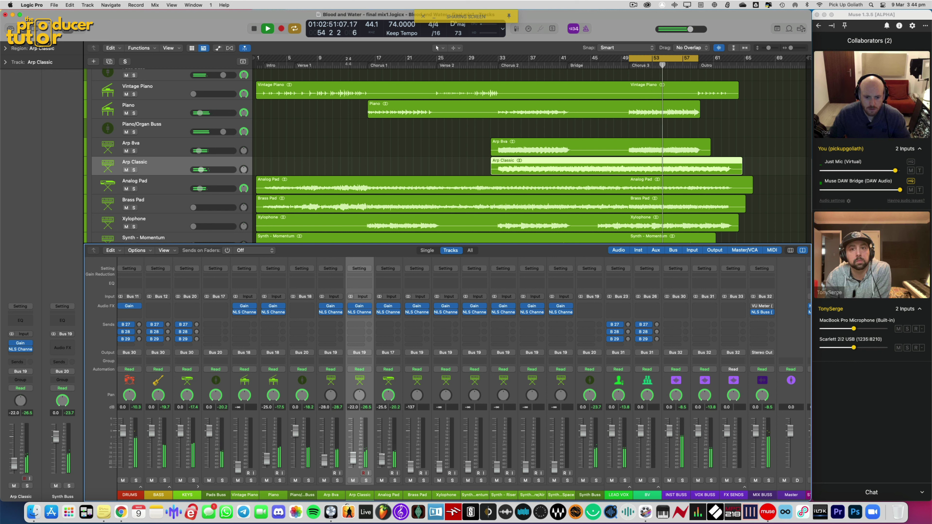
left_click(382, 481)
left_click(382, 481)
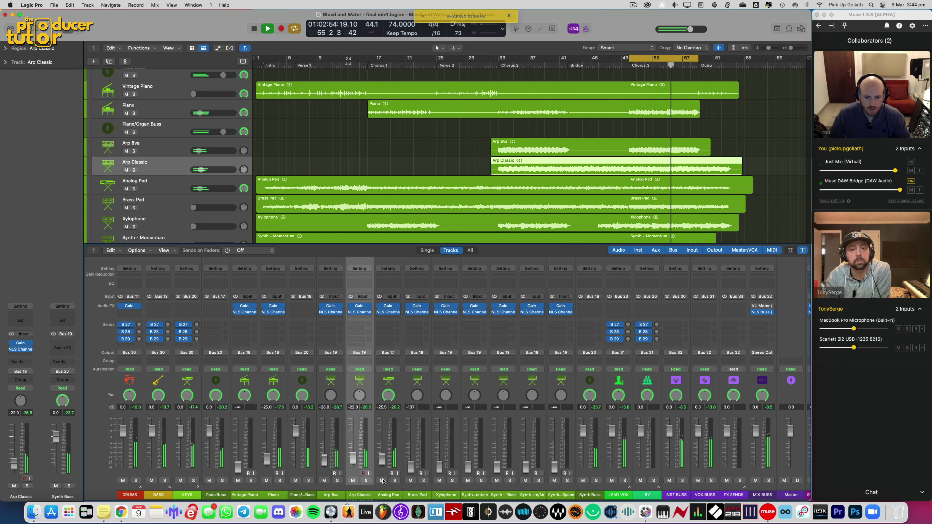
key("space")
left_click(383, 476)
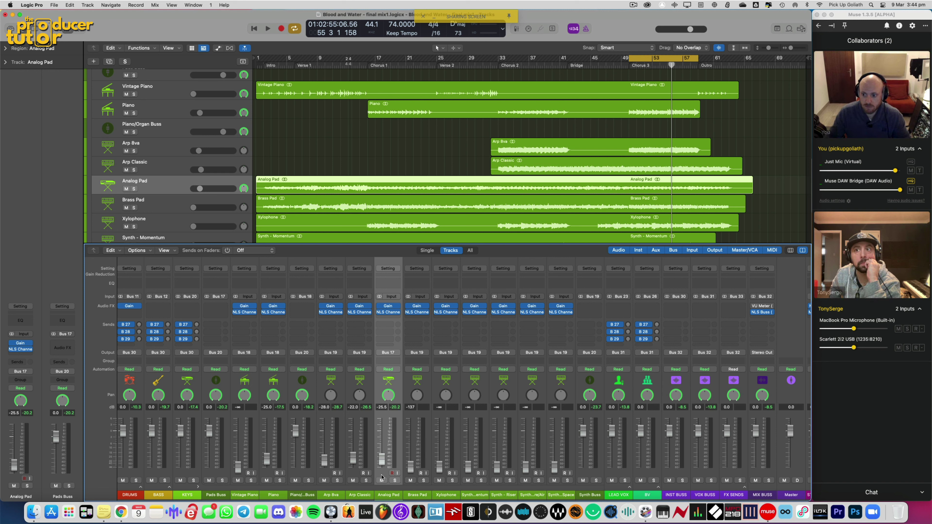
key("space")
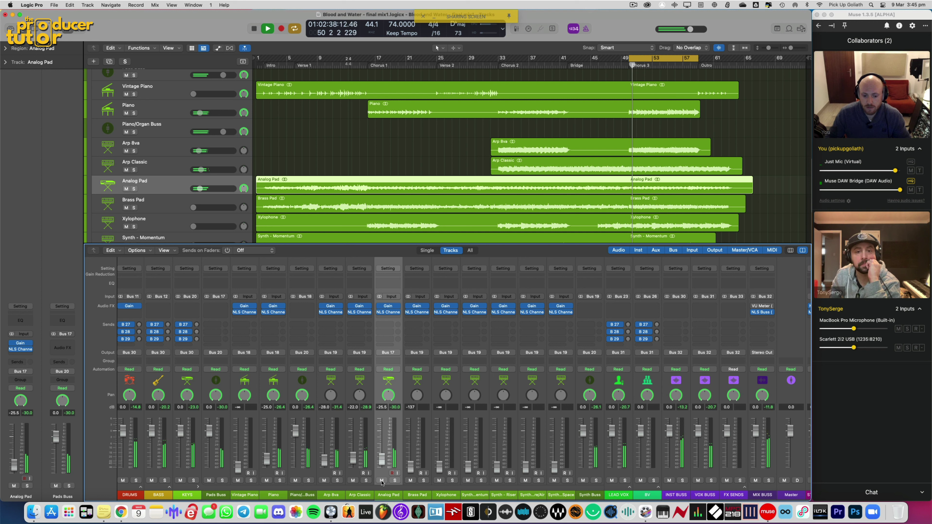
left_click(381, 481)
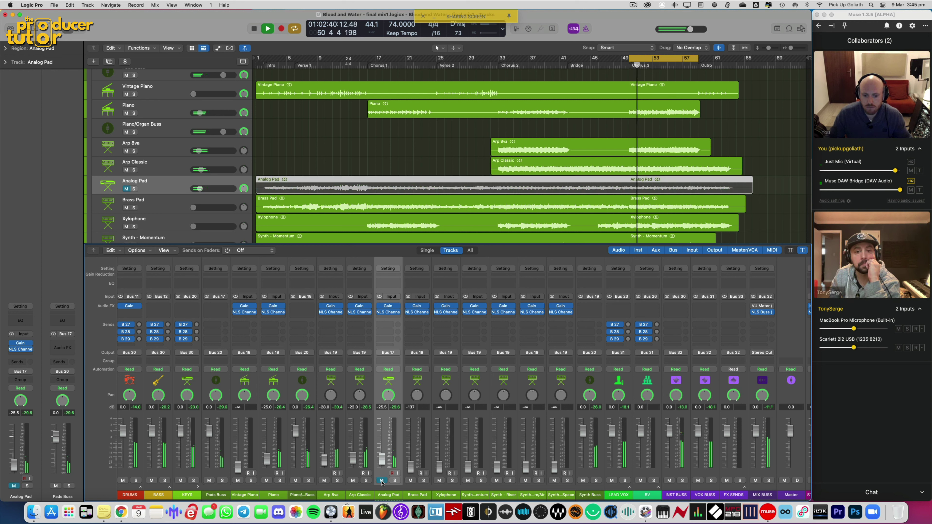
left_click(381, 480)
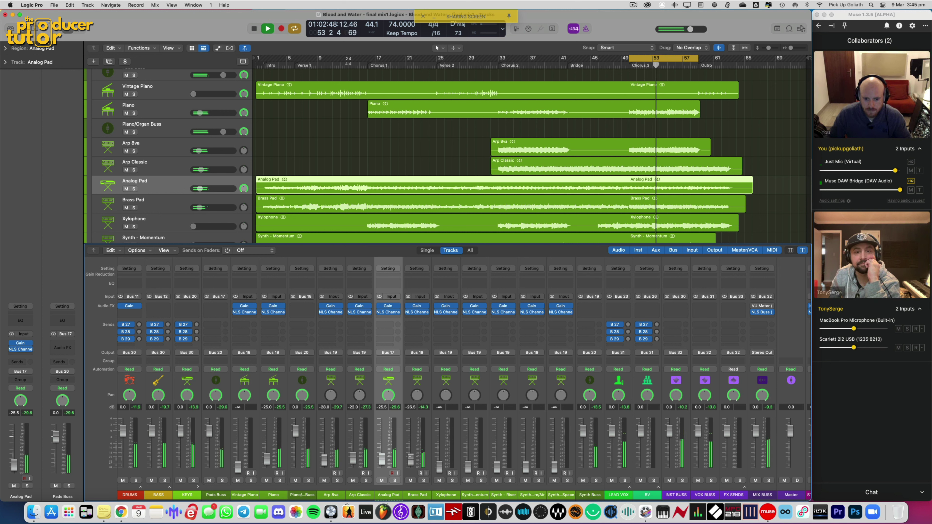
Step: Set Brass Pad to about -26.5 dB, Xylophone to -25.5 dB and Synth - Momentum to -28.5 dB, checking Brass Pad muted and Momentum soloed
left_click(411, 480)
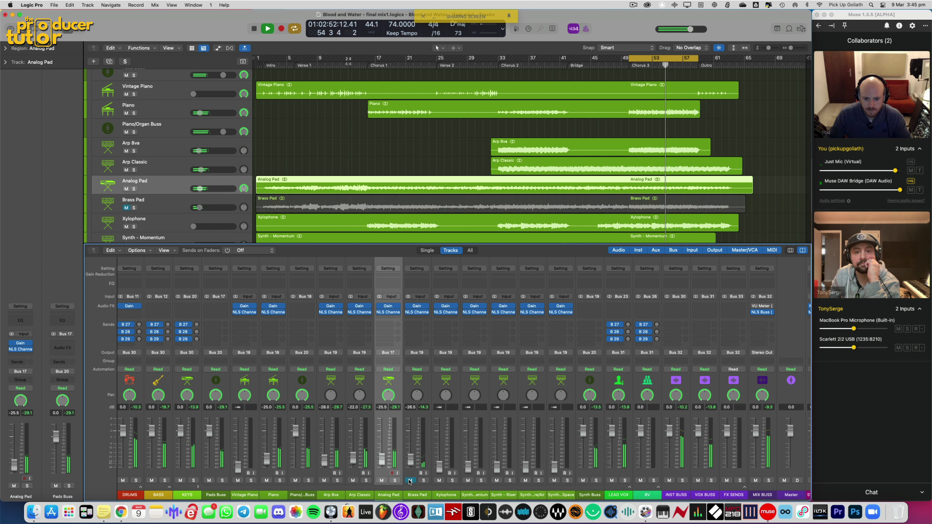
left_click(410, 480)
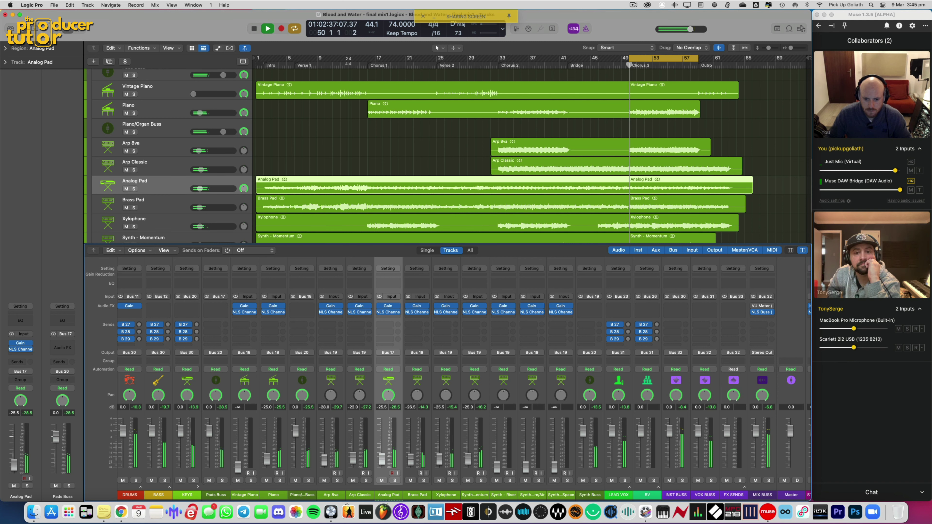
left_click(481, 480)
left_click(480, 480)
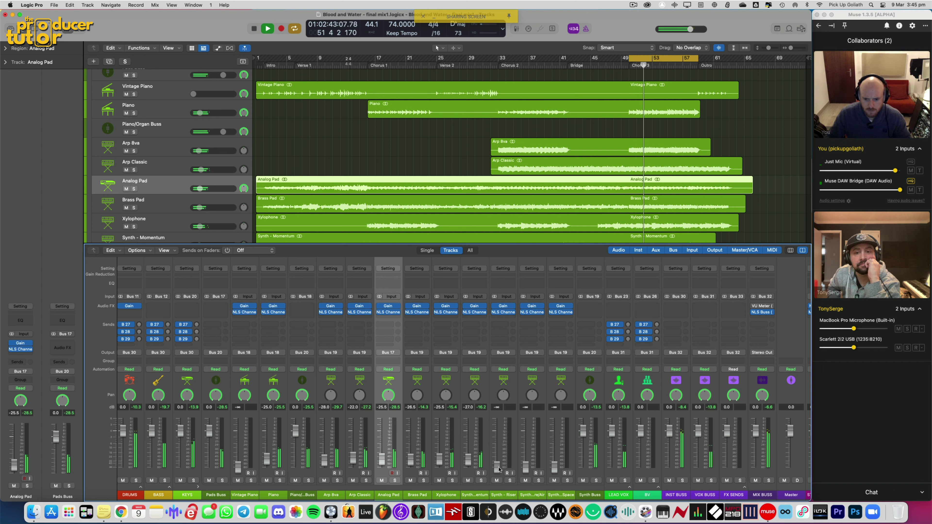
left_click(480, 480)
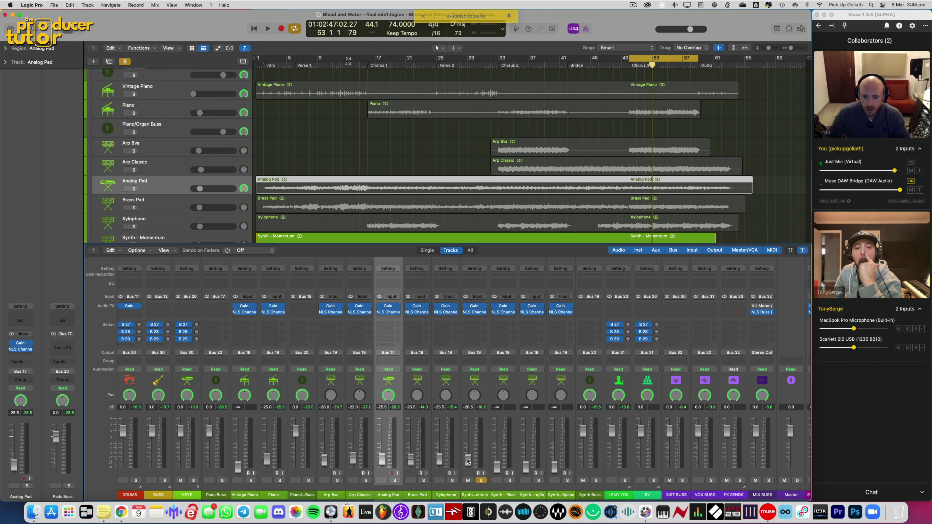
key("space")
left_click(481, 481)
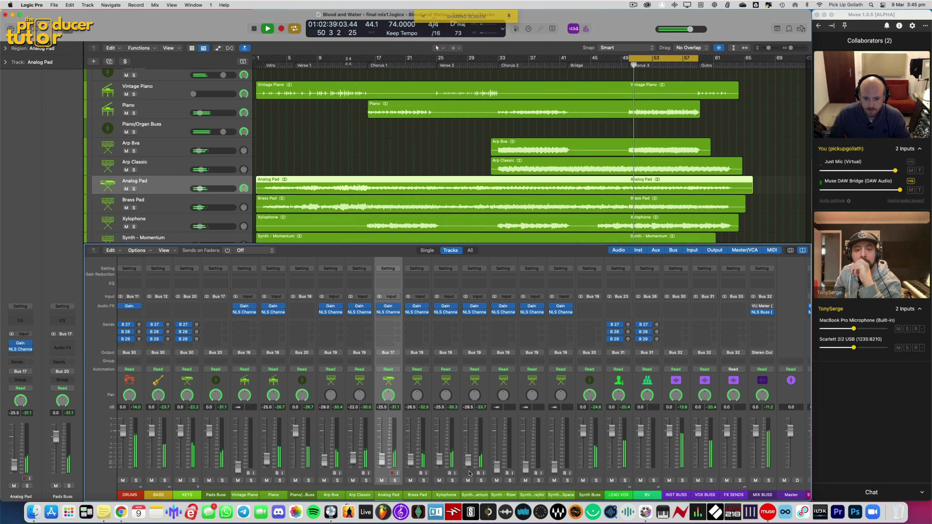
Step: Raise Stratosphere/Air to about -25 dB and Wave Space to -22 dB, then loop the bars before Chorus 3 and set Riser to -27.5 dB
left_click_drag(497, 467, 497, 444)
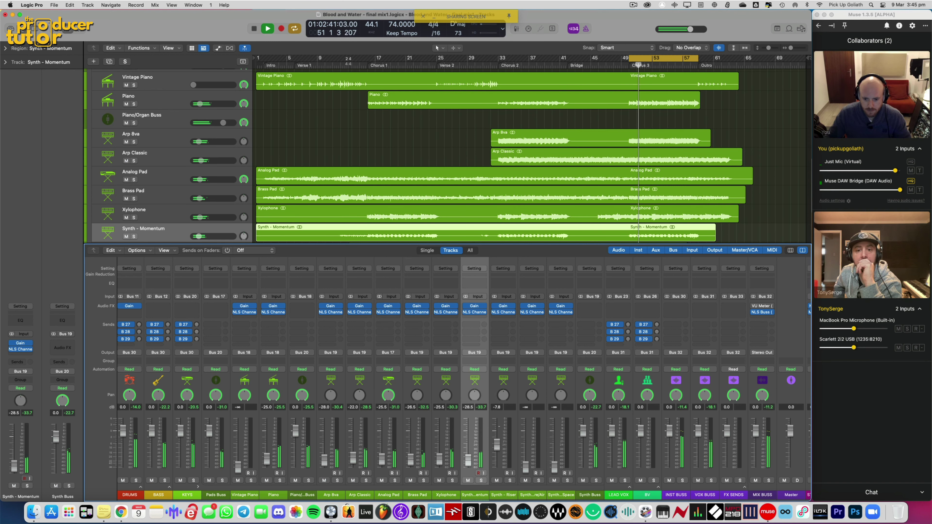
scroll(533, 154, "down", 3)
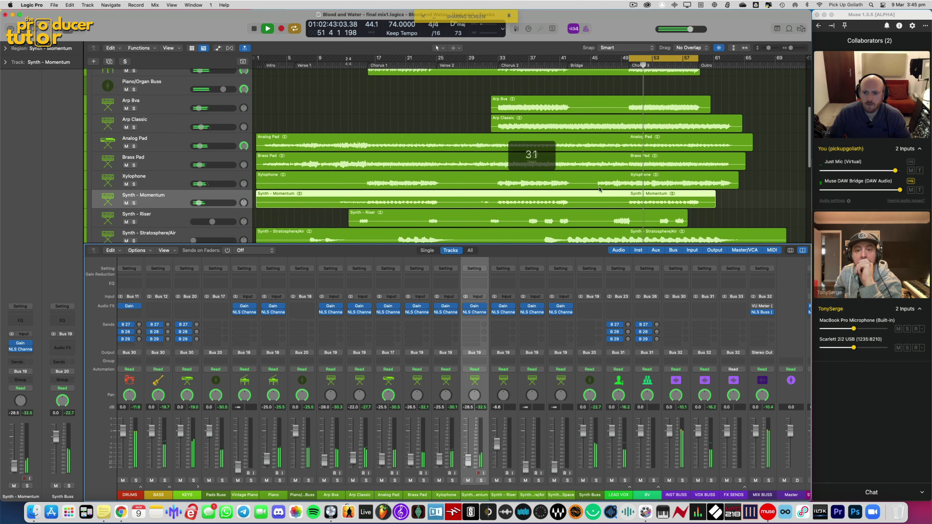
left_click_drag(497, 445, 526, 460)
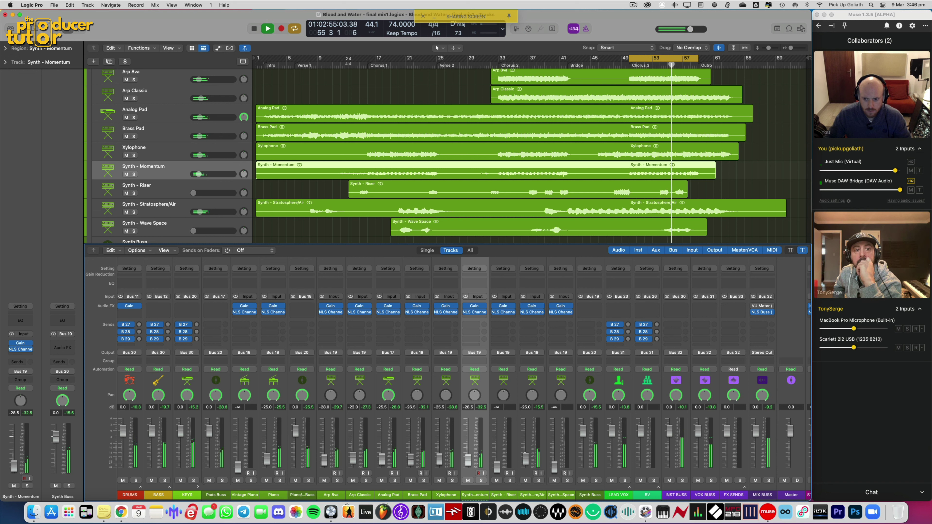
left_click_drag(555, 467, 554, 458)
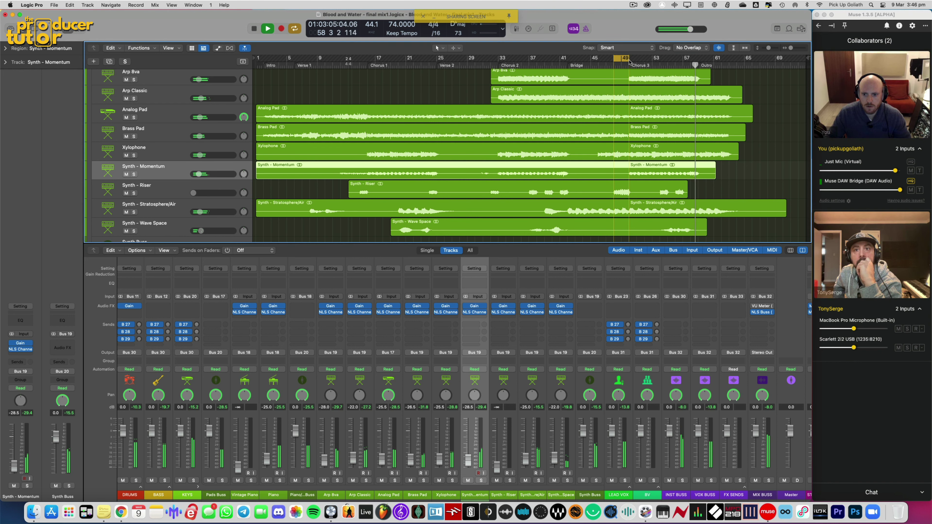
key("space")
key("space")
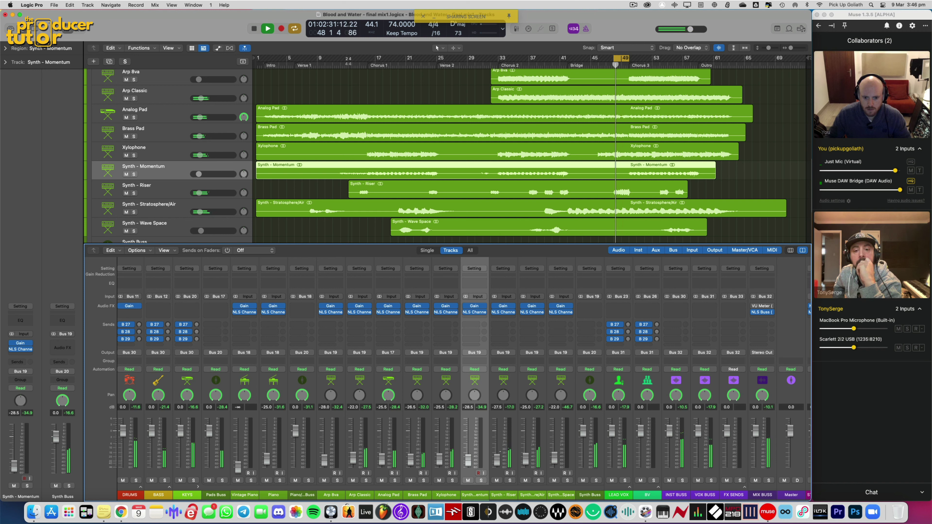
Step: Fold the KEYS stack and unfold the BV stack to show the backing vocal channels
left_click(198, 487)
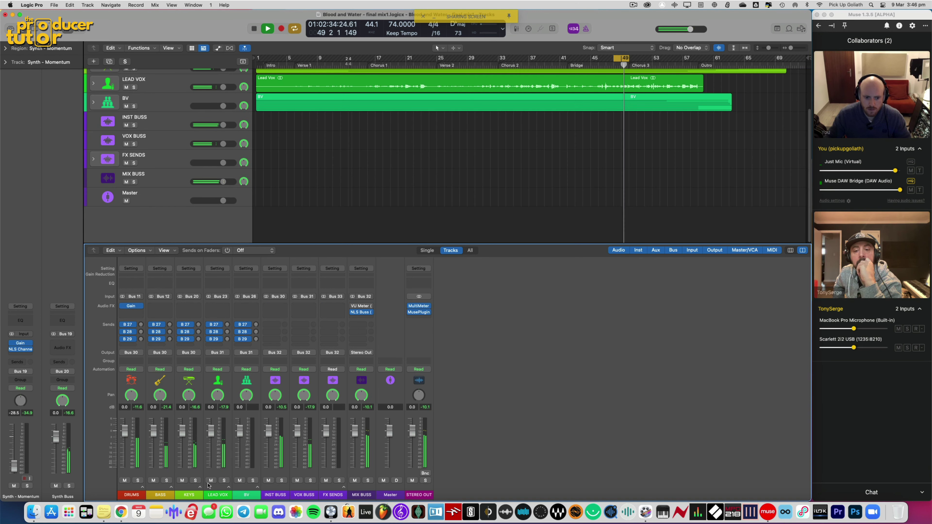
left_click(258, 487)
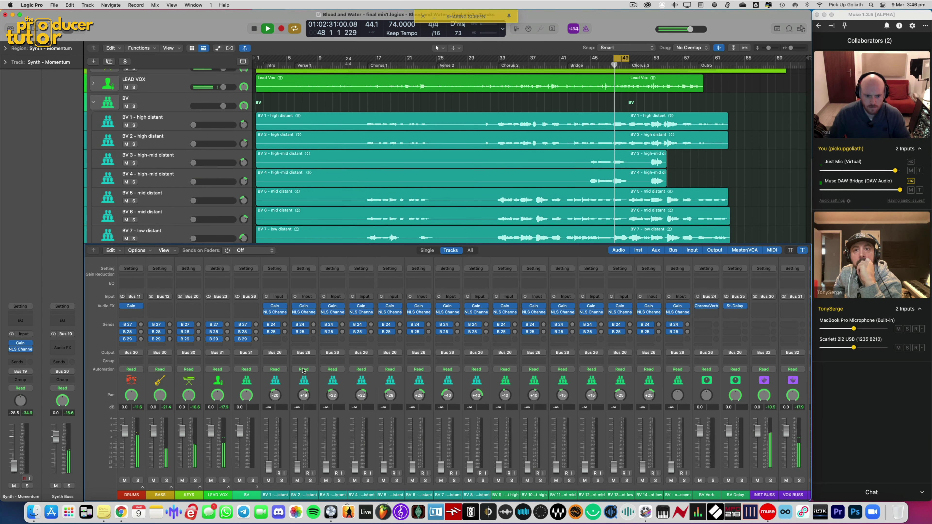
scroll(608, 193, "down", 2)
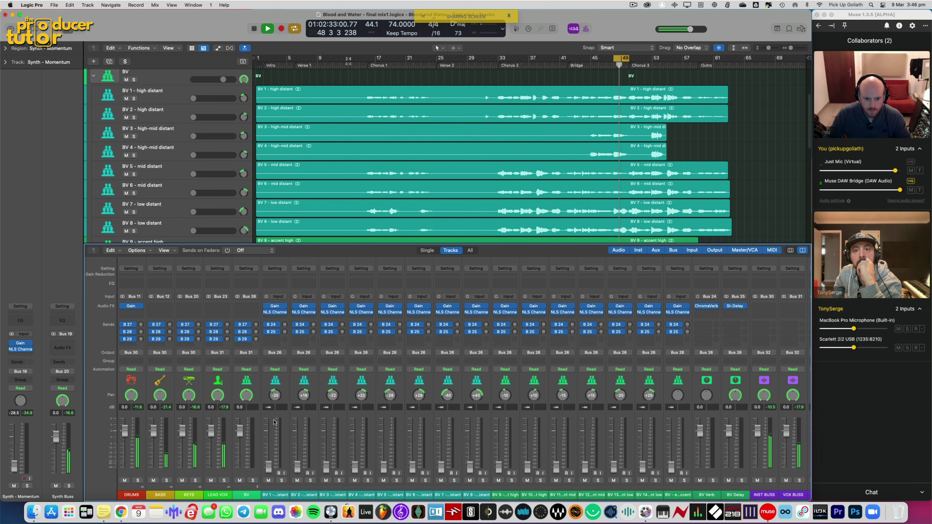
Step: Select the BV 1 and BV 2 high distant channels and raise both faders together to about -6 dB during playback
left_click_drag(275, 495, 304, 495)
left_click_drag(269, 468, 268, 470)
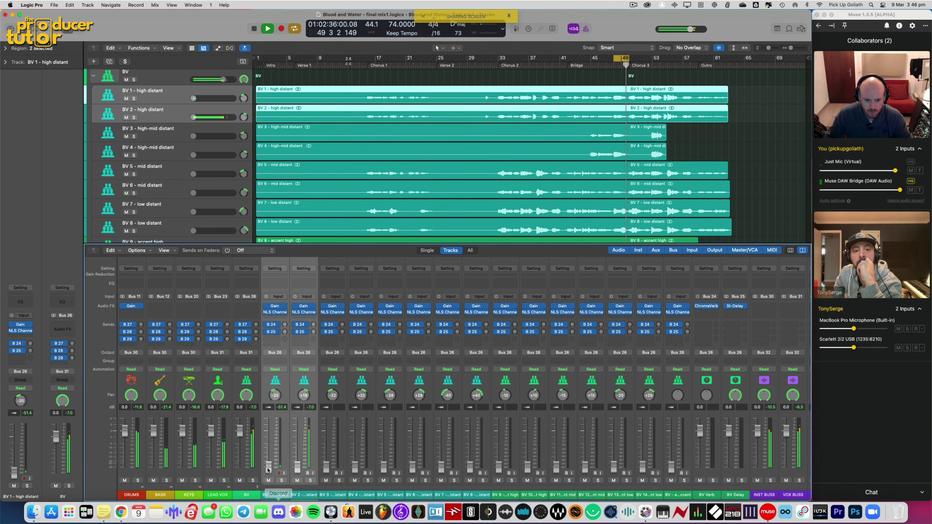
left_click(300, 415)
left_click(288, 410)
left_click(293, 410, "shift")
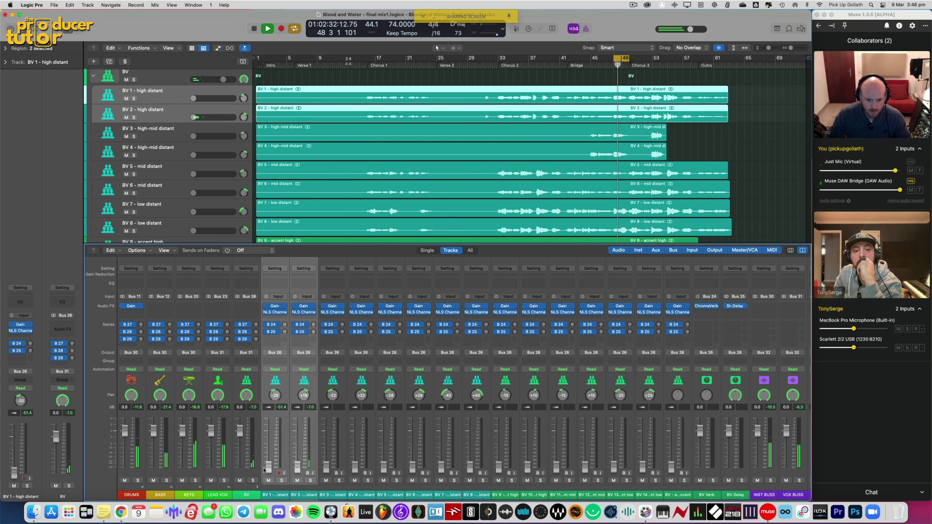
left_click_drag(264, 470, 269, 447)
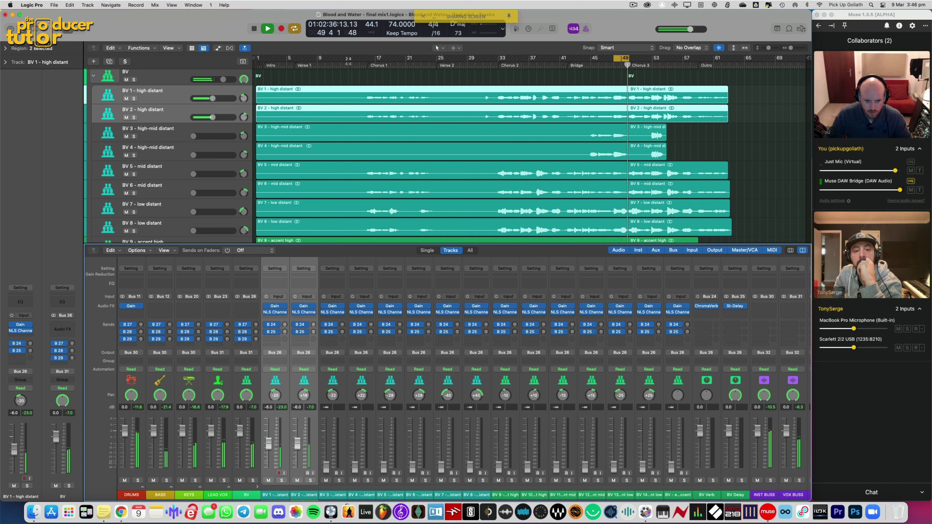
Step: Lower BV 1 and BV 2 high distant together to -19.5 dB and raise BV 3 and BV 4 high-mid distant to -19.5 dB
left_click_drag(269, 445, 269, 450)
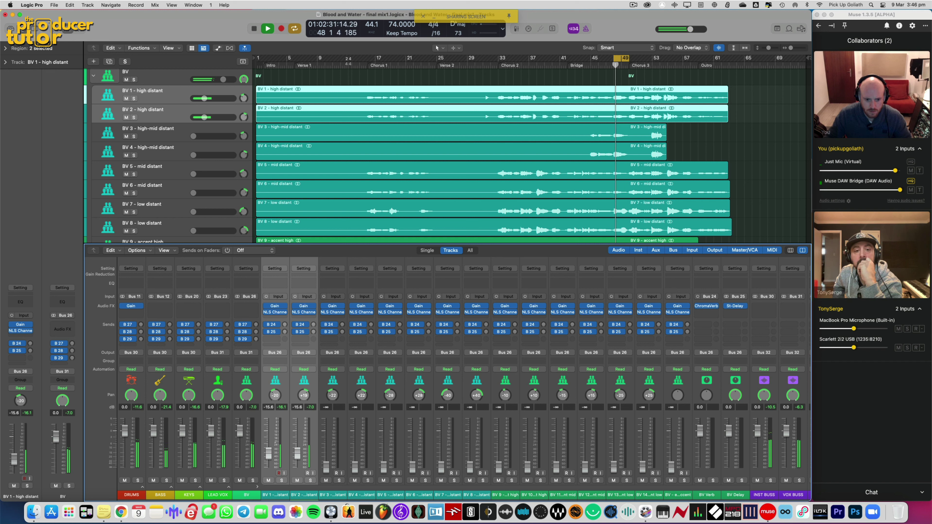
left_click_drag(269, 454, 269, 456)
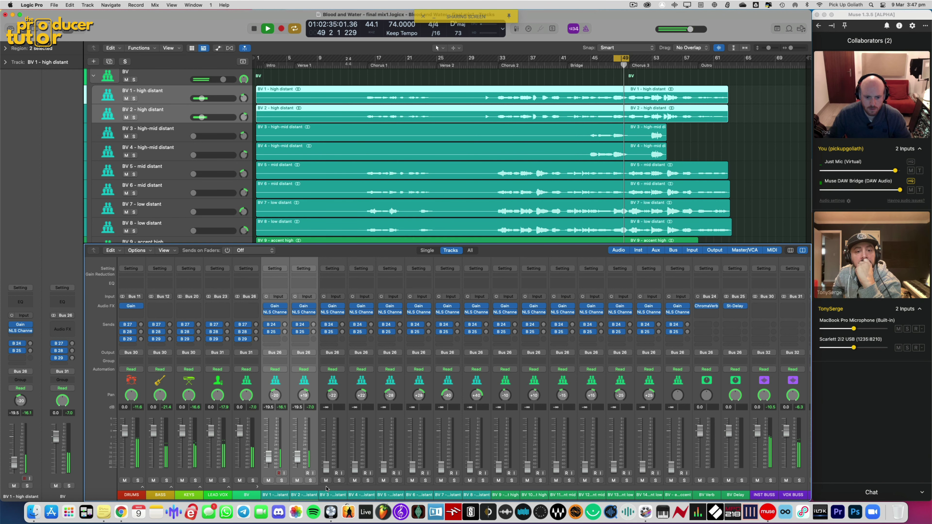
left_click_drag(342, 417, 353, 422)
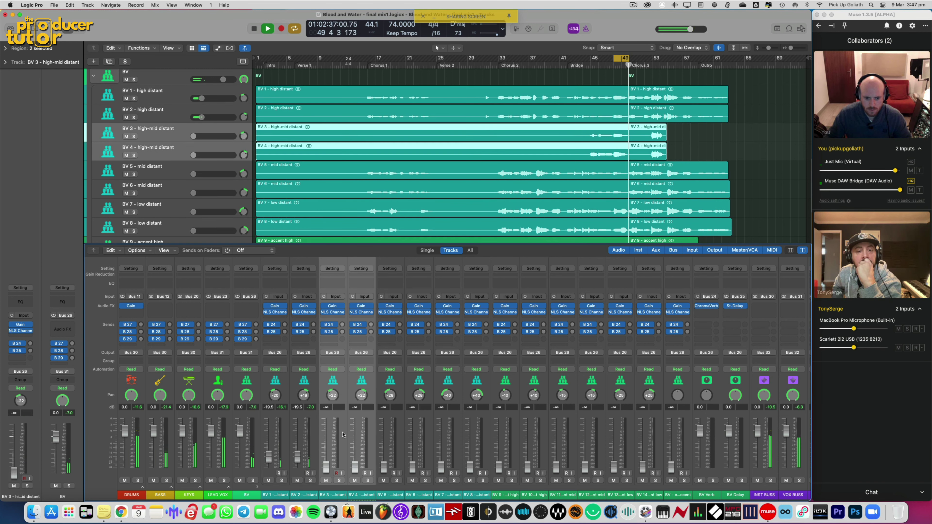
left_click_drag(327, 469, 326, 458)
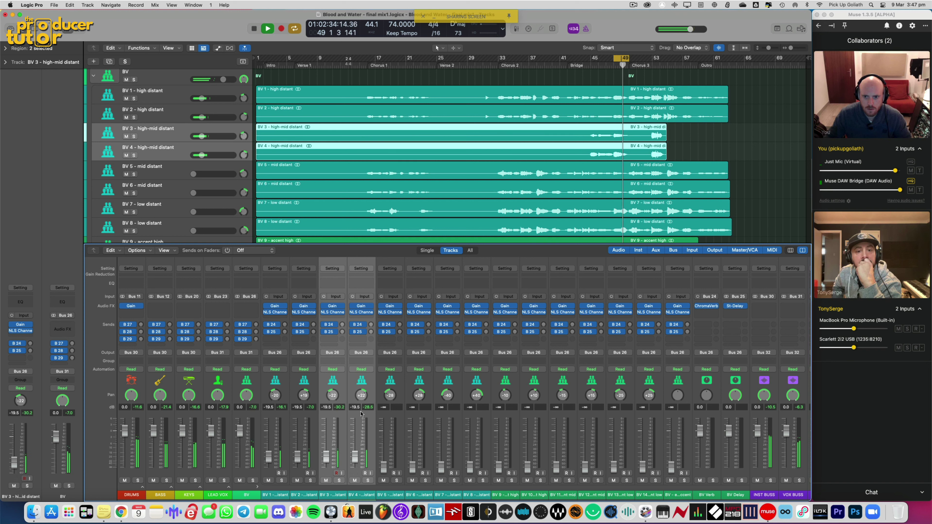
Step: Loop from about bar 45 up to Chorus 3 to audition BV 3 and BV 4, and move the loop onto Chorus 3's opening bars
left_click_drag(589, 59, 633, 65)
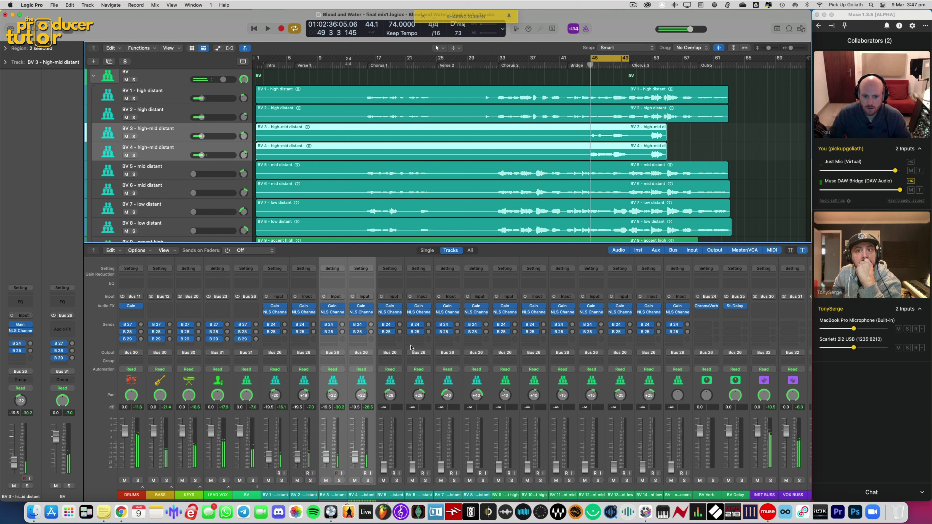
key("space")
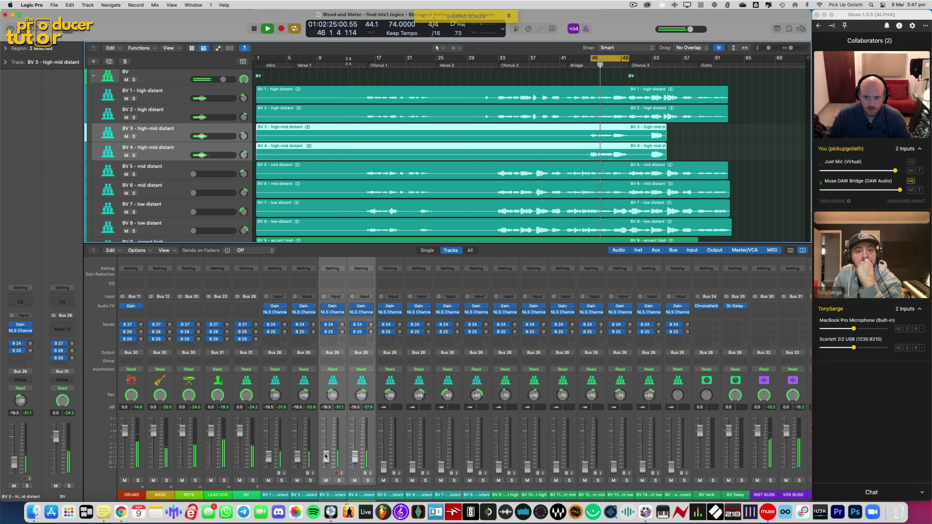
mouse_move(368, 481)
left_mouse_down()
mouse_move(282, 484)
mouse_move(367, 485)
left_mouse_up()
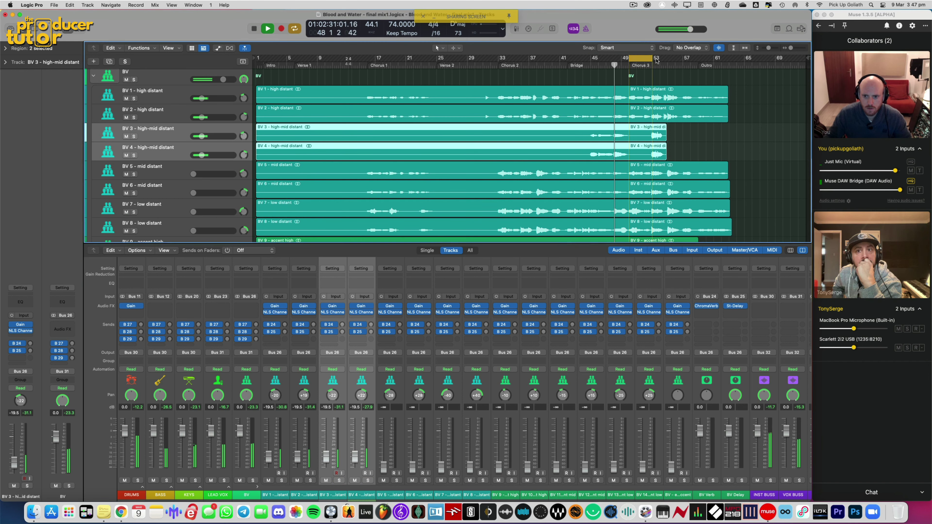
Step: Select BV 5 and BV 6 mid and raise both faders together to -22 dB during playback
left_click(390, 495)
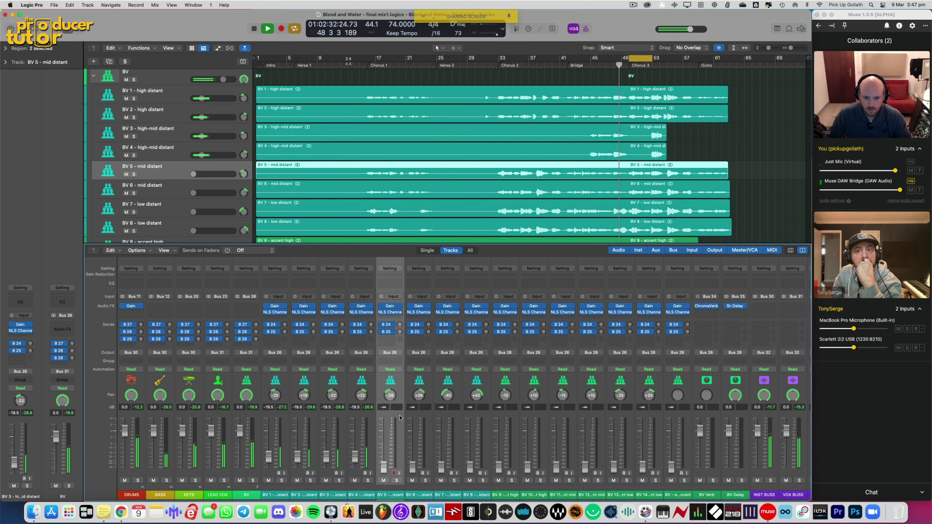
left_click(419, 495, "shift")
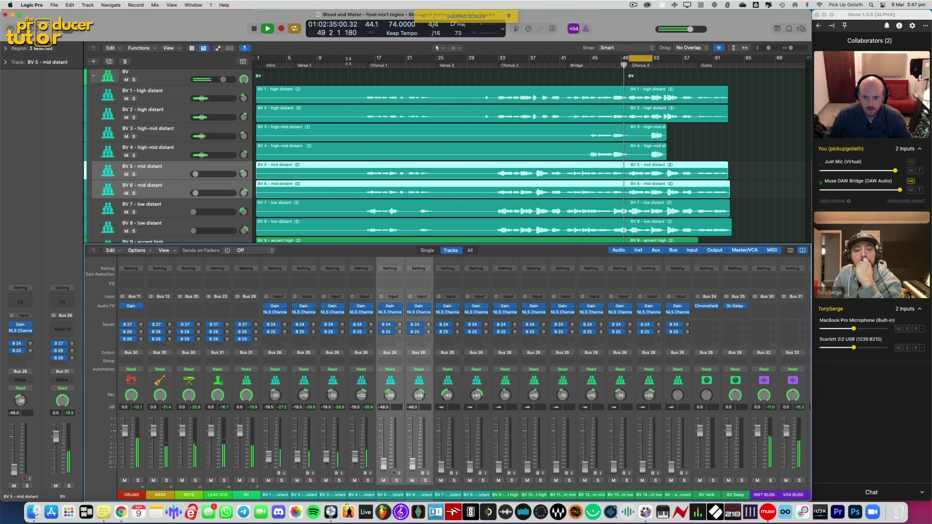
left_click_drag(384, 470, 384, 457)
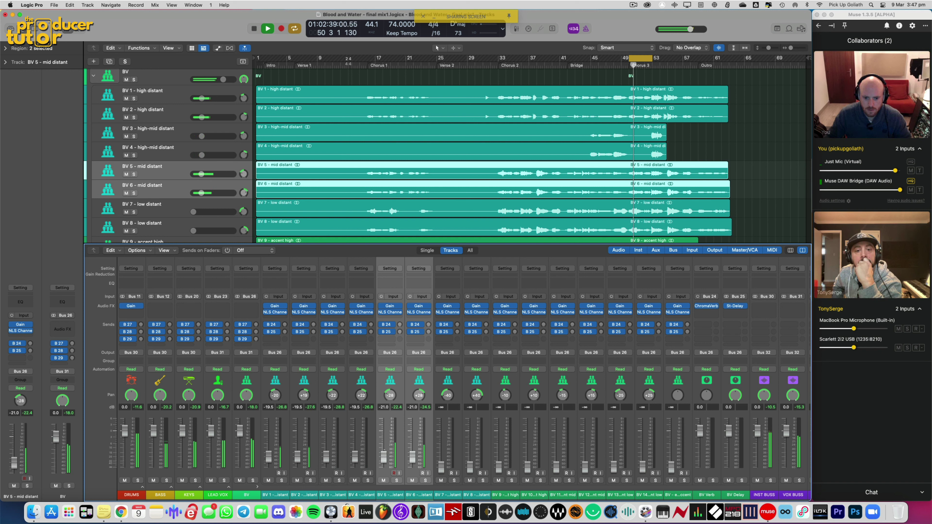
left_click(396, 481)
left_click(396, 481)
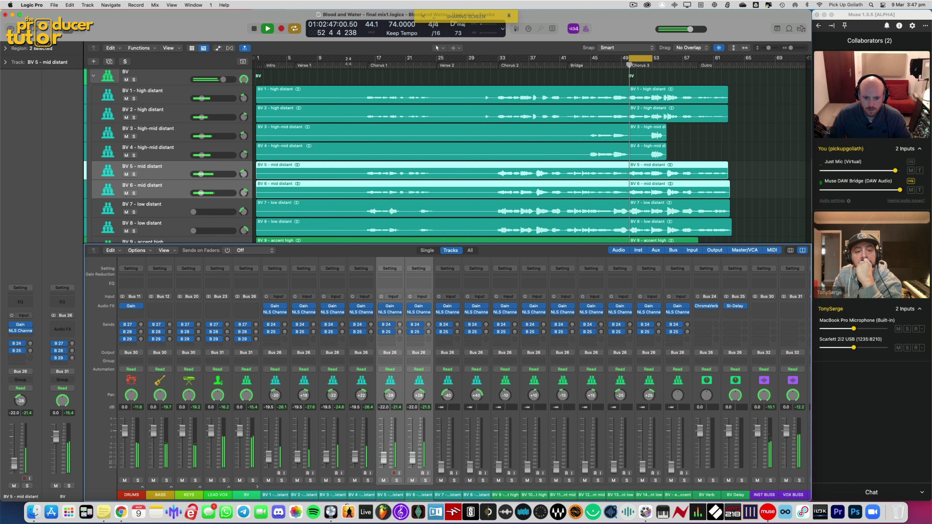
Step: Select BV 7 and BV 8 low distant, raise both faders together to -23 dB, and stop playback
left_click(444, 430)
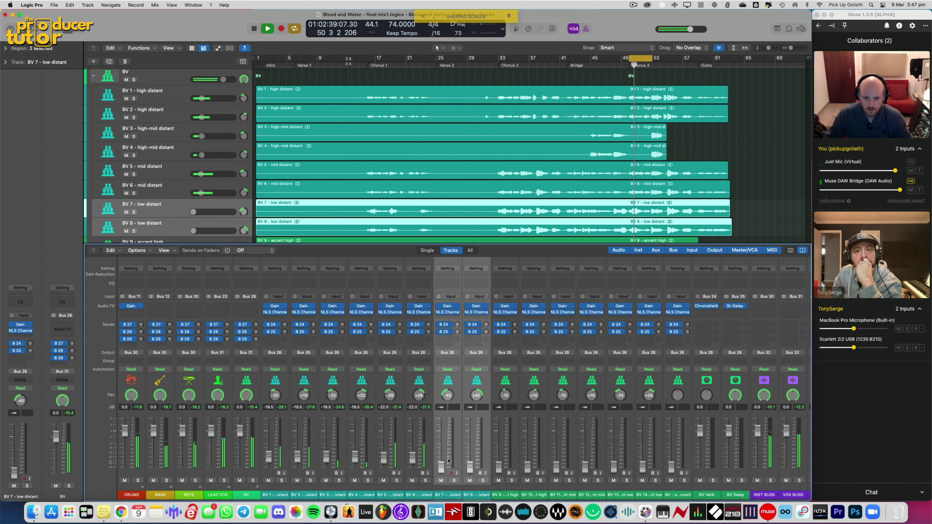
left_click_drag(441, 468, 441, 451)
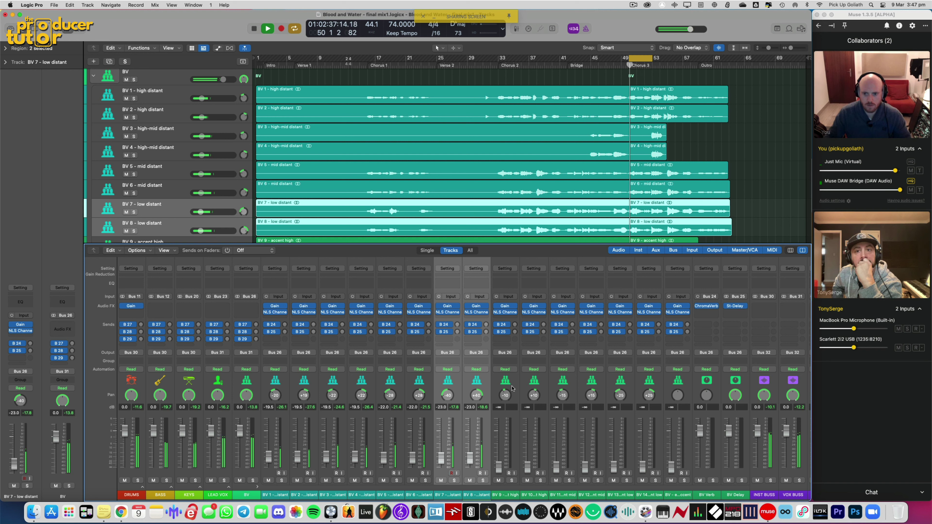
key("space")
left_click(486, 381)
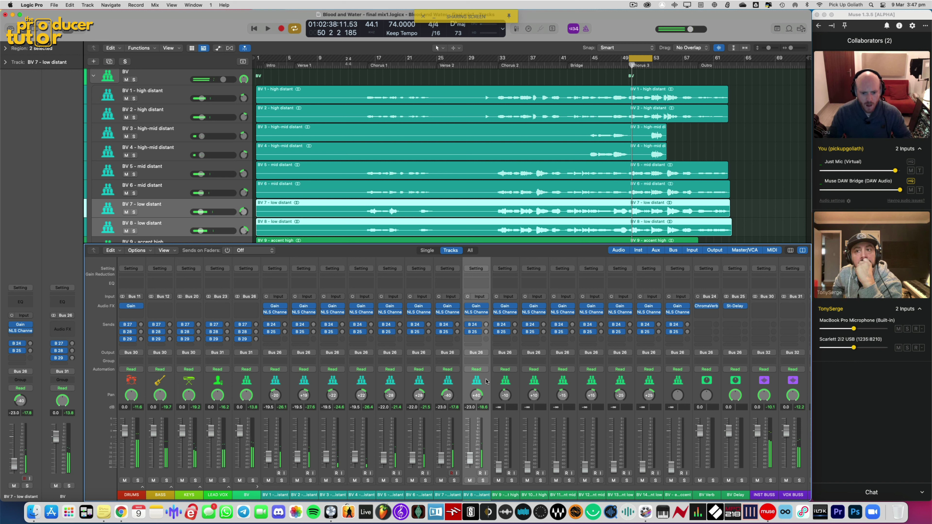
left_click(459, 384)
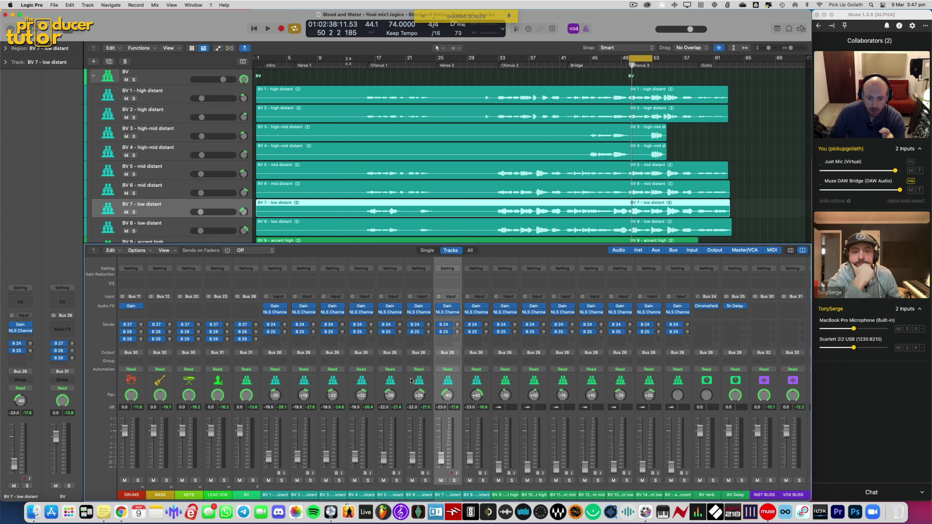
Step: Widen the panning of BV 1 through BV 8 to -64 for odd and +63 for even channels, and play Chorus 3 to check it
left_click(418, 382)
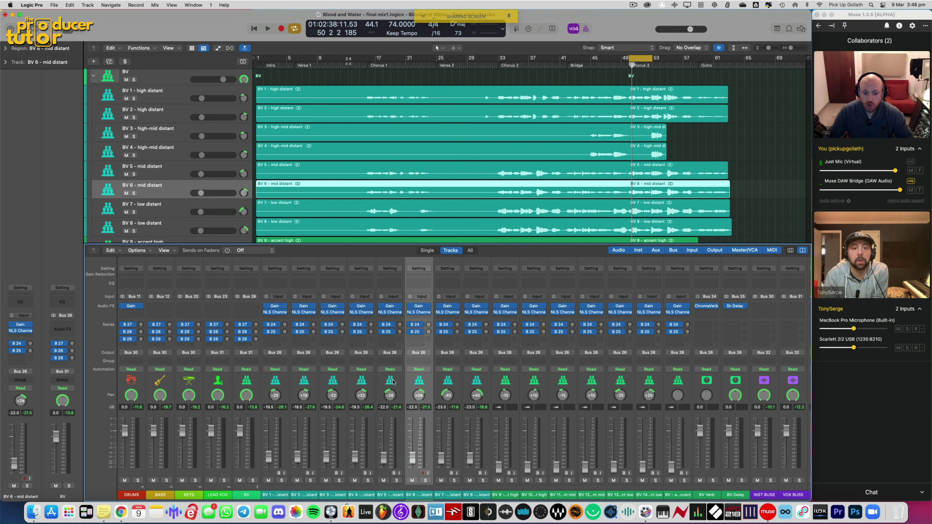
left_click_drag(277, 398, 317, 352)
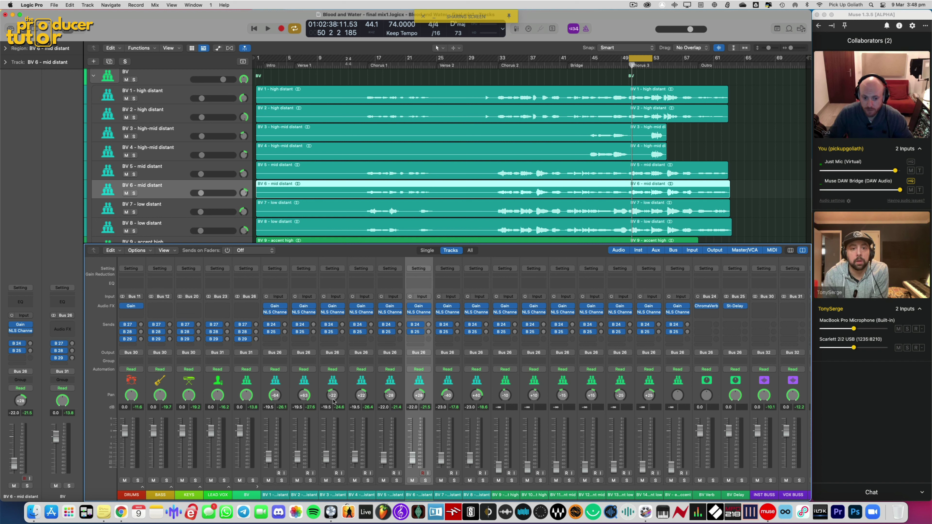
left_click_drag(333, 401, 334, 444)
left_click_drag(362, 397, 371, 353)
left_click_drag(391, 399, 444, 333)
left_click_drag(447, 397, 448, 443)
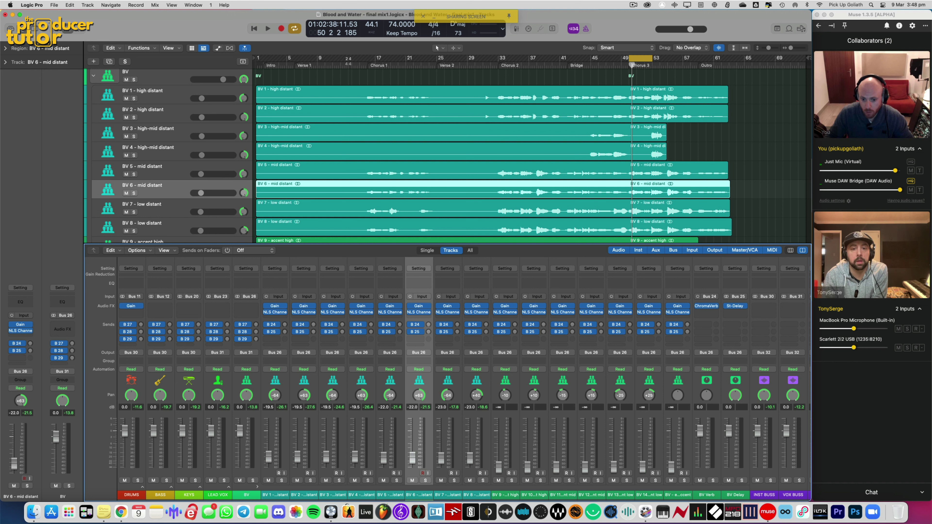
left_click_drag(476, 397, 492, 327)
key("space")
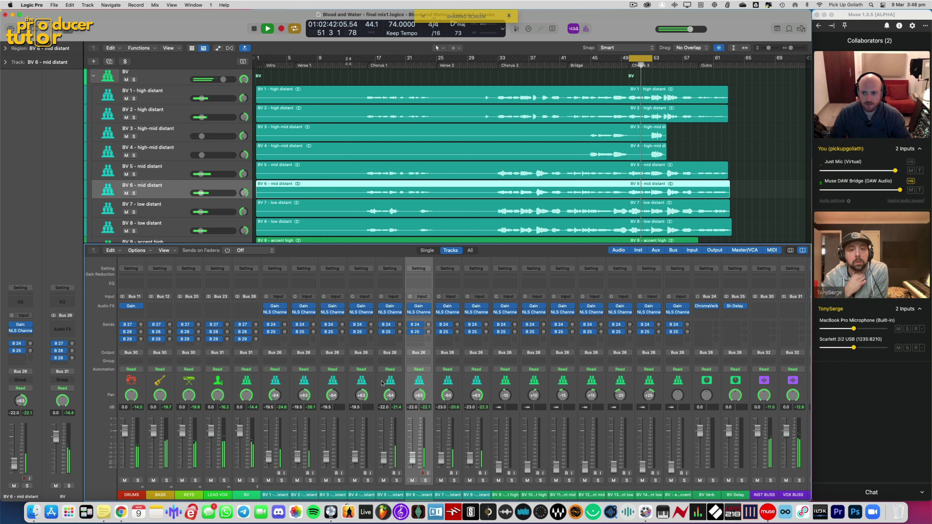
key("space")
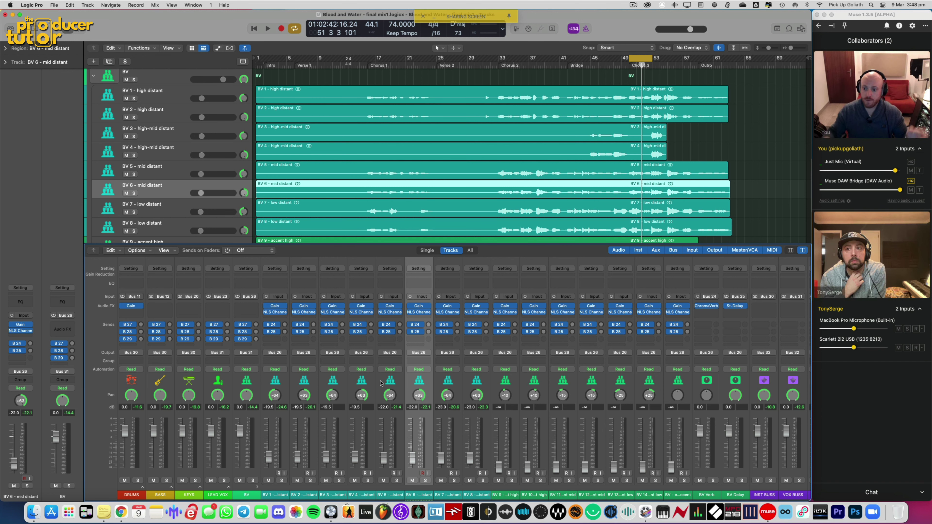
Step: Solo BV 7 and BV 8 low distant, audition them, and narrow their panning symmetrically toward the centre
left_click(454, 480)
left_click(483, 480)
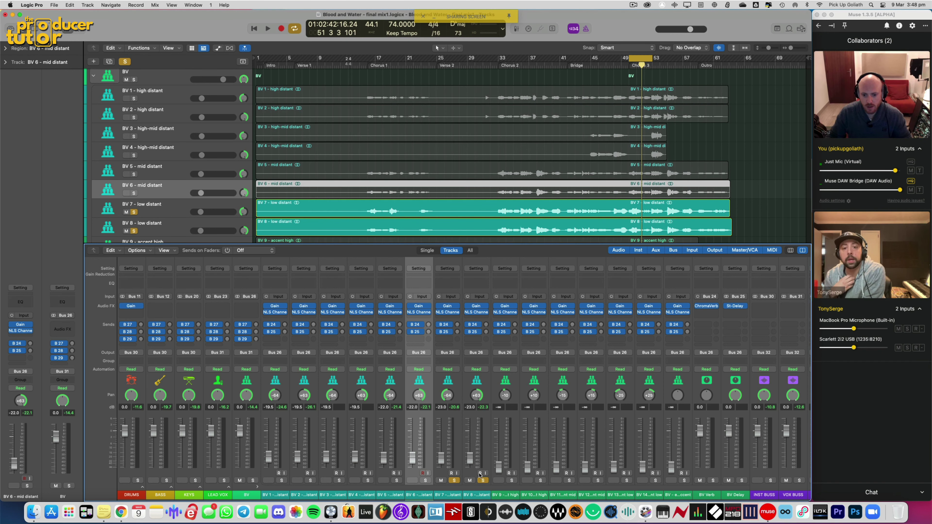
key("space")
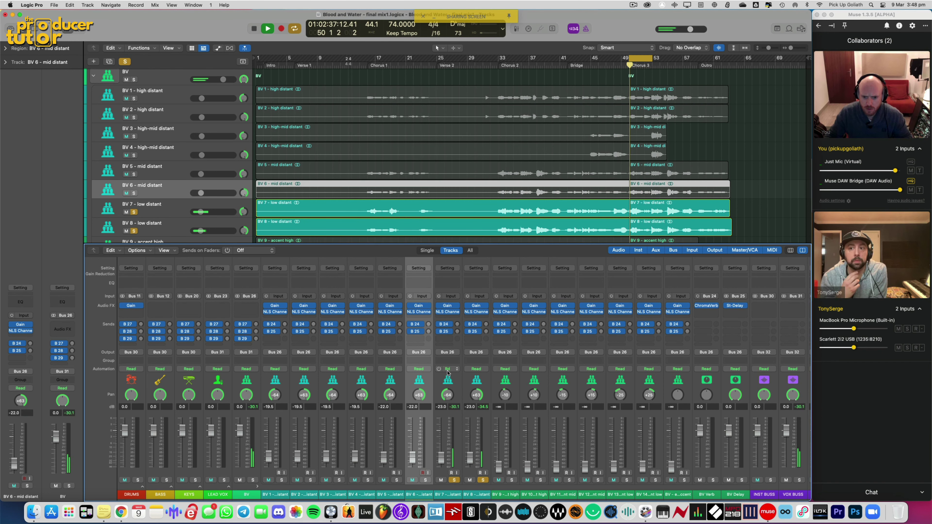
key("space")
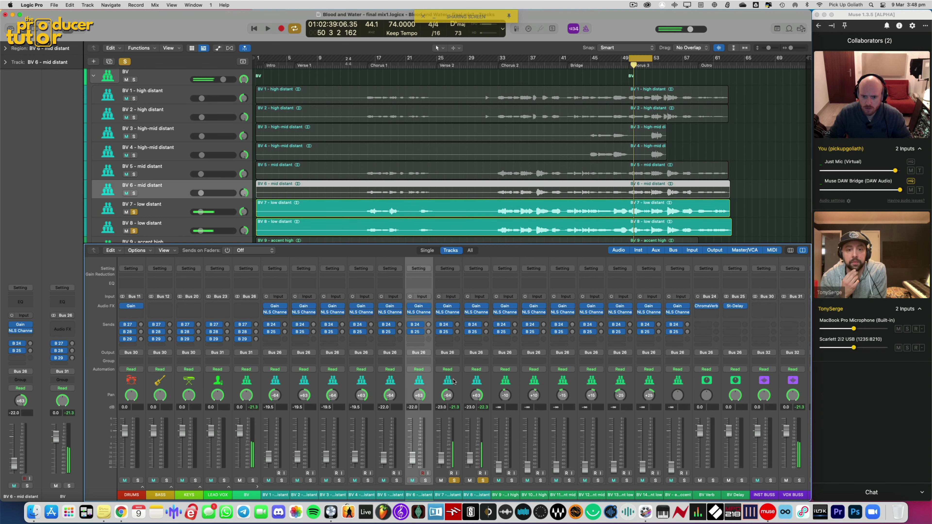
left_click(453, 380)
left_click_drag(449, 394, 450, 392)
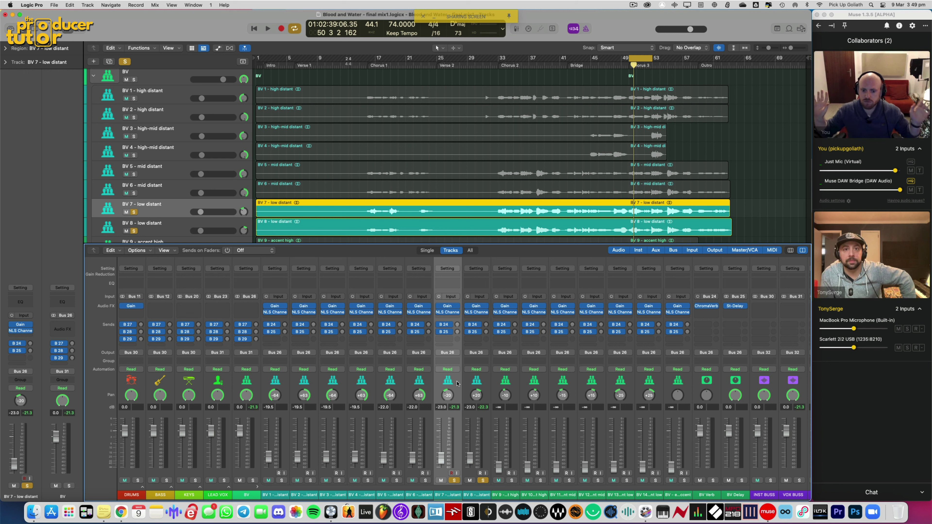
Step: Audition BV 1, 2, 5 and 6 soloed with BV 7 and 8, and narrow BV 5 and BV 6 to pan -45 and +45
key("space")
left_click(424, 480)
left_click(397, 480)
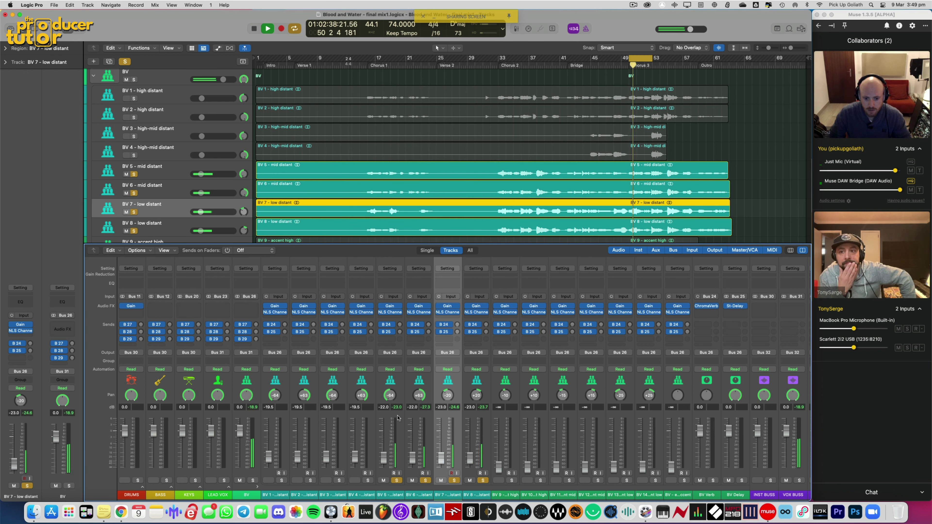
left_click(421, 394)
left_click(368, 480)
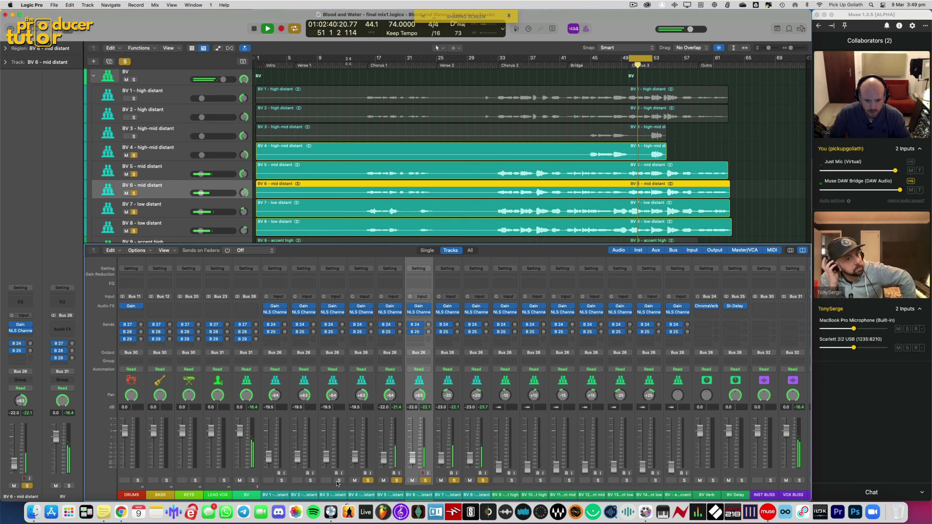
left_click(339, 481)
left_click_drag(337, 482, 367, 482)
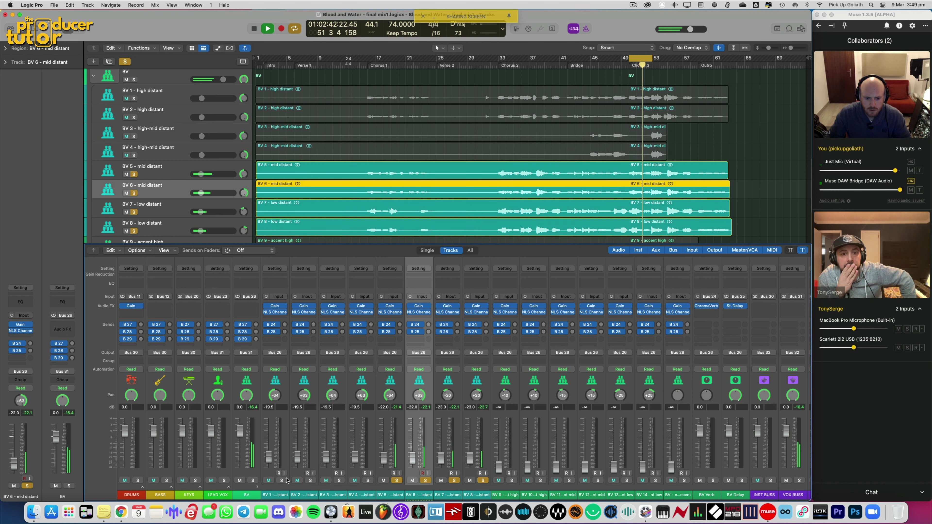
left_click_drag(282, 481, 309, 481)
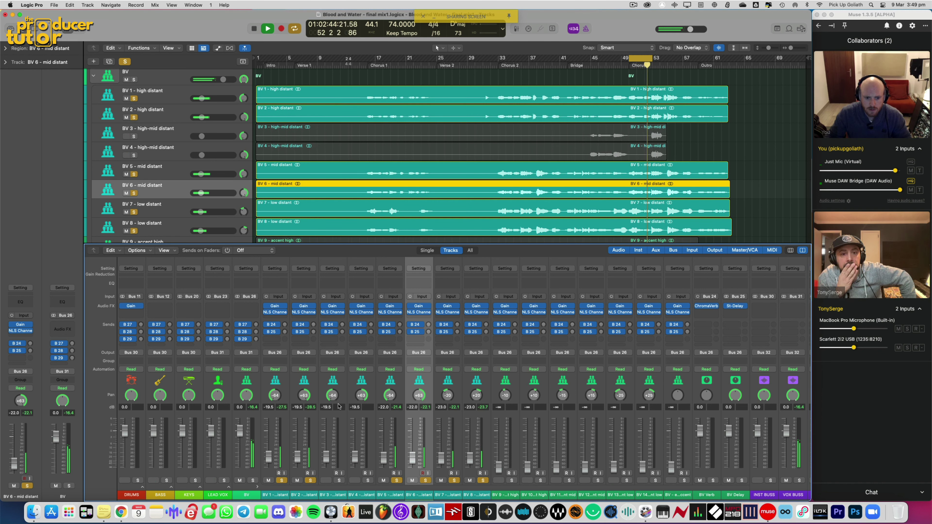
key("space")
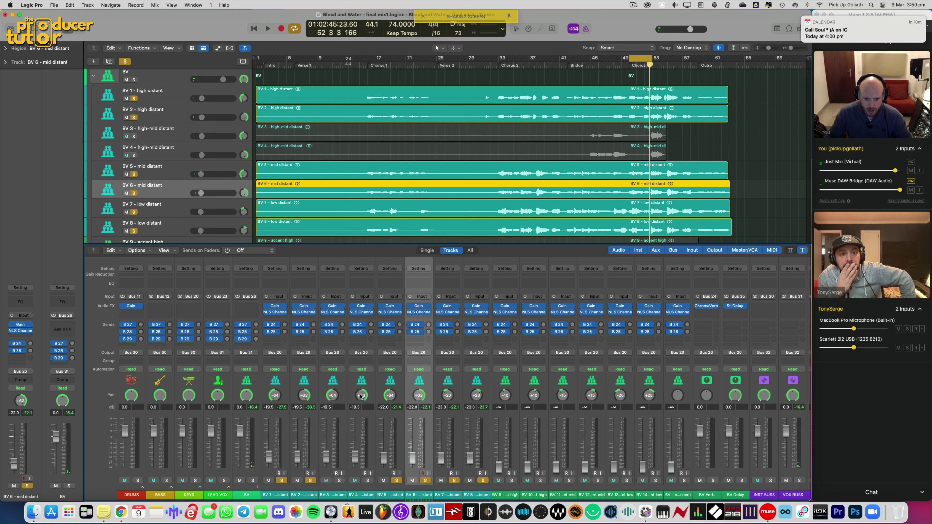
left_click_drag(391, 396, 419, 400)
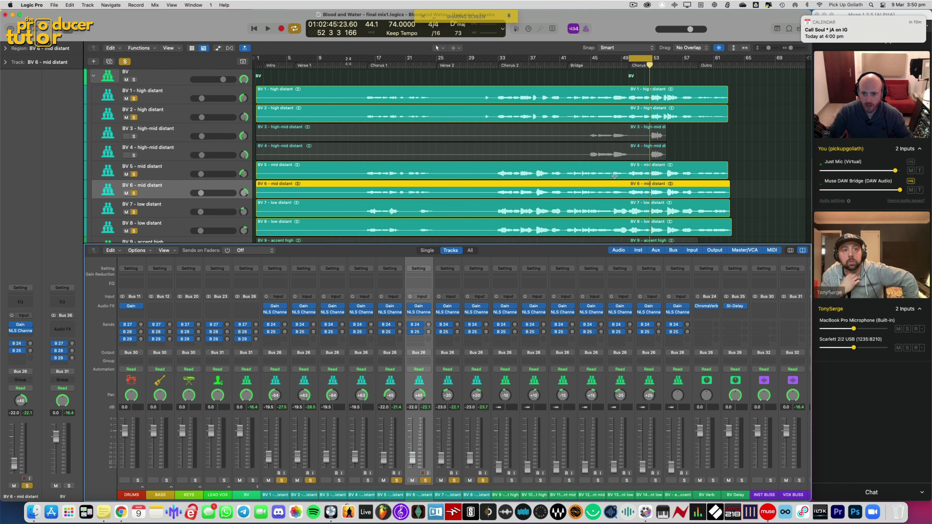
Step: Loop the last bars of Chorus 3 from bar 56, clear all backing vocal solos, and play the section for the accent BV channels
scroll(640, 126, "down", 5)
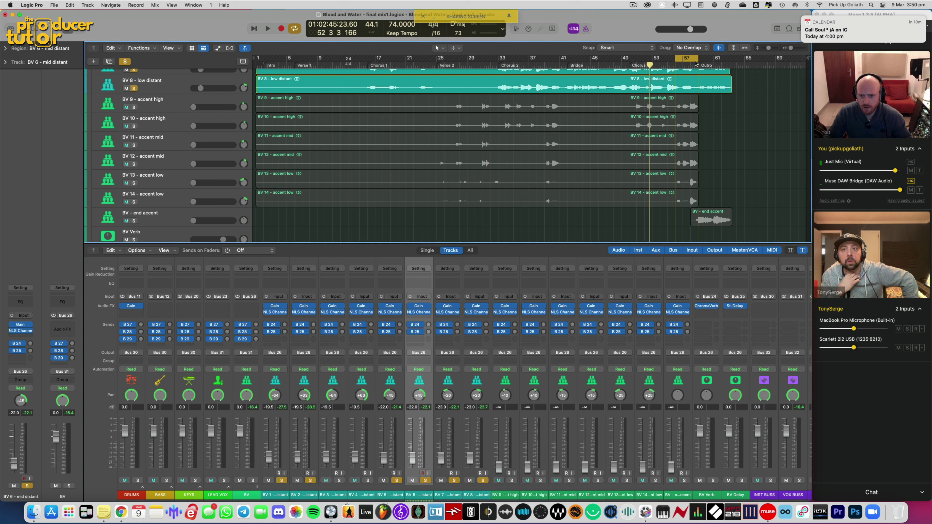
left_click_drag(483, 481, 272, 484)
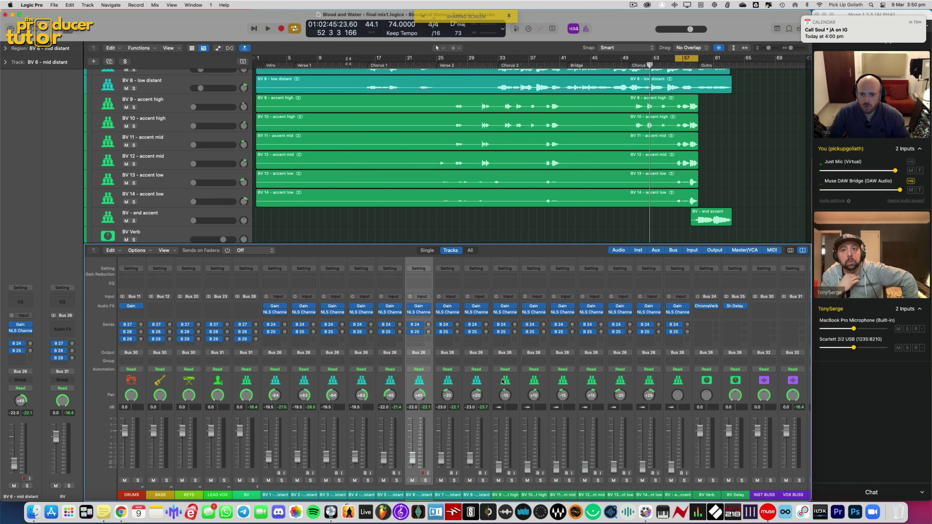
key("space")
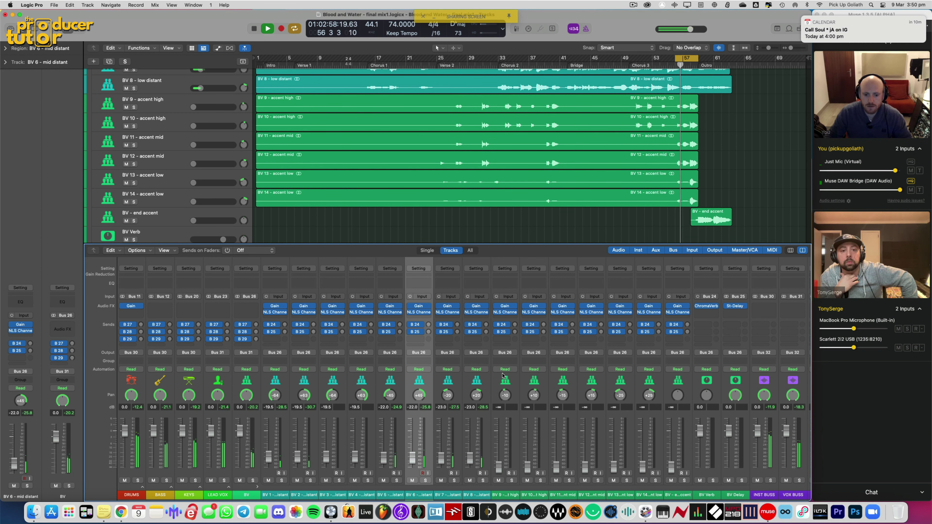
scroll(678, 205, "up", 3)
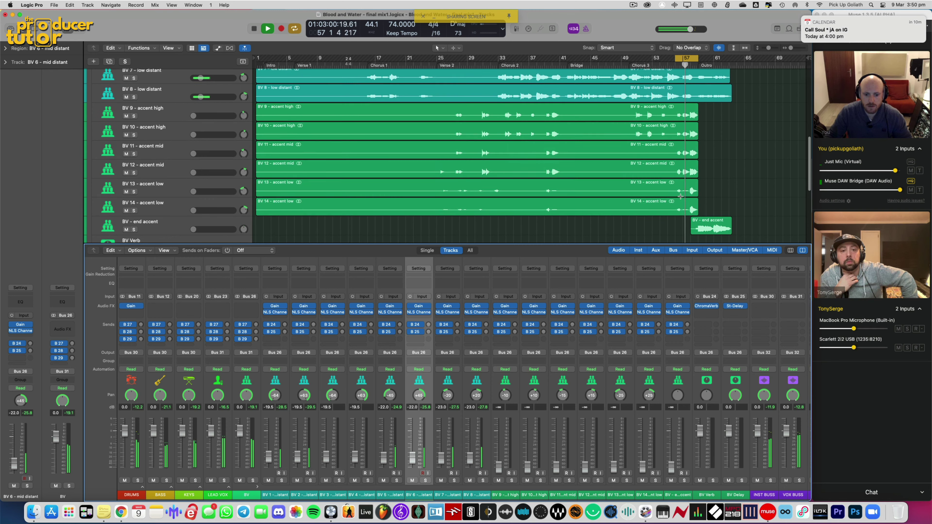
scroll(678, 204, "down", 3)
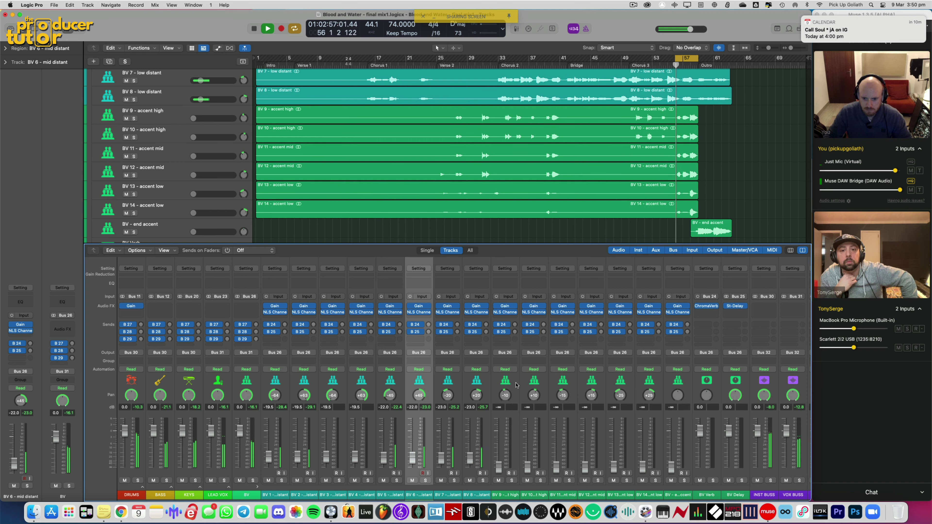
Step: During playback, pan BV 9 and BV 10 accent high to -64 and +63 and set both levels to -24.5 dB
mouse_move(515, 440)
left_mouse_down()
mouse_move(523, 440)
mouse_move(500, 455)
mouse_move(503, 433)
mouse_move(499, 449)
left_mouse_up()
key("space")
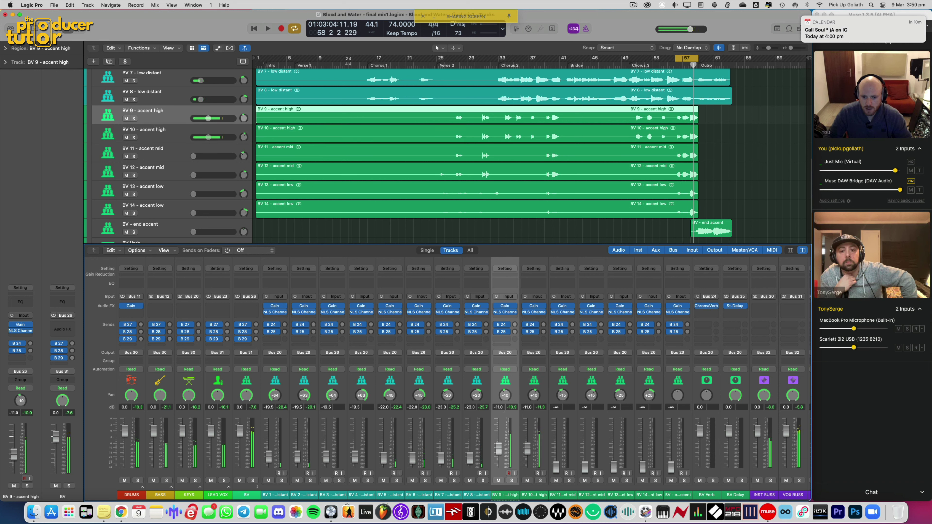
left_click_drag(505, 395, 525, 388)
key("space")
left_click_drag(528, 449, 528, 455)
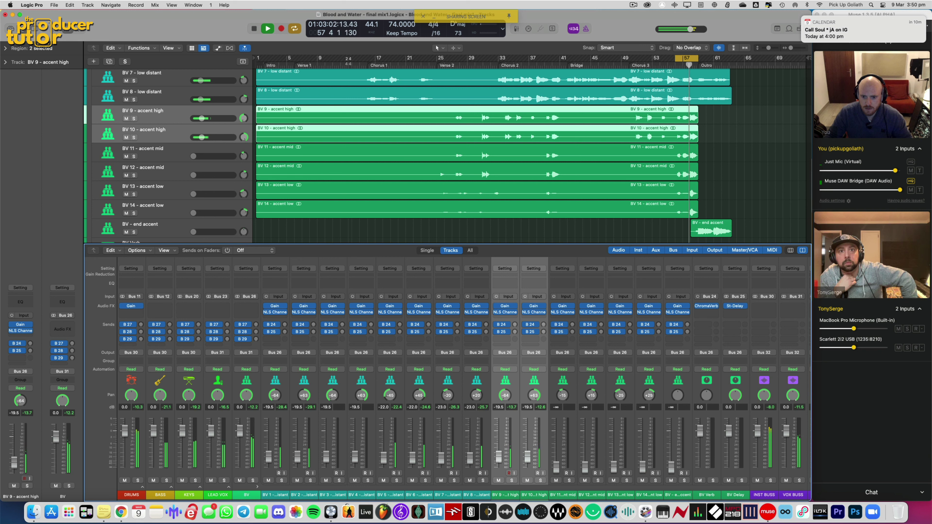
left_click_drag(500, 460, 500, 460)
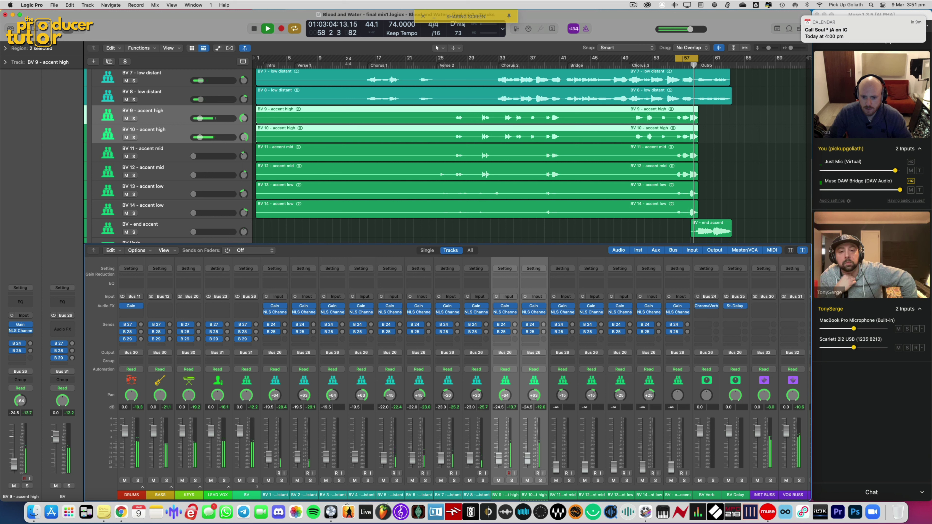
key("space")
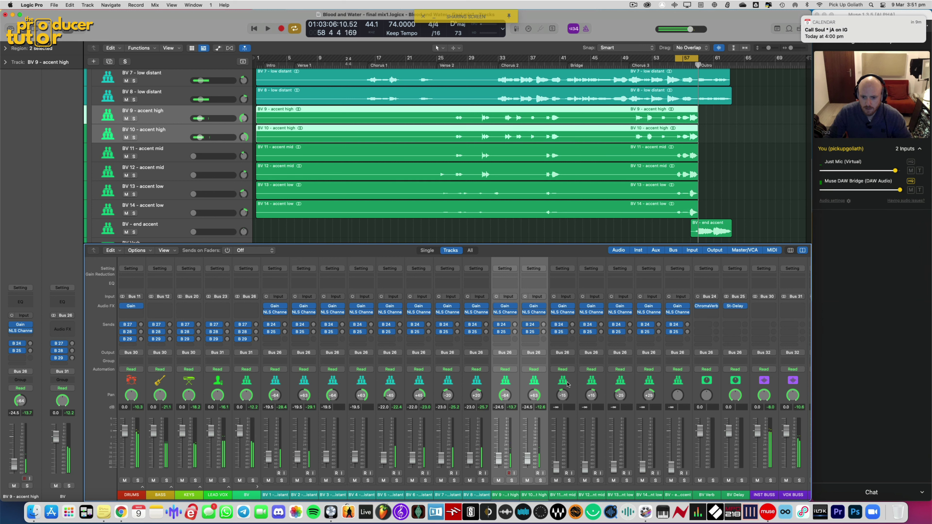
Step: Raise BV 11 and BV 12 accent mid to -16.6 dB, audition them soloed, and widen BV 11's pan to -23
left_click(560, 452)
left_click(579, 399, "shift")
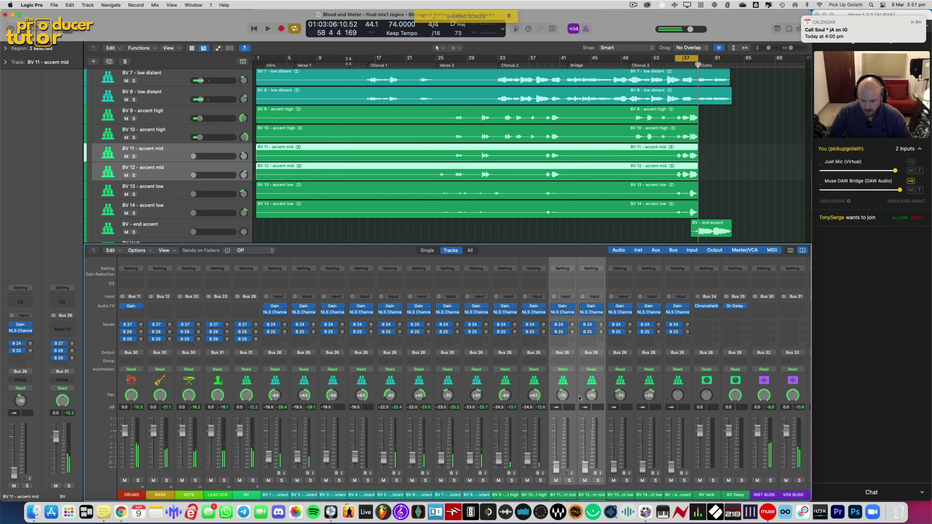
left_click(568, 481)
key("space")
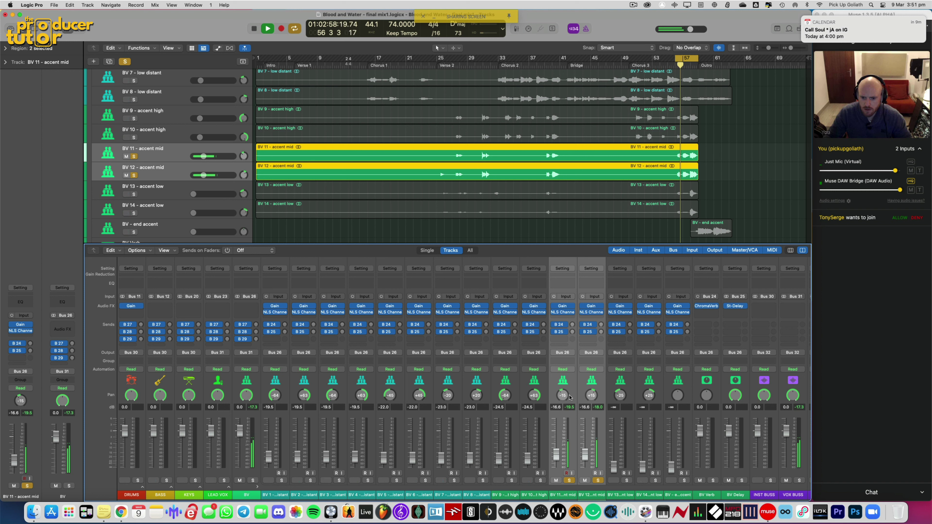
left_click_drag(568, 398, 569, 403)
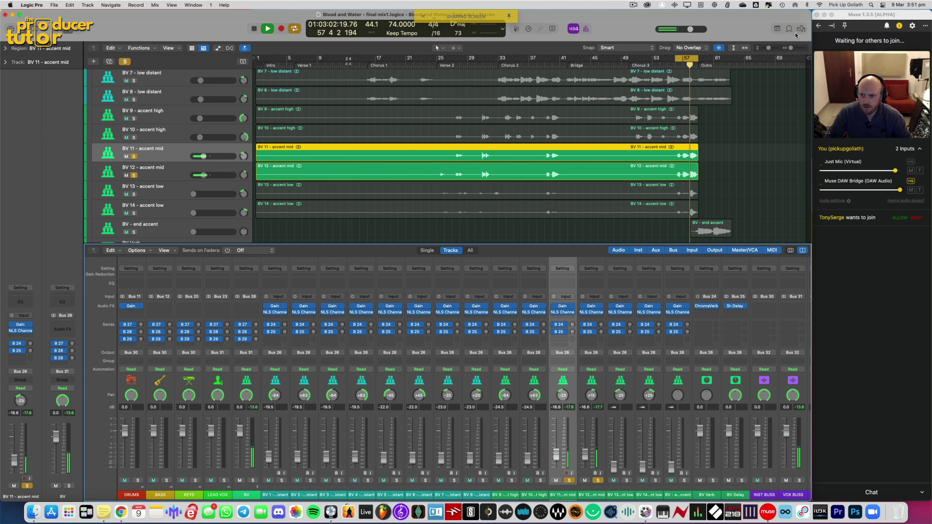
key("space")
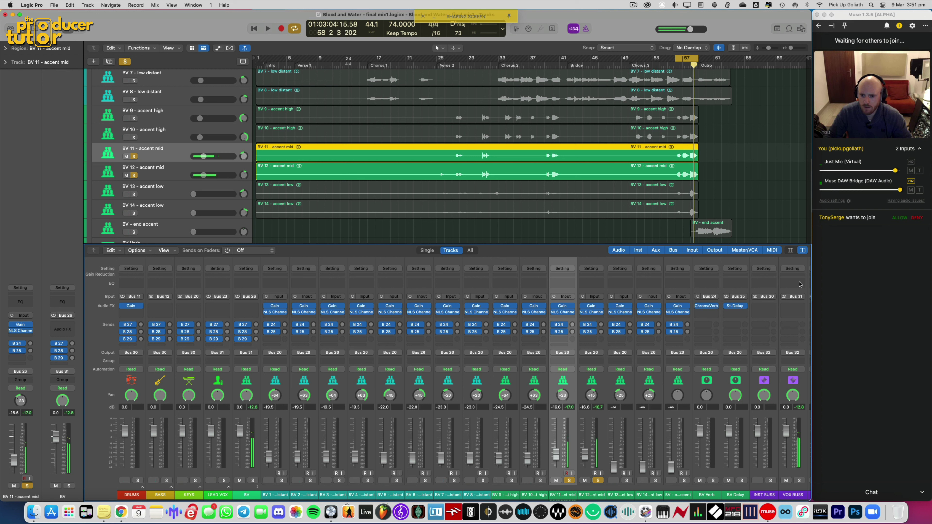
Step: Admit the waiting collaborator to the Muse session, and pan BV 11 and BV 12 to -25 and +25
left_click(900, 219)
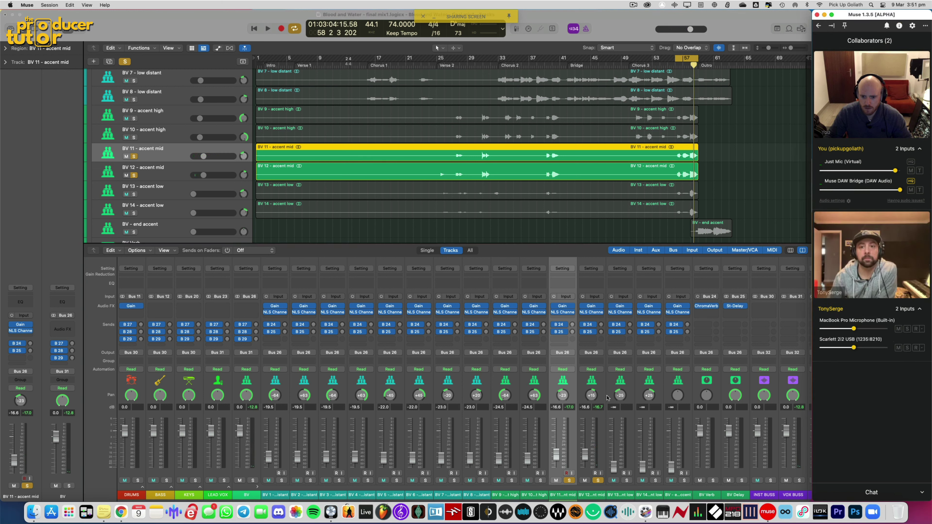
left_click(587, 385)
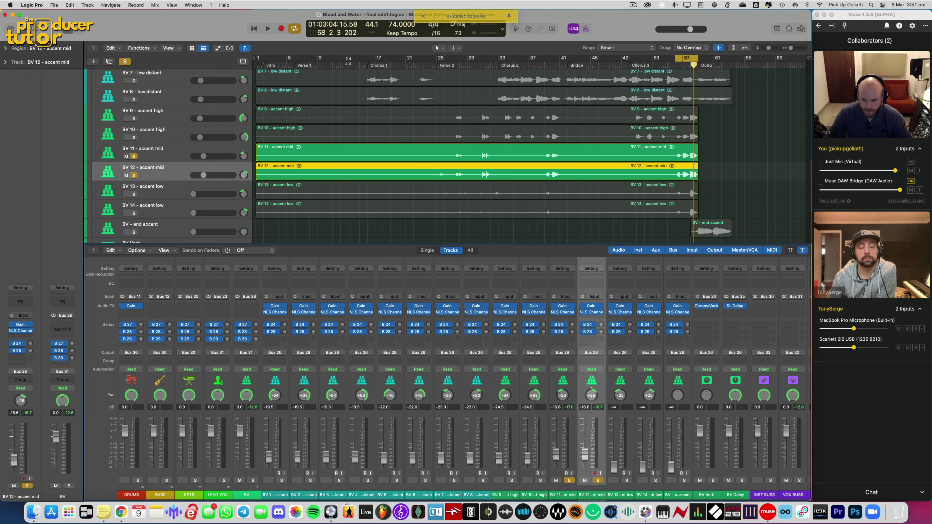
left_click_drag(592, 396, 563, 397)
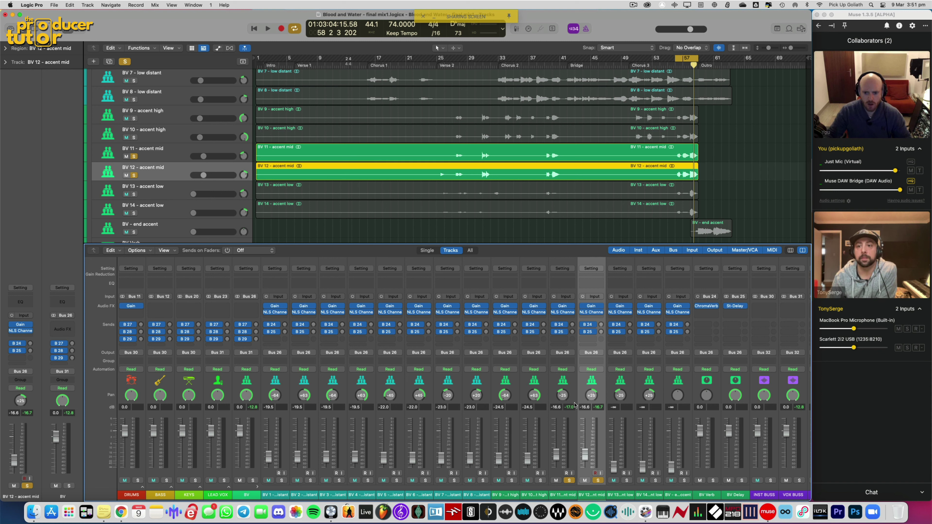
key("space")
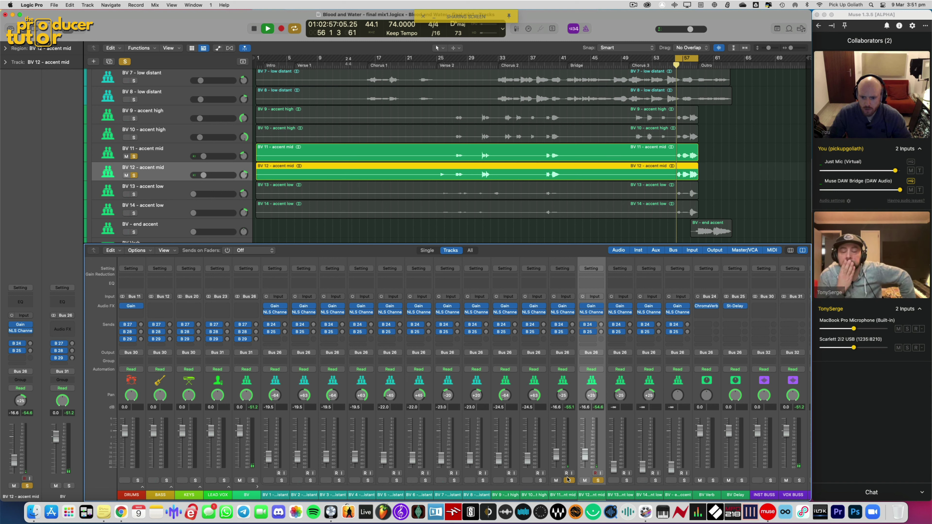
Step: Clear the solos on BV 11 and BV 12 and lower both to -20.0 dB against the full mix
left_click(569, 480)
left_click(598, 480)
left_click(555, 473)
left_click(583, 471, "shift")
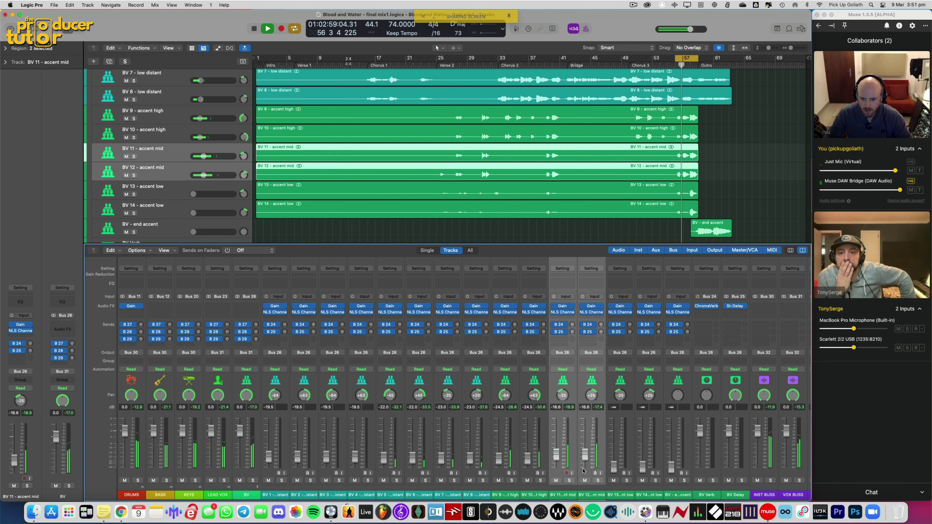
left_click_drag(584, 458, 585, 460)
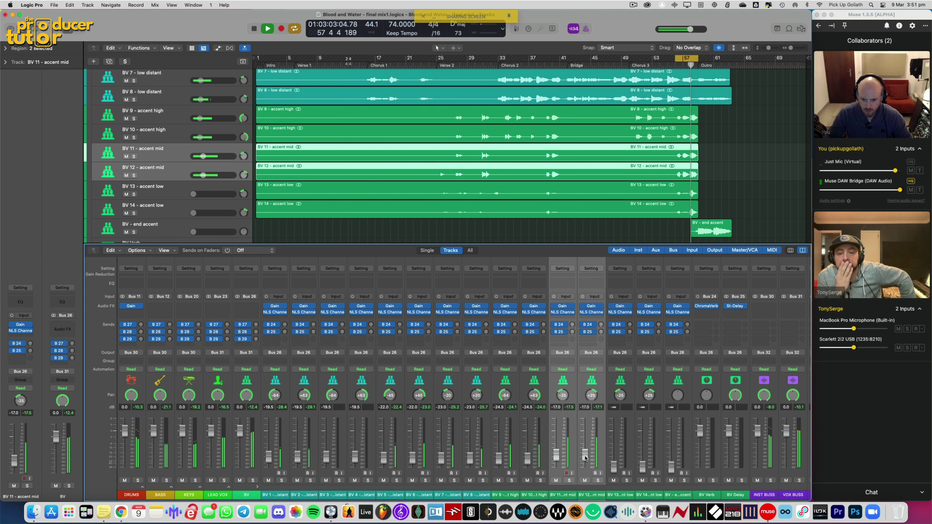
left_click_drag(585, 458, 586, 461)
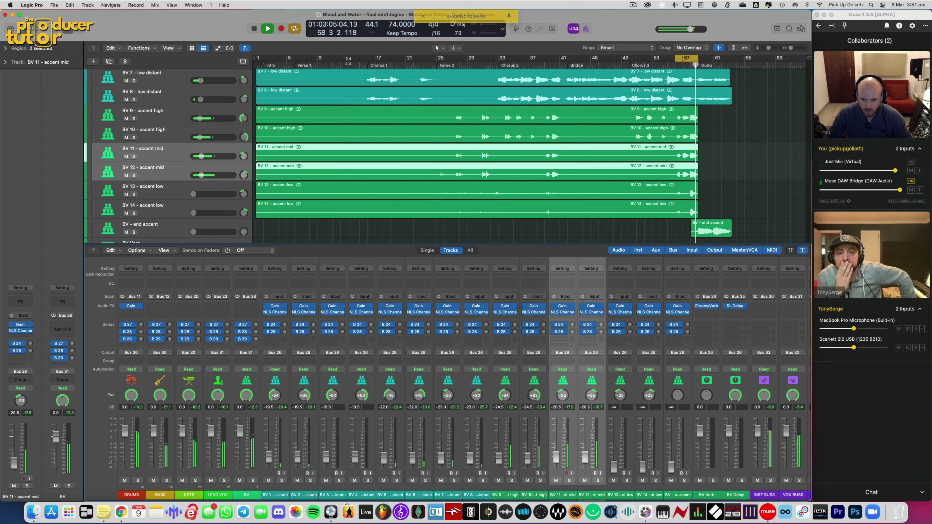
key("space")
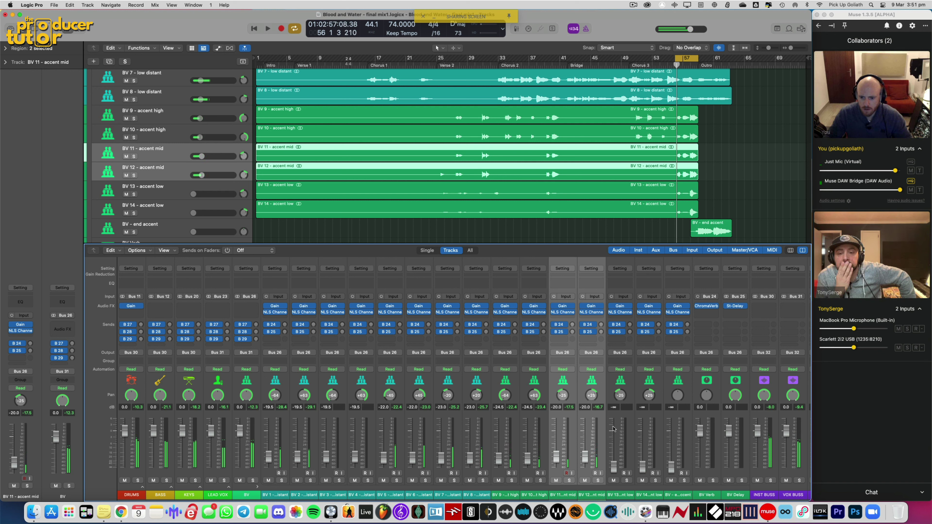
Step: Raise BV 13 and BV 14 accent low to -13.2 dB and play the section with BV 13 soloed
left_click_drag(630, 382, 637, 382)
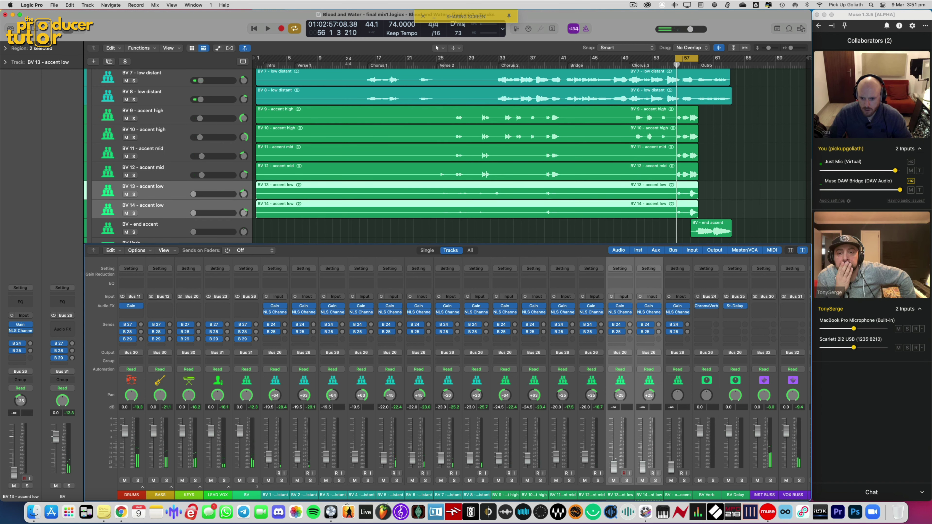
left_click_drag(614, 468, 643, 455)
left_click(634, 388)
key("s")
key("space")
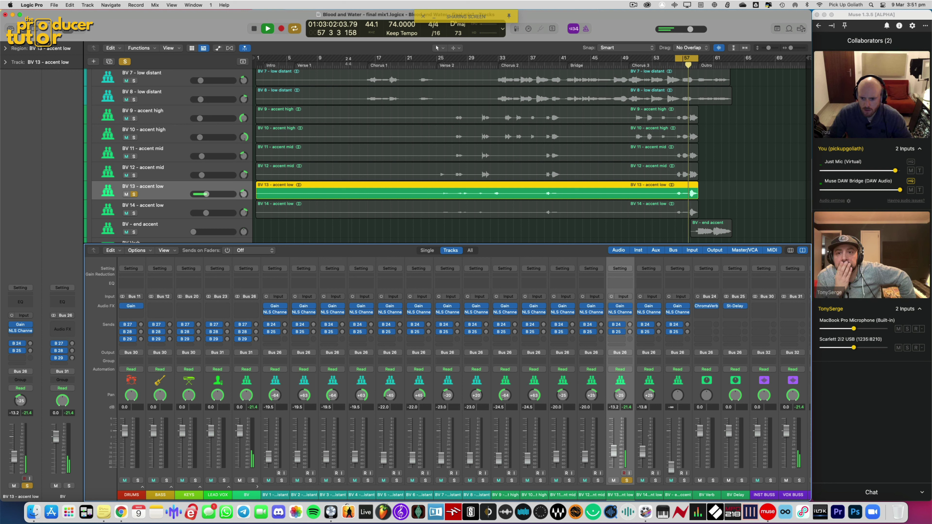
left_click_drag(642, 451, 643, 451)
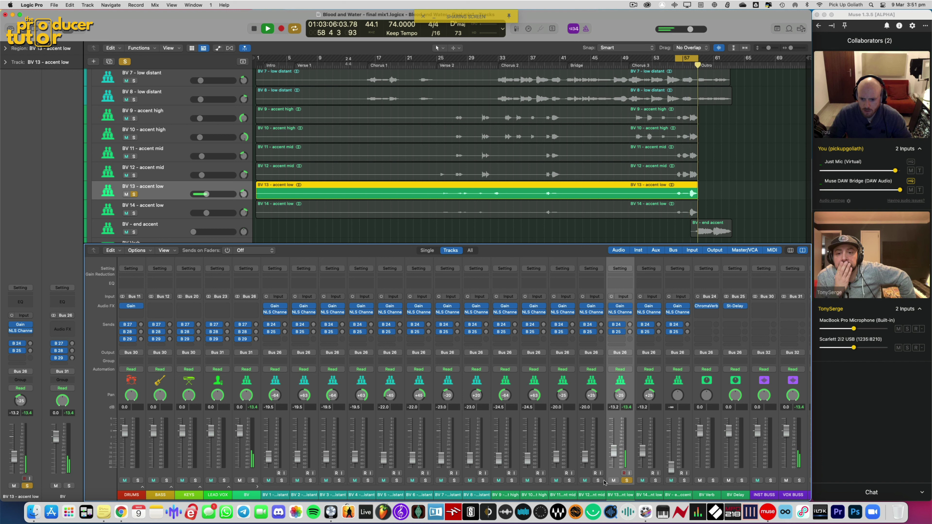
Step: Solo all accent channels BV 9 to BV 14, and pan BV 13 and BV 14 to -40 and +40
left_click_drag(656, 481, 512, 484)
left_click(642, 467, "shift")
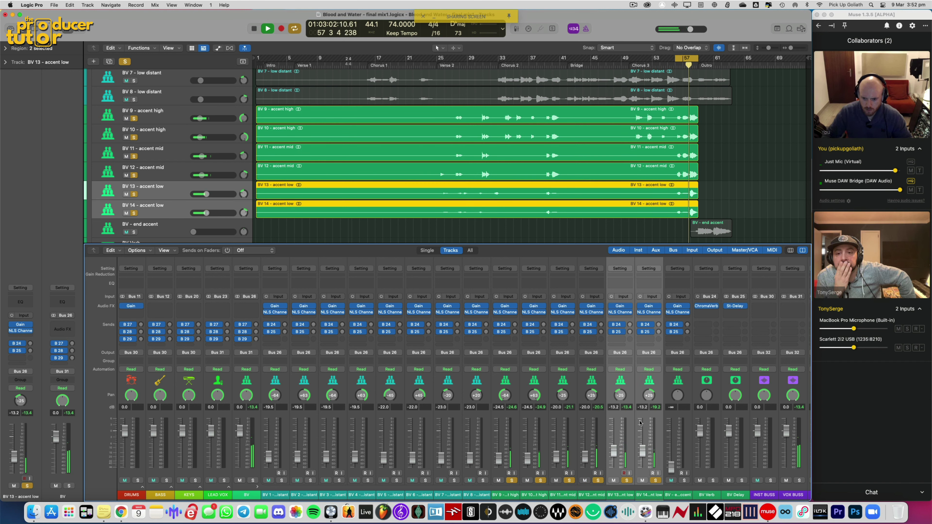
left_click(620, 396)
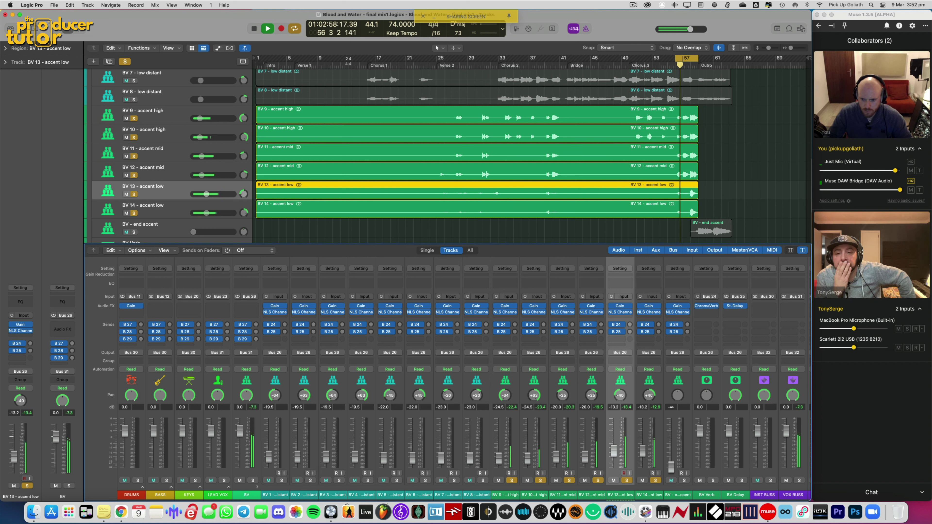
Step: Clear the accent channel solos and lower BV 13 and BV 14 to -14.8 dB in the full mix
left_click_drag(656, 481, 512, 481)
left_click(642, 460, "shift")
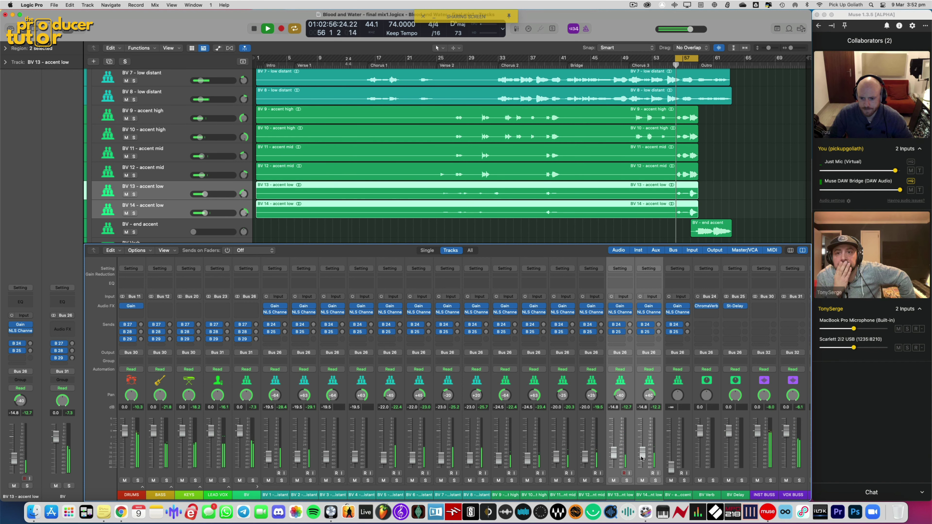
left_click_drag(642, 458, 641, 459)
key("space")
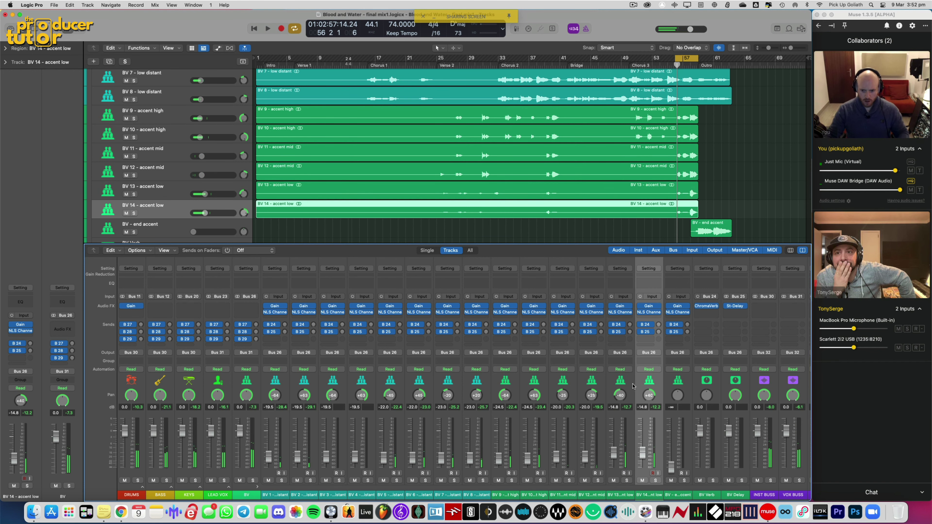
Step: Assign channels BV 1 through BV 14 to a new mixer group named BVs
left_click(629, 385)
left_click(639, 384)
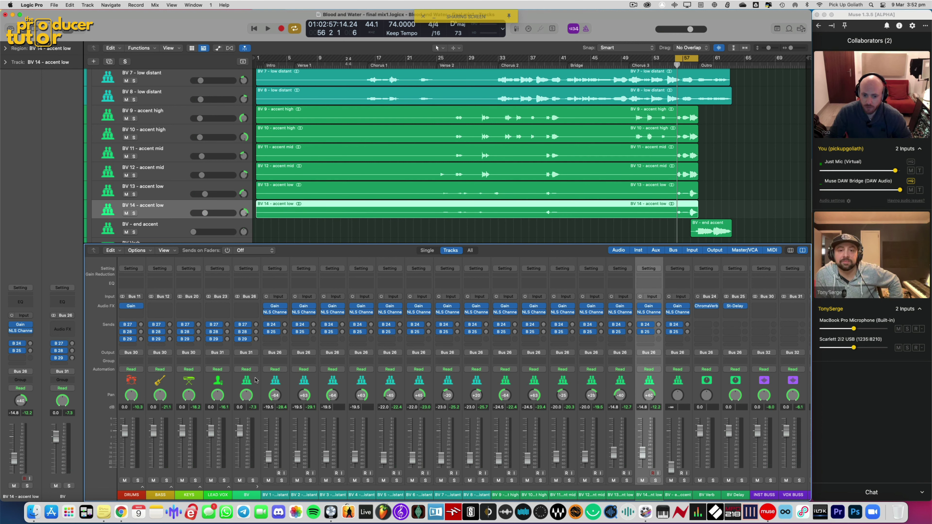
left_click(279, 383, "shift")
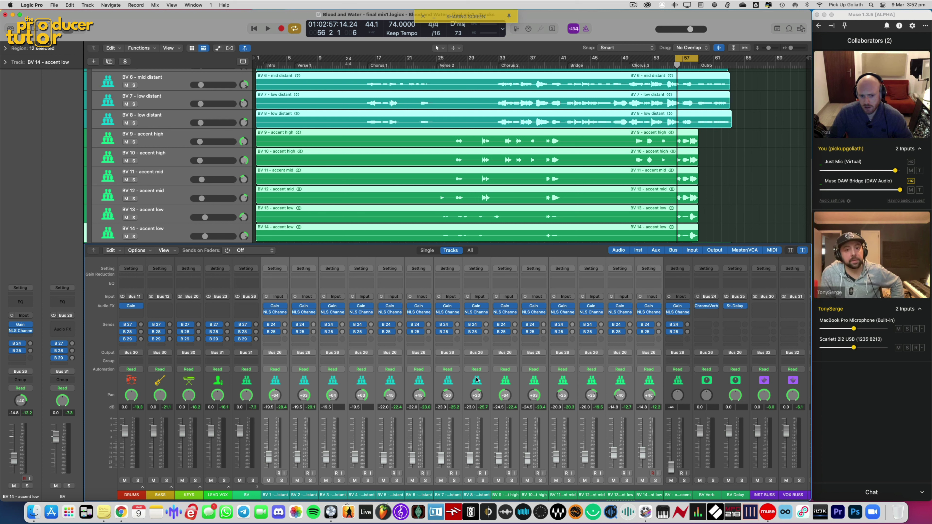
left_click(272, 362)
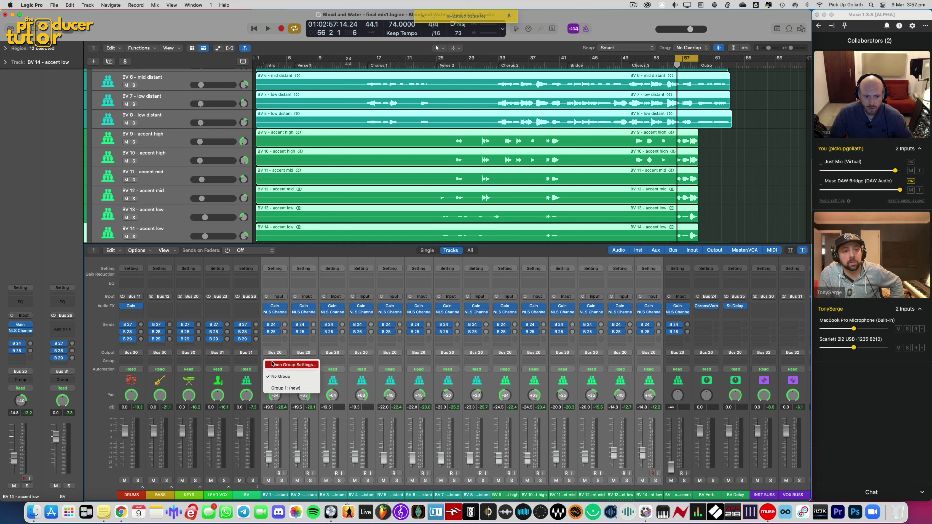
left_click(306, 388)
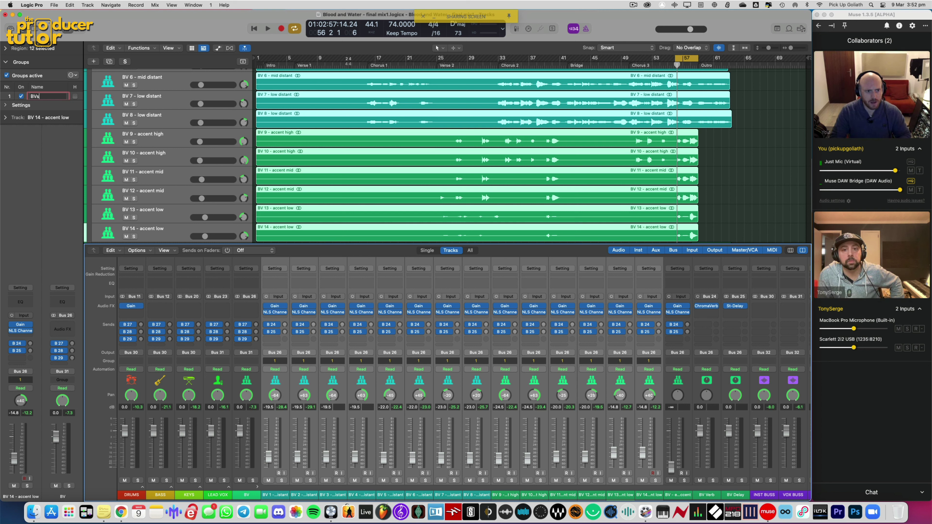
key("Return")
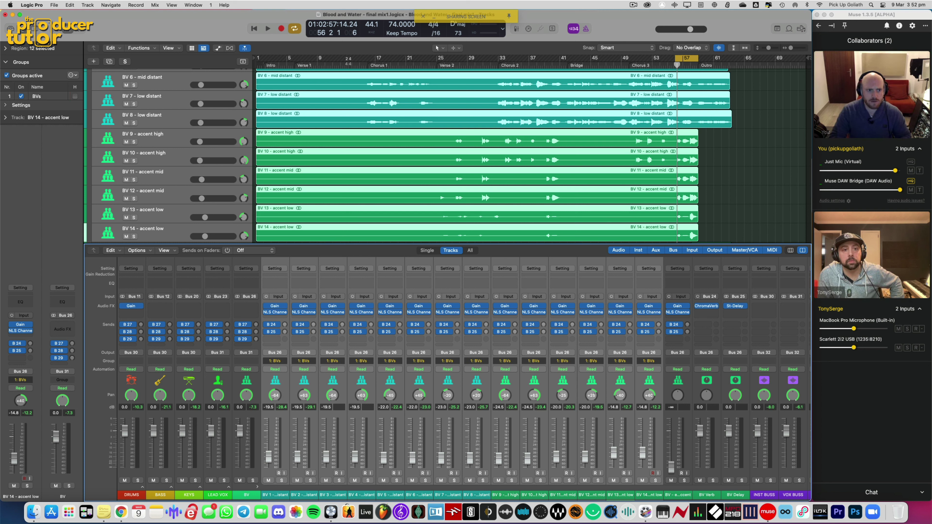
Step: Show the BVs group's settings and test its linking by moving BV 1's fader and BV 9's pan slightly
left_click(5, 105)
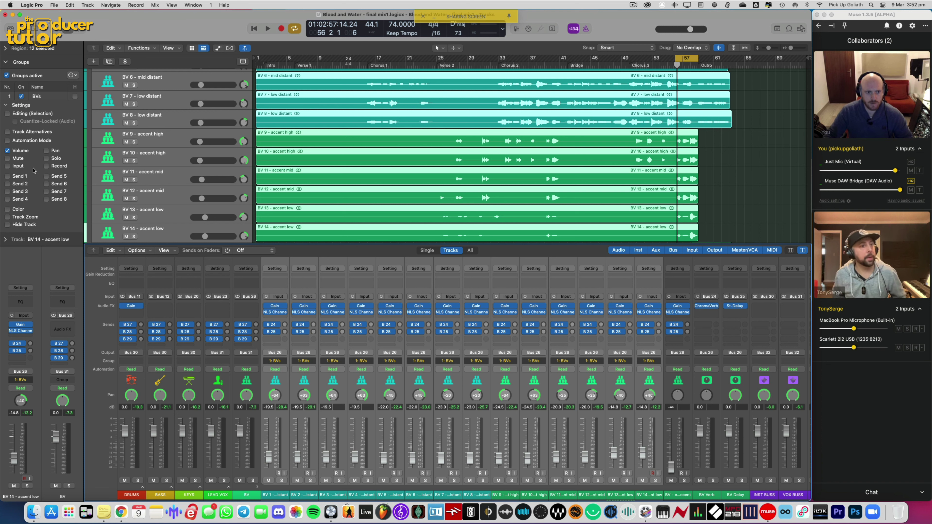
left_click(270, 458)
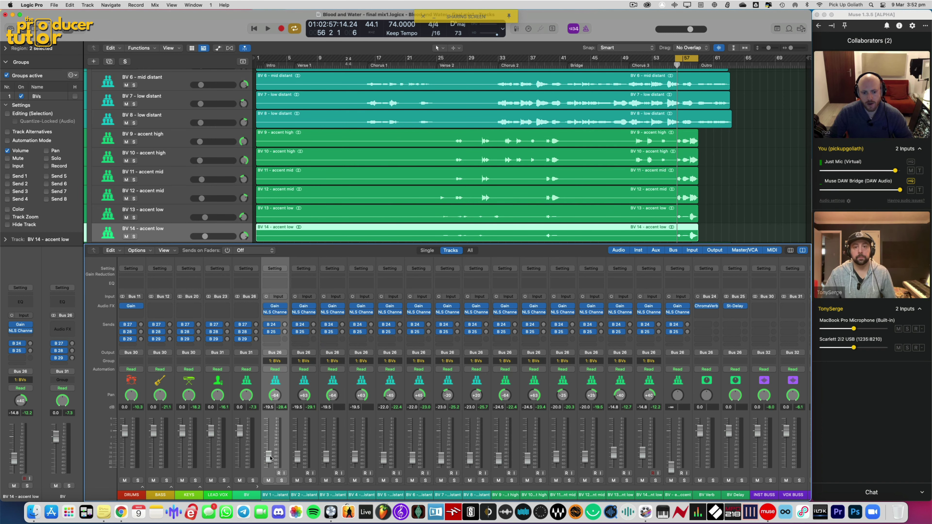
left_click_drag(270, 458, 270, 459)
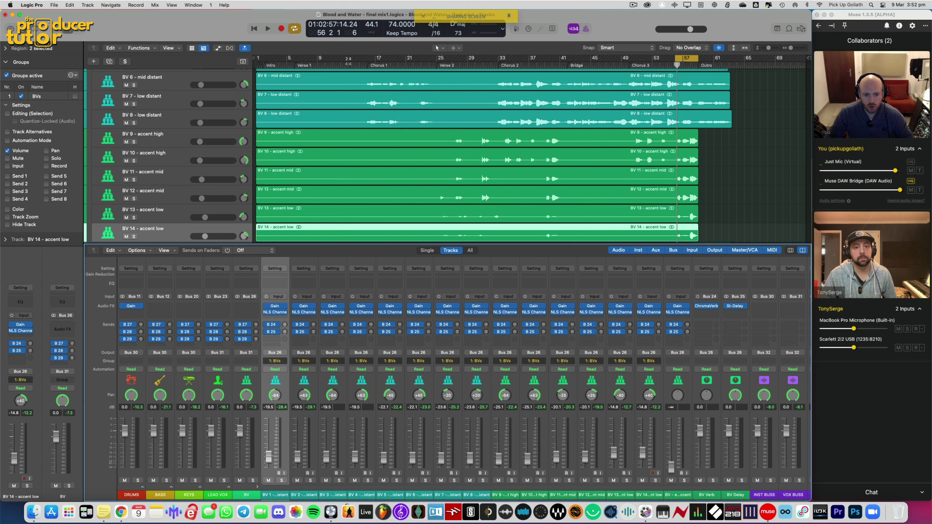
left_click_drag(510, 397, 510, 393)
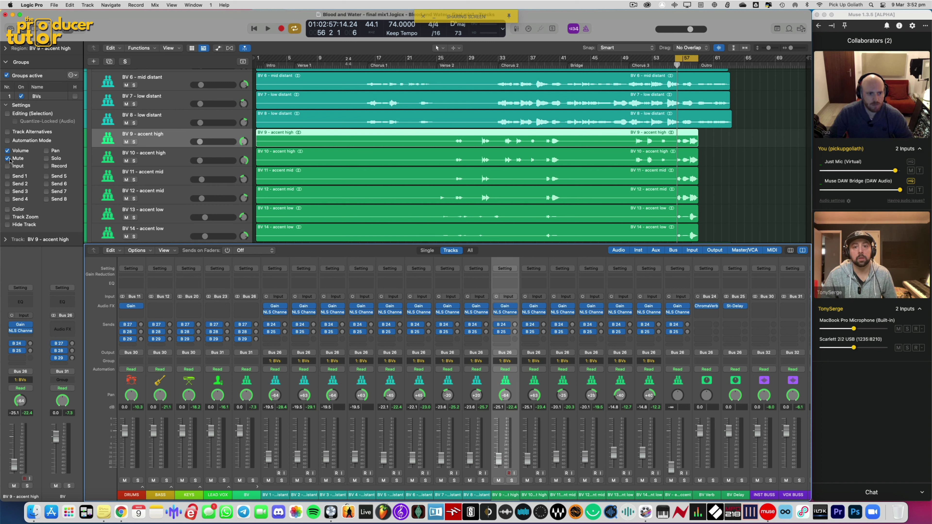
Step: Test mute linking in the BVs group on BV 4, enable solo linking, and collapse the group settings
left_click(358, 380)
left_click(355, 481)
left_click(355, 481)
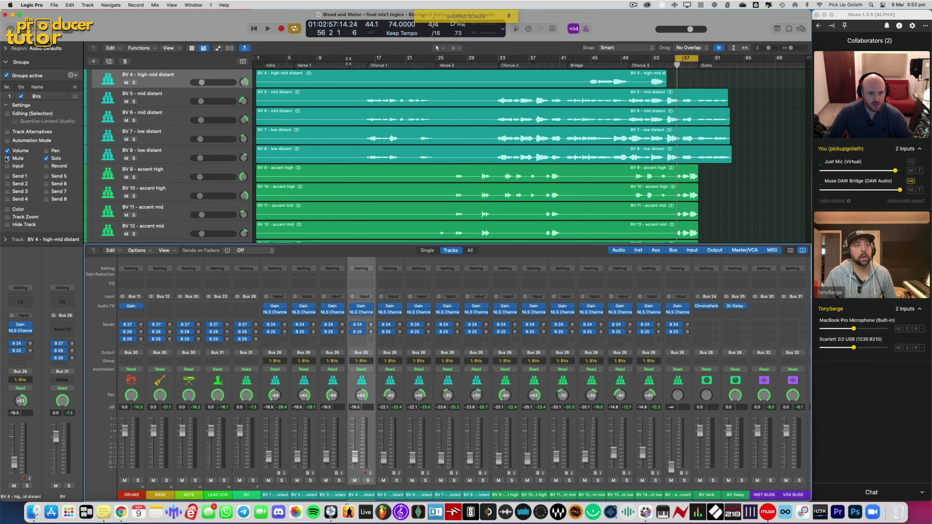
left_click(13, 106)
left_click(6, 63)
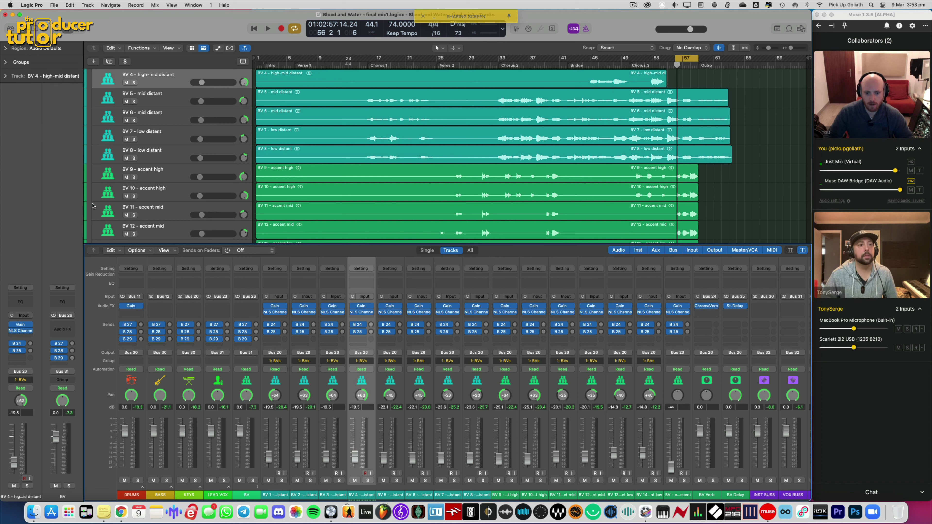
left_click(449, 381)
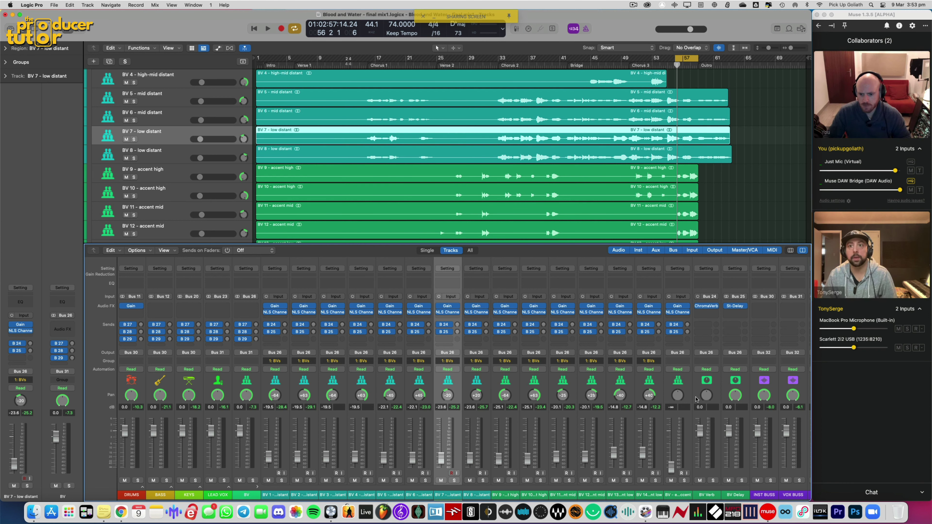
Step: Cycle the outro and raise the BV - end accent channel to -17.6 dB during playback
scroll(649, 202, "down", 8)
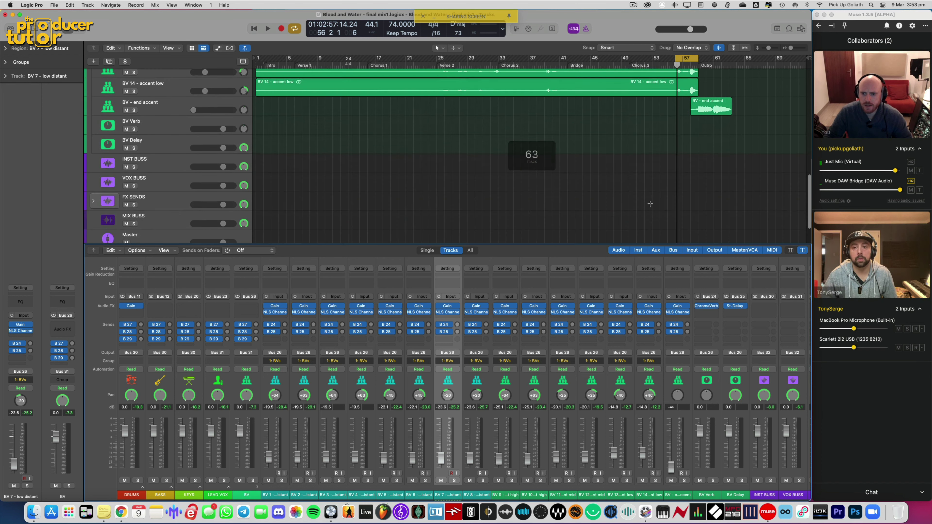
left_click_drag(698, 53, 728, 63)
left_click(712, 149)
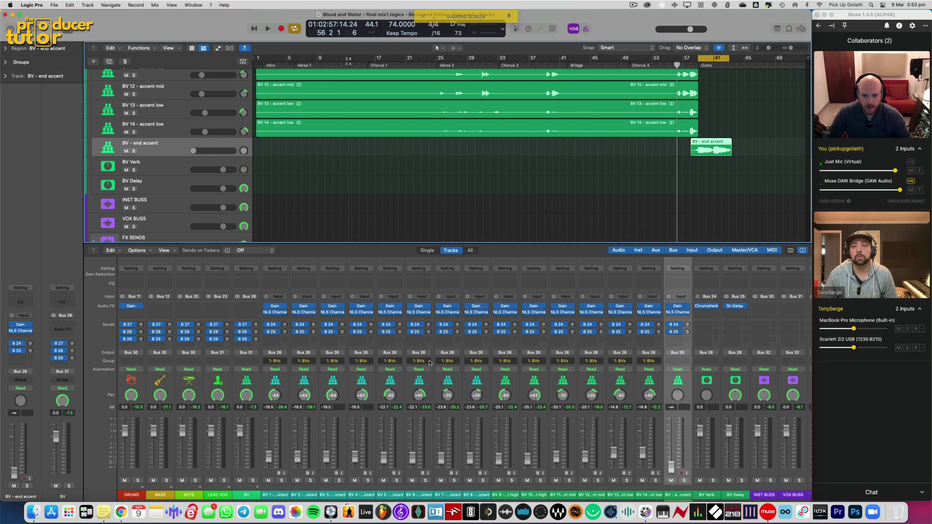
key("space")
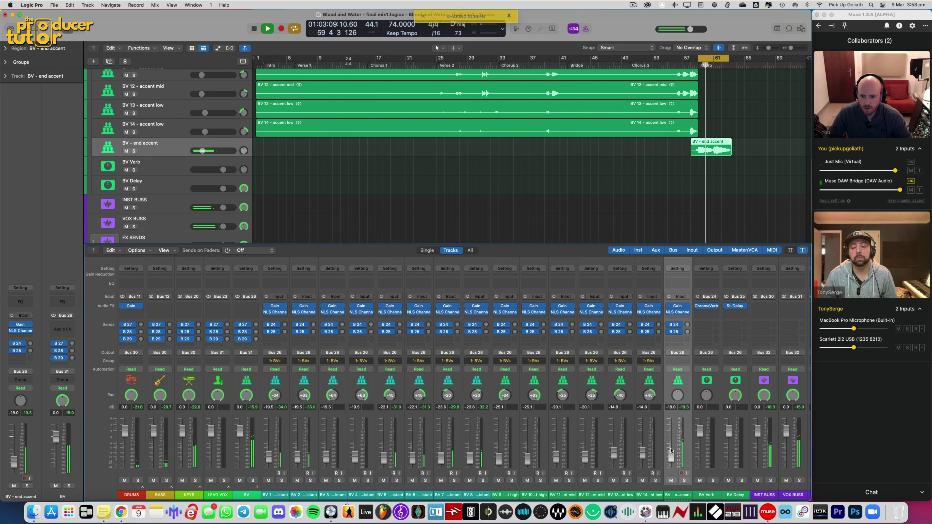
left_click_drag(671, 454, 671, 455)
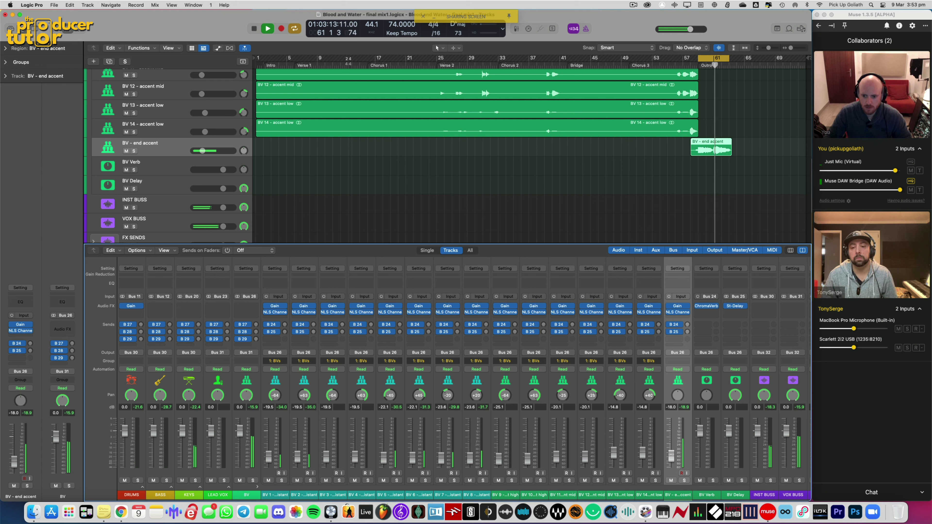
left_click_drag(671, 455, 672, 454)
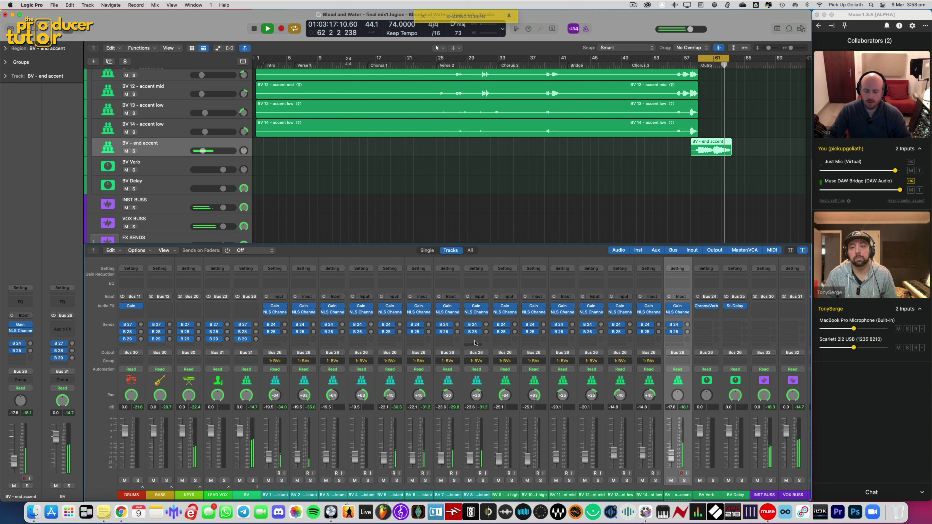
key("space")
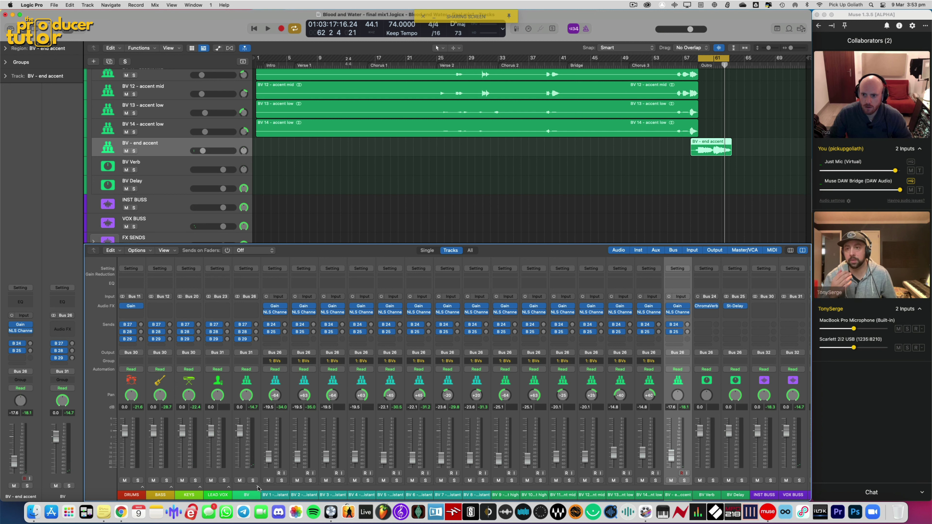
Step: Move the BV - end accent track out of the BV stack into the LEAD VOX stack, directly below Lead Vox
left_click(257, 487)
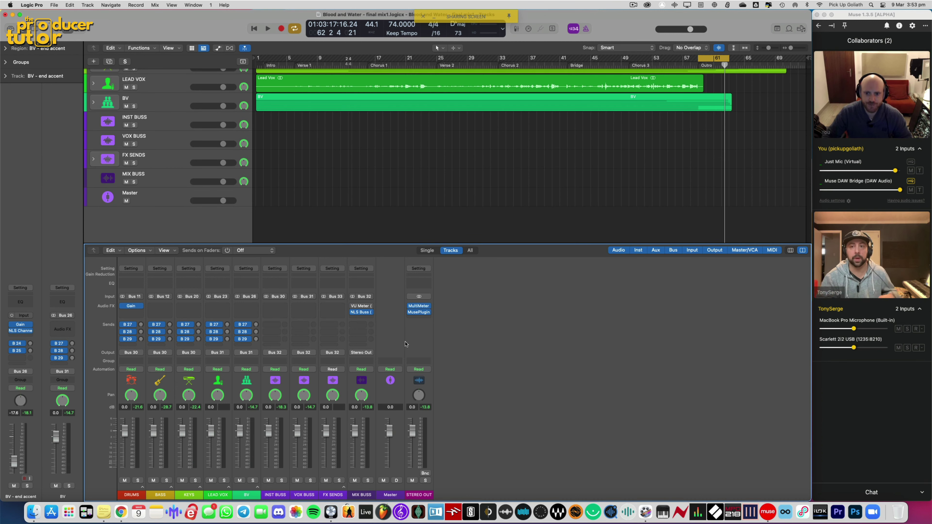
left_click(258, 488)
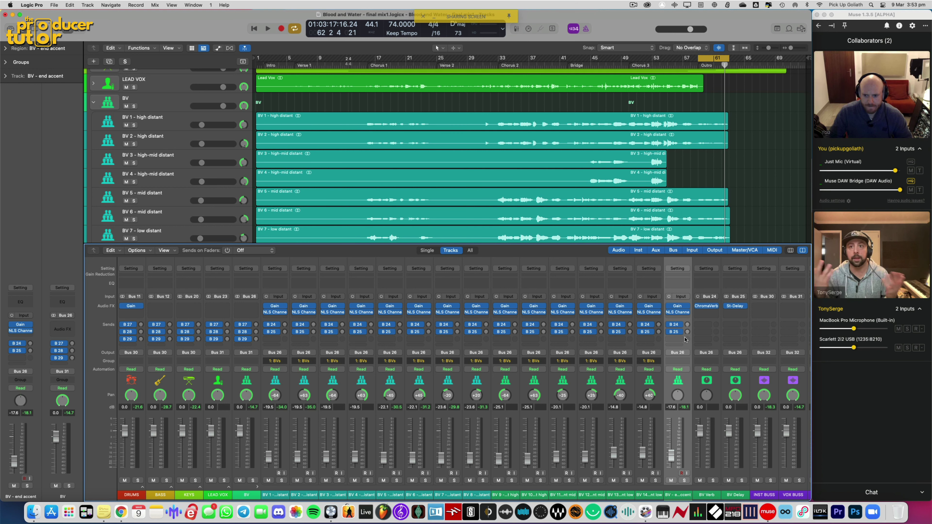
key("x")
left_click(94, 83)
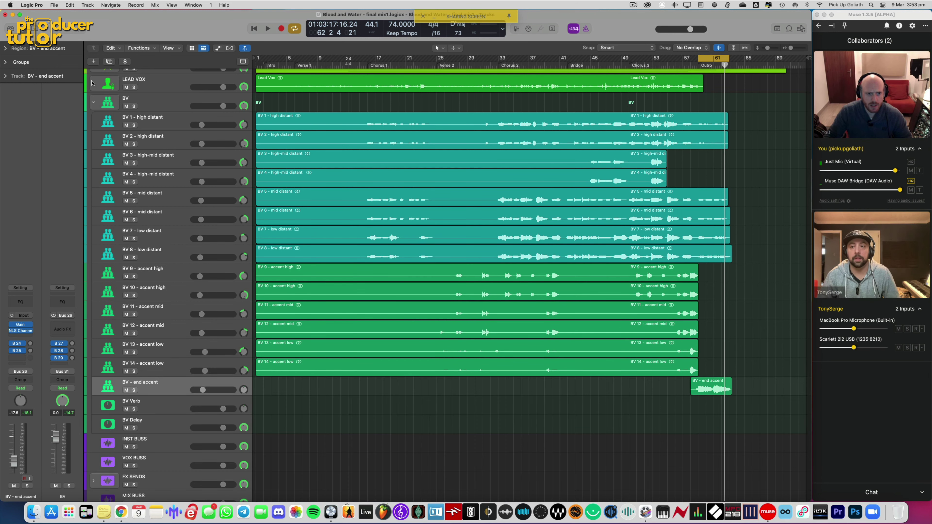
left_click_drag(165, 447, 185, 155)
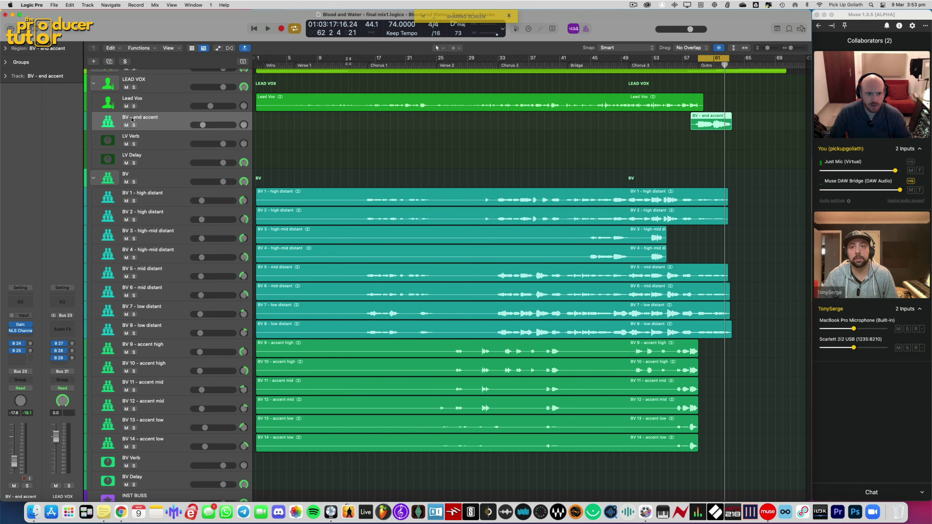
Step: Rename the moved track End Accent and give it the same vocalist icon as Lead Vox
type("End Ac")
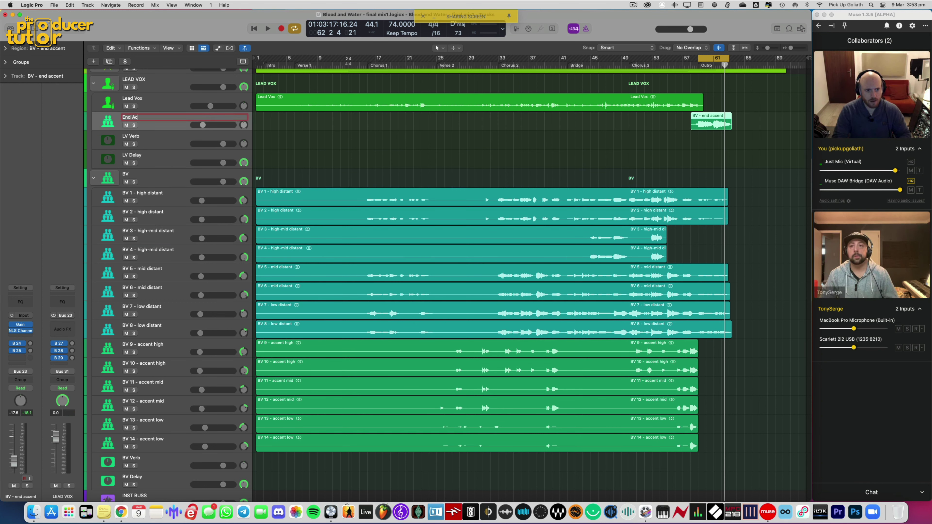
key("Return")
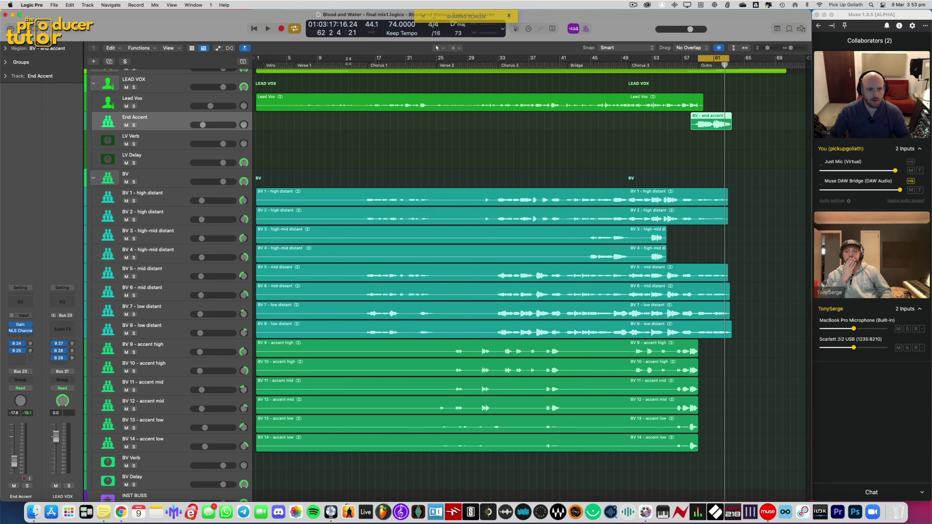
left_click(106, 121)
left_click(207, 106)
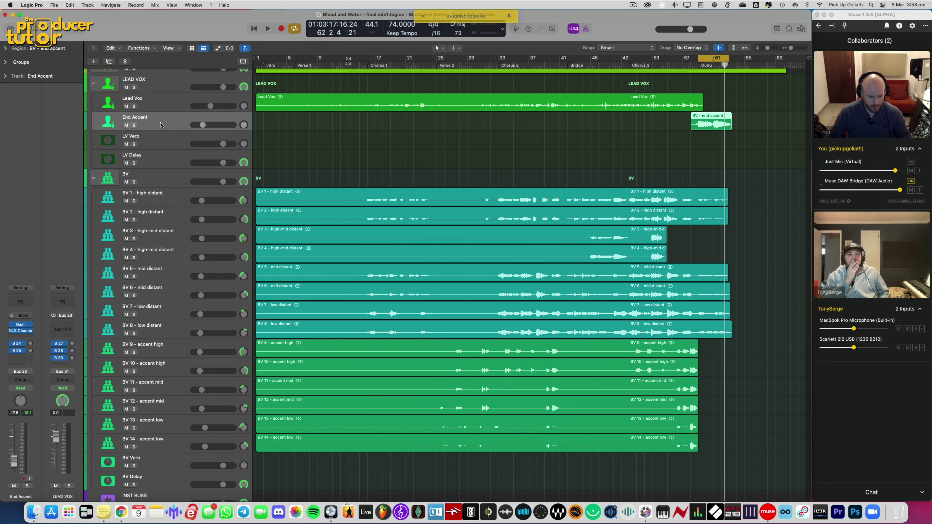
Step: Give the Lead Vox and End Accent channels and their regions the same green colour
key("x")
left_click(256, 475, "shift")
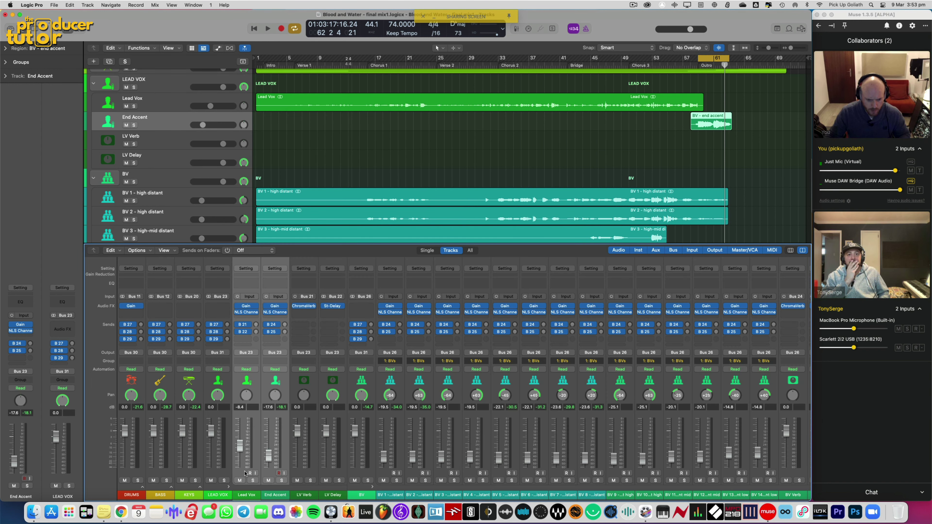
key("alt+c")
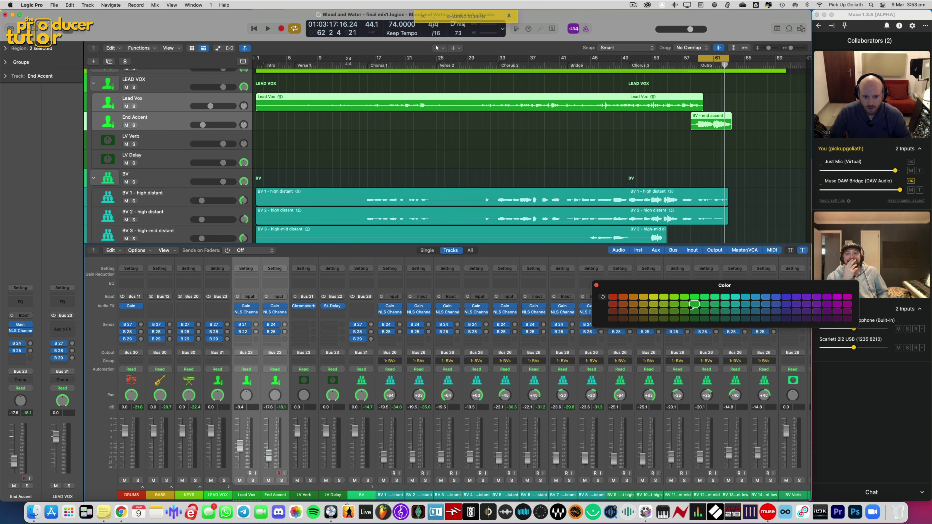
left_click(597, 286)
key("x")
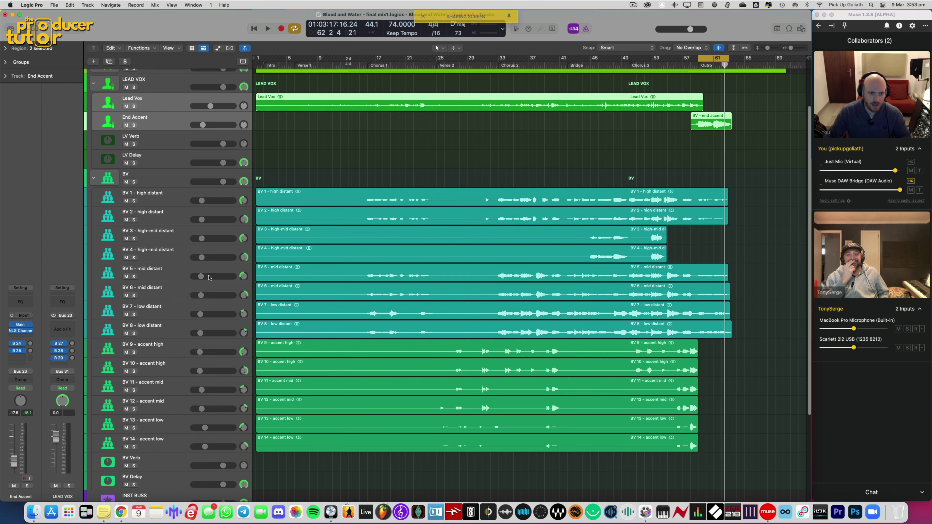
Step: Collapse the LEAD VOX and BV track stacks
left_click(626, 139)
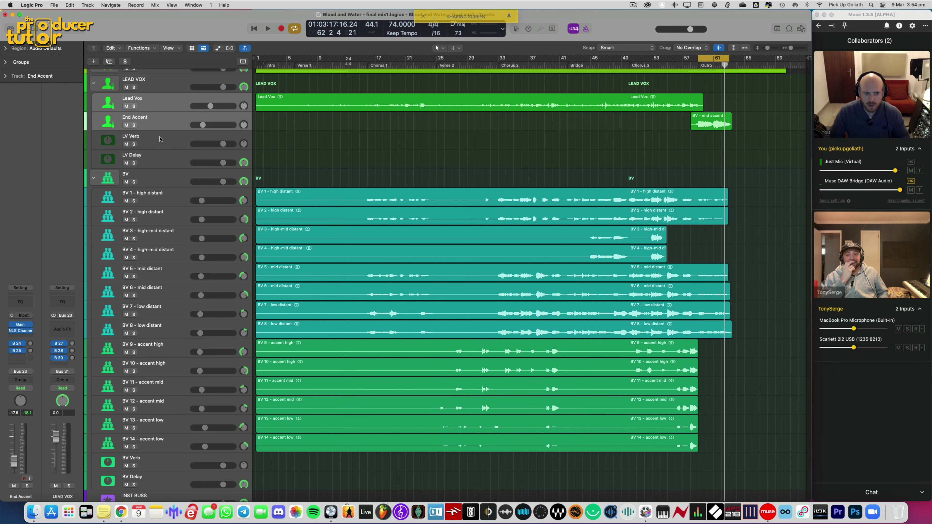
left_click(97, 85)
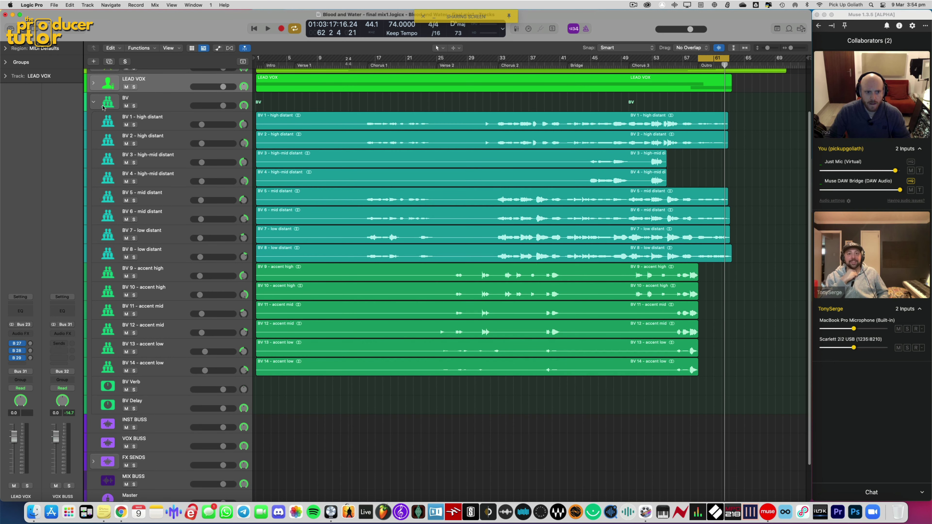
left_click(93, 102)
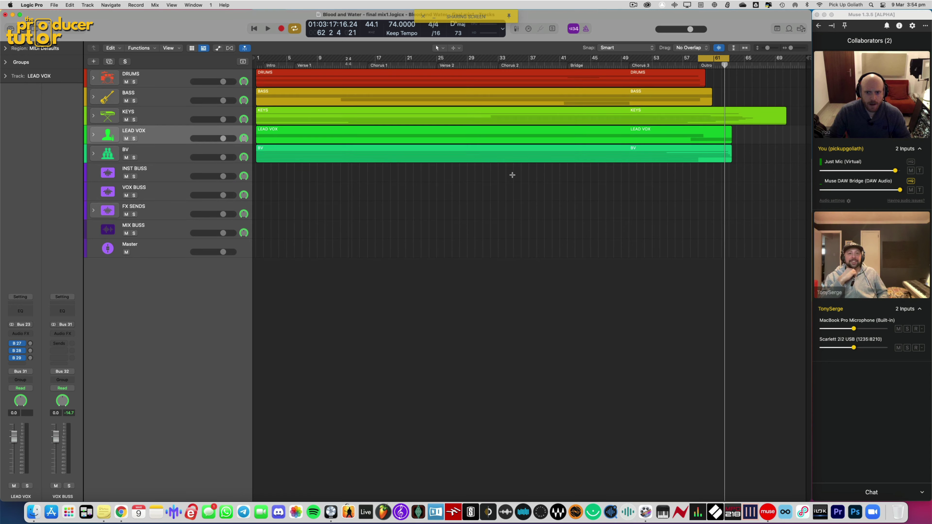
Step: Expand the KEYS and DRUMS stacks, cycle the Bridge Beat section, and raise the Bridge Beat channel to -15.0 dB during playback
left_click(94, 116)
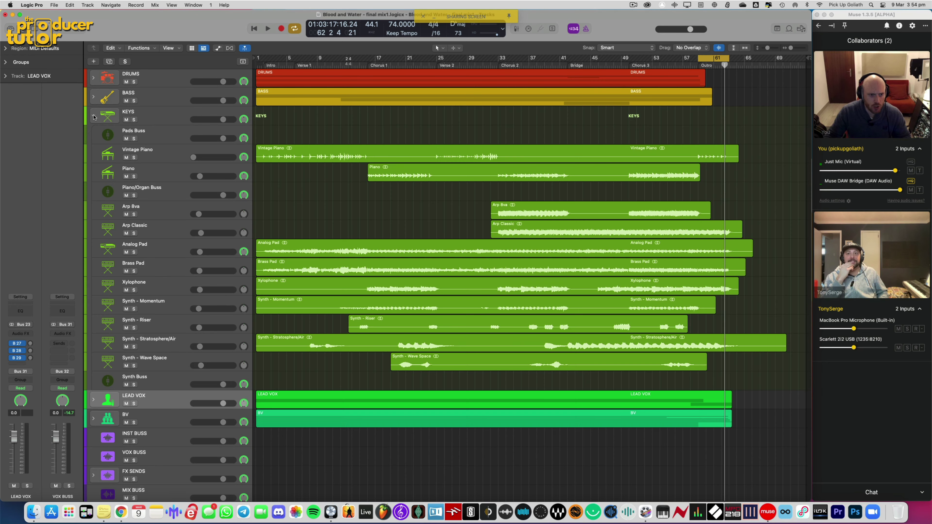
left_click(94, 78)
scroll(531, 283, "down", 3)
left_click(568, 66)
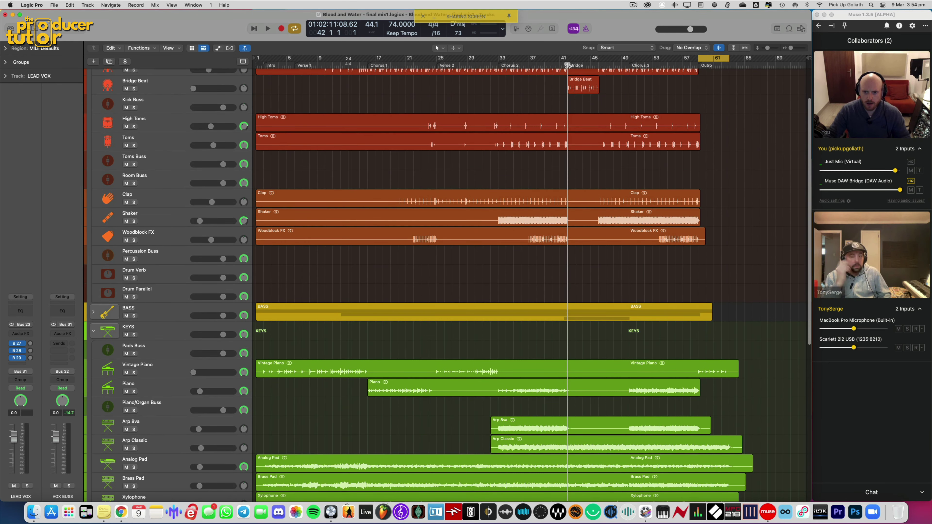
left_click_drag(568, 58, 598, 58)
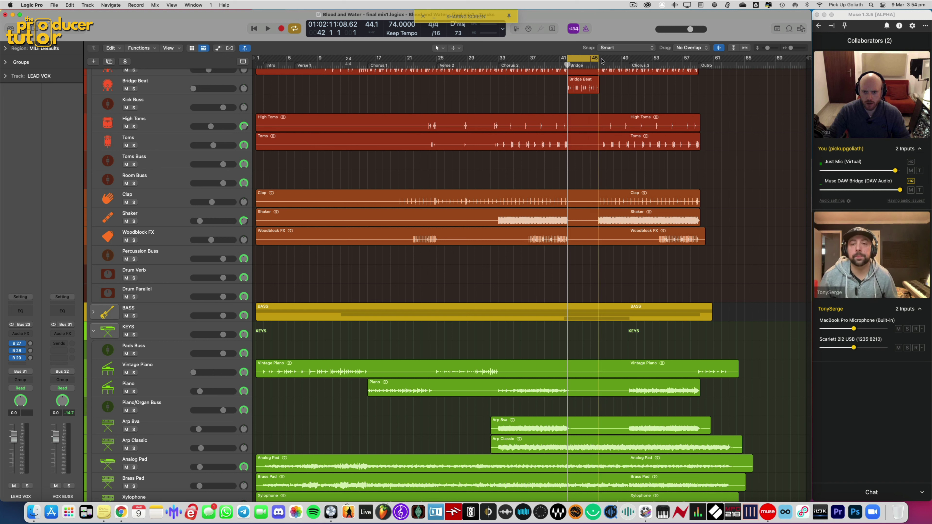
left_click(173, 93)
key("x")
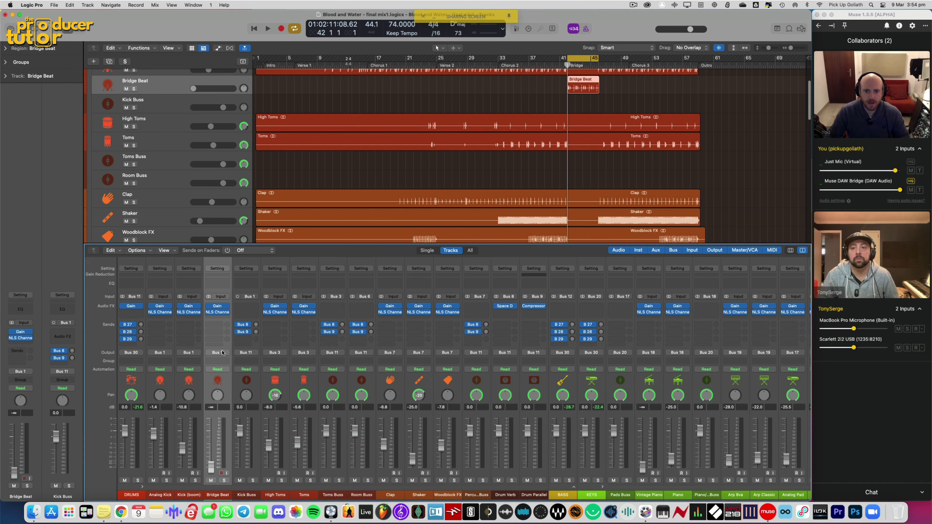
key("space")
left_click_drag(211, 467, 211, 454)
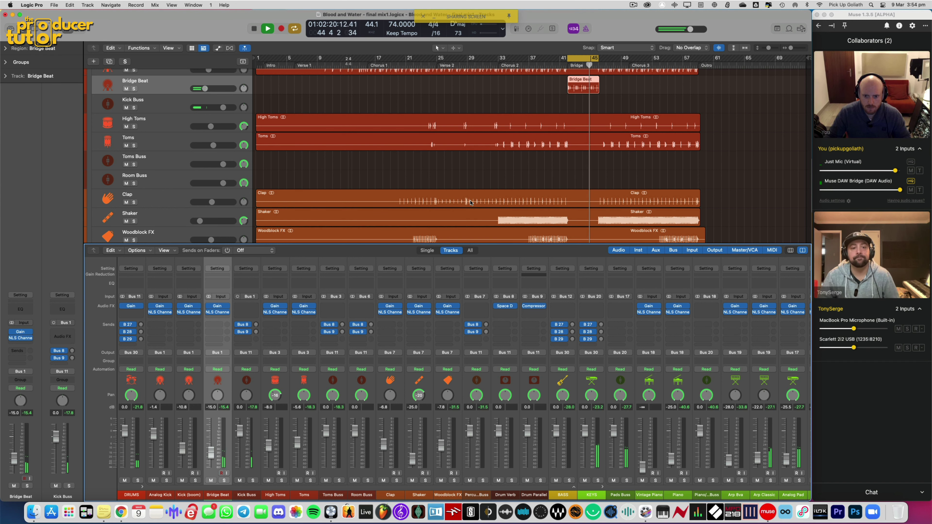
Step: Collapse the DRUMS track stack, leaving the KEYS stack expanded
scroll(466, 203, "down", 8)
scroll(458, 204, "up", 7)
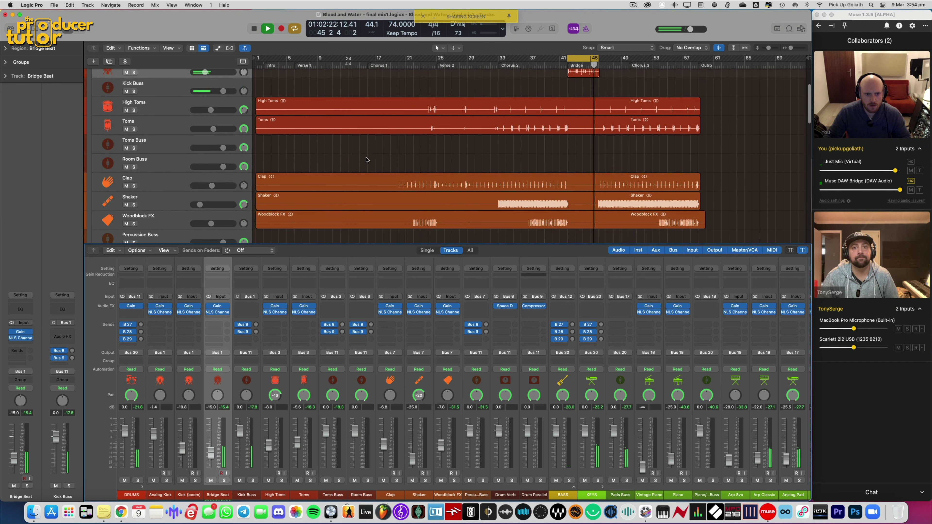
scroll(367, 159, "up", 4)
left_click(91, 76)
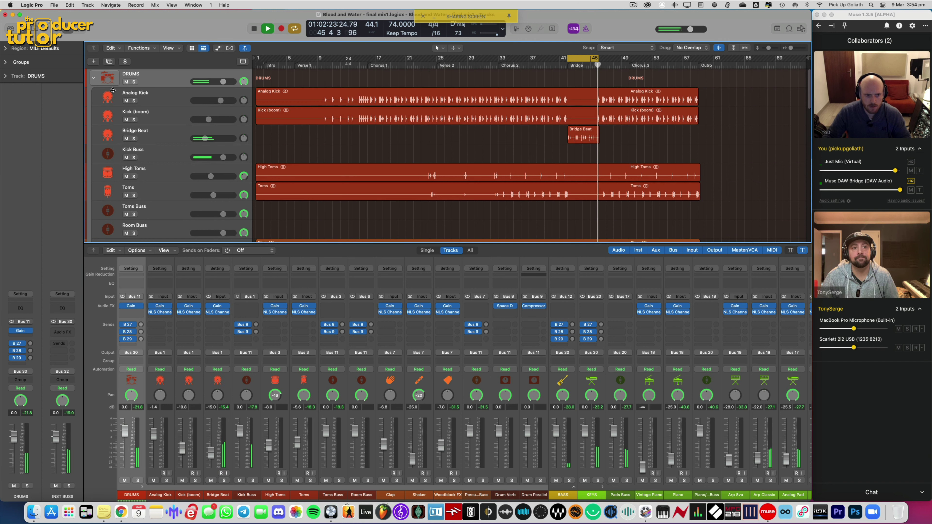
left_click(94, 78)
Step: Cycle Verse 2 from bar 25 to bar 33 and raise the Vintage Piano channel to about -12.6 dB during playback
scroll(379, 188, "down", 3)
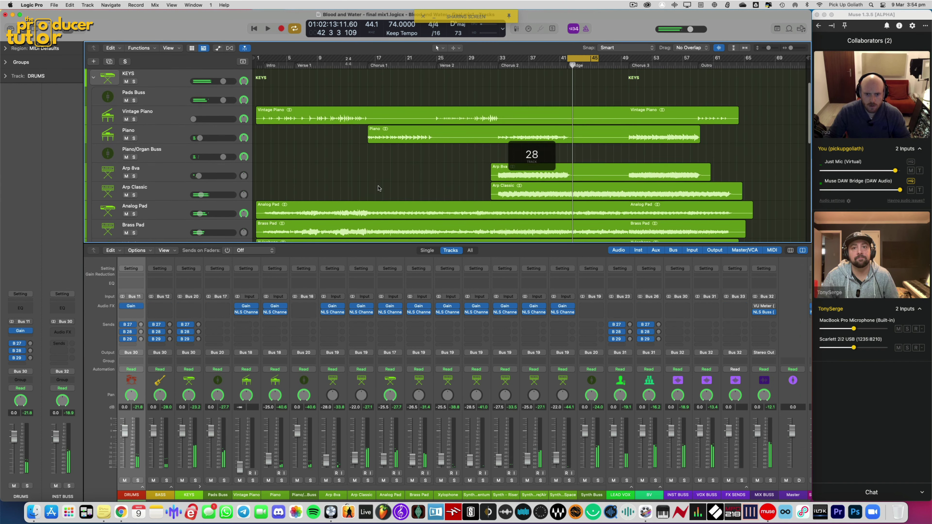
key("space")
scroll(379, 189, "down", 5)
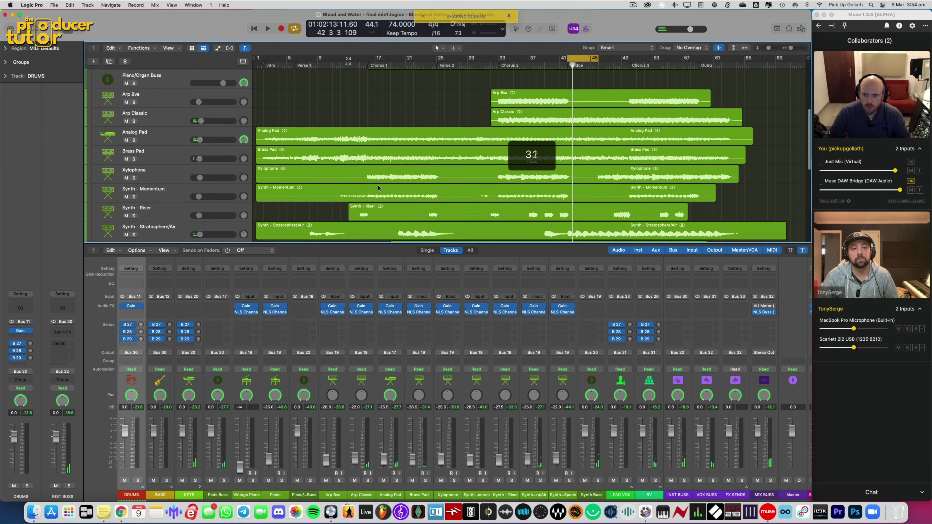
scroll(379, 189, "up", 1)
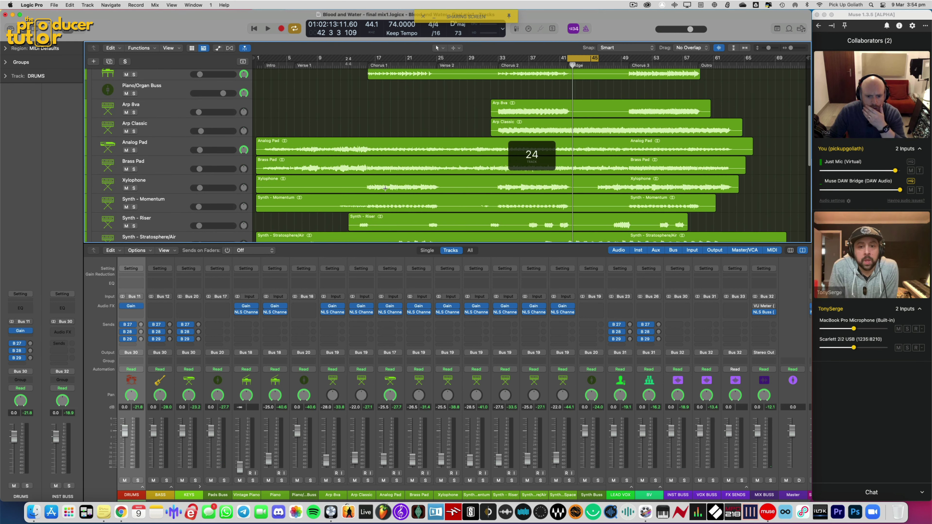
scroll(385, 189, "up", 6)
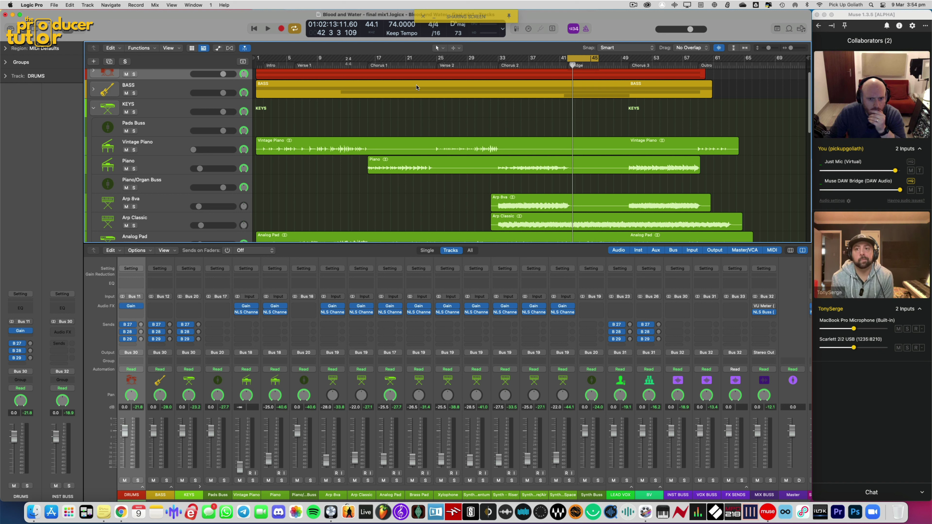
left_click_drag(440, 61, 498, 57)
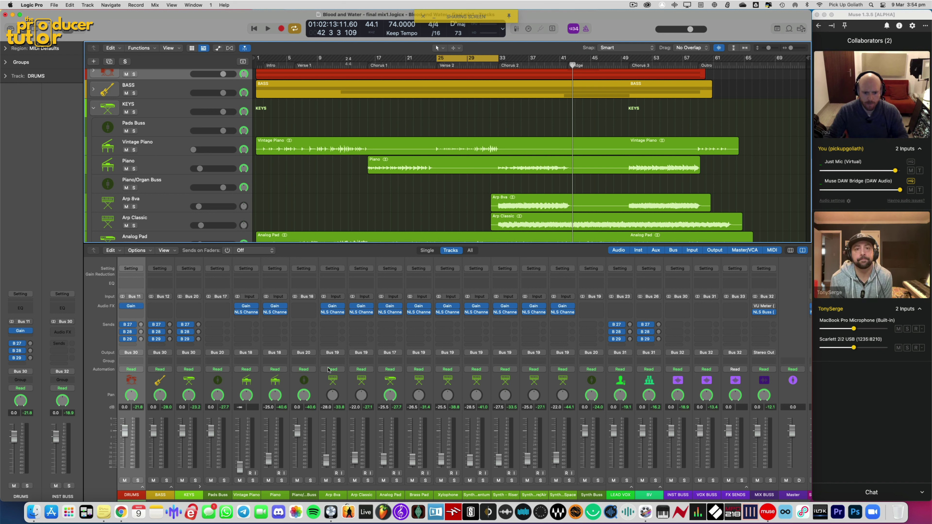
key("space")
left_click_drag(239, 473, 240, 453)
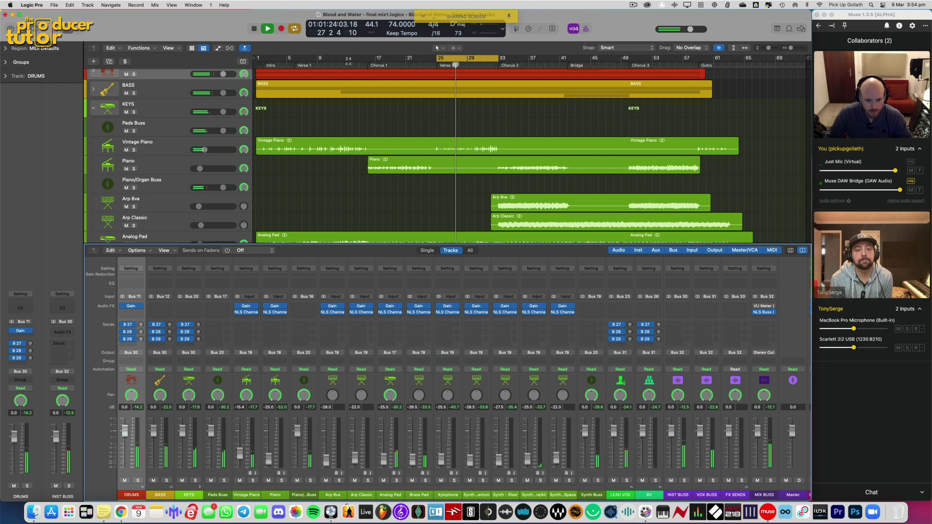
left_click_drag(240, 454, 239, 452)
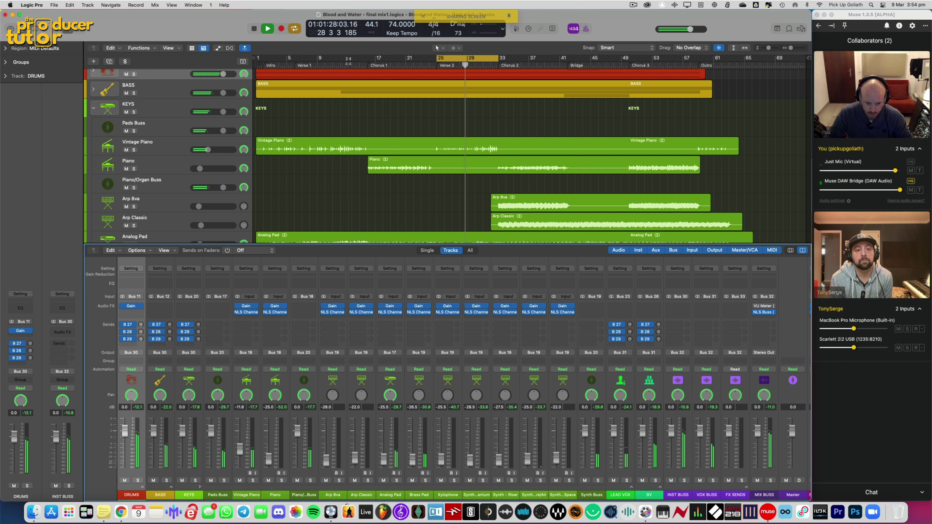
left_click_drag(239, 451, 239, 449)
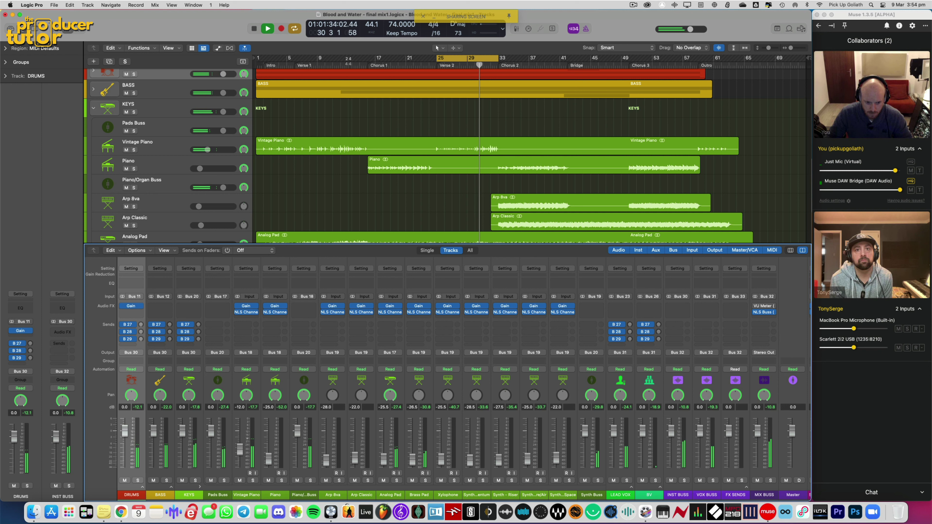
left_click_drag(239, 450, 239, 450)
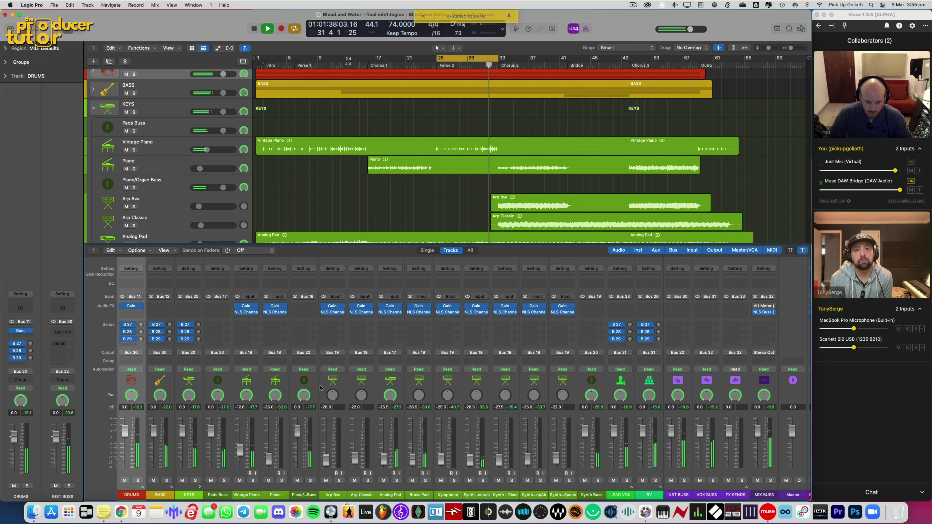
Step: Expand the BASS, DRUMS, LEAD VOX and BV track stacks in the mixer so their individual channels show
left_click(337, 379)
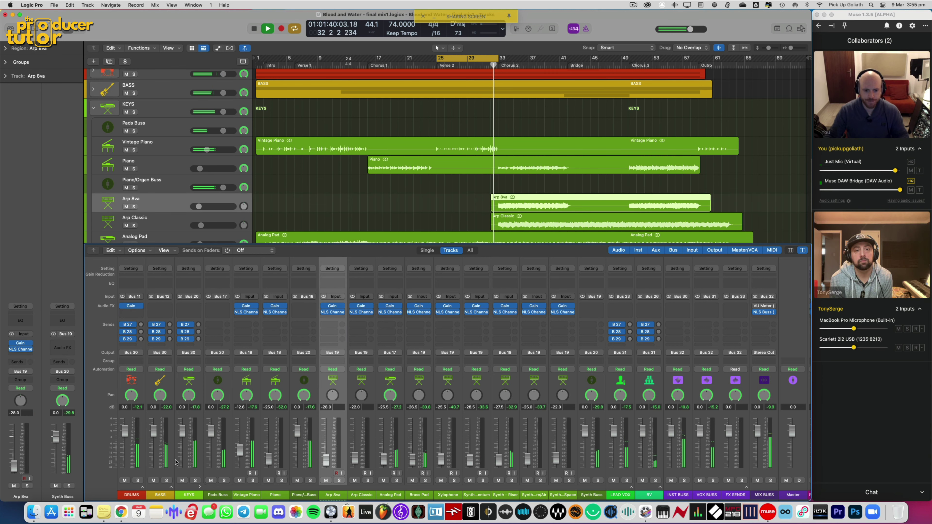
left_click(171, 487)
left_click(141, 488)
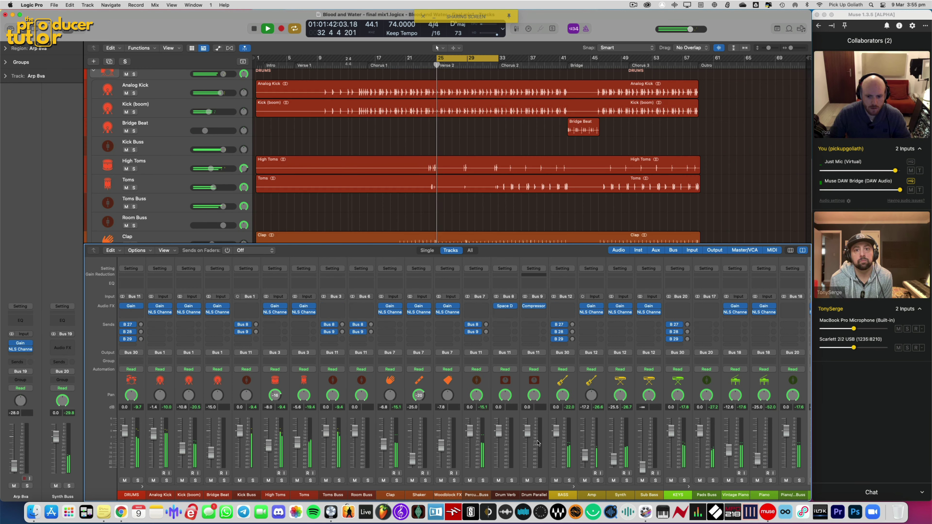
scroll(561, 473, "right", 10)
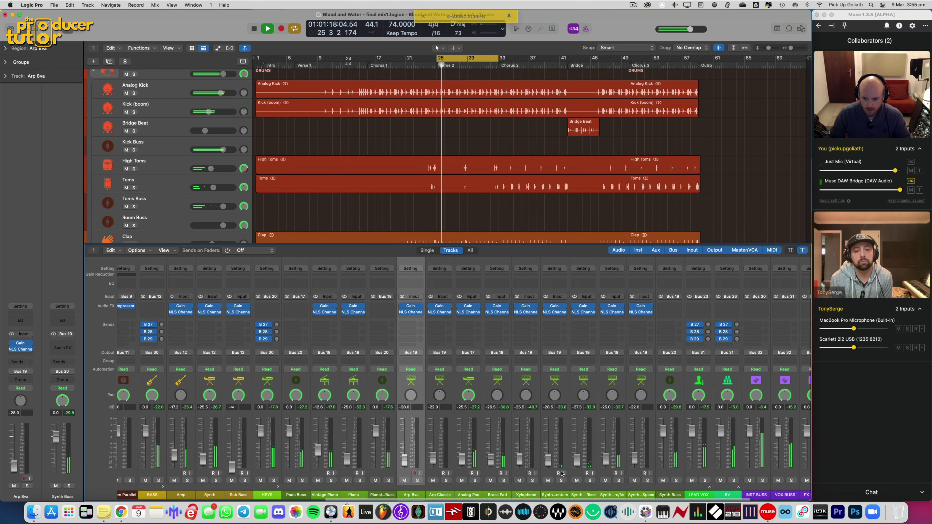
left_click(628, 489)
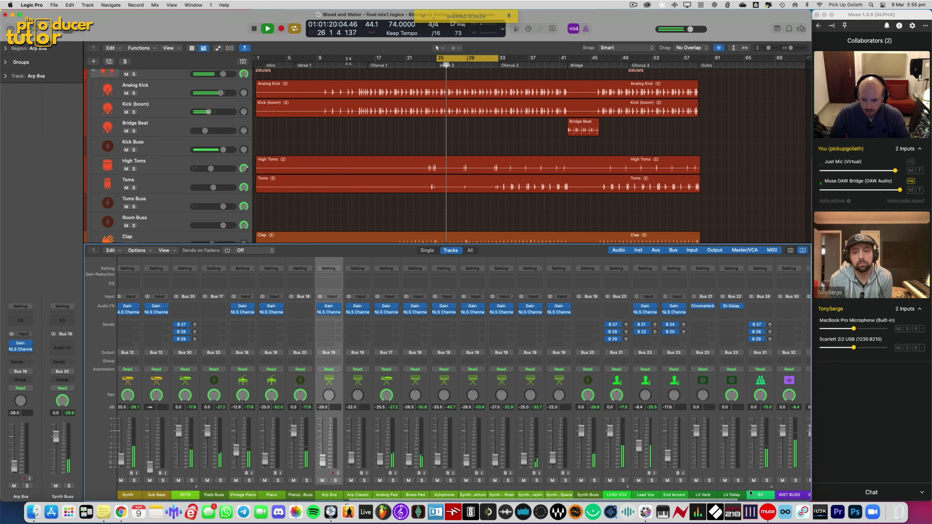
scroll(480, 169, "up", 1)
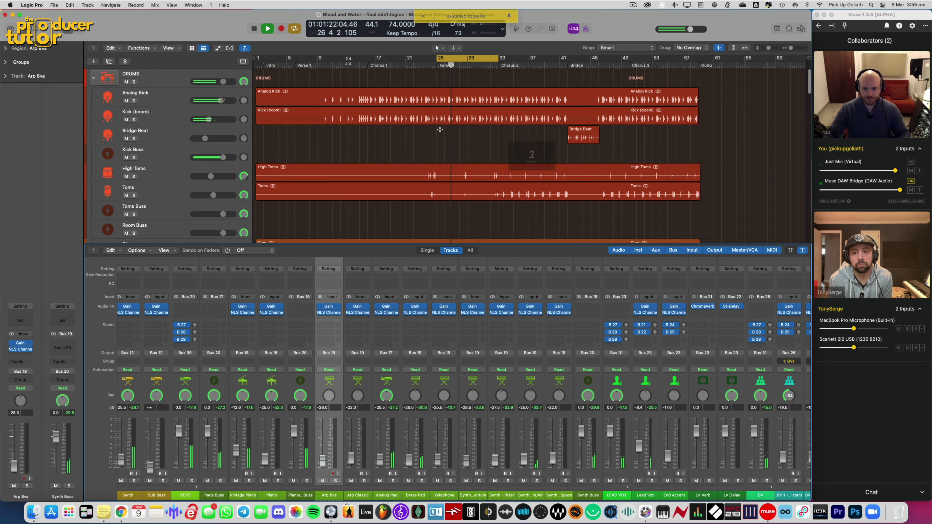
Step: Stop playback and set the cycle range to Chorus 2, from bar 33 to bar 41
key("c")
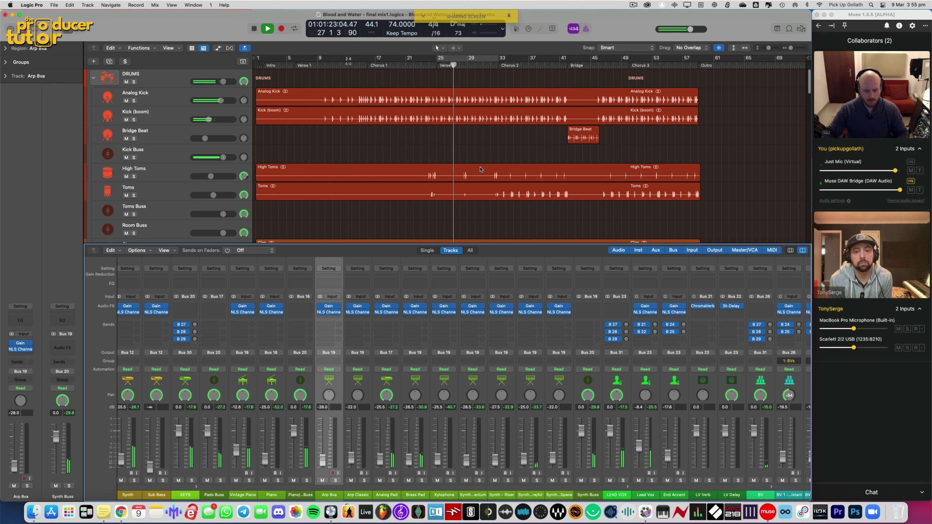
key("space")
left_click(502, 209)
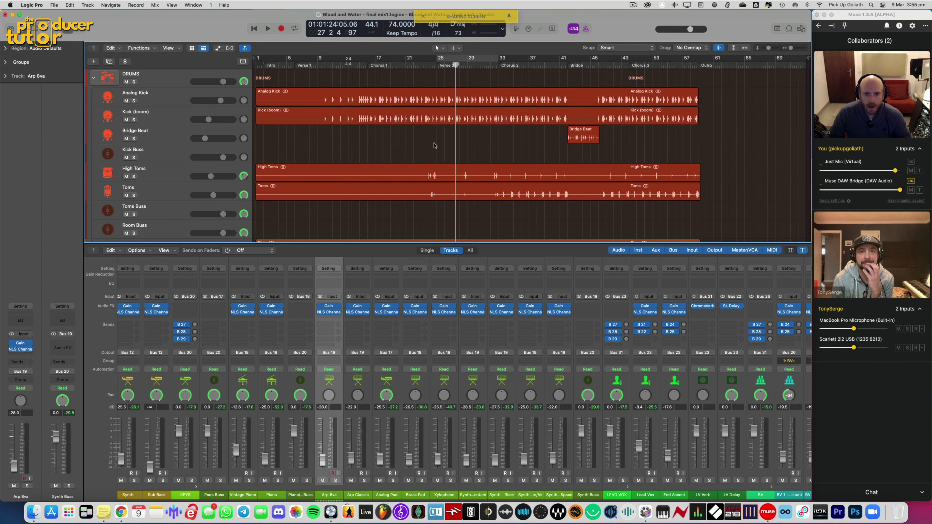
left_click_drag(501, 59, 565, 59)
Step: Select all regions and look through the mixer's channel strips and their inserts, from the drums to the mix bus
scroll(174, 369, "left", 15)
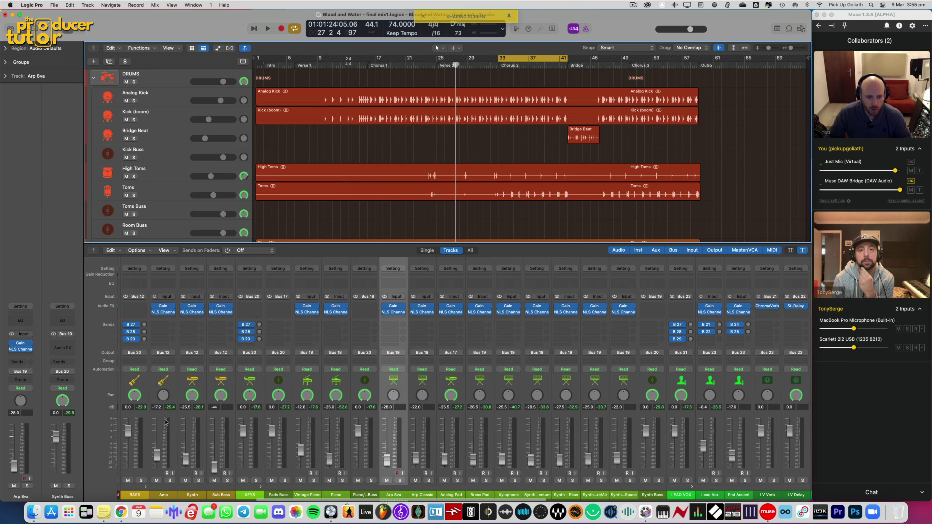
left_click(143, 384)
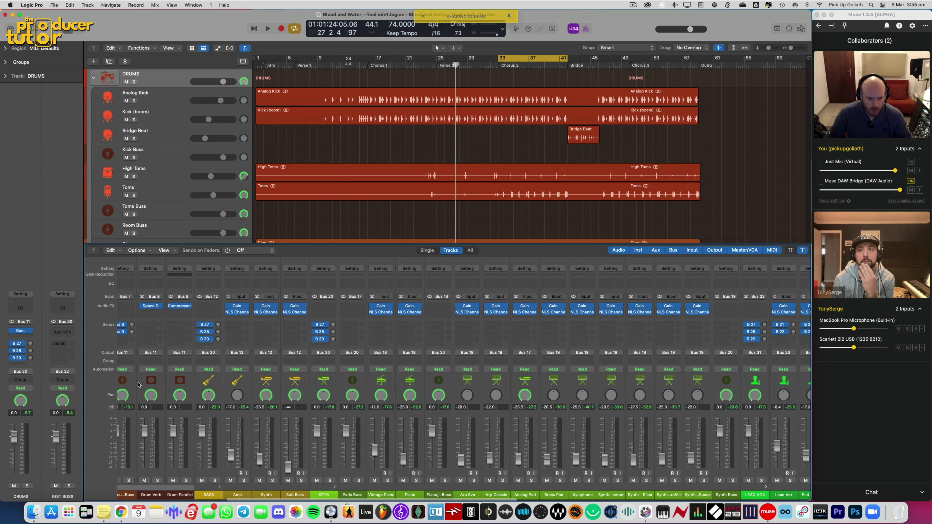
scroll(749, 380, "right", 15)
key("super+a")
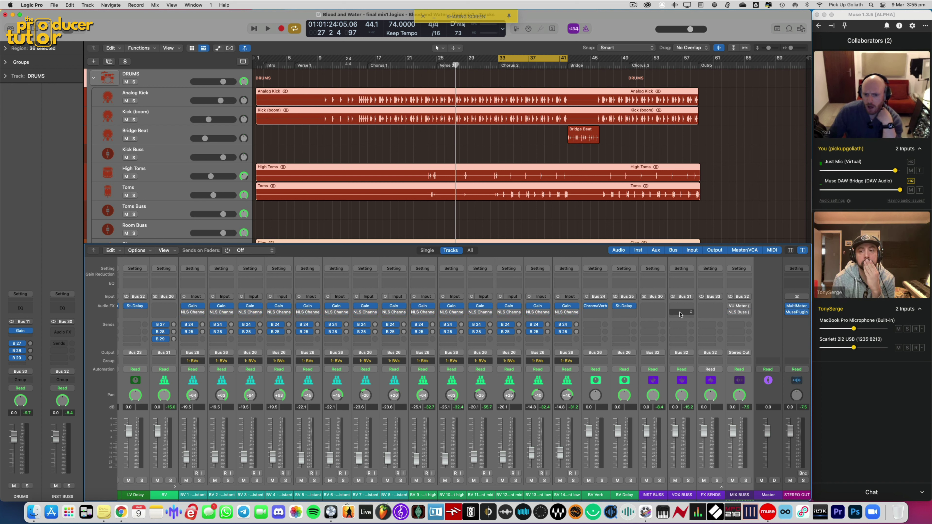
scroll(546, 313, "left", 4)
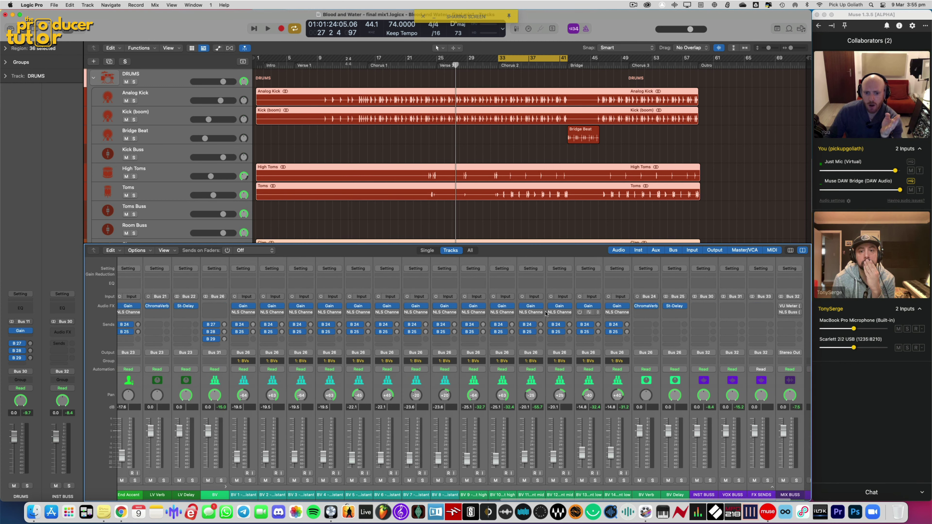
scroll(545, 313, "left", 10)
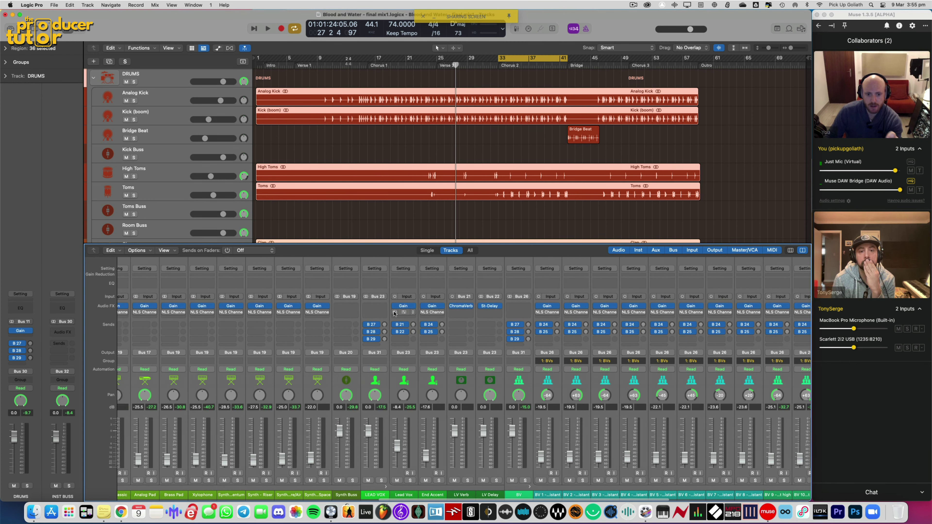
scroll(394, 313, "left", 15)
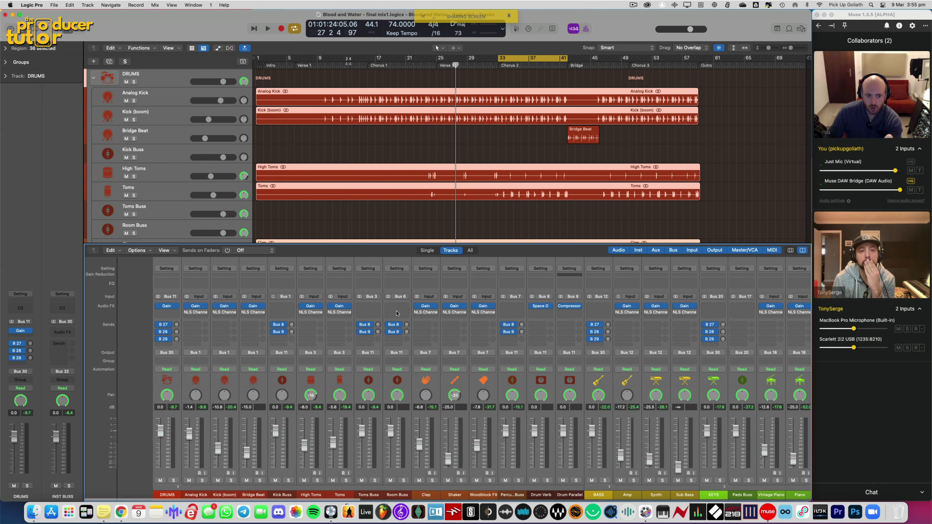
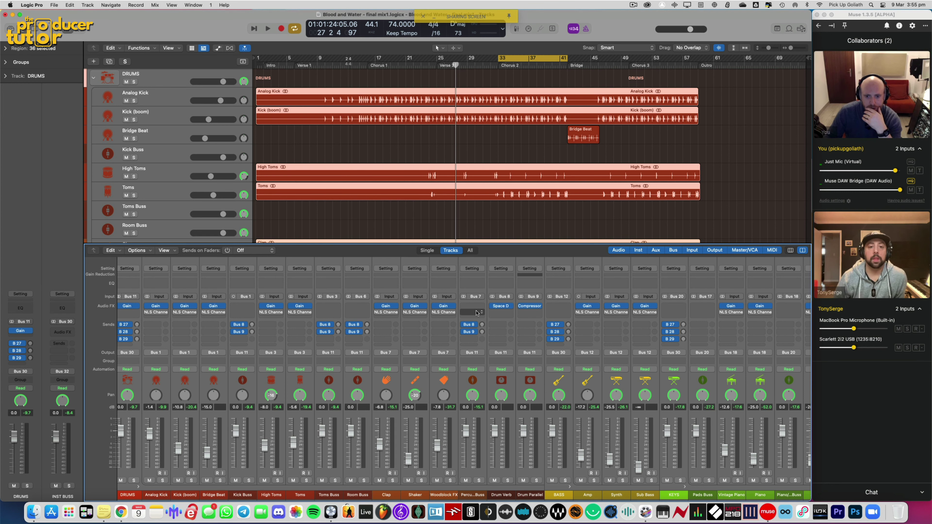
scroll(560, 314, "right", 10)
scroll(560, 315, "right", 10)
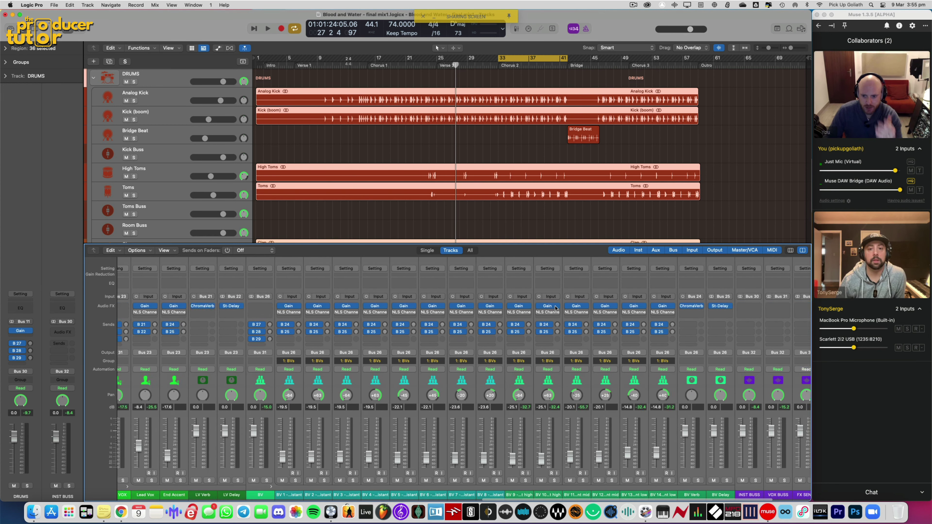
Step: Play the Chorus 2 cycle, open the NLS Buss plug-in on the MIX BUSS, and compare the mix with it bypassed and active
key("space")
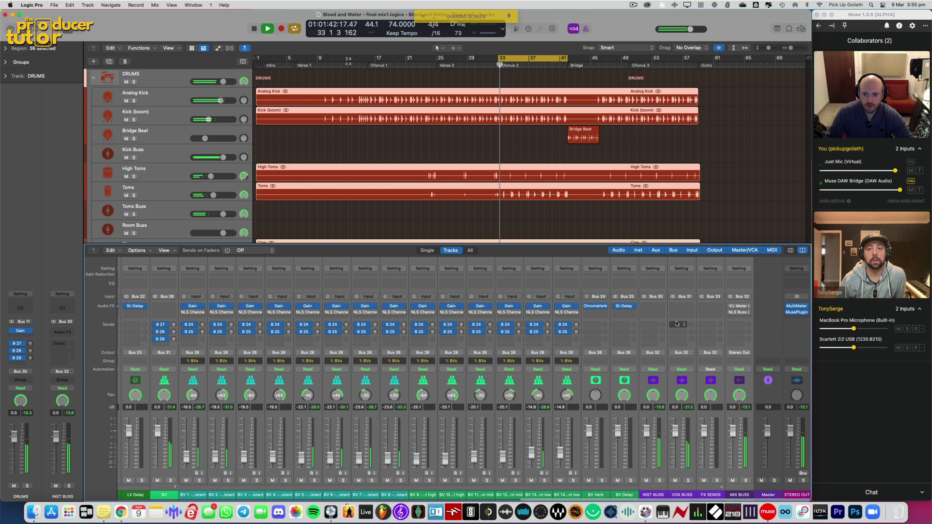
left_click(740, 313)
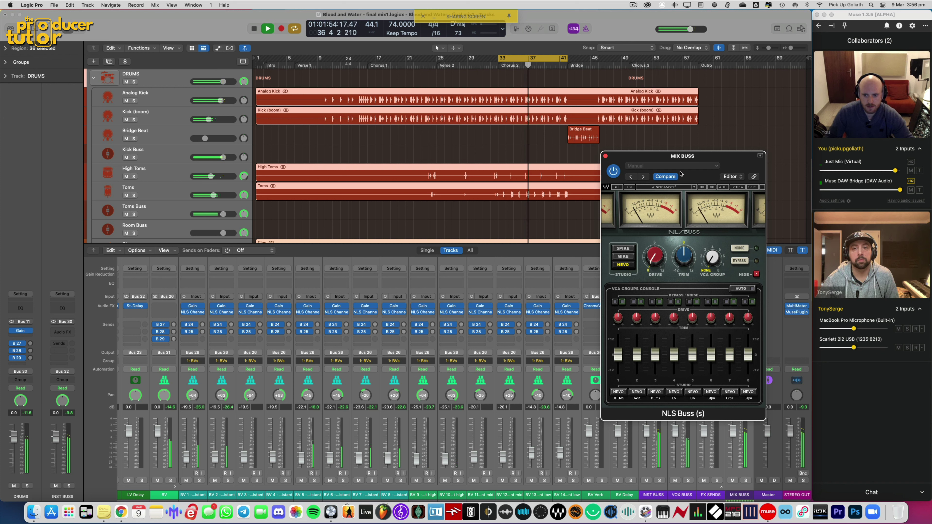
left_click_drag(706, 159, 528, 185)
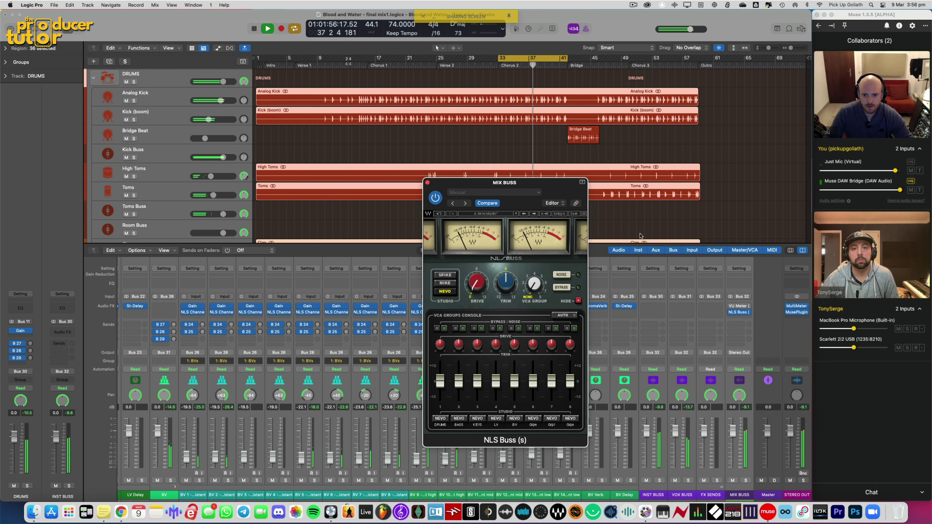
left_click(731, 313)
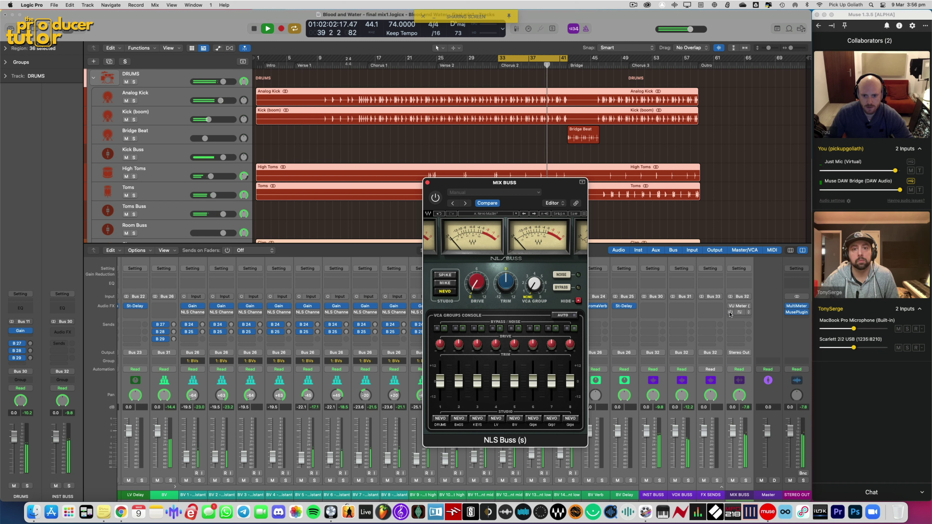
left_click(731, 313)
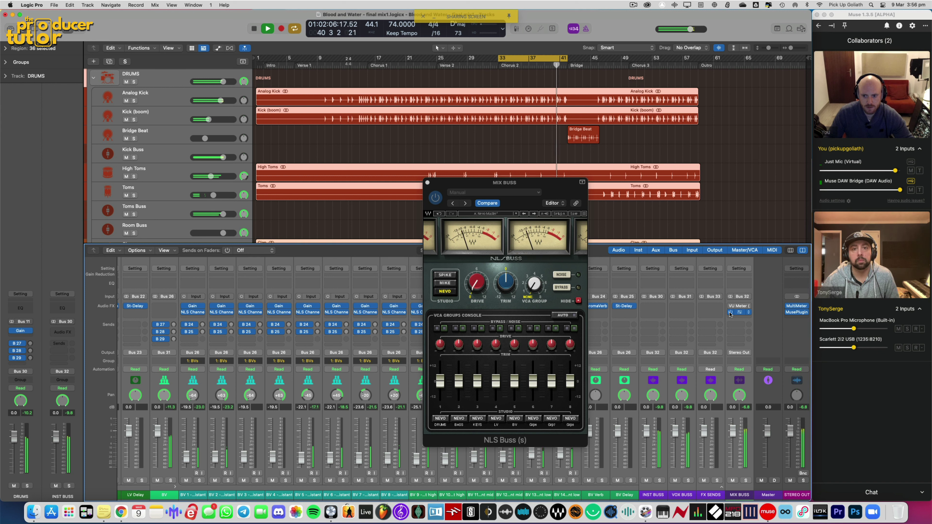
left_click(731, 313)
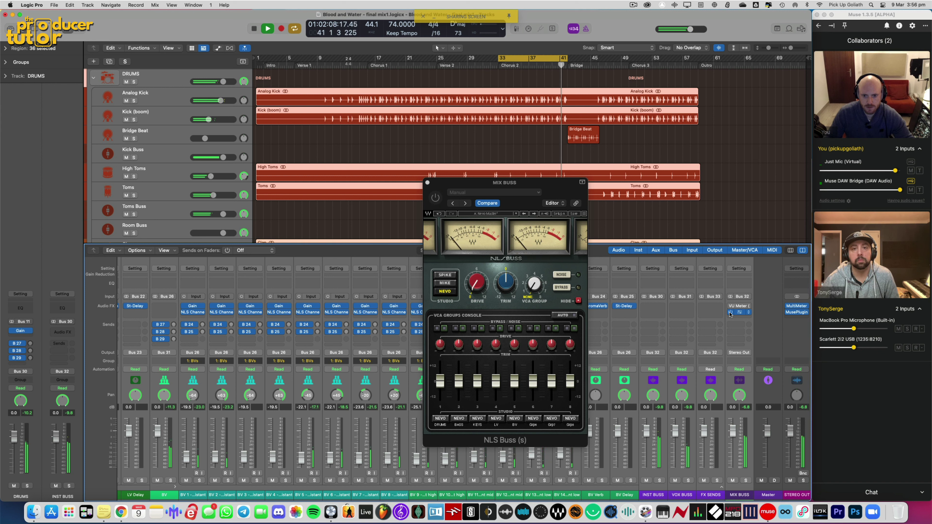
key("space")
left_click(731, 313)
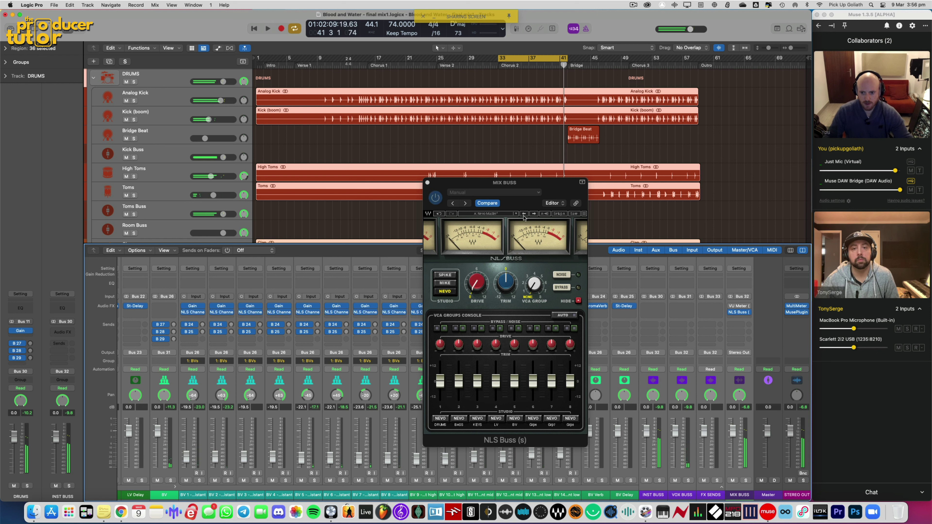
left_click_drag(531, 188, 564, 184)
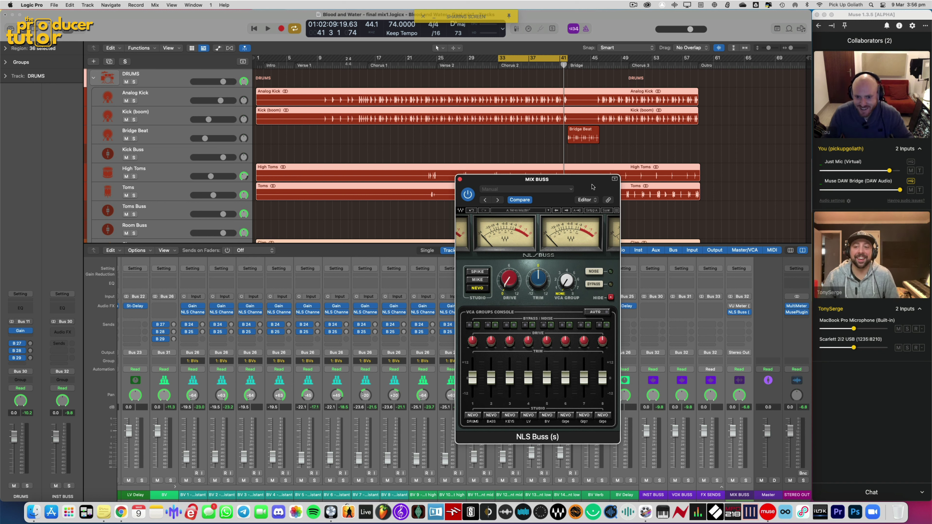
Step: Play the Chorus 2 cycle, raise the Drive on the MIX BUSS NLS Buss plug-in, and lower its Trim slightly to compensate
left_click_drag(554, 179, 566, 182)
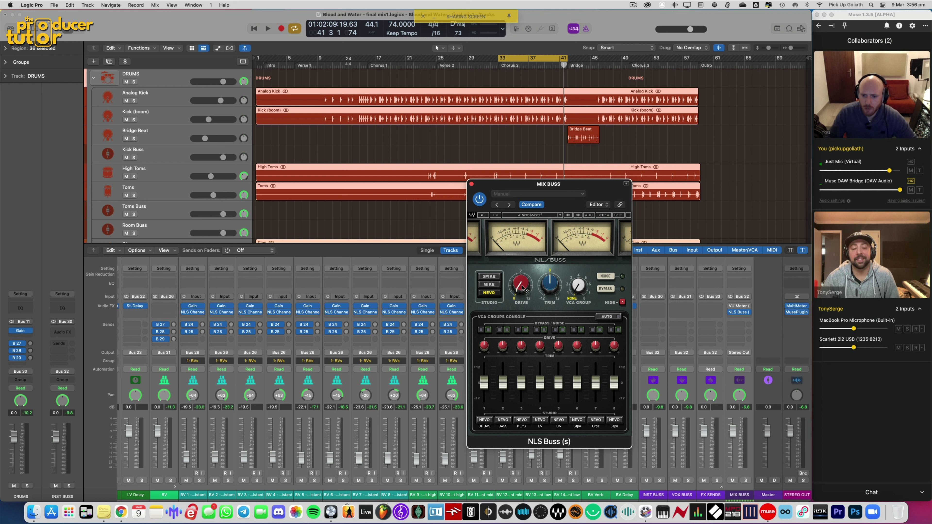
left_click(761, 318)
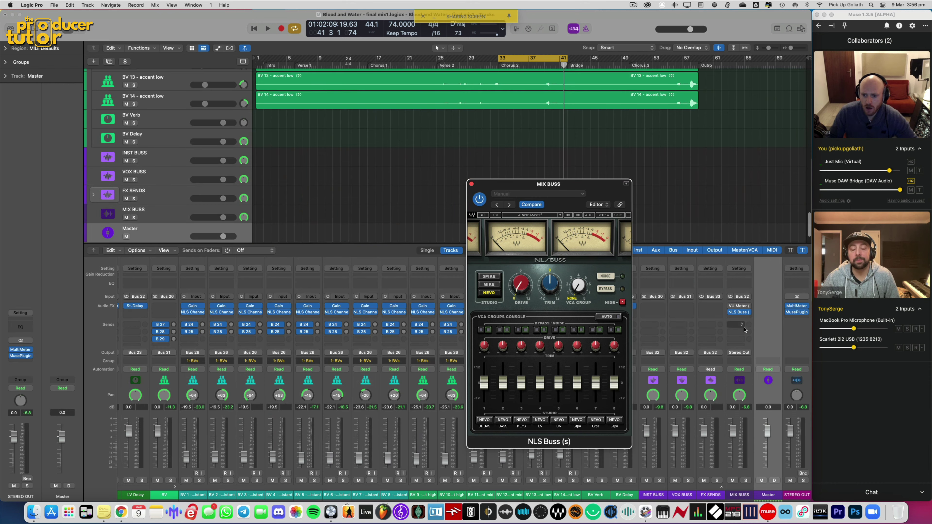
left_click(740, 313)
left_click(735, 313)
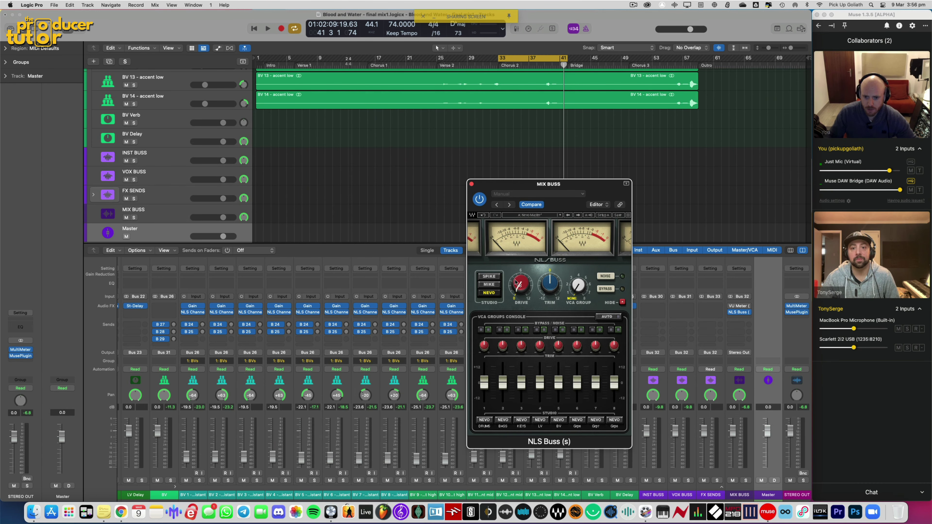
key("space")
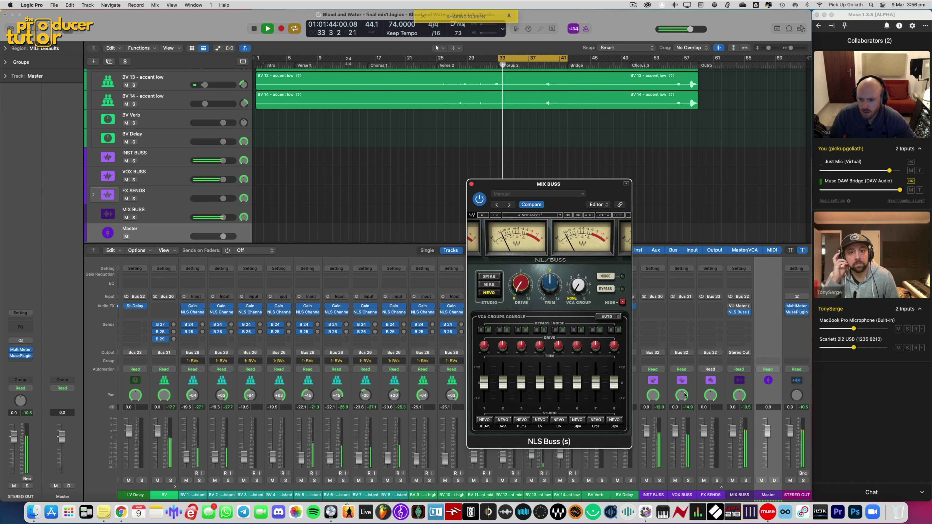
left_click_drag(520, 284, 521, 254)
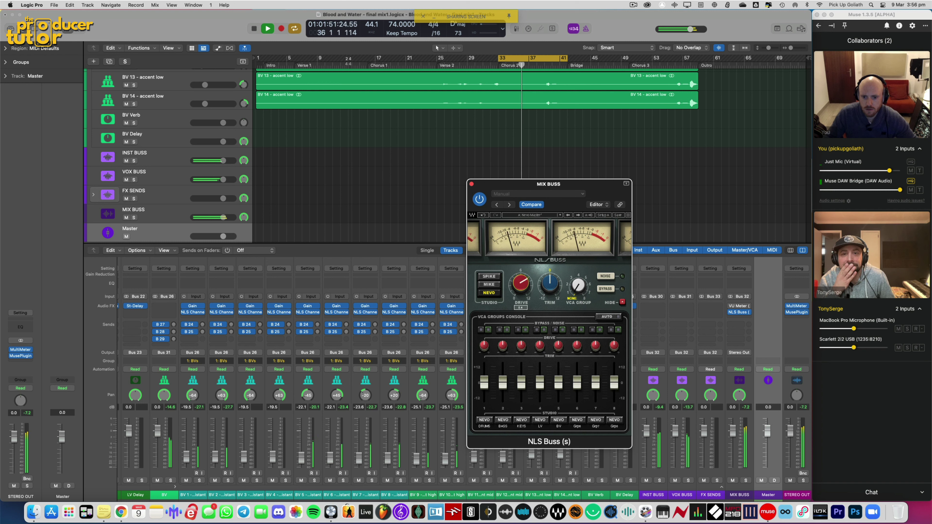
left_click_drag(550, 283, 550, 290)
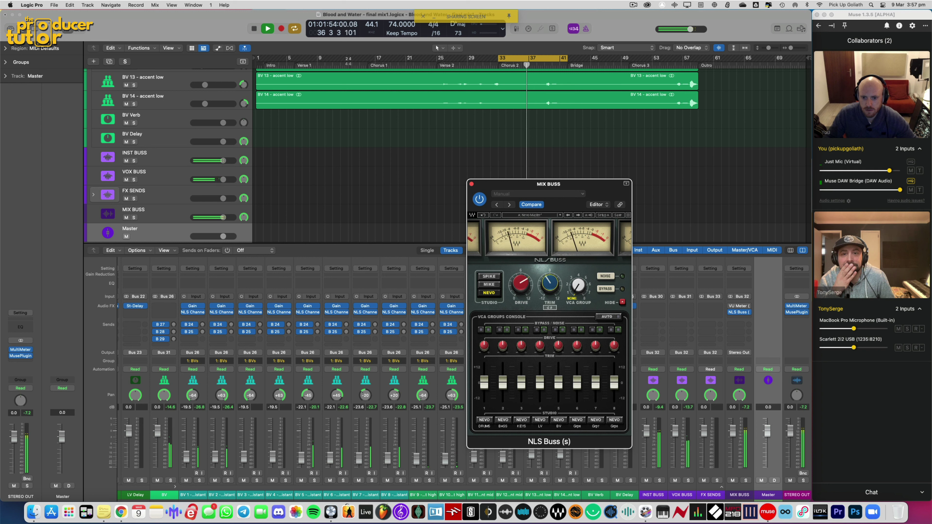
Step: Compare MIX BUSS levels with NLS Buss bypassed and active, resetting the peak reading, and stop playback with the plug-in active
left_click(479, 200)
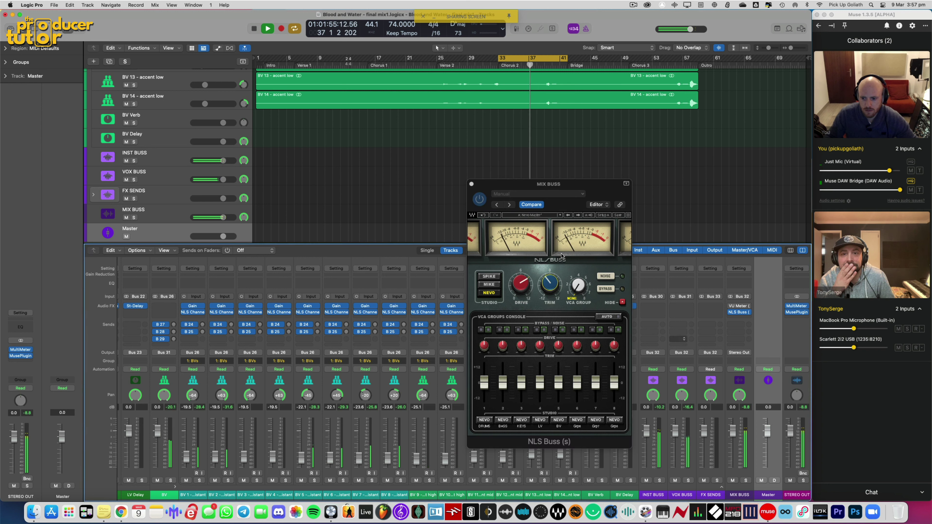
left_click(479, 201)
left_click(750, 408)
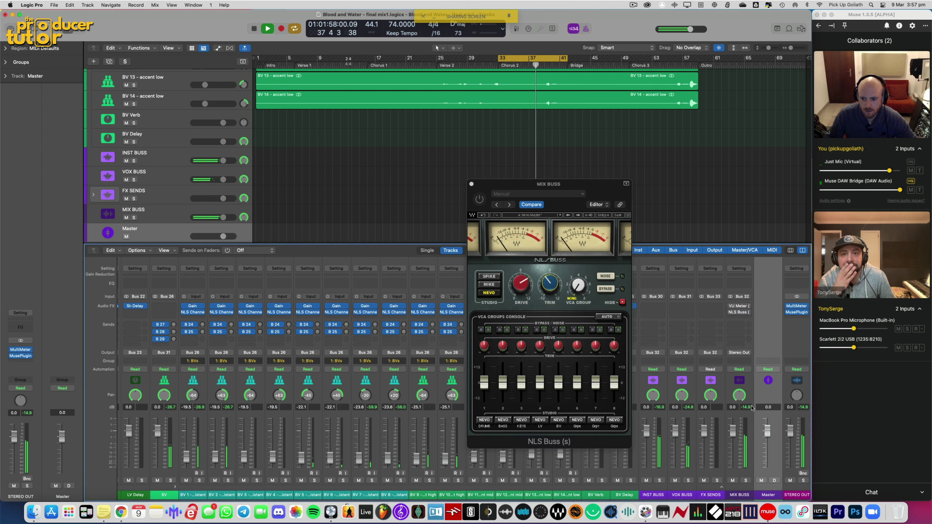
left_click(479, 200)
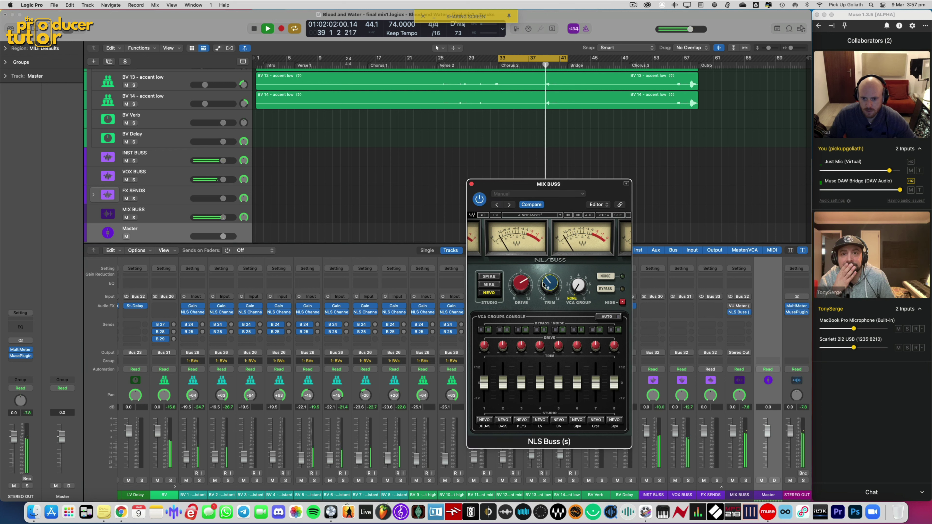
left_click(480, 200)
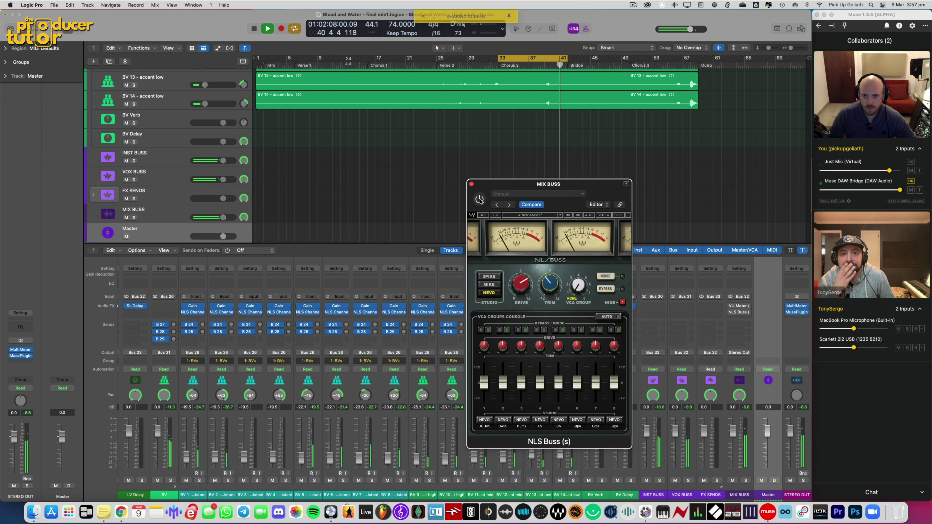
left_click(480, 200)
key("space")
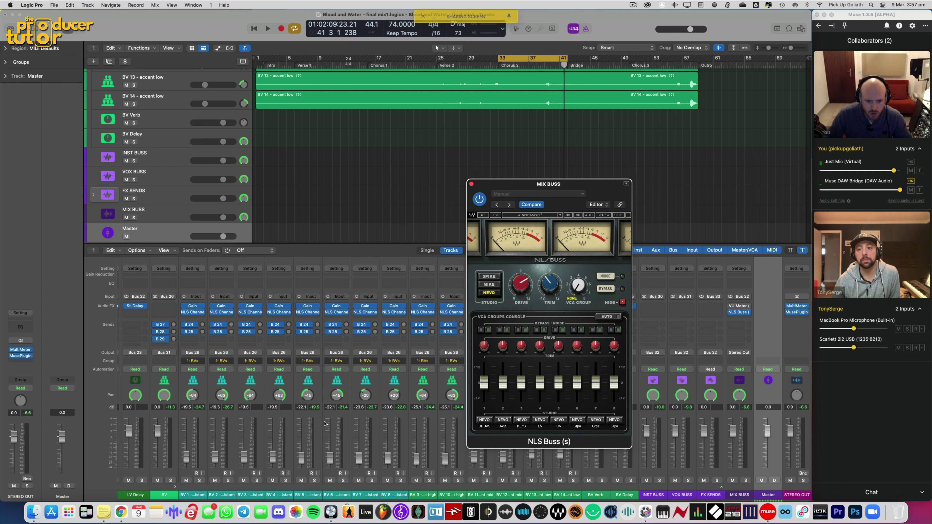
Step: Solo BV 1 - high distant, open its NLS Channel plug-in, and audition the Mic switch and Drive over the Chorus 2 cycle
left_click(200, 378)
left_click(199, 480)
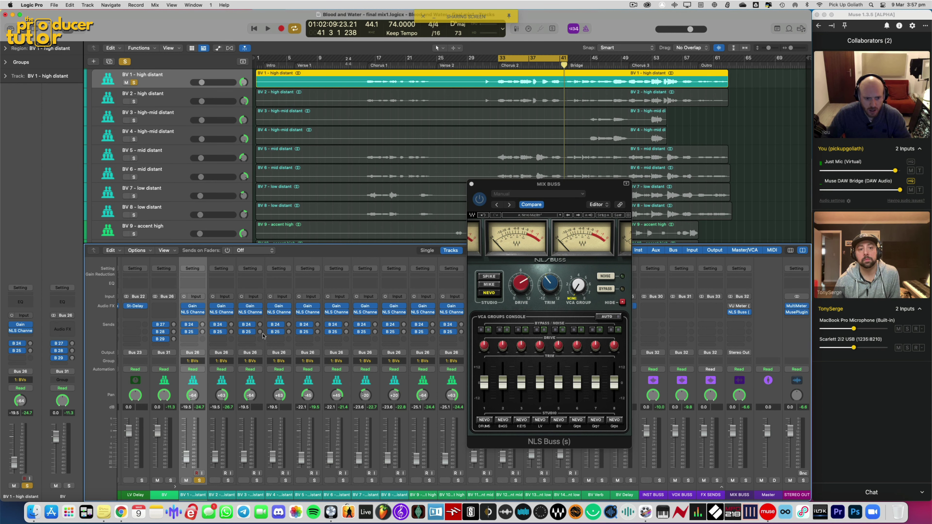
key("space")
left_click(192, 311)
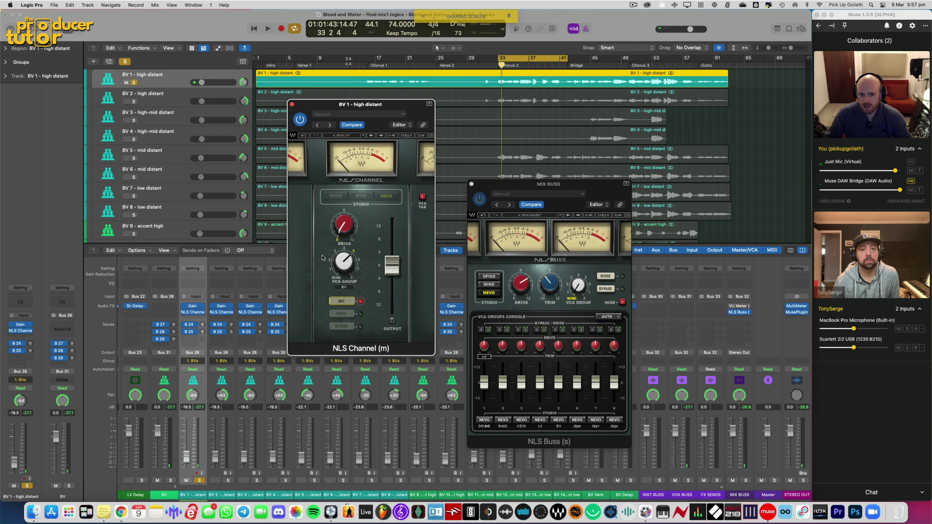
key("space")
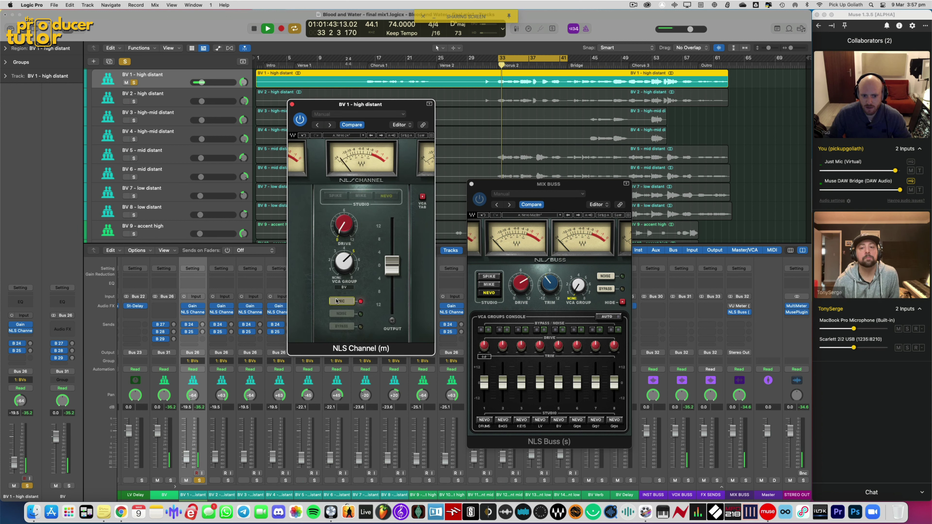
key("space")
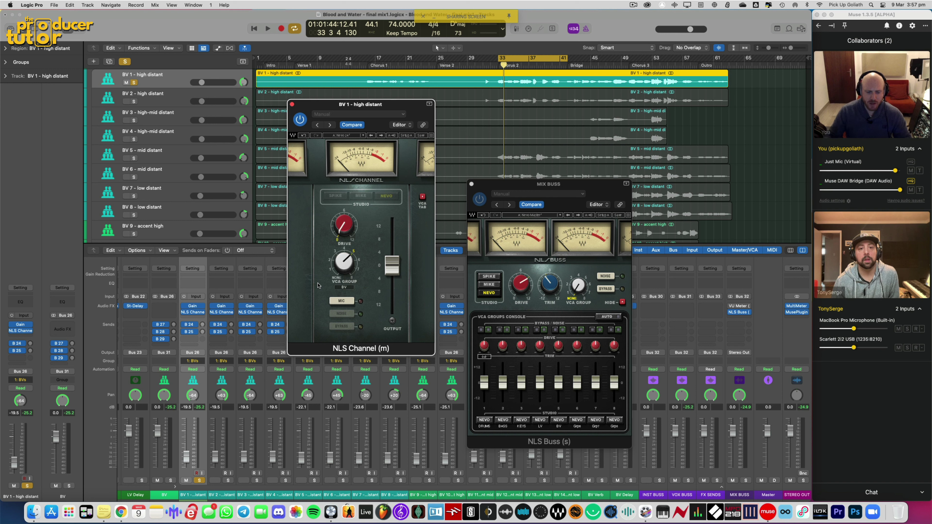
key("space")
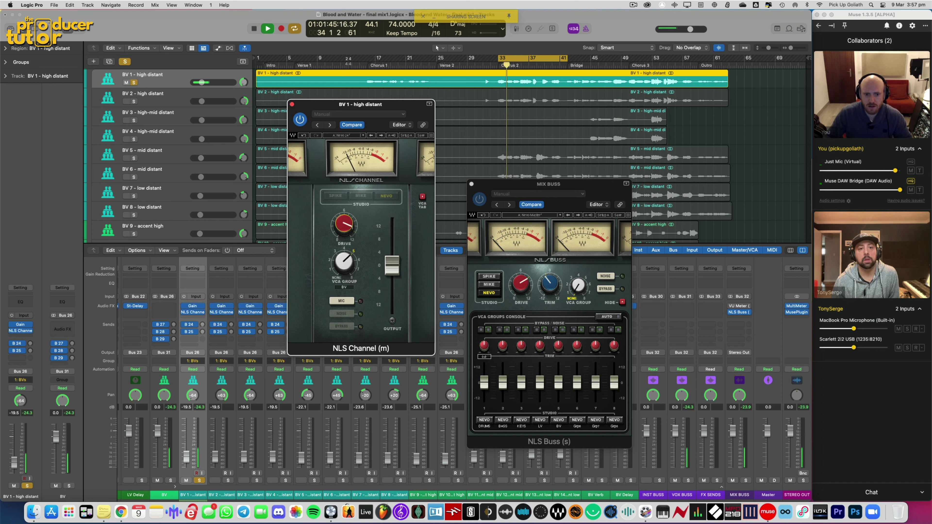
left_click_drag(344, 228, 344, 220)
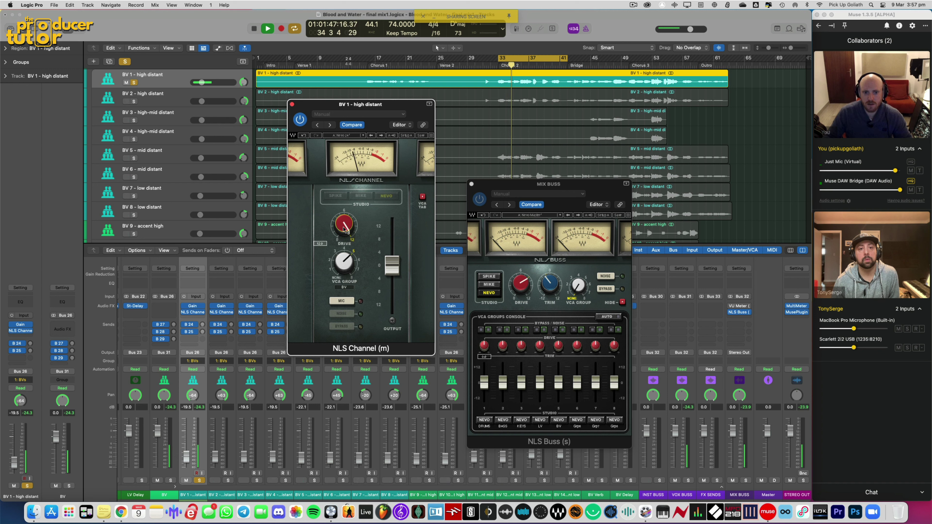
key("space")
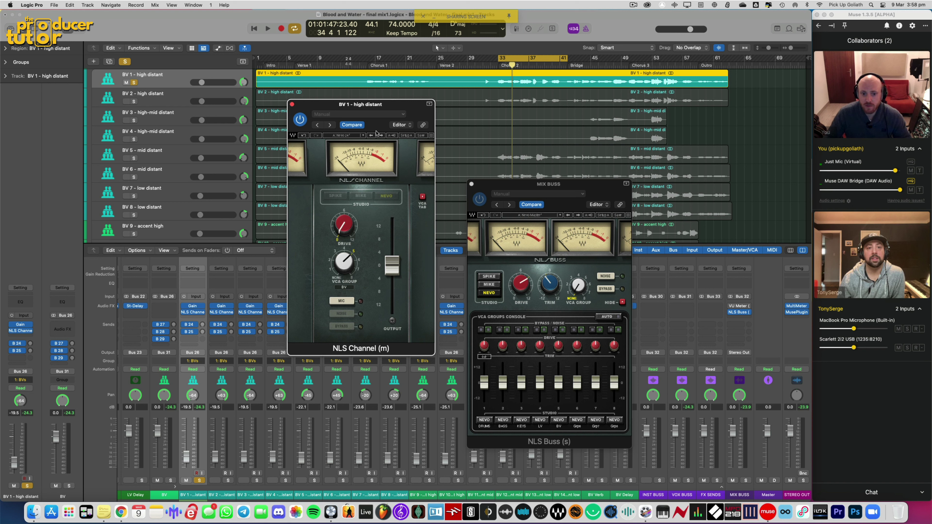
Step: Audition a higher Drive on BV 1's NLS Channel over the Chorus 2 cycle, reset it to default, and close the plug-in
left_click_drag(387, 106, 273, 108)
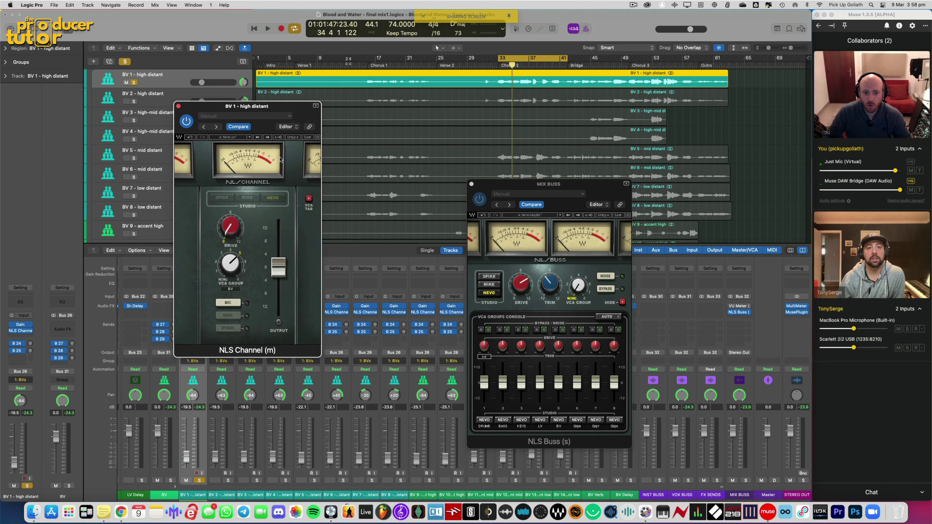
key("space")
left_click(309, 198)
left_click(309, 199)
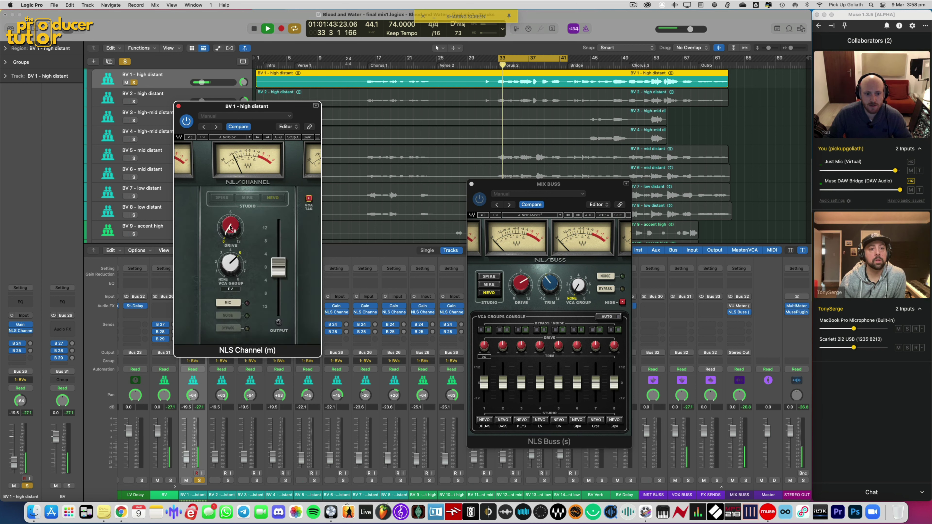
left_click_drag(225, 237, 225, 222)
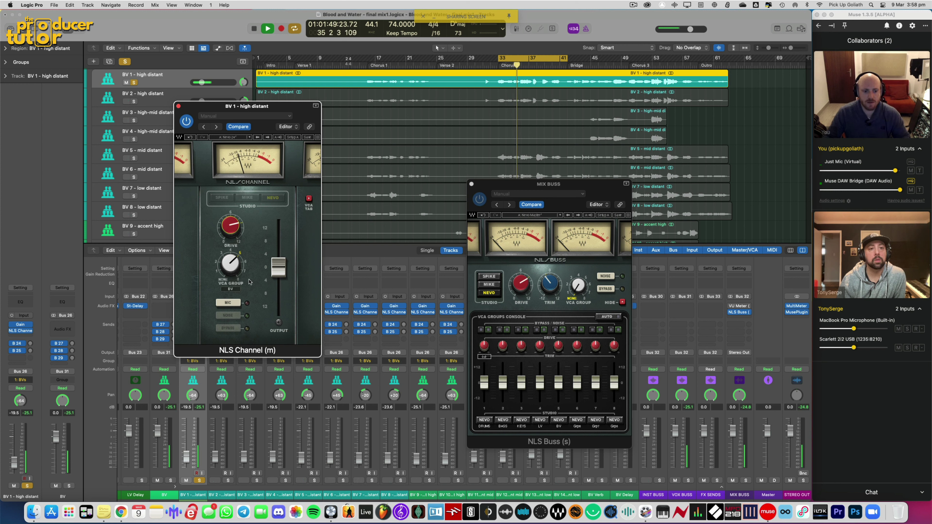
key("space")
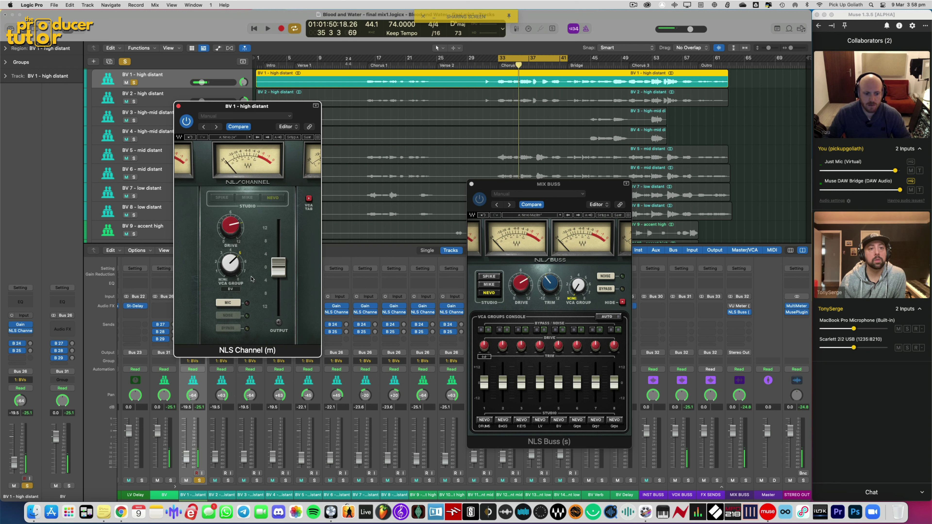
left_click(225, 231)
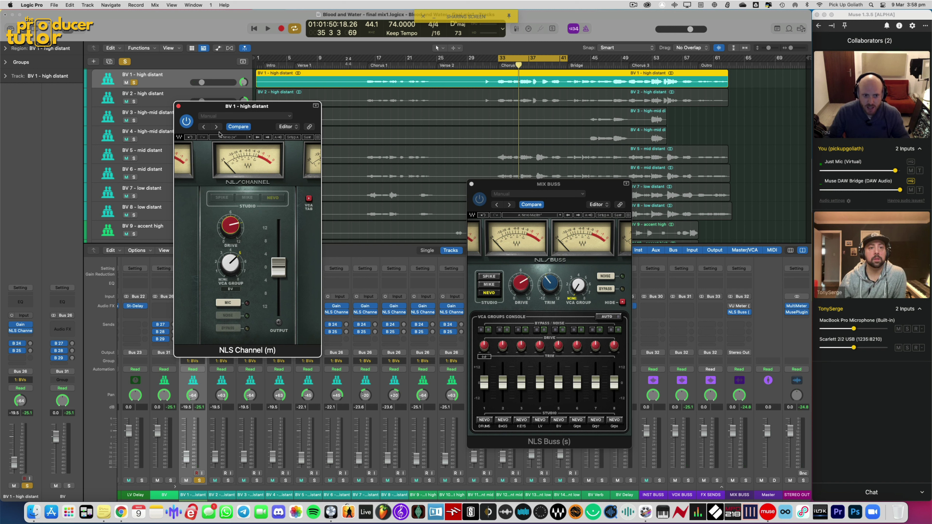
left_click(238, 230, "alt")
left_click(178, 106)
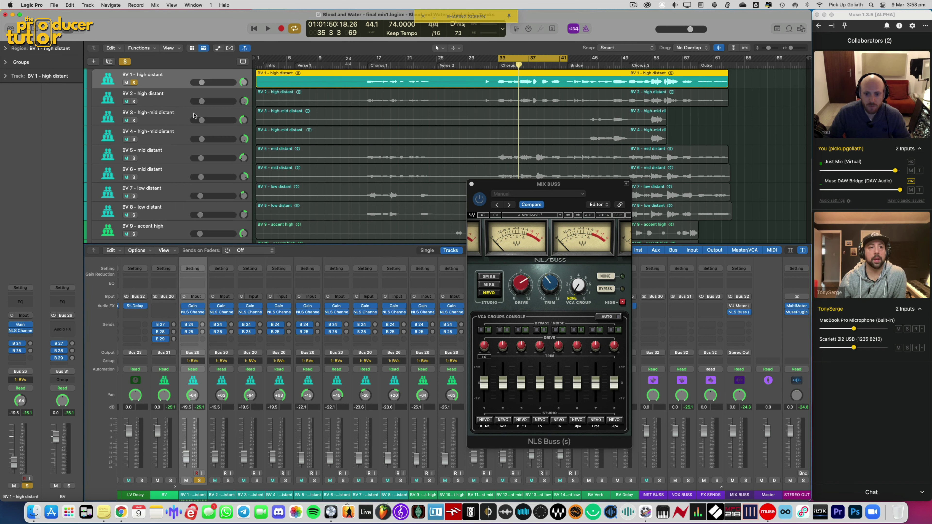
Step: Reset Drive and Trim on the MIX BUSS NLS Buss to their defaults, close the plug-in, and unsolo BV 1 - high distant
left_click(532, 286, "alt")
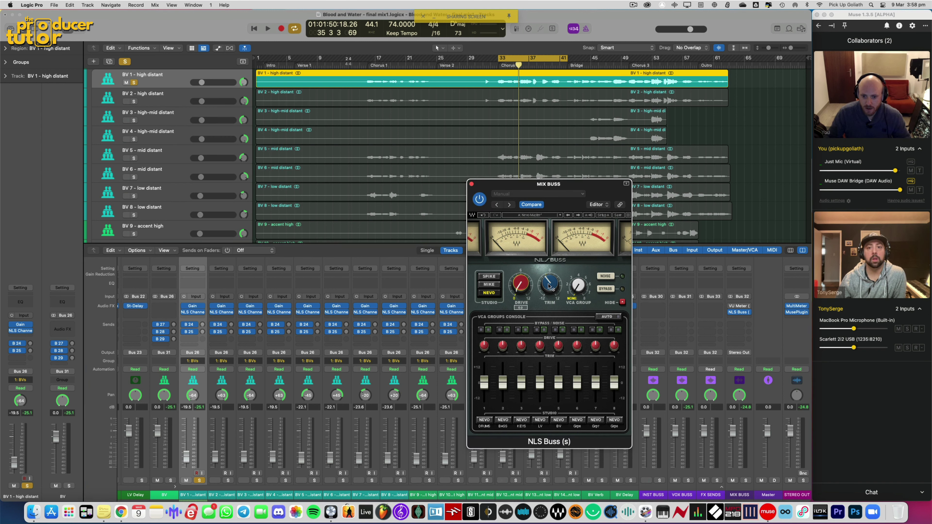
left_click(552, 286, "alt")
left_click(472, 184)
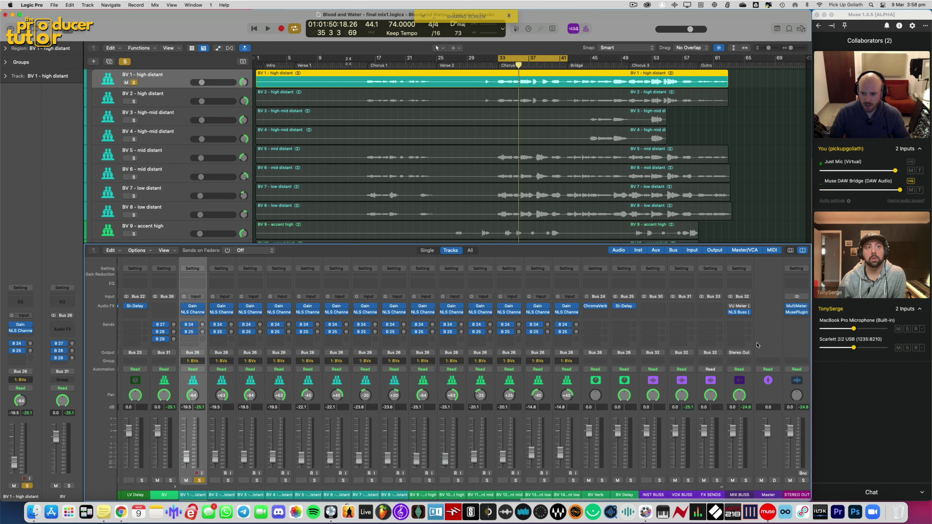
left_click(200, 481)
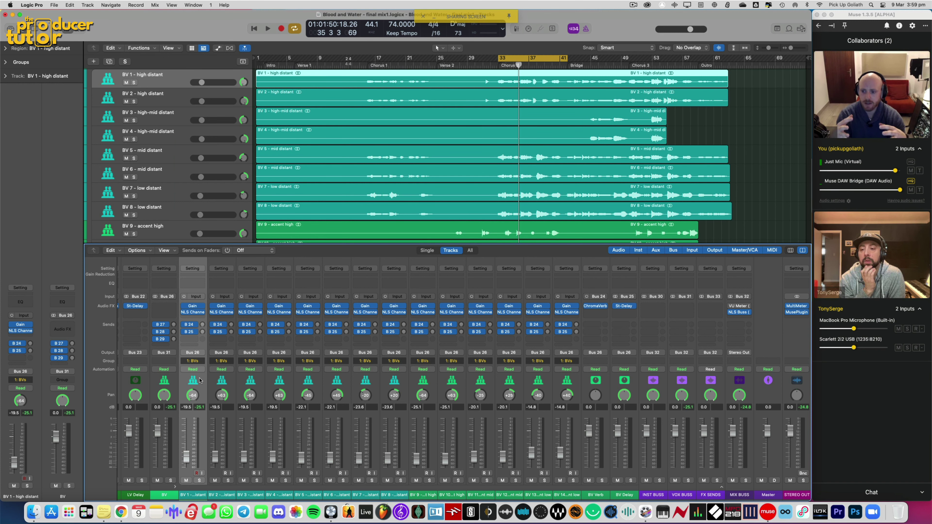
Step: Insert the Slate Digital Virtual Mix Rack after NLS Channel on the Lead Vox channel, and solo that channel
scroll(200, 380, "left", 5)
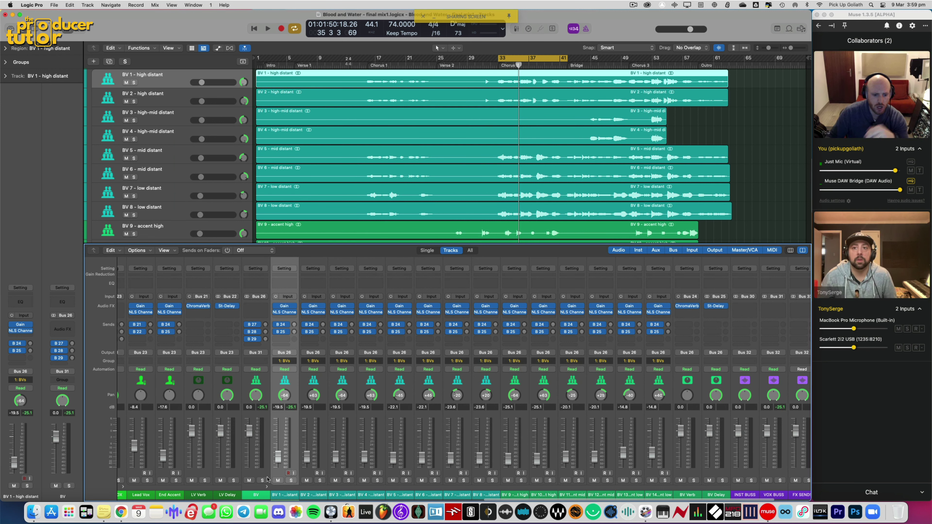
scroll(214, 377, "left", 4)
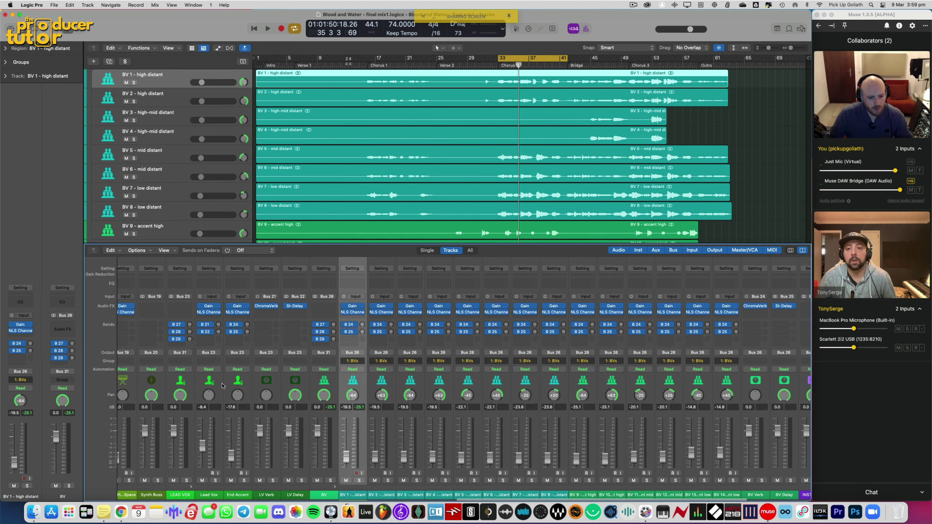
left_click(211, 318)
mouse_move(222, 377)
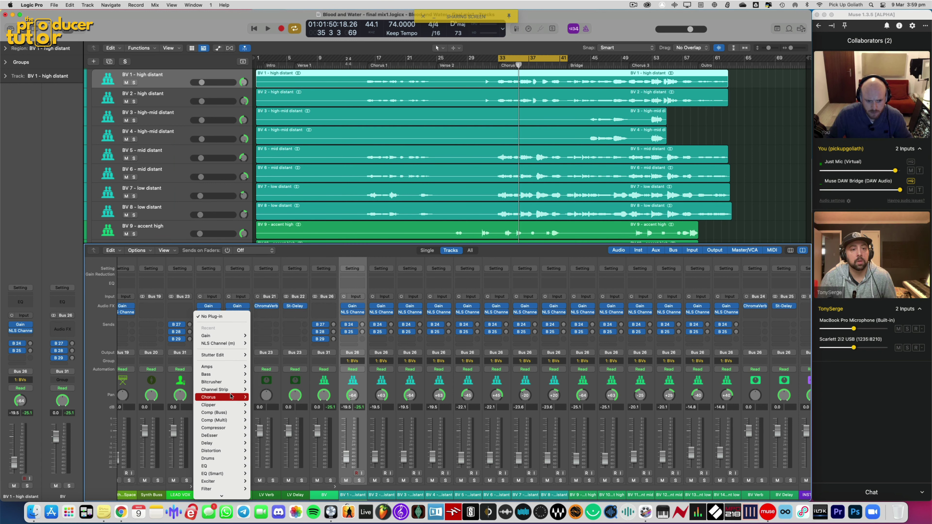
left_click(323, 494)
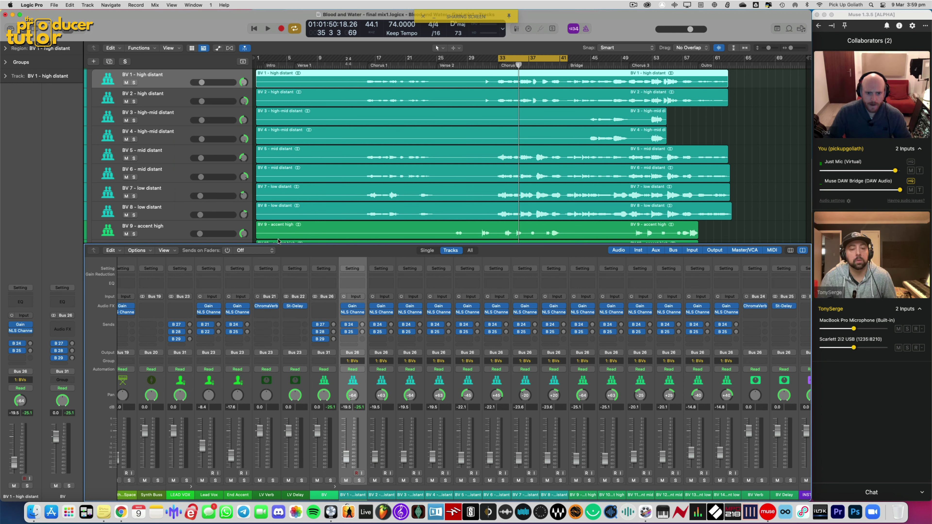
left_click(216, 481)
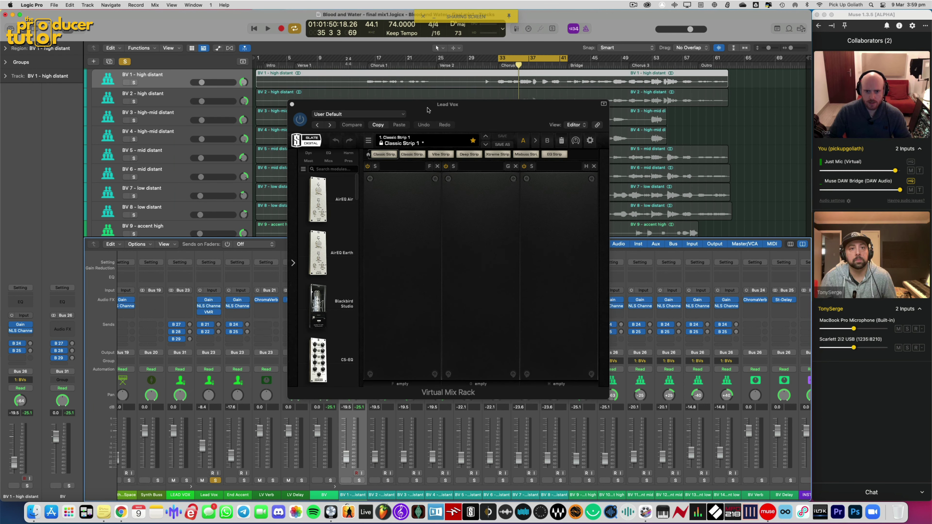
left_click_drag(427, 110, 402, 129)
Step: Load FG-116 Vintage into the rack's first slot and FG-2A into the second, and switch the FG-2A off
scroll(285, 312, "down", 10)
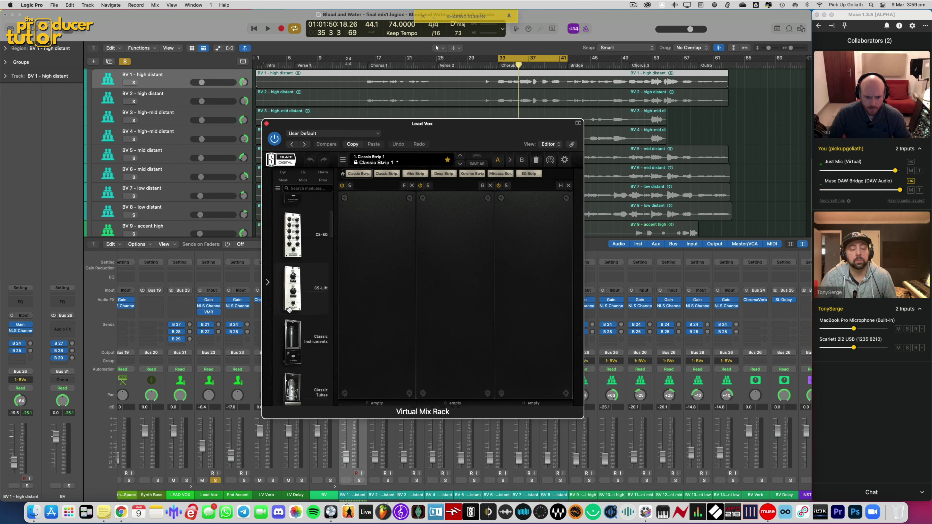
scroll(290, 310, "down", 10)
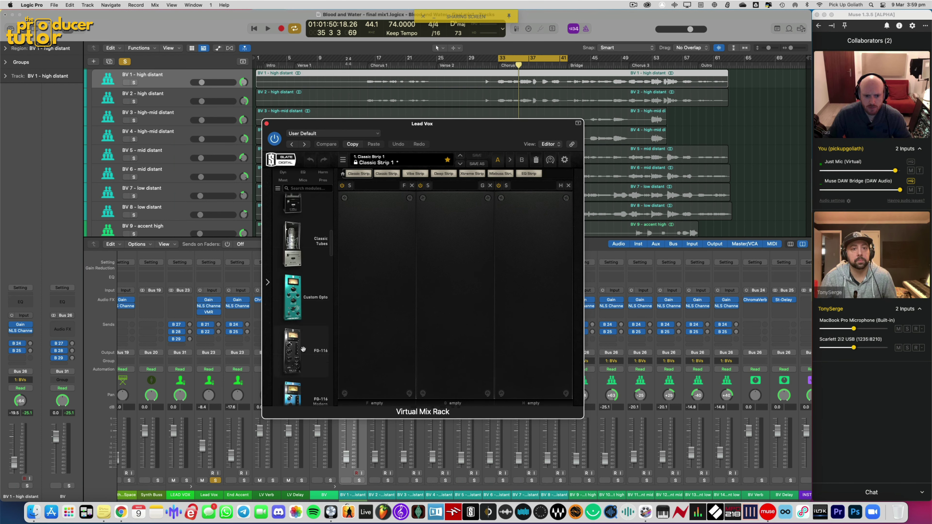
scroll(305, 351, "down", 5)
left_click_drag(305, 371, 371, 301)
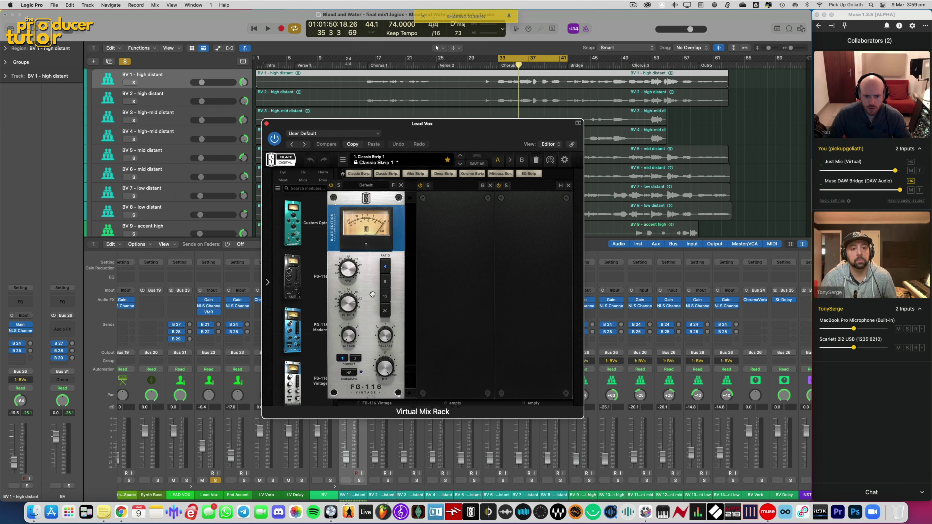
scroll(322, 289, "down", 3)
scroll(322, 289, "down", 2)
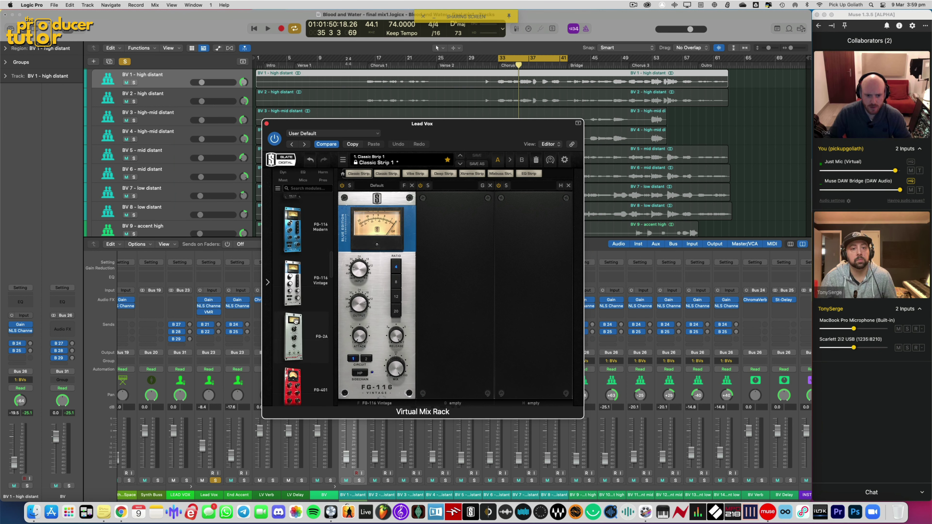
left_click_drag(294, 336, 456, 290)
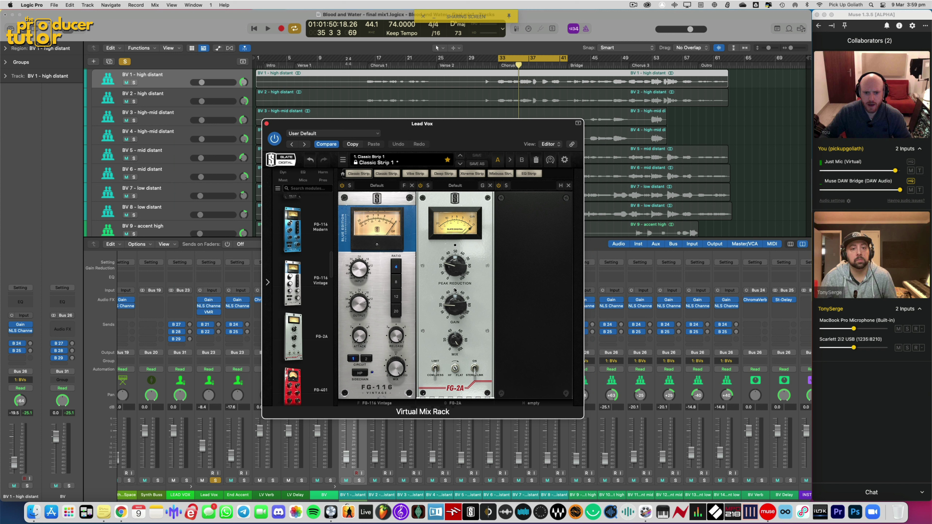
left_click(420, 186)
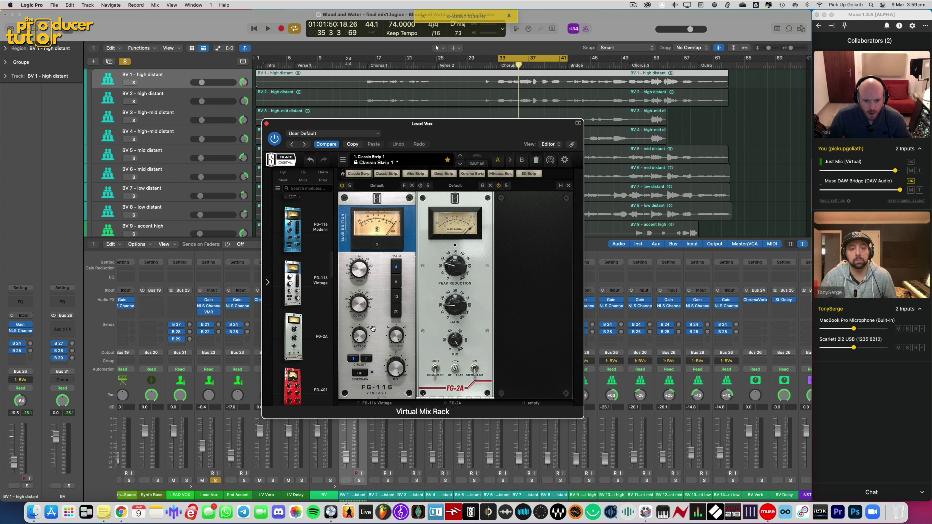
Step: Set the FG-116 ratio to 12 and adjust its attack and input while listening to the lead vocal in Chorus 2
left_click_drag(361, 335, 382, 237)
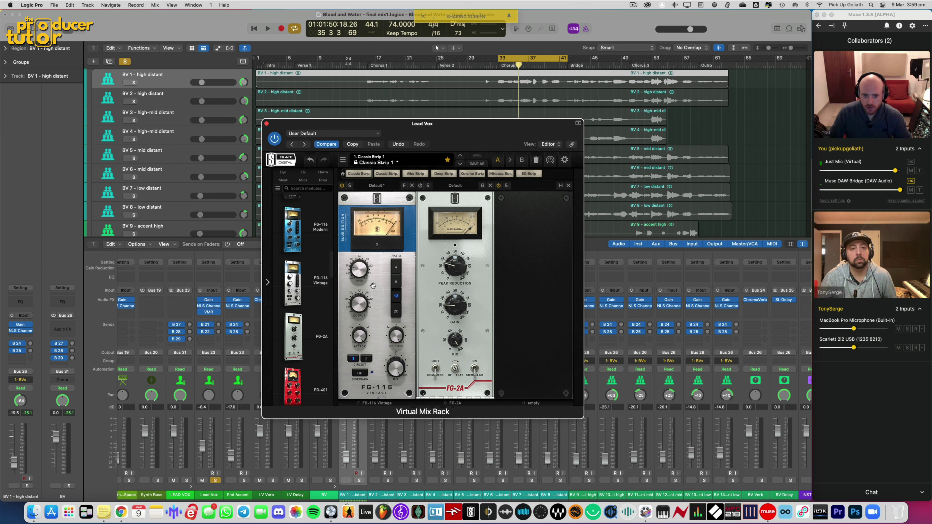
key("space")
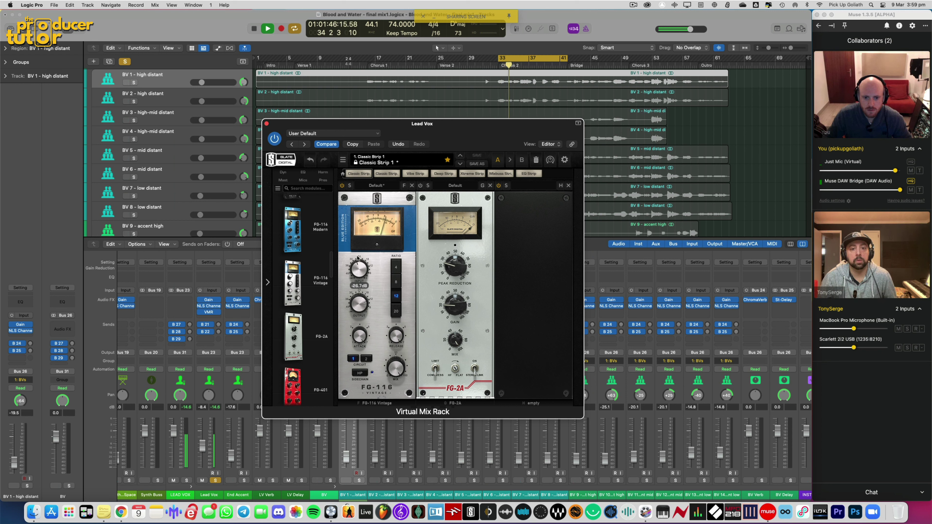
left_click_drag(356, 258, 354, 258)
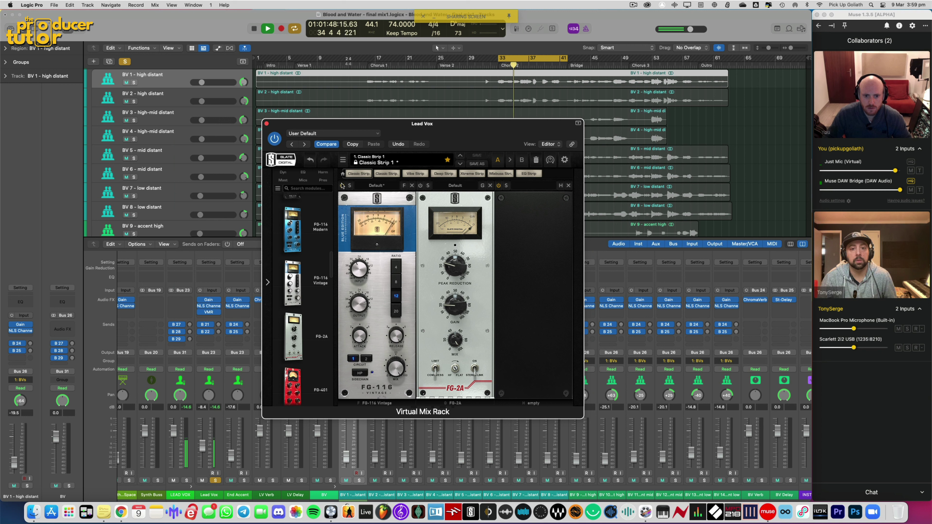
left_click_drag(355, 322, 354, 325)
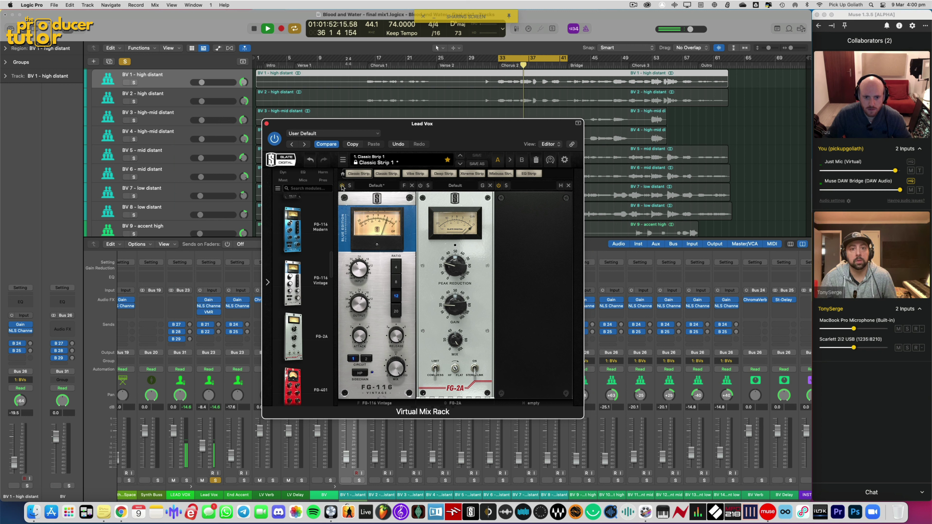
key("space")
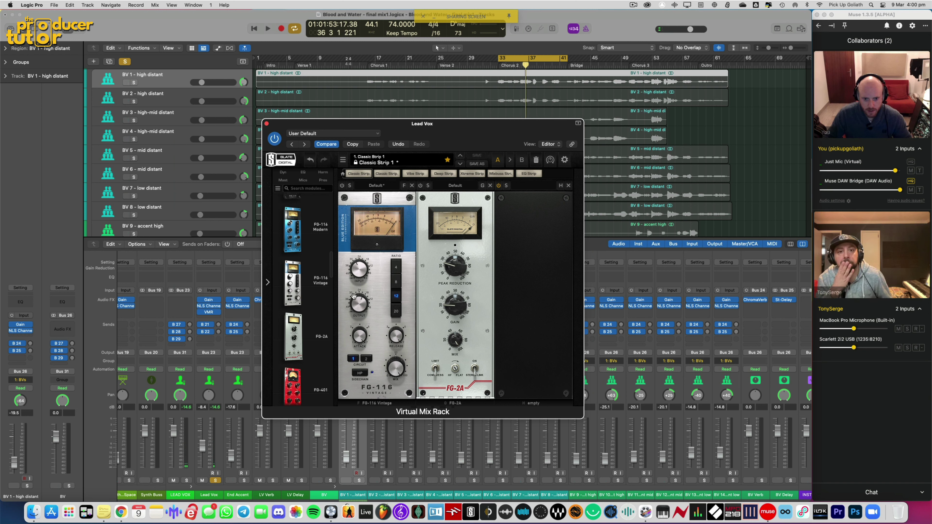
Step: Play Chorus 2 with the FG-2A switched on, and raise its Peak Reduction and Gain on the lead vocal
key("space")
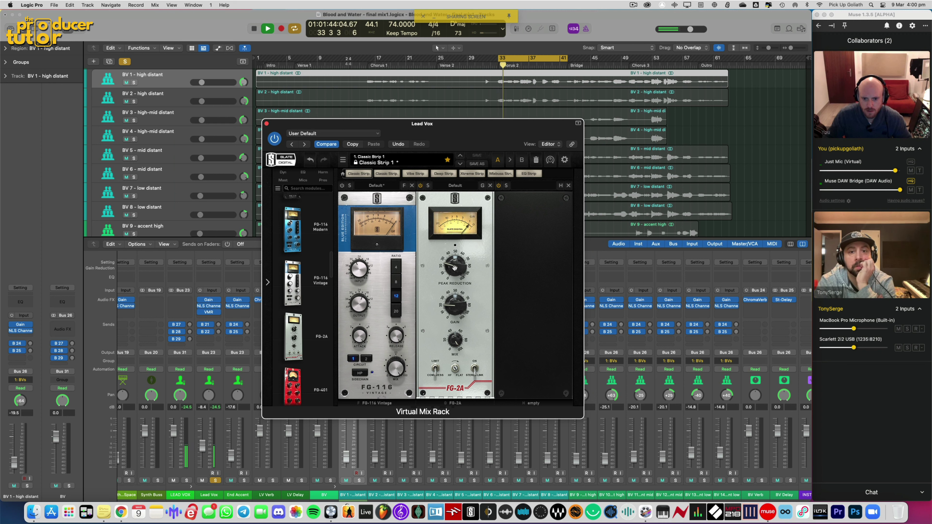
left_click_drag(455, 268, 455, 253)
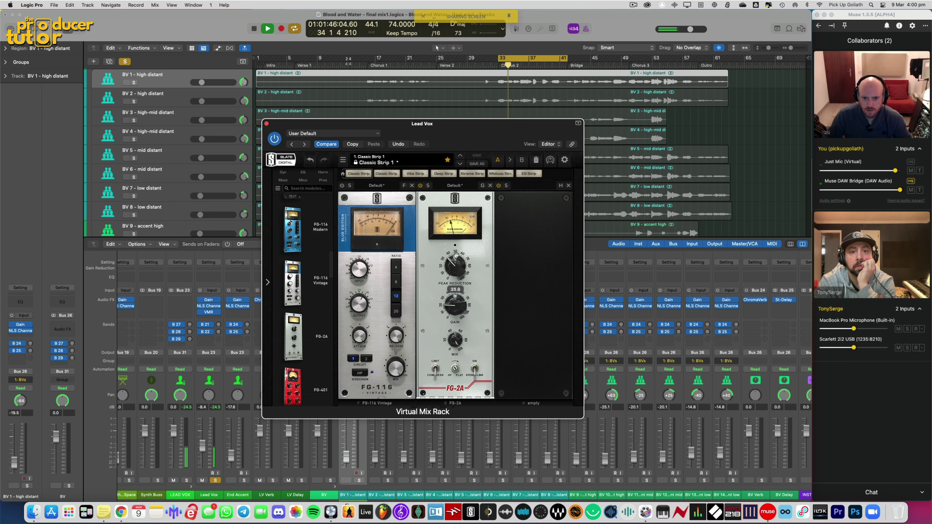
left_click_drag(456, 305, 459, 293)
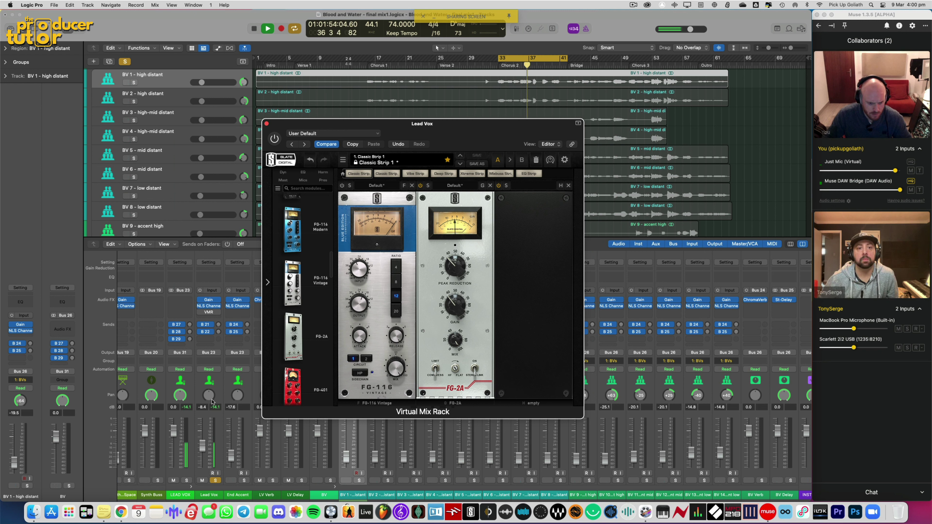
Step: Fine-tune the FG-2A Gain and set its Peak Reduction to about 33.1, comparing the lead vocal with the rack bypassed and active
left_click(215, 407)
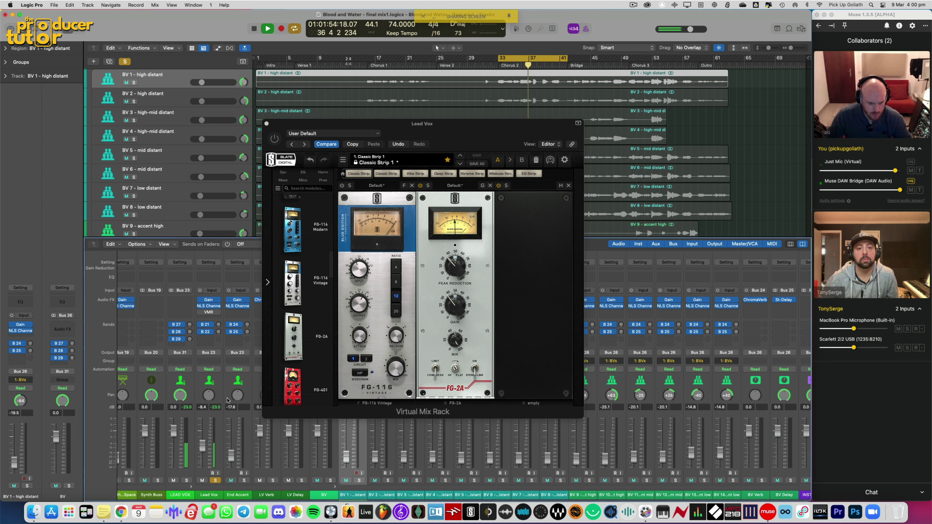
left_click(275, 140)
left_click_drag(455, 303, 456, 304)
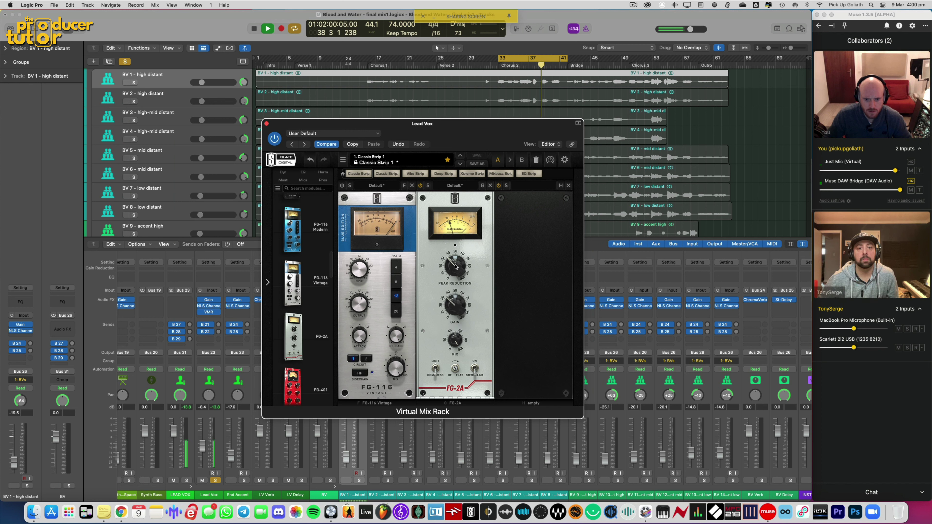
left_click_drag(455, 267, 454, 267)
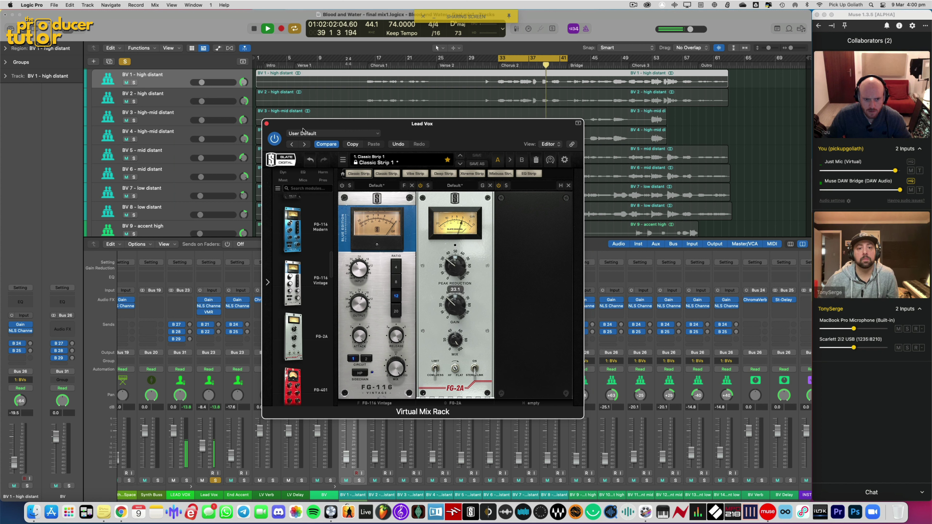
left_click(275, 139)
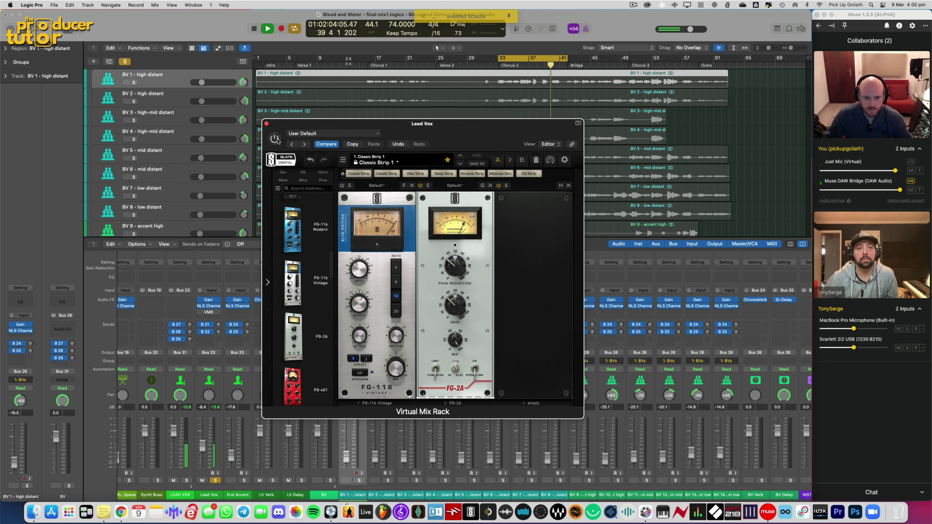
left_click(276, 139)
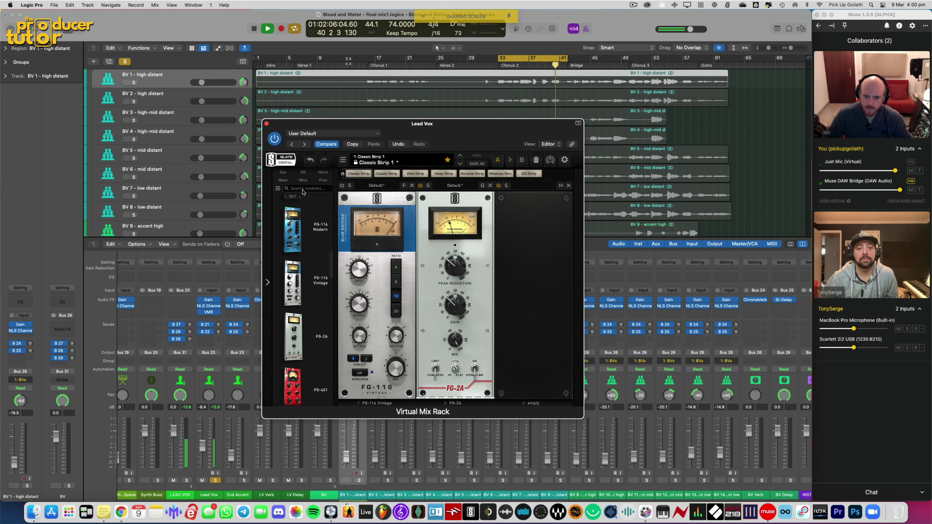
Step: Switch the FG-116 on and replay Chorus 2 with the Lead Vox channel unsoloed
left_click(343, 186)
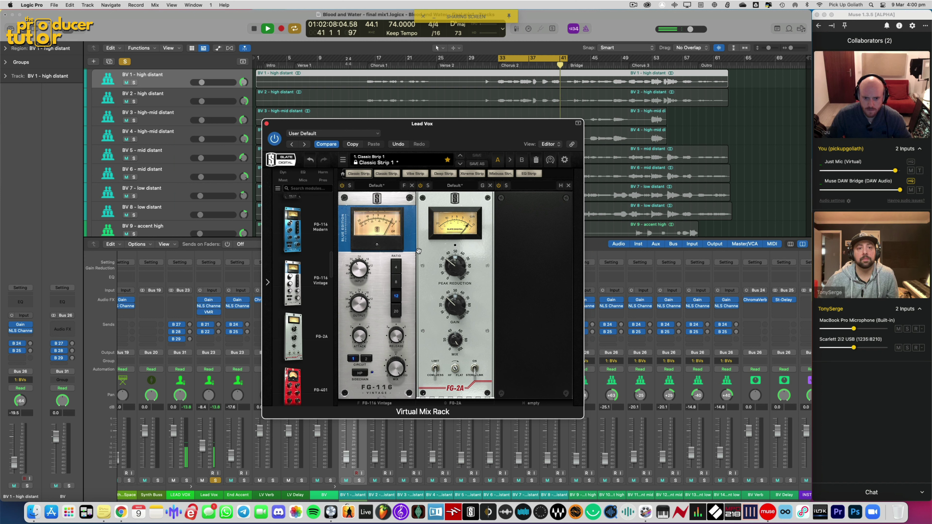
key("space")
key("space")
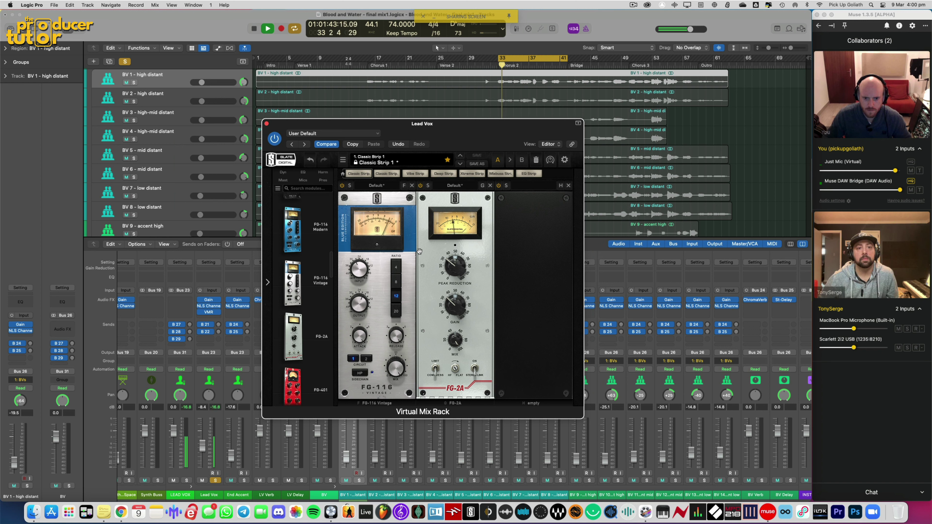
left_click(215, 481)
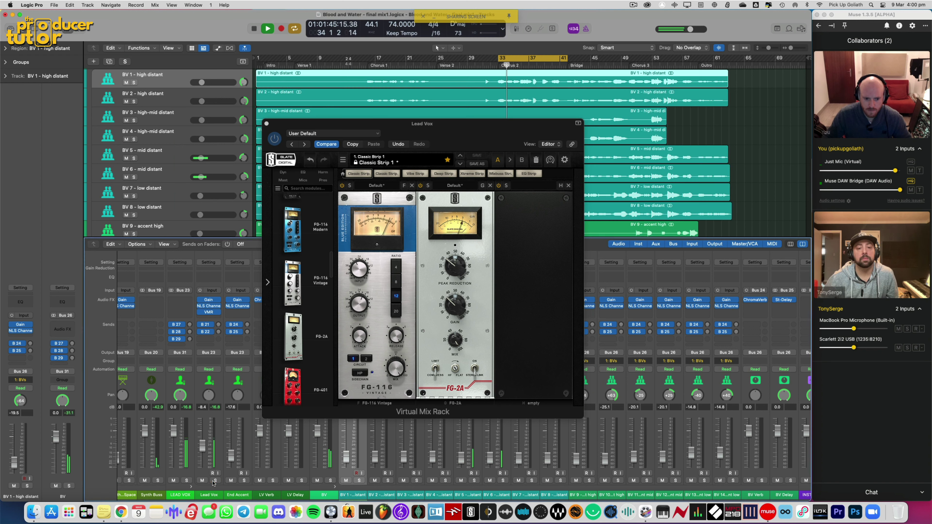
Step: Compare the Lead Vox channel in the full mix with Virtual Mix Rack bypassed and active, and stop playback
left_click(202, 385)
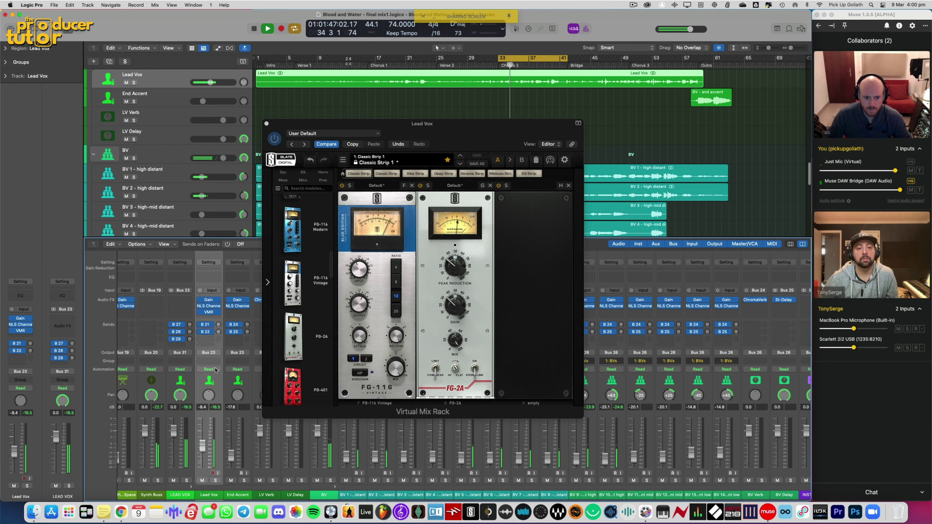
left_click(200, 312)
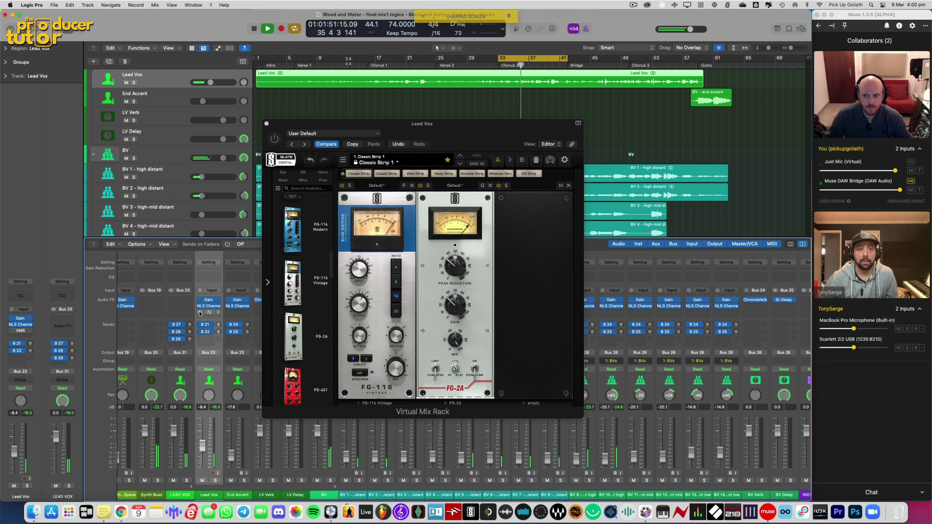
left_click(200, 312)
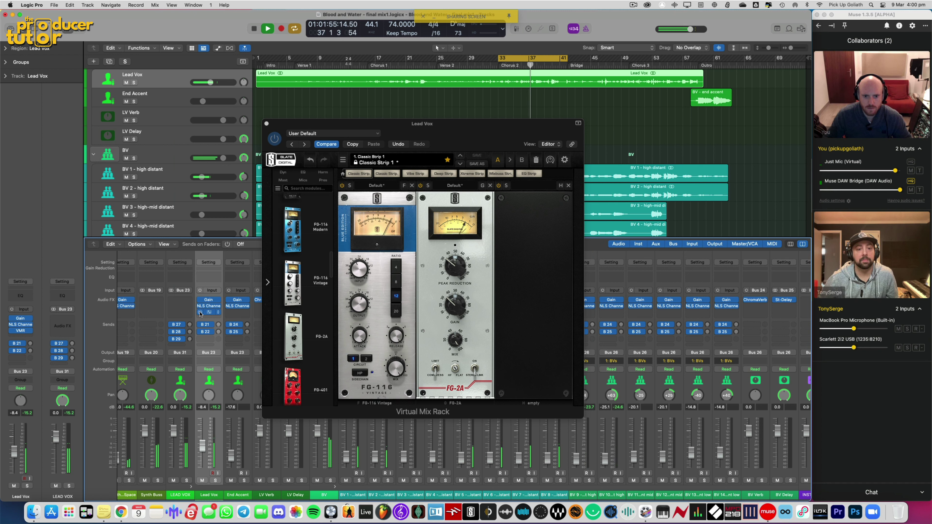
key("space")
left_click_drag(525, 127, 534, 126)
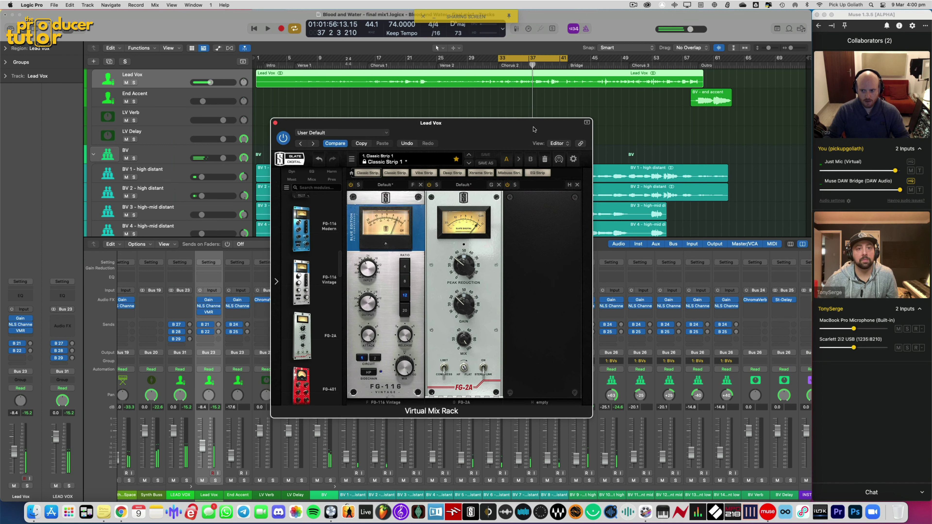